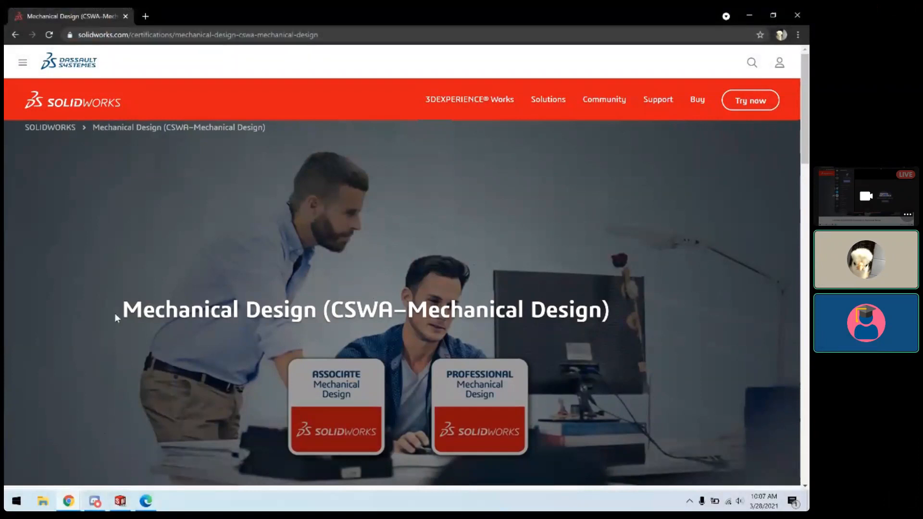
Step: Examine the CSWA Mechanical Design certification page from its title through the training courses to the exam length
left_click_drag(121, 307, 613, 316)
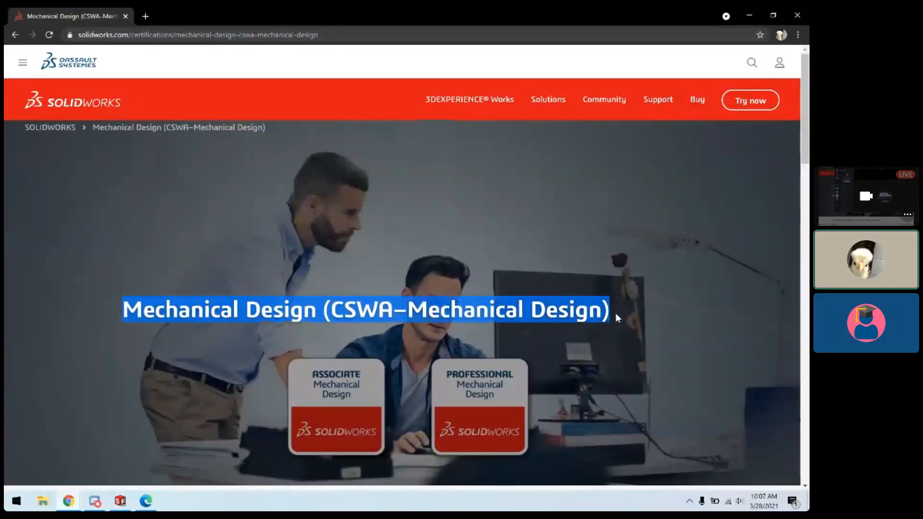
scroll(618, 331, "down", 2)
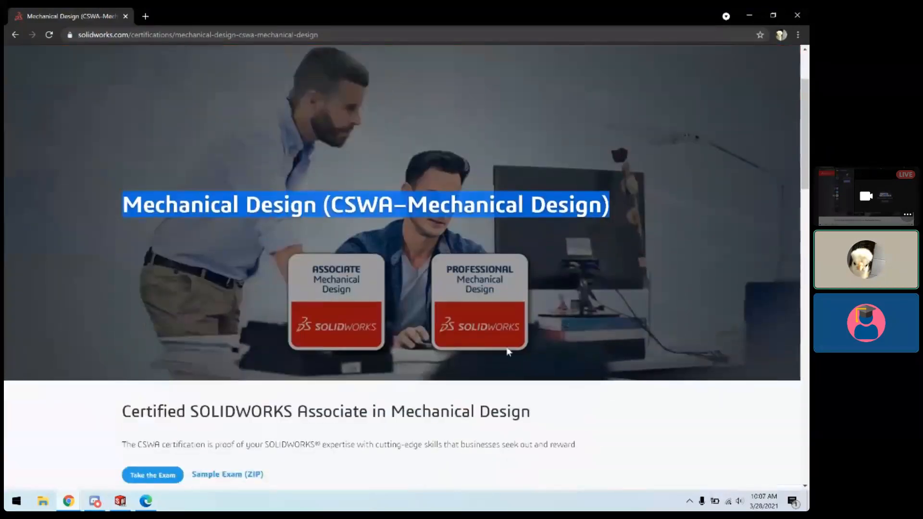
scroll(460, 349, "down", 3)
scroll(453, 354, "up", 3)
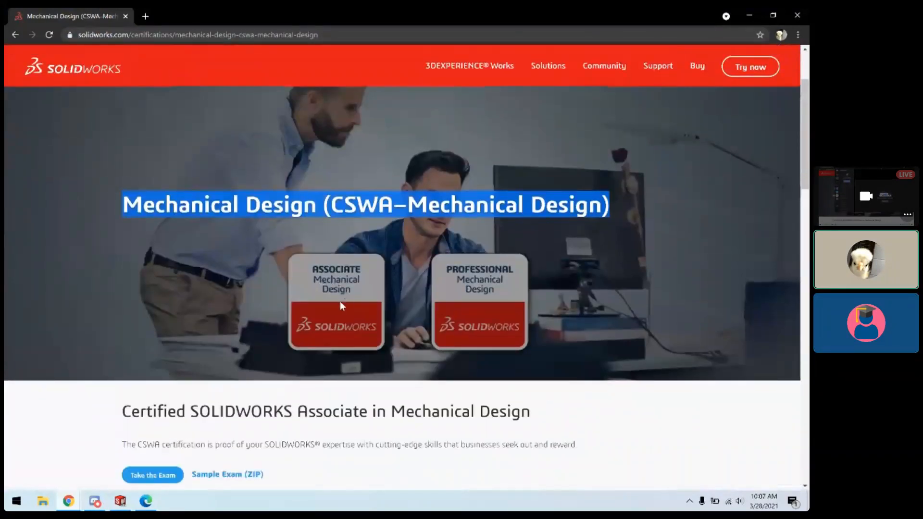
scroll(324, 354, "down", 5)
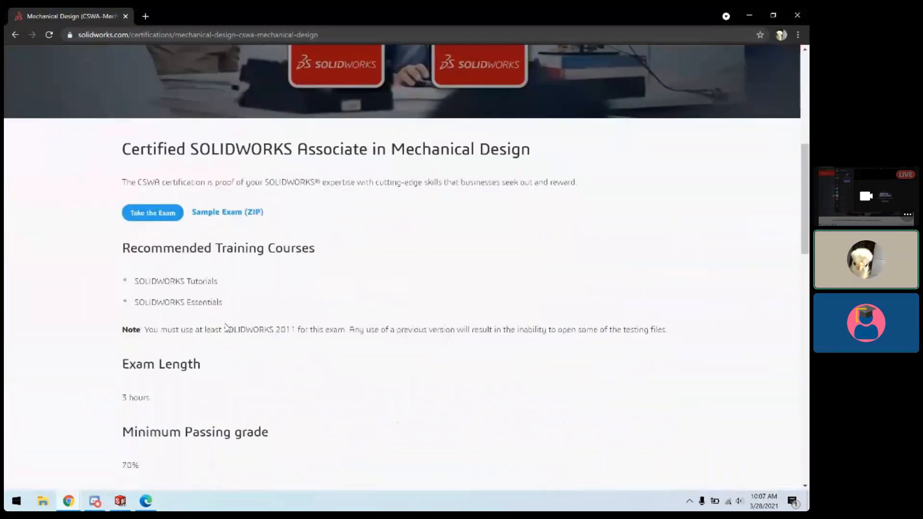
scroll(228, 325, "down", 3)
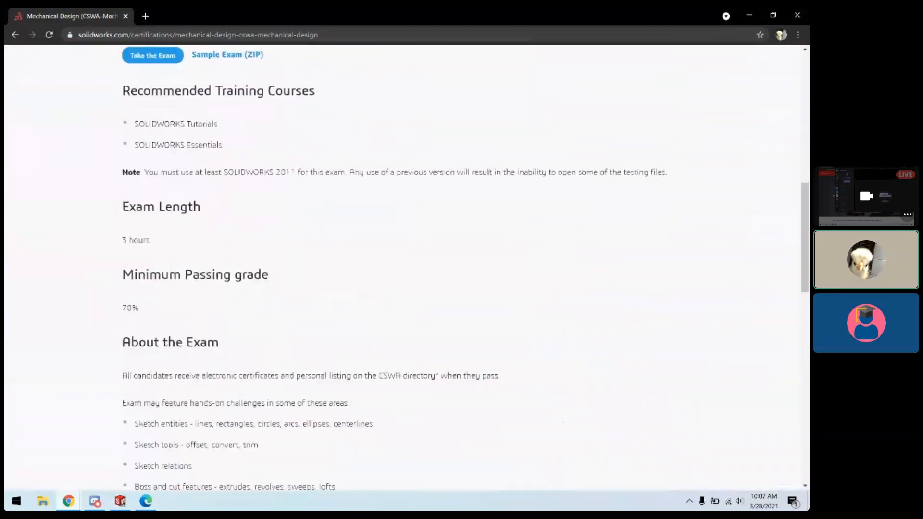
left_click_drag(173, 251, 109, 249)
left_click(167, 243)
left_click_drag(168, 247, 116, 244)
scroll(143, 300, "down", 3)
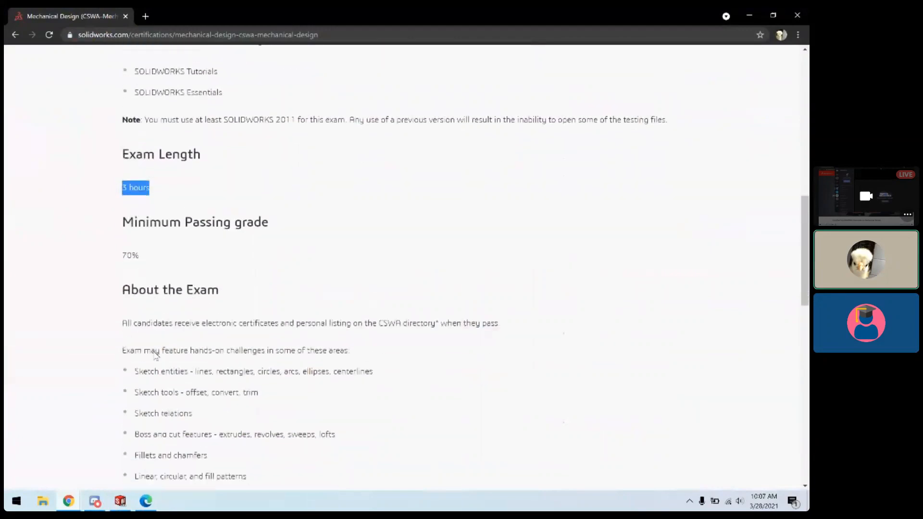
Step: Review the list of topics the CSWA exam covers, from sketch entities to annotations
scroll(154, 354, "down", 4)
scroll(168, 396, "up", 2)
scroll(168, 396, "up", 7)
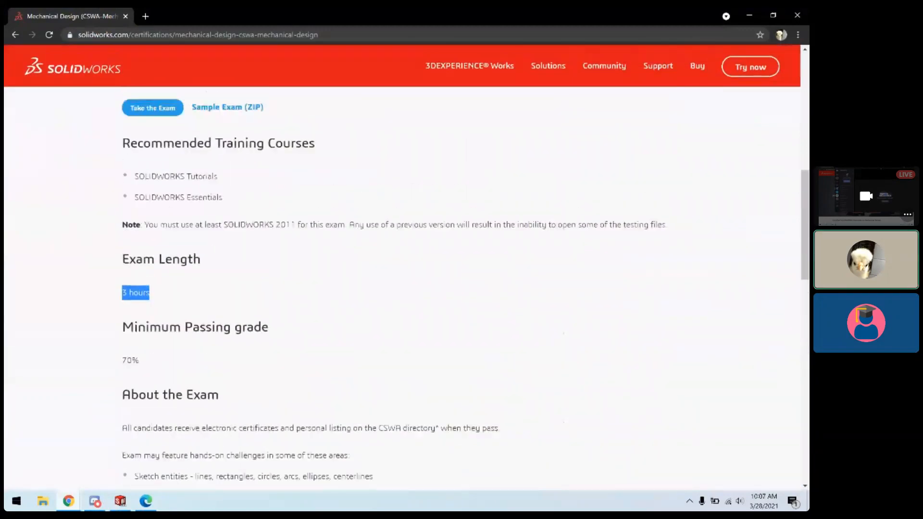
scroll(188, 367, "up", 5)
scroll(188, 368, "down", 2)
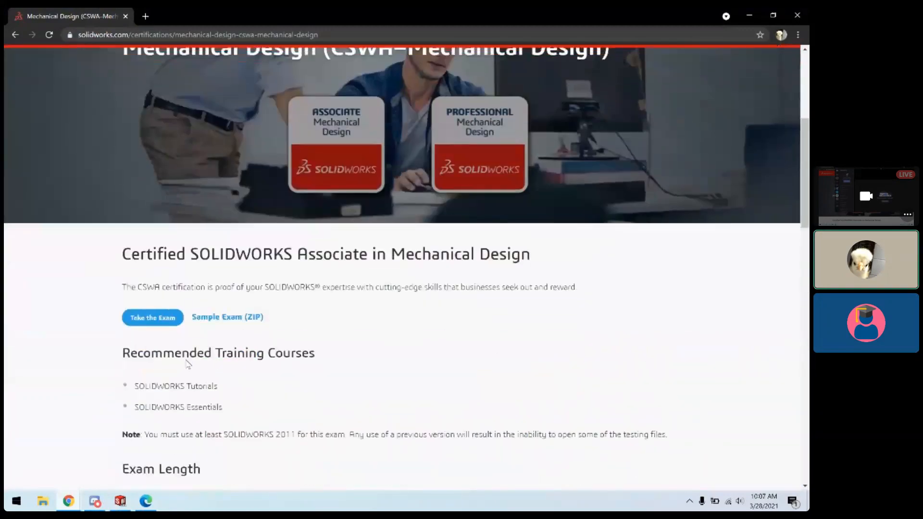
scroll(183, 372, "down", 6)
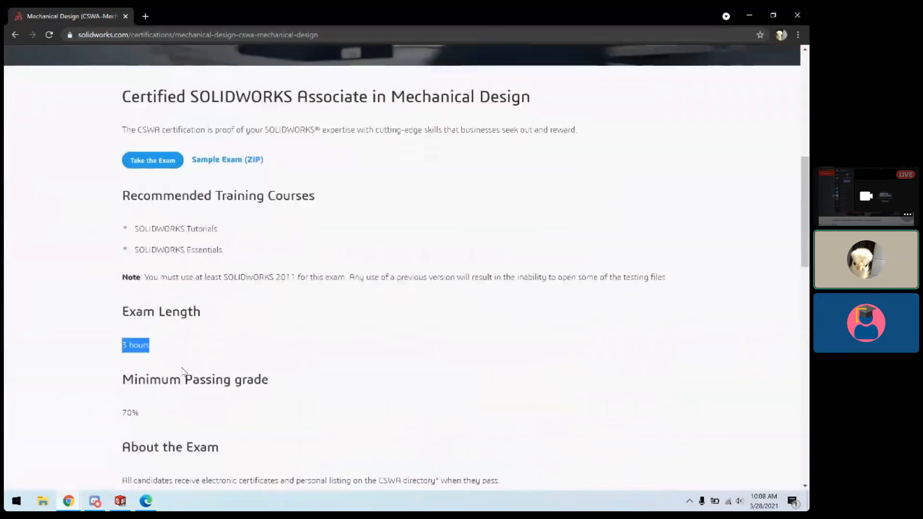
scroll(141, 381, "down", 6)
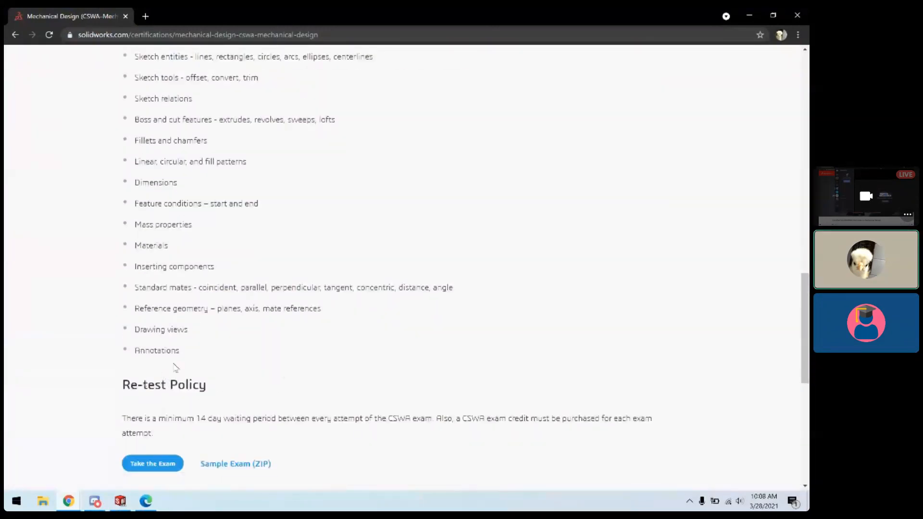
left_click_drag(190, 355, 147, 61)
left_click(252, 158)
Step: Revisit the certification page's title, recommended courses, exam length and minimum passing grade
scroll(276, 173, "up", 10)
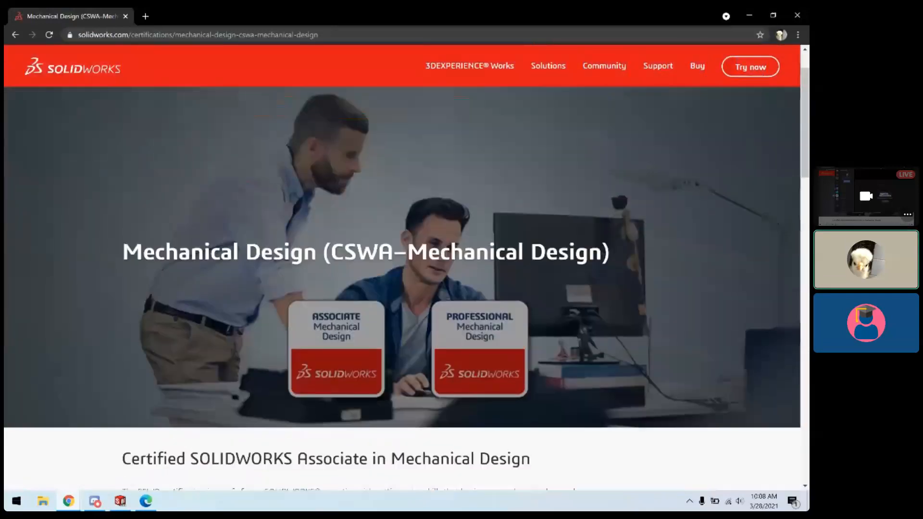
mouse_move(122, 252)
left_mouse_down()
mouse_move(644, 257)
mouse_move(618, 249)
mouse_move(123, 252)
left_mouse_up()
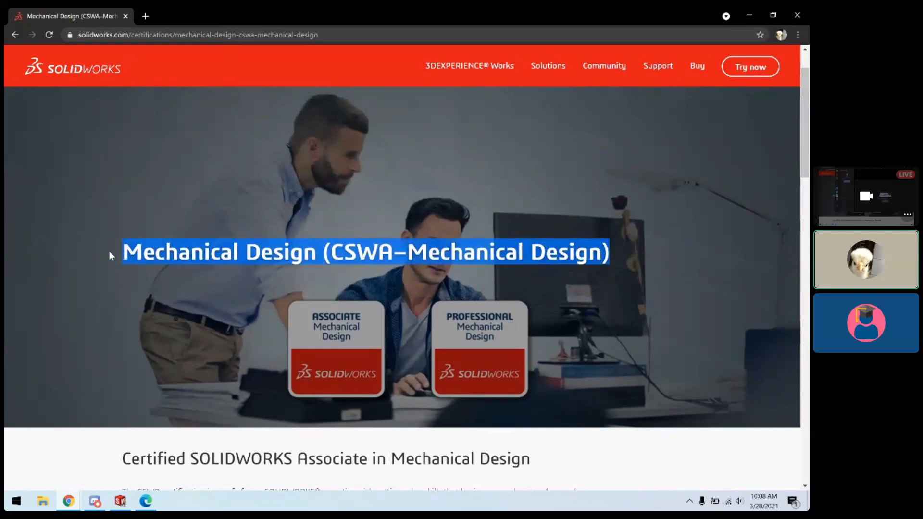
left_click_drag(109, 254, 630, 272)
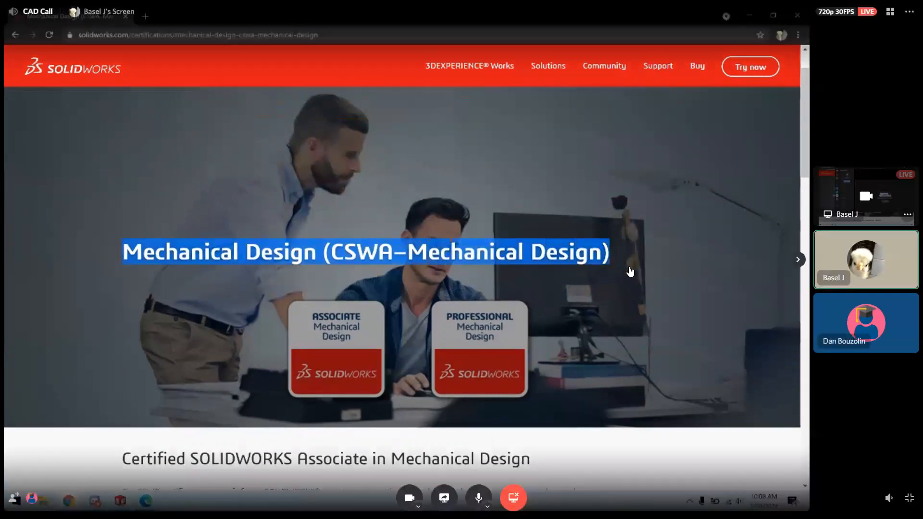
scroll(632, 269, "down", 5)
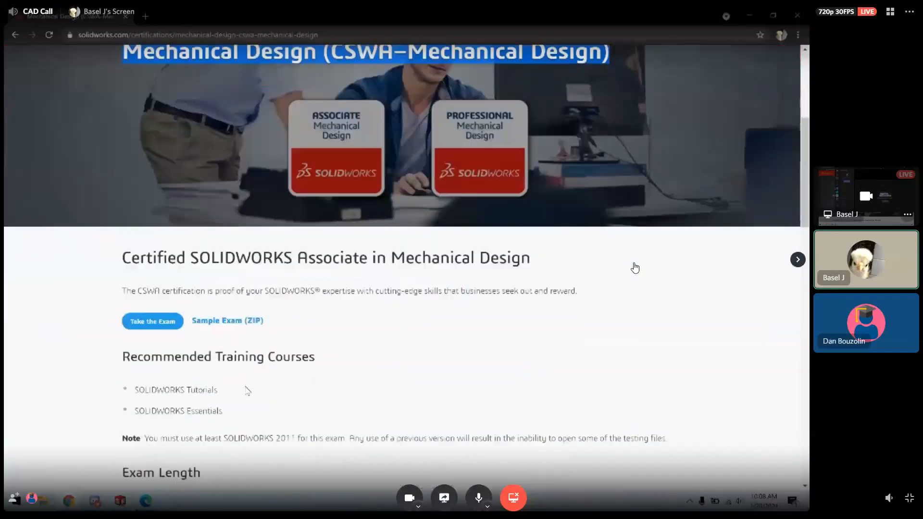
scroll(634, 267, "down", 2)
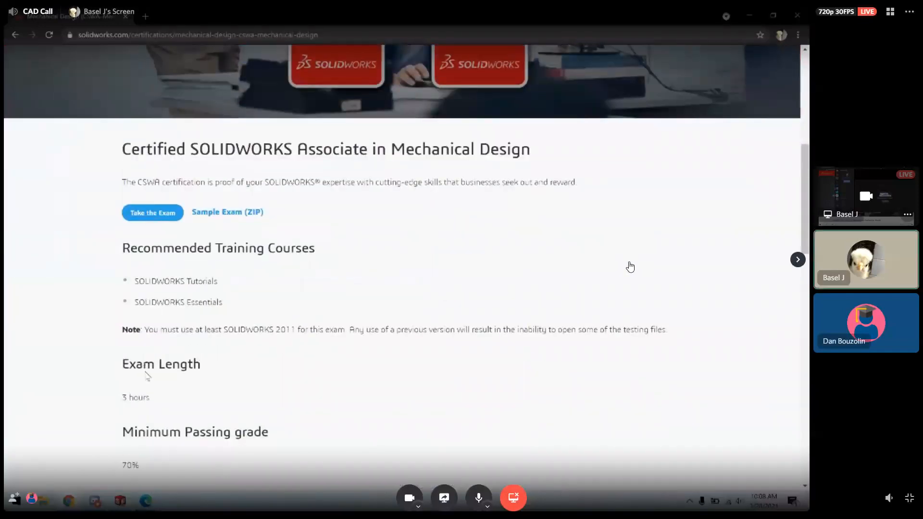
scroll(630, 267, "down", 2)
scroll(561, 185, "down", 3)
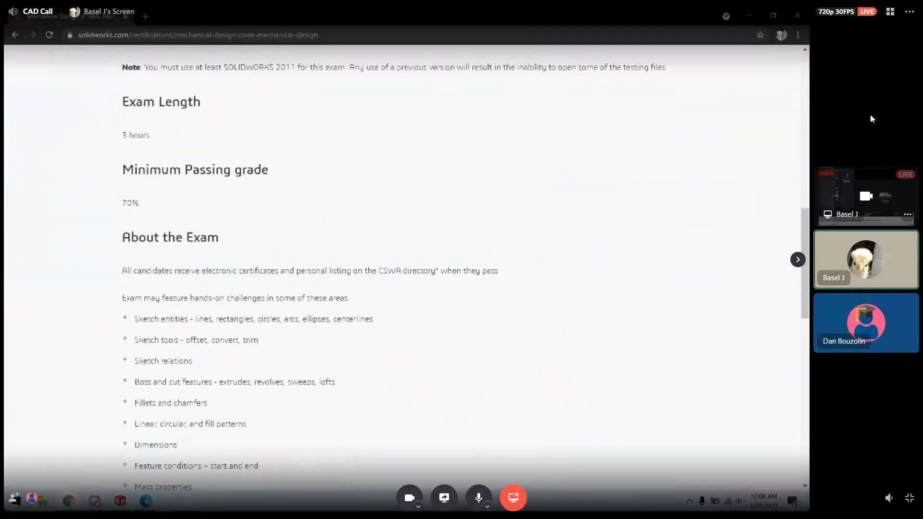
scroll(222, 365, "up", 5)
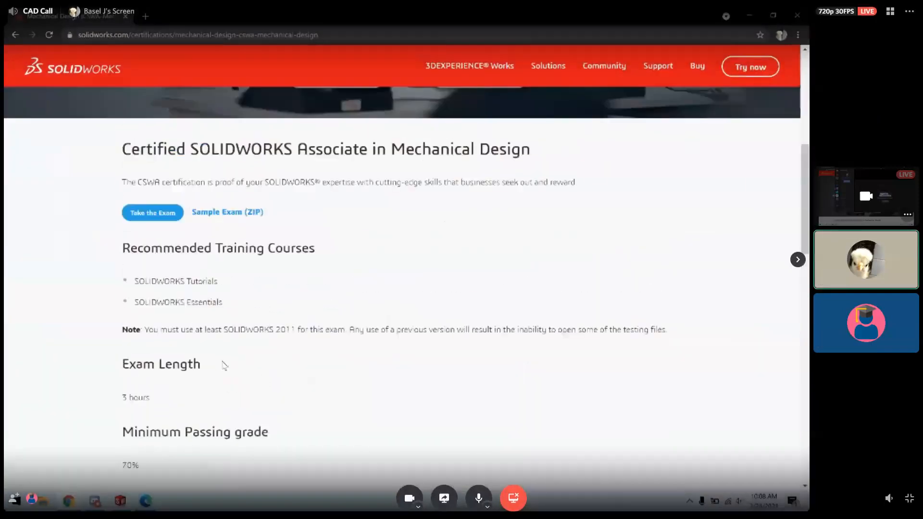
scroll(223, 366, "up", 7)
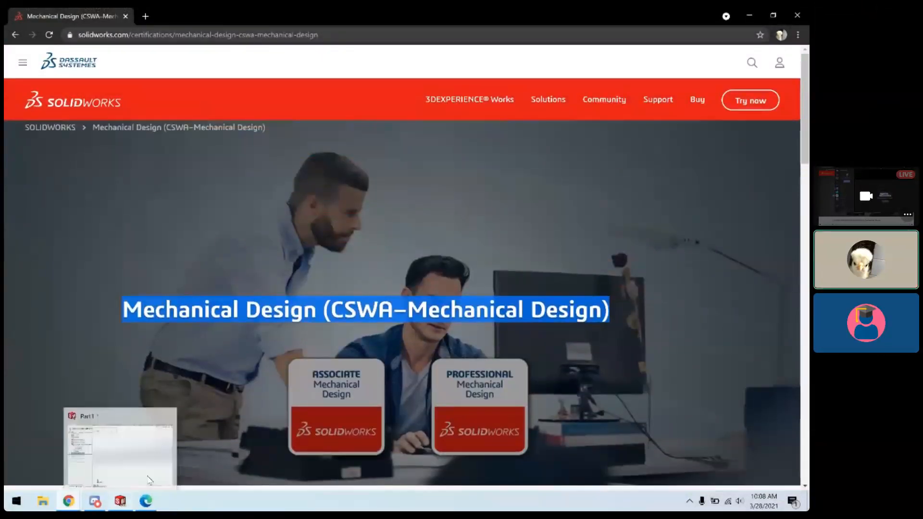
scroll(294, 396, "down", 4)
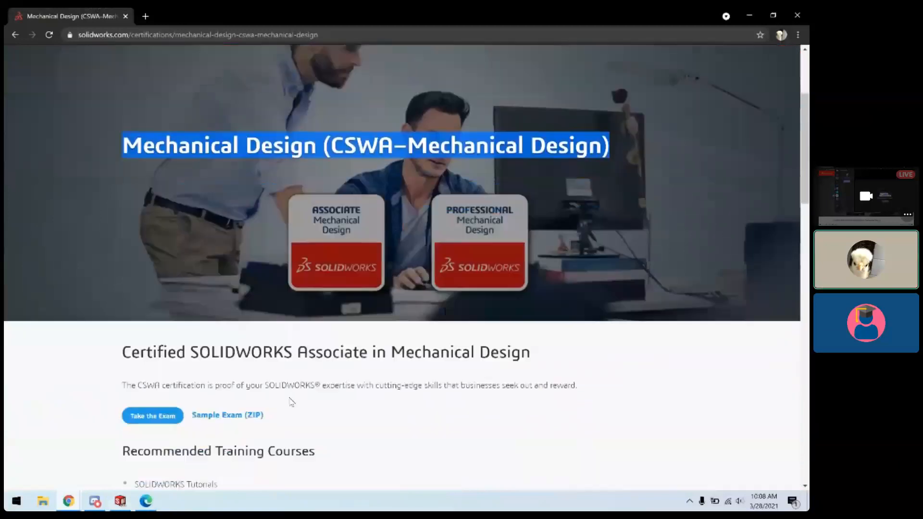
scroll(406, 269, "down", 1)
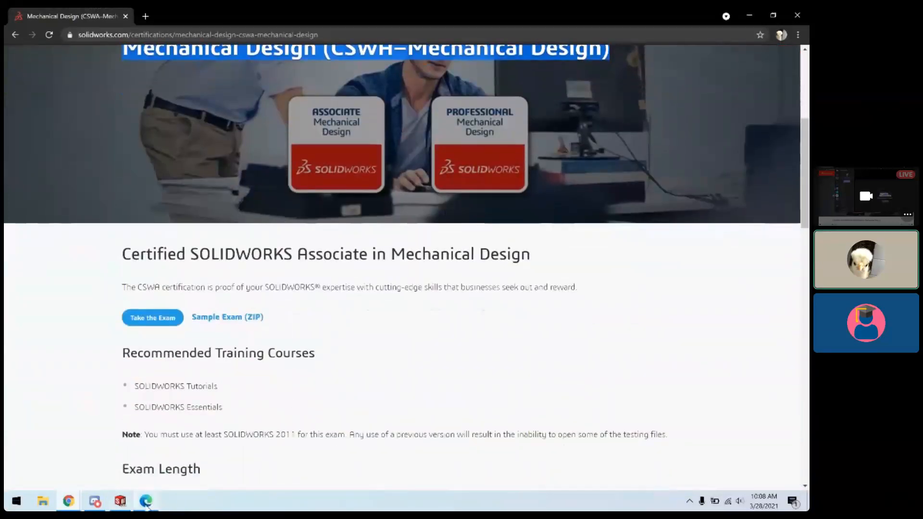
Step: Switch to Discord, share the entire screen in the CAD Call and close the ended stream
left_click(96, 501)
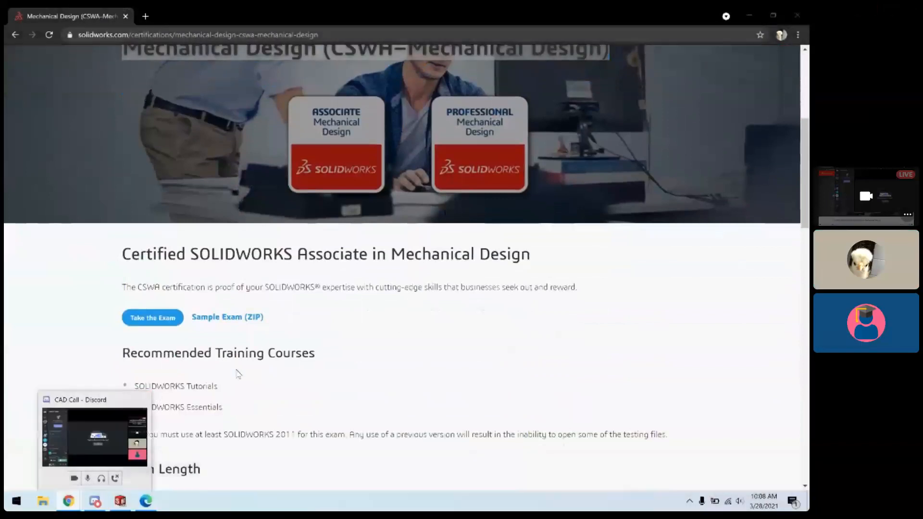
key("Escape")
left_click(336, 351)
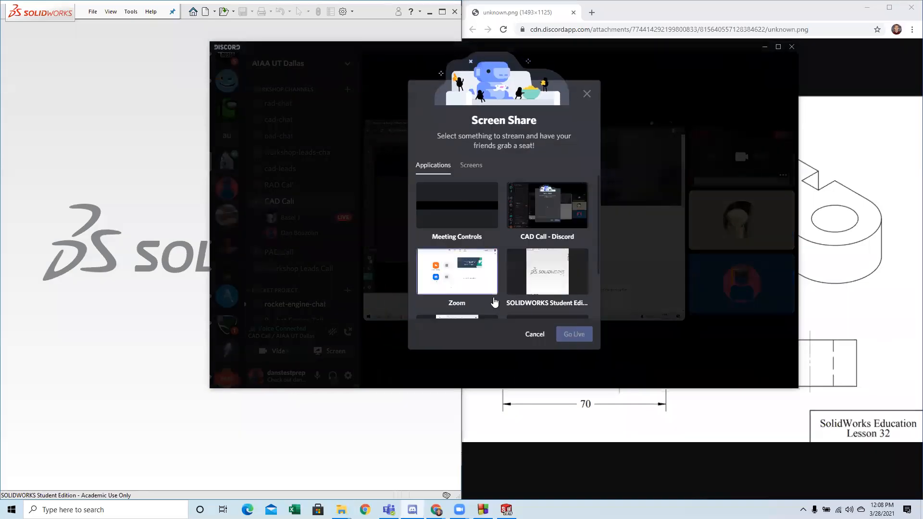
left_click(473, 168)
left_click(458, 207)
left_click(575, 323)
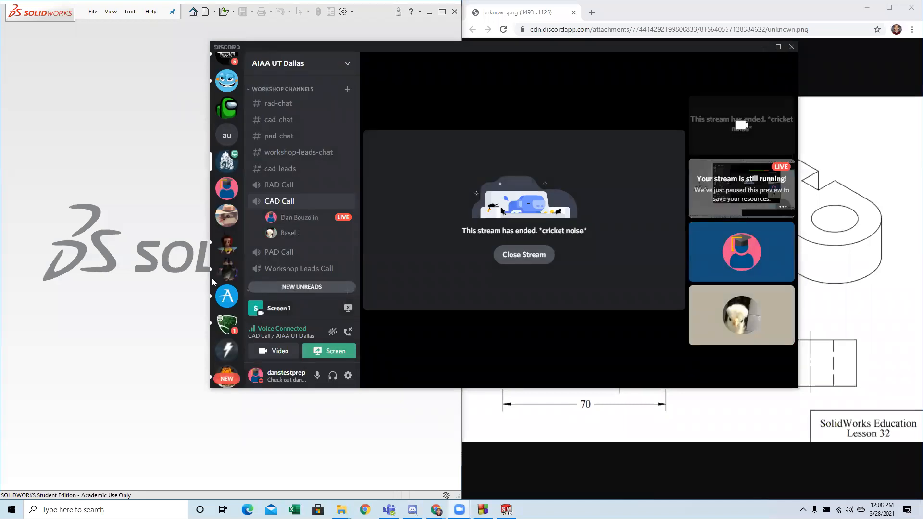
left_click(533, 256)
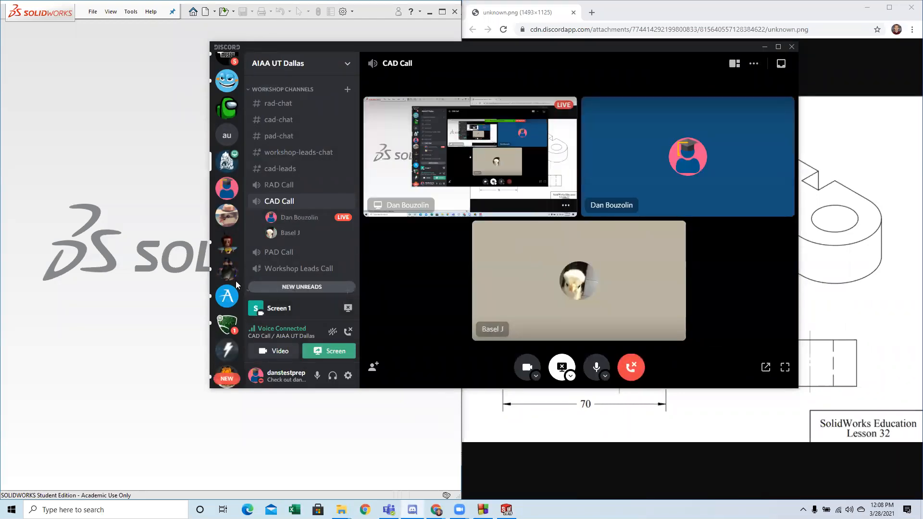
Step: Switch to SOLIDWORKS and create a new part document
left_click(186, 303)
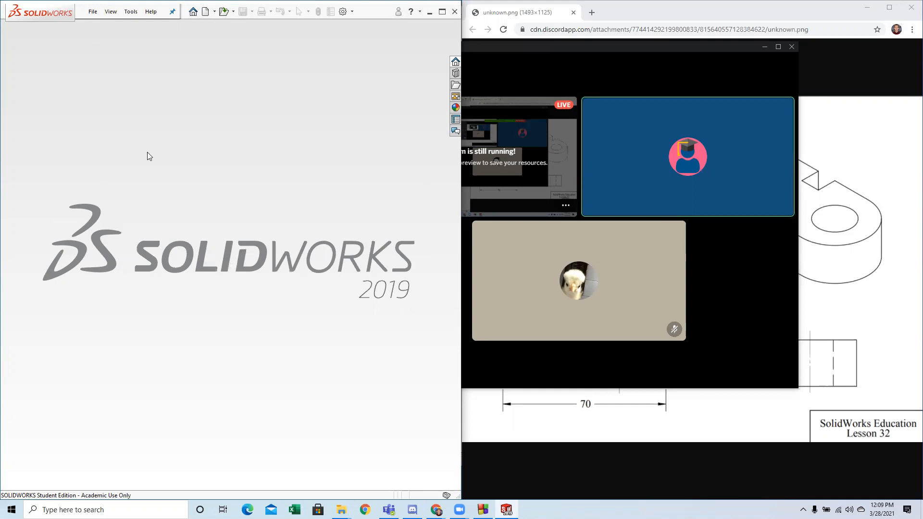
left_click(90, 15)
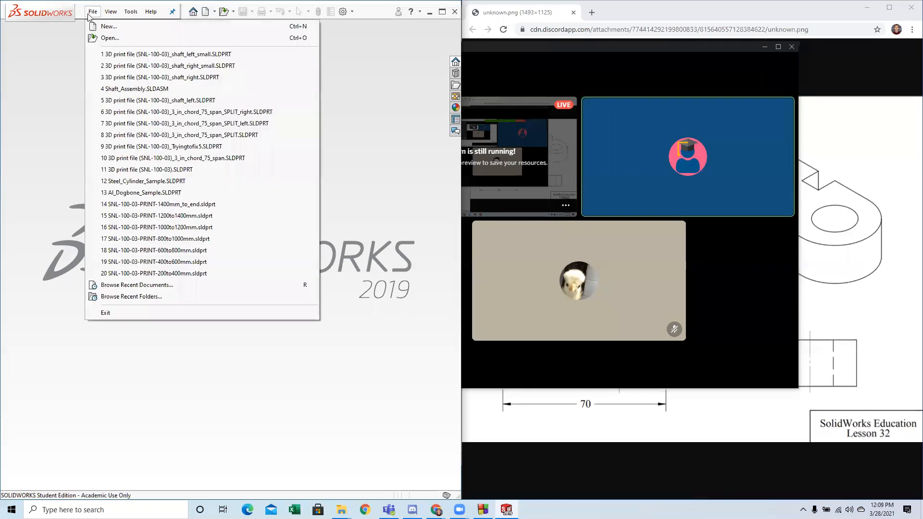
left_click(103, 27)
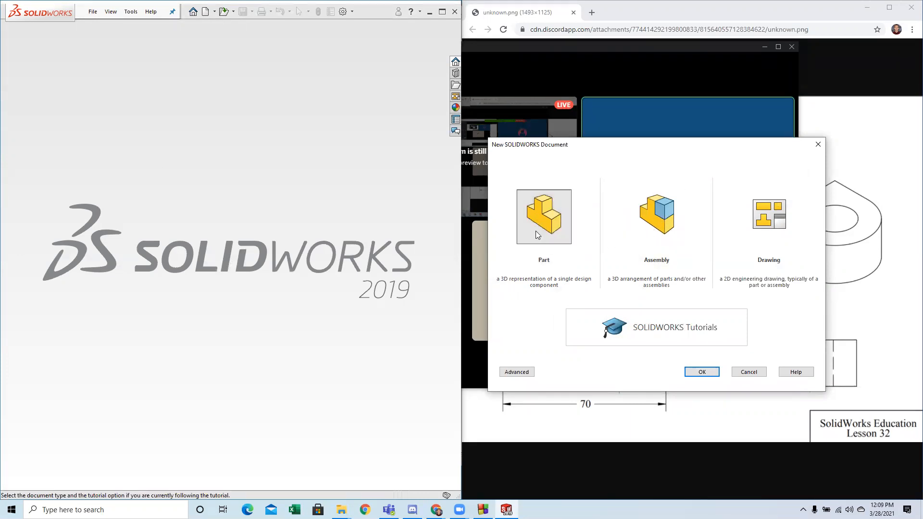
left_click(702, 372)
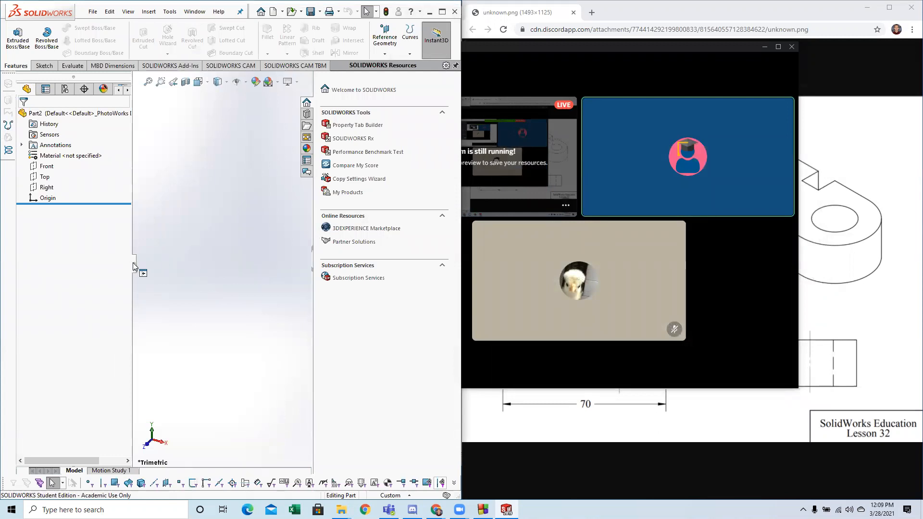
Step: Narrow the feature tree and resource pane, and minimize the Discord window covering the reference drawing
left_click_drag(134, 267, 113, 267)
left_click_drag(313, 258, 365, 259)
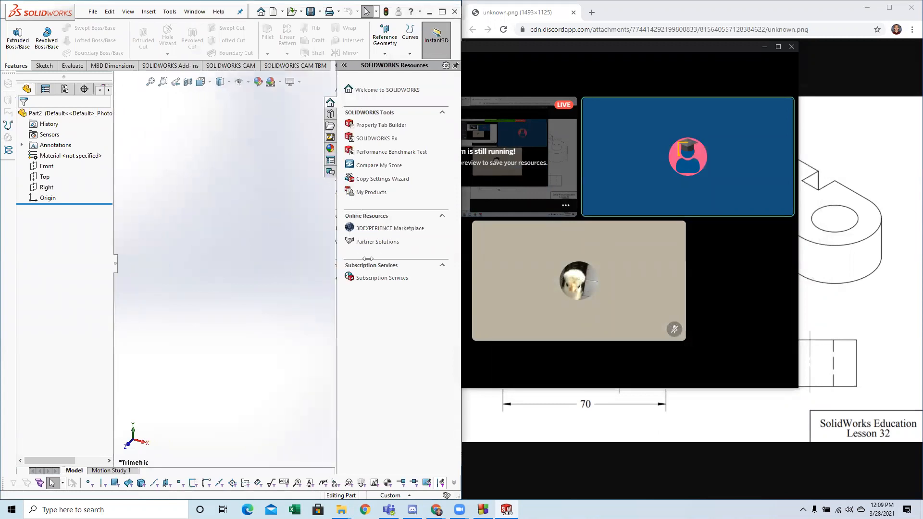
left_click(764, 47)
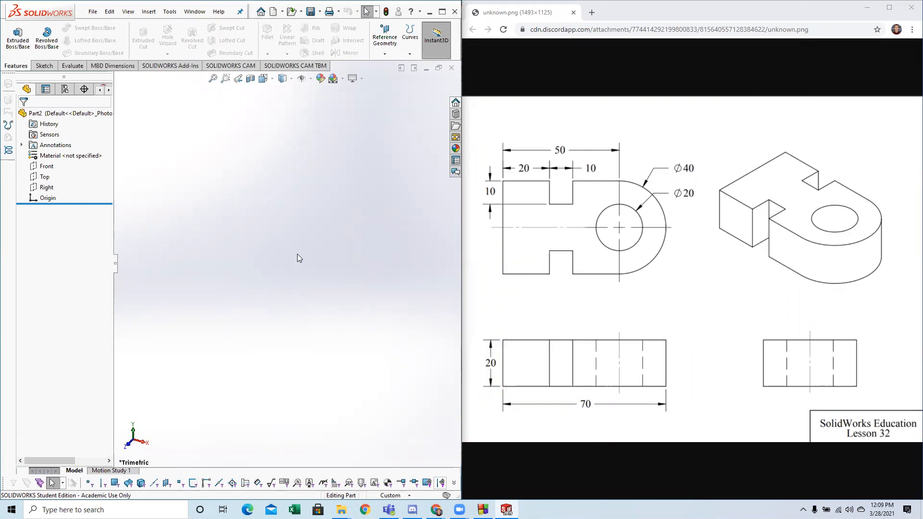
Step: Highlight the Front, Top and Right reference planes one after another, leaving Right selected
key("space")
left_click(295, 308)
left_click(46, 167)
left_click(43, 176)
left_click(47, 187)
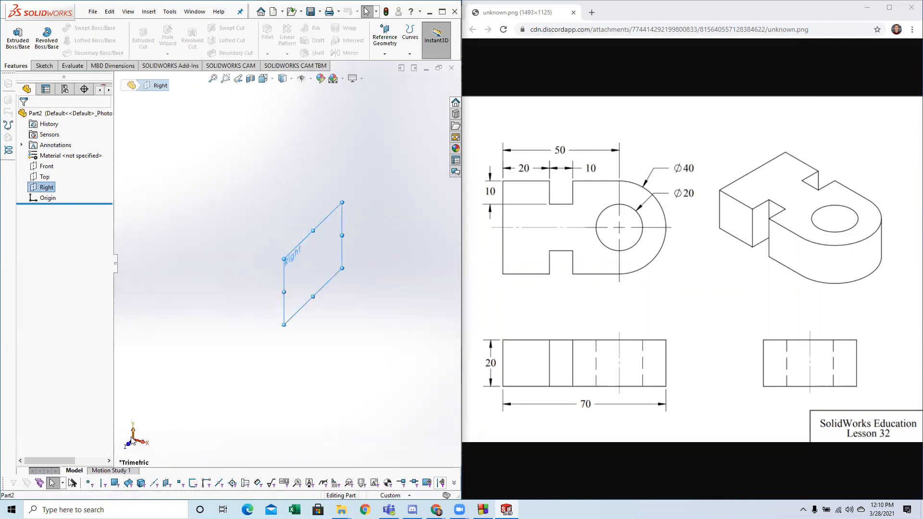
Step: Examine the Right plane from different angles and distances by rotating, zooming and rolling the view
middle_click_drag(175, 406, 323, 344)
middle_click_drag(312, 260, 332, 240)
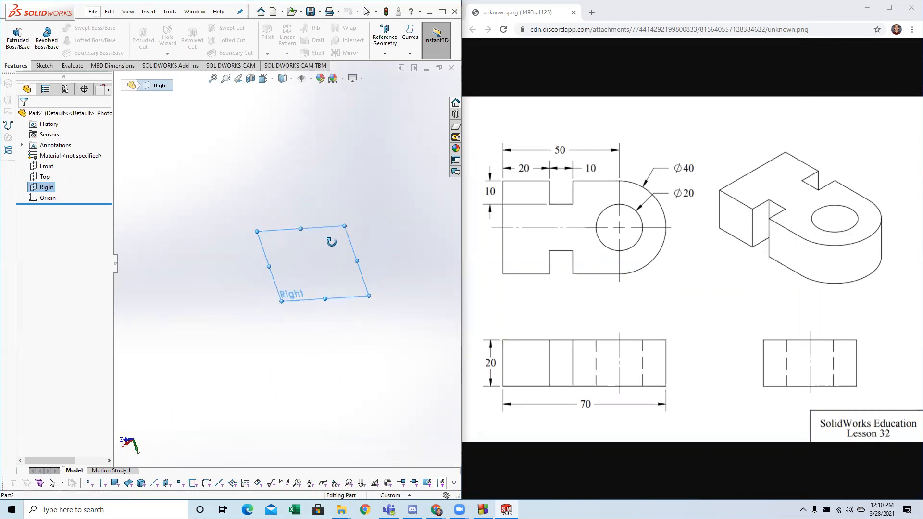
key("Escape")
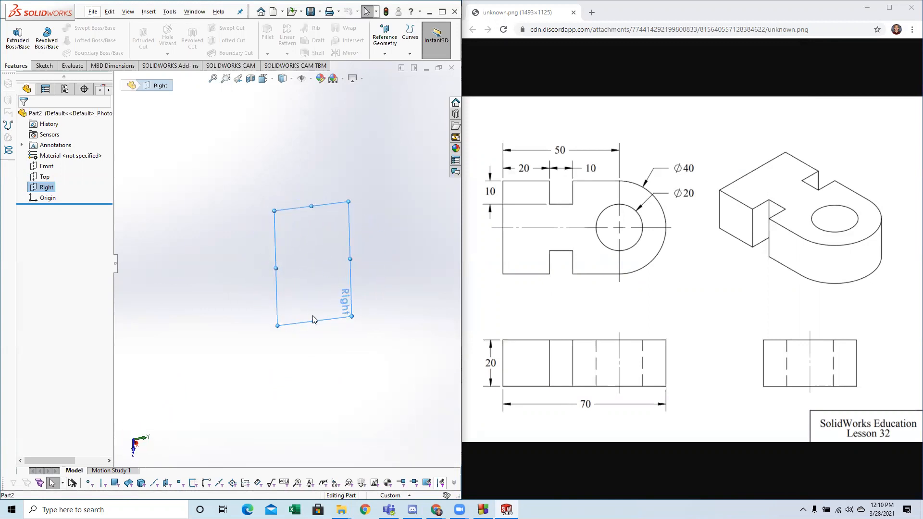
mouse_move(319, 291)
middle_mouse_down()
mouse_move(264, 319)
mouse_move(217, 224)
mouse_move(260, 324)
mouse_move(430, 256)
mouse_move(293, 313)
mouse_move(391, 236)
mouse_move(345, 362)
mouse_move(243, 367)
mouse_move(290, 389)
mouse_move(347, 300)
mouse_move(354, 337)
mouse_move(317, 277)
middle_mouse_up()
scroll(323, 278, "up", 5)
scroll(284, 249, "down", 6)
scroll(281, 254, "up", 3)
scroll(275, 255, "down", 5)
scroll(275, 255, "down", 4)
scroll(279, 264, "up", 9)
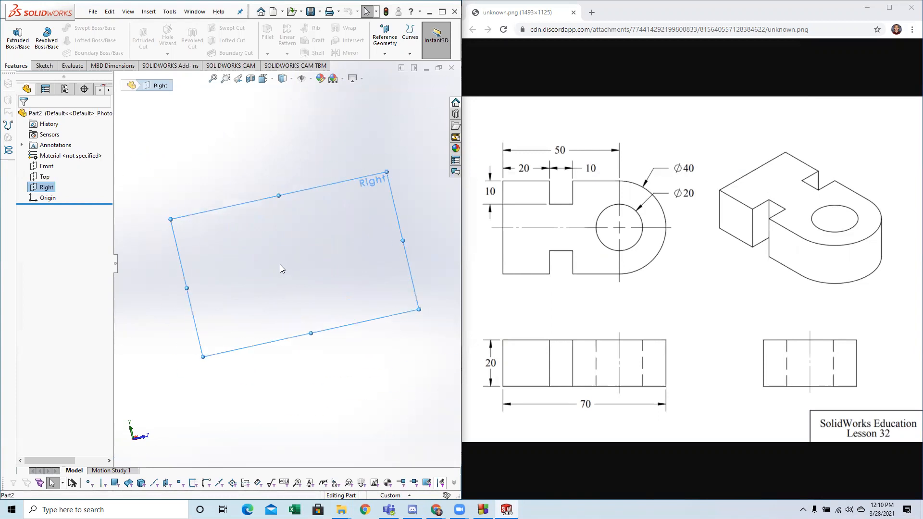
middle_click_drag(341, 300, 269, 282, "alt")
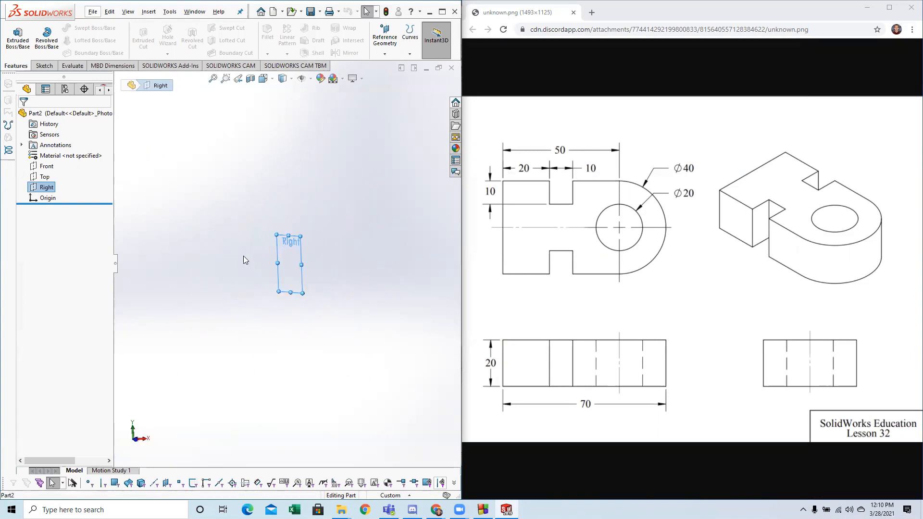
Step: Clear the plane selection, rotate the view, and preview the view orientation cube before dismissing it
left_click(268, 295)
middle_click_drag(289, 301, 276, 305)
key("space")
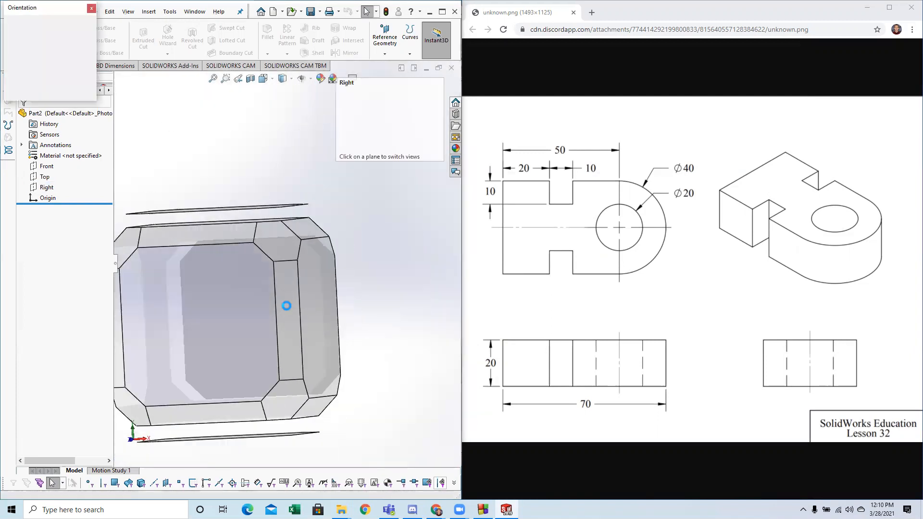
key("space")
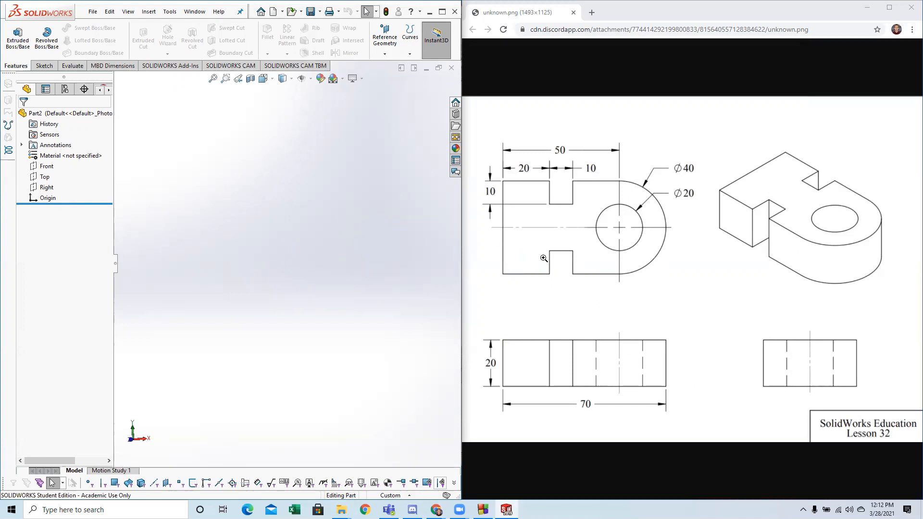
left_click(577, 218)
left_click(578, 219)
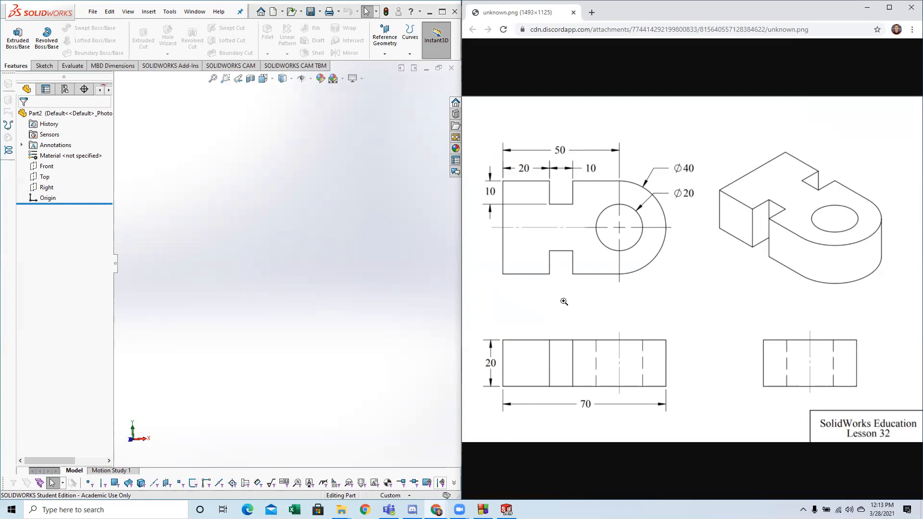
left_click(239, 245)
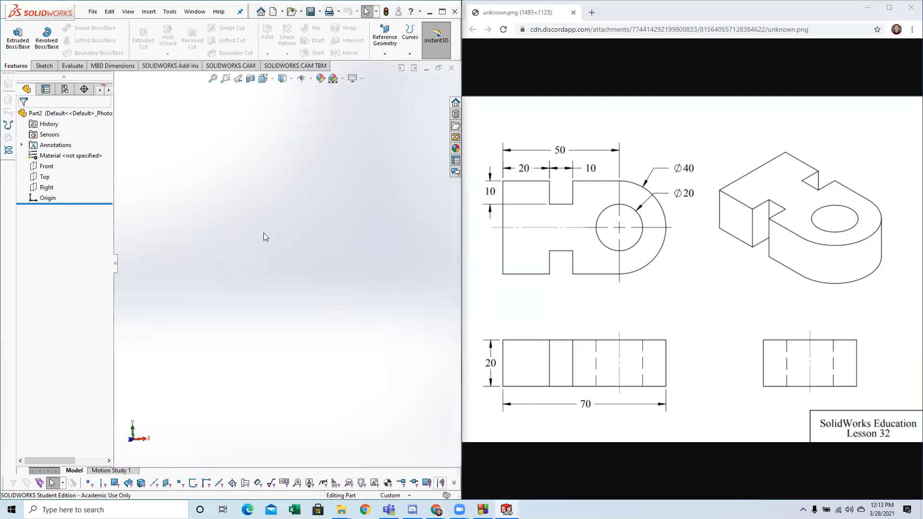
Step: Select the Top plane and orient the view straight onto it with the view orientation cube
left_click(44, 177)
middle_click_drag(260, 319, 218, 309)
key("space")
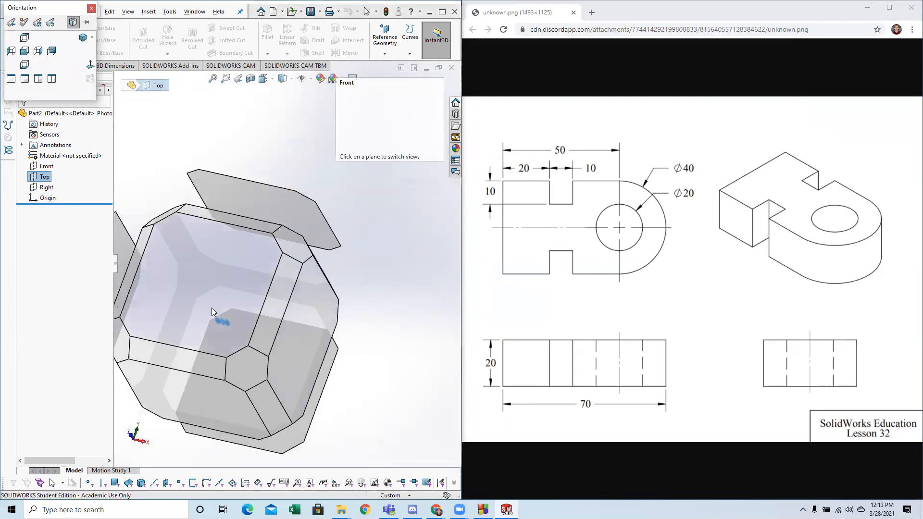
left_click(207, 319)
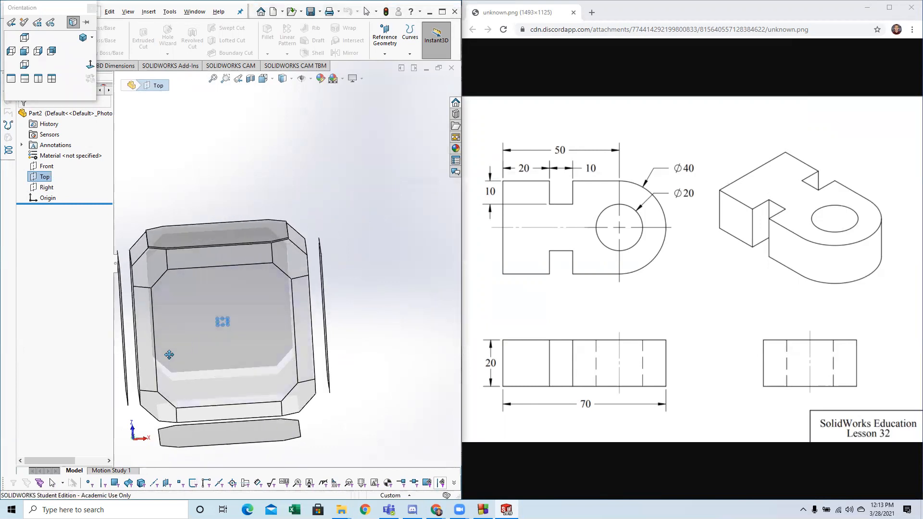
left_click(216, 267)
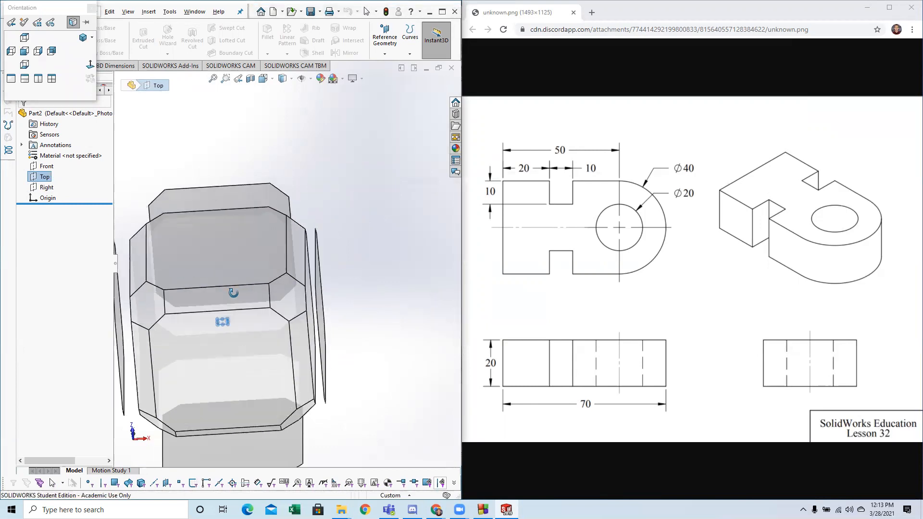
left_click(202, 222)
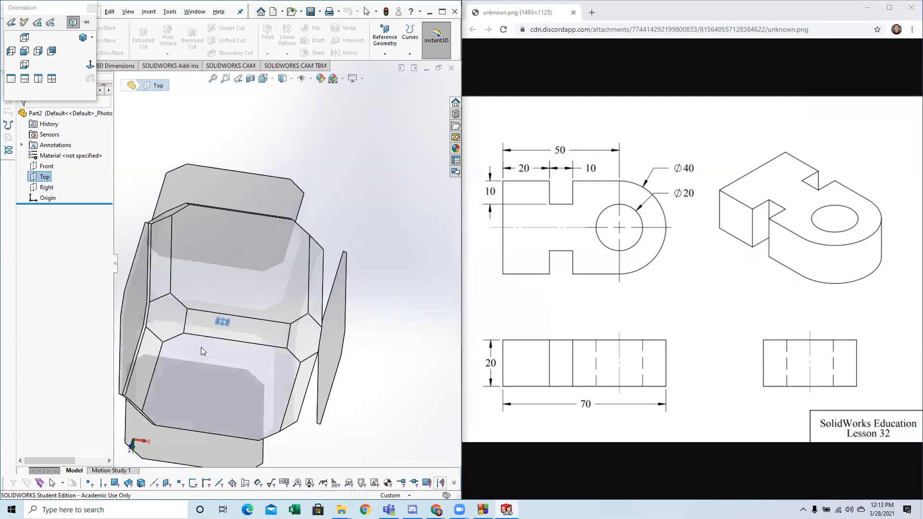
left_click(213, 267)
left_click(211, 319)
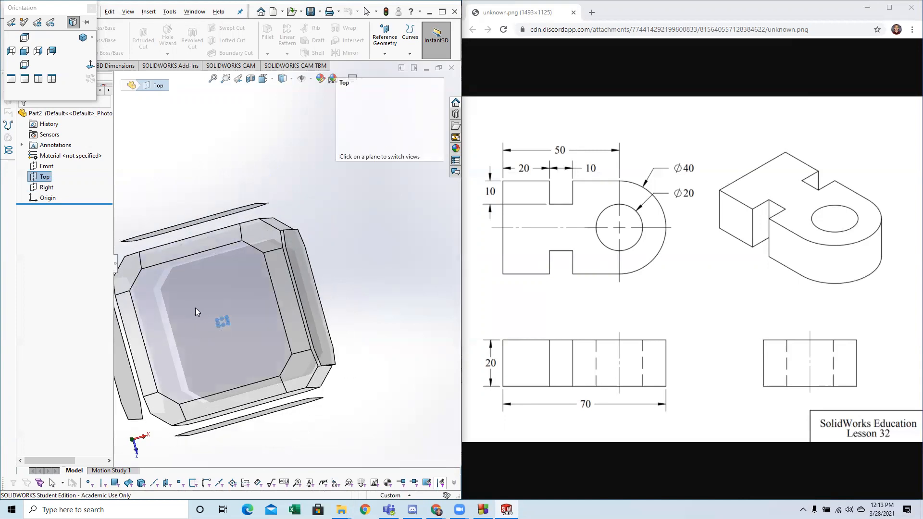
left_click(195, 307)
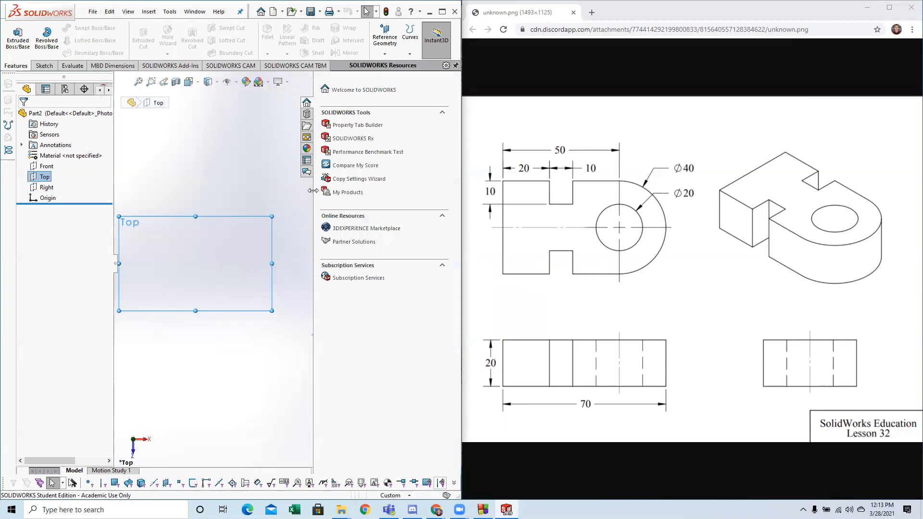
Step: Collapse the resource pane and start a new sketch on the Top plane
left_click_drag(313, 191, 470, 223)
left_click(239, 233)
left_click(45, 177)
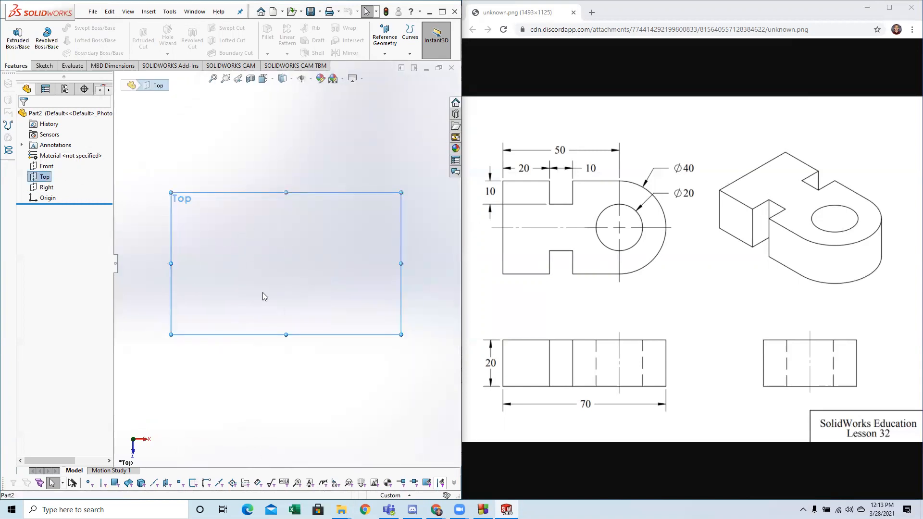
left_click(45, 66)
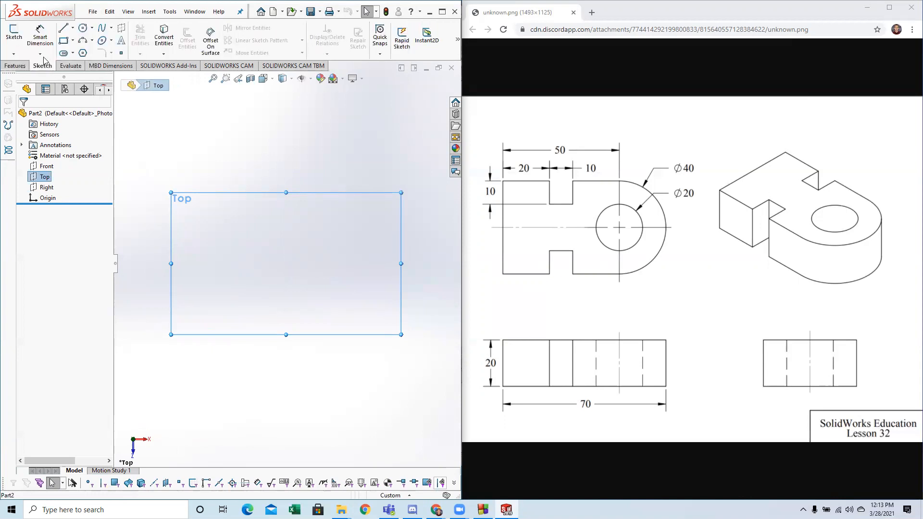
left_click(16, 42)
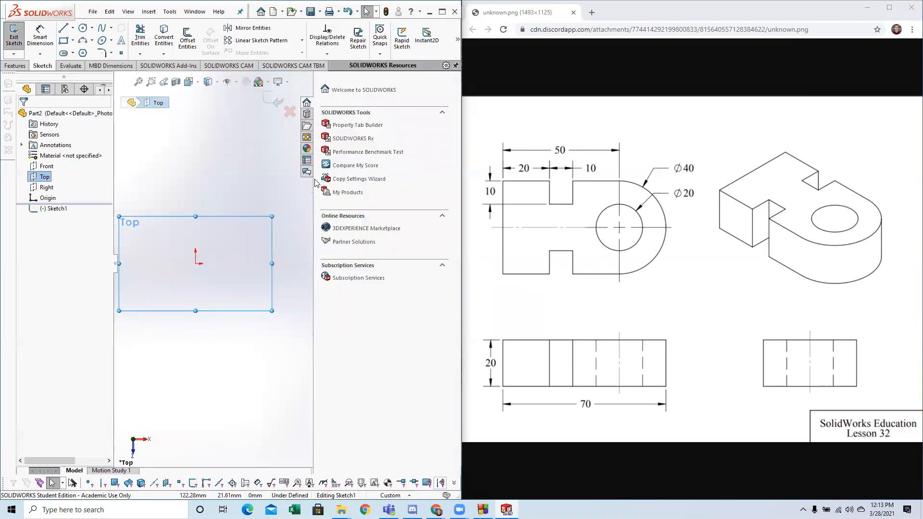
mouse_move(313, 181)
left_mouse_down()
mouse_move(418, 201)
mouse_move(447, 266)
left_mouse_up()
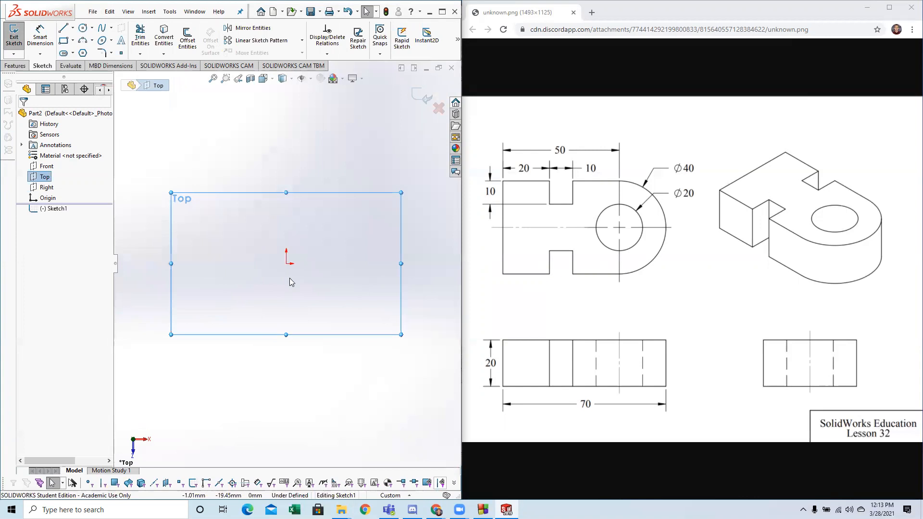
left_click(270, 281)
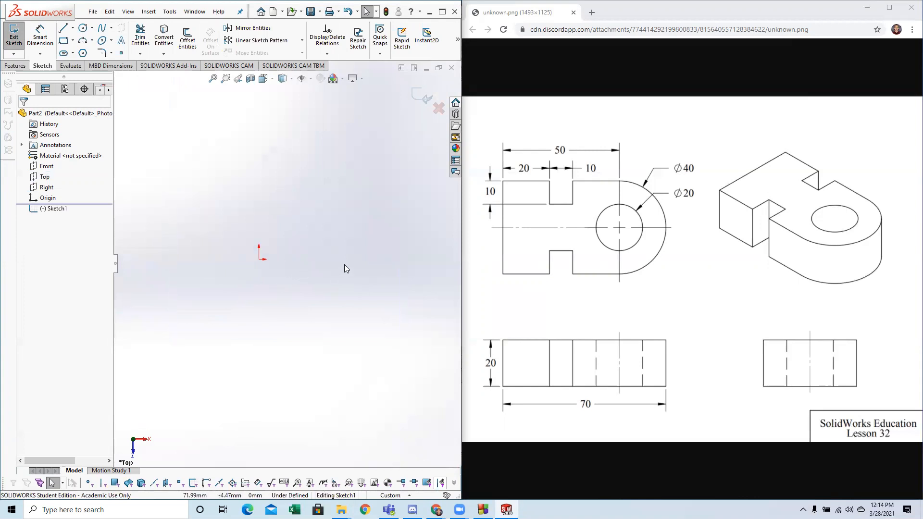
Step: Sketch connected lines from the origin: about 34 mm up, about 38 mm to the right, and about 17 mm down
left_click(74, 29)
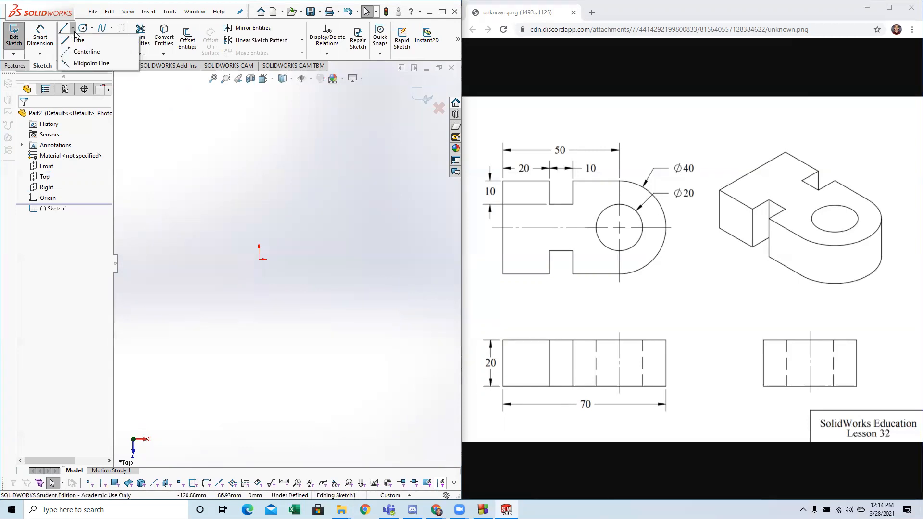
left_click(87, 52)
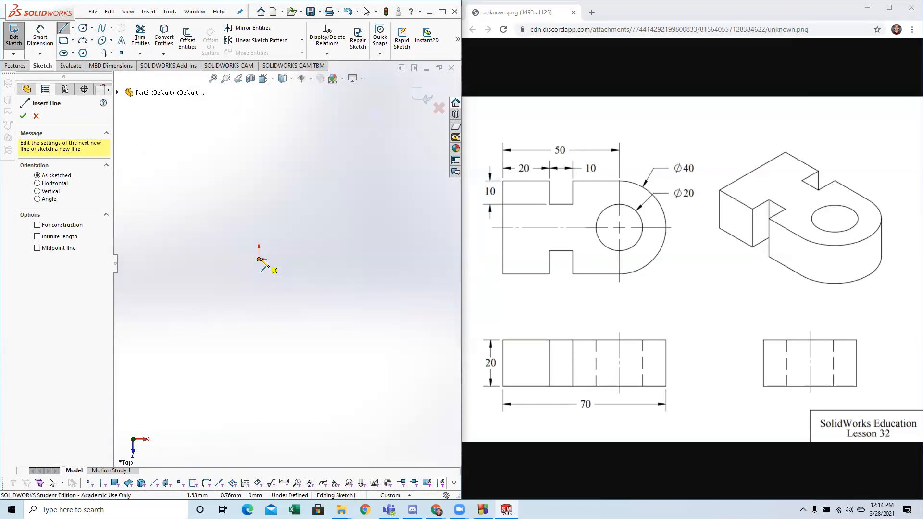
left_click(260, 260)
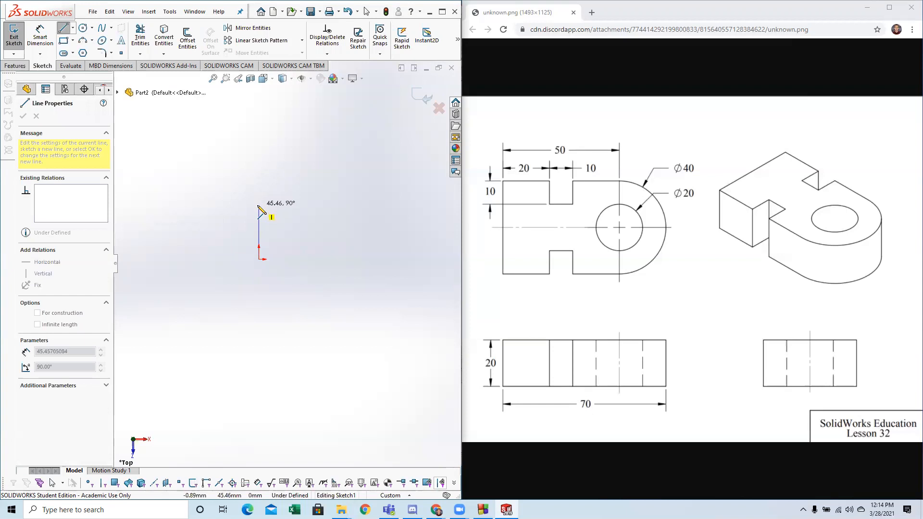
left_click(259, 219)
left_click(304, 219)
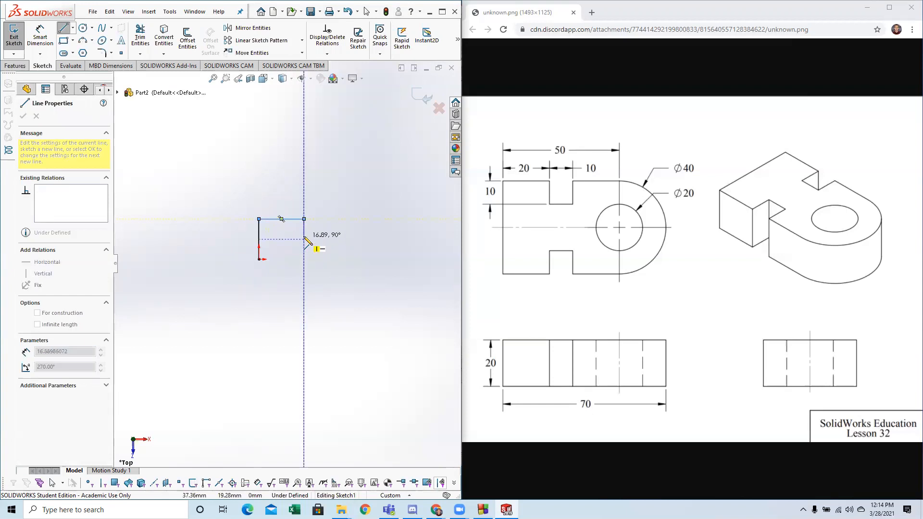
left_click(304, 239)
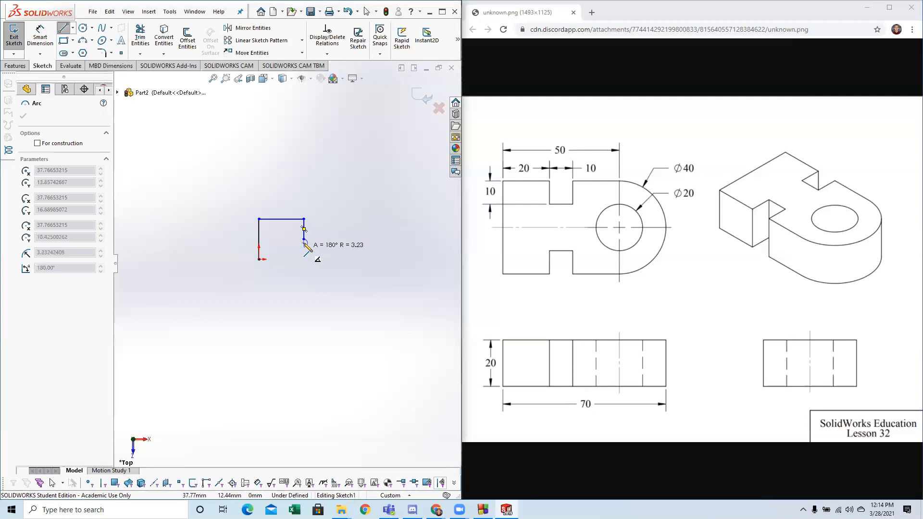
key("Escape")
left_click(63, 28)
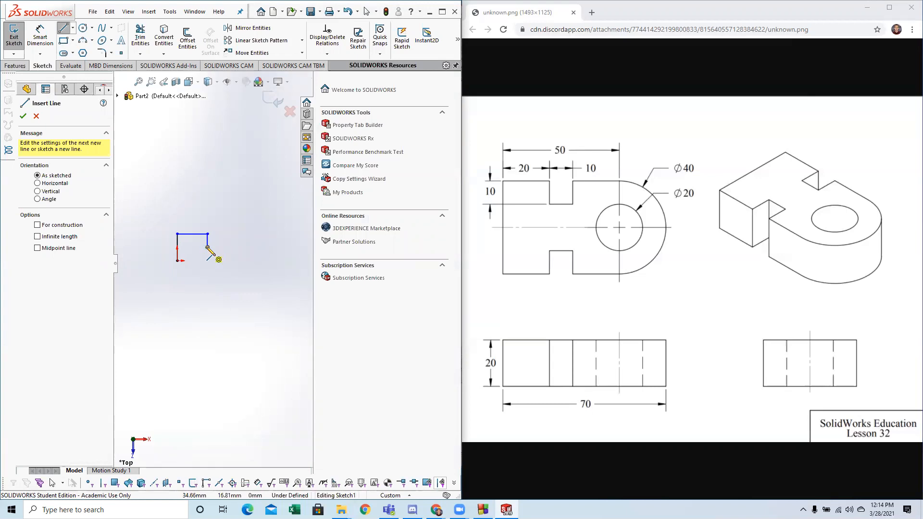
left_click(208, 244)
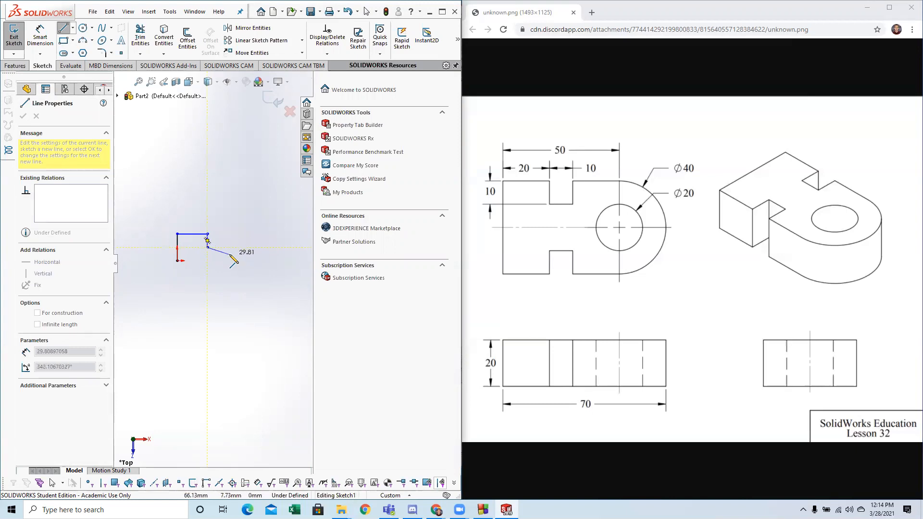
left_click(230, 252)
left_click(230, 234)
key("Escape")
left_click_drag(243, 261, 215, 228)
key("Delete")
Step: Sketch the notch's horizontal floor line about 35 mm long from the short vertical line's lower end, and nudge its free endpoint
key("l")
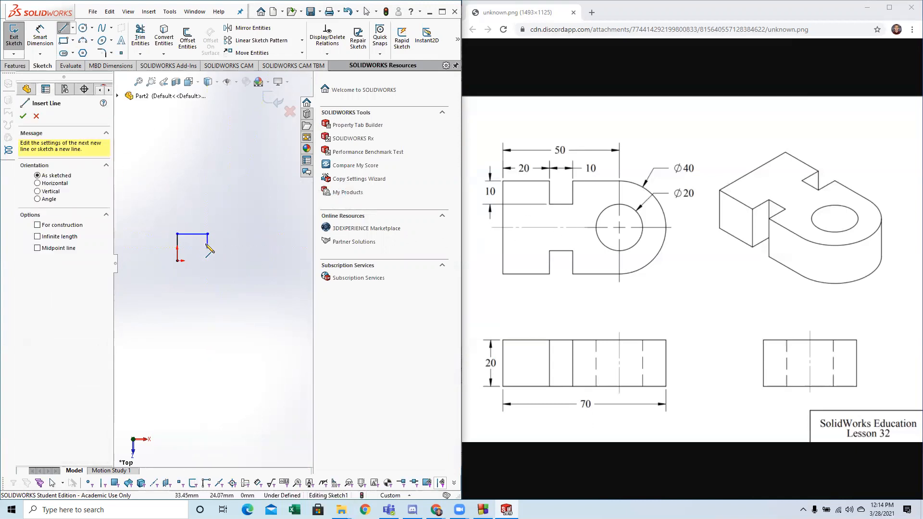
left_click(208, 247)
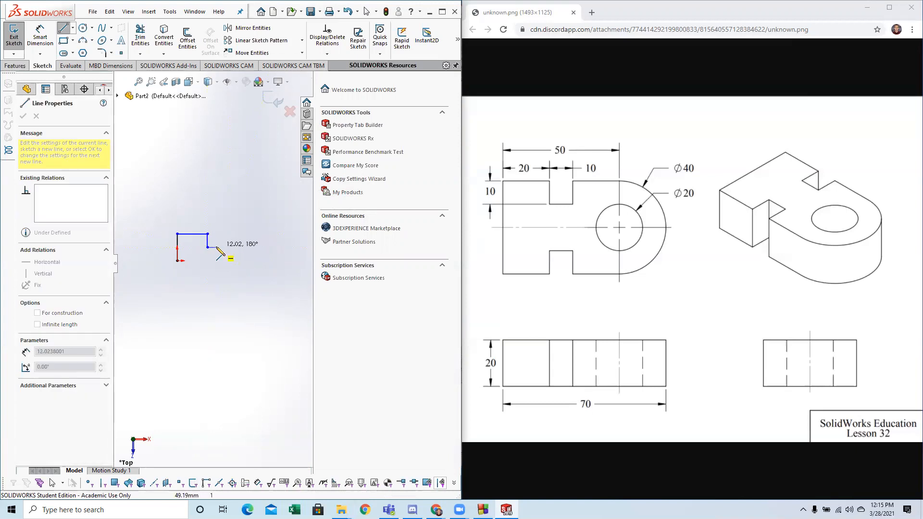
key("a")
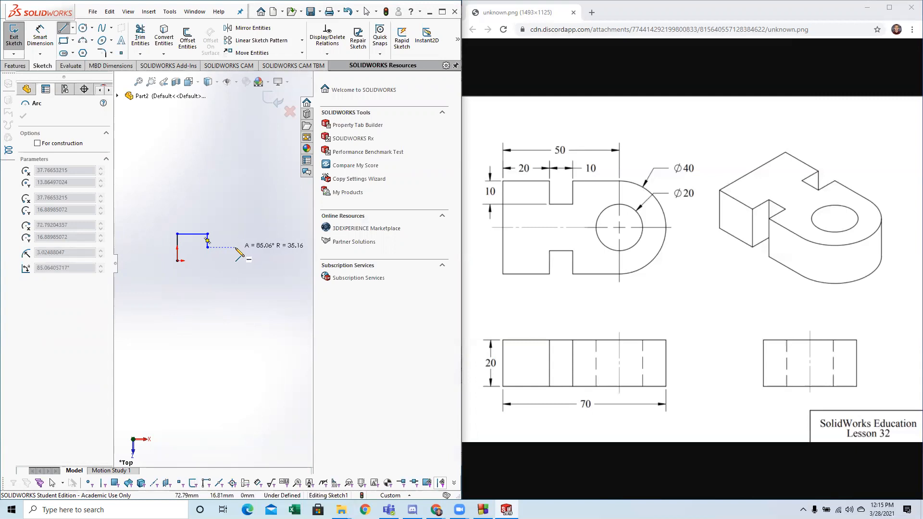
key("Escape")
left_click(236, 248)
left_click(207, 247)
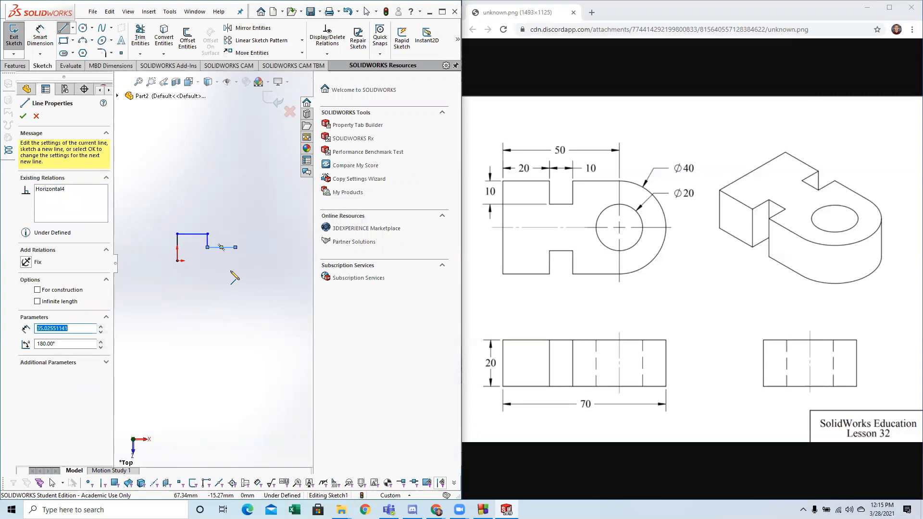
key("Escape")
mouse_move(235, 248)
left_mouse_down()
mouse_move(255, 237)
mouse_move(269, 288)
mouse_move(268, 259)
mouse_move(237, 250)
mouse_move(251, 283)
mouse_move(261, 276)
mouse_move(234, 246)
left_mouse_up()
left_click(244, 253)
Step: Sketch the notch's second wall upward from the floor line's free end, and pull its upper endpoint vertical and level with the top edge
left_click(63, 28)
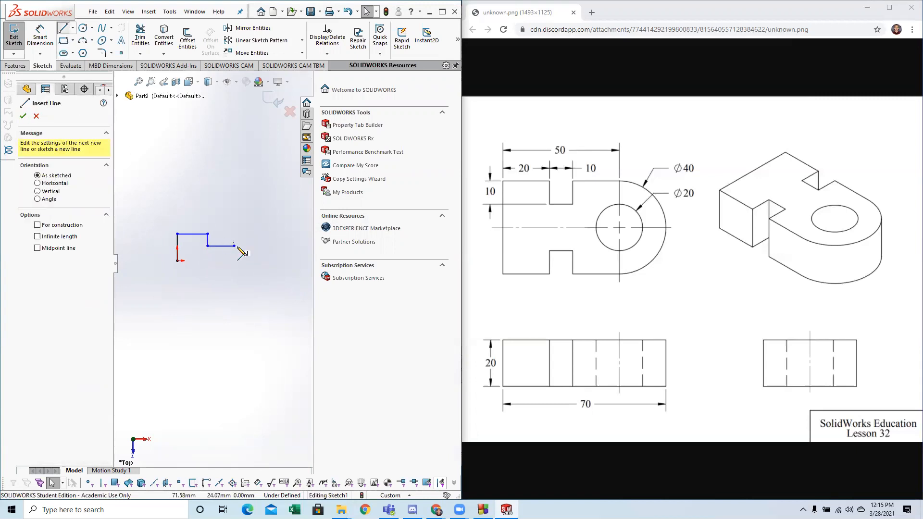
left_click(64, 31)
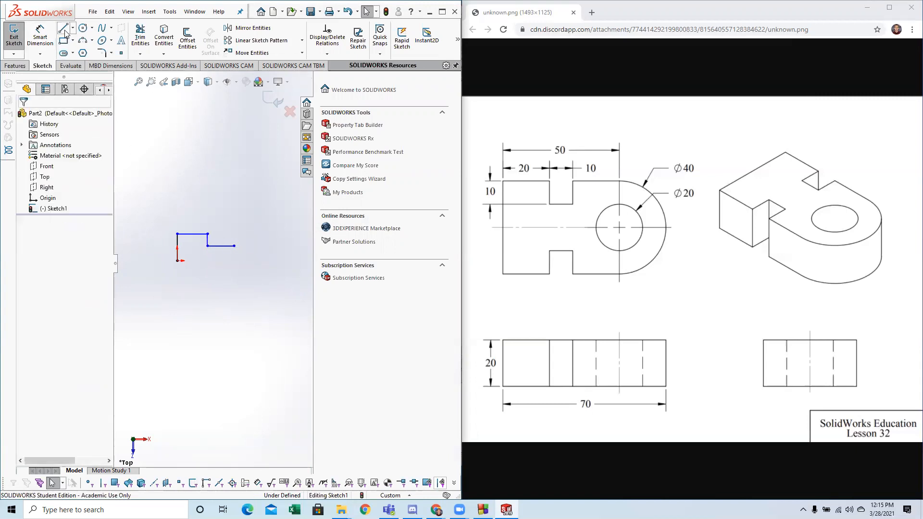
left_click(63, 29)
left_click(234, 246)
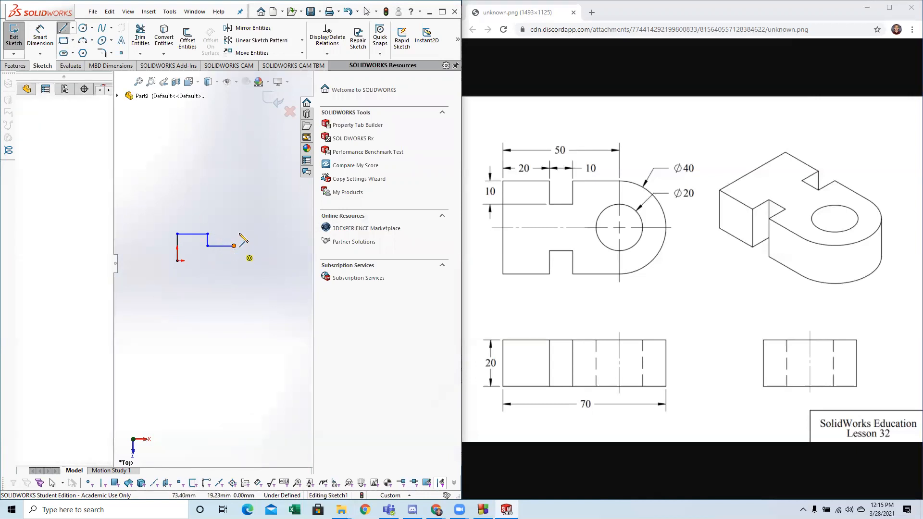
left_click(240, 230)
key("Escape")
mouse_move(239, 230)
left_mouse_down()
mouse_move(198, 258)
mouse_move(205, 210)
mouse_move(237, 218)
mouse_move(247, 269)
mouse_move(235, 238)
mouse_move(261, 265)
mouse_move(266, 289)
mouse_move(241, 230)
mouse_move(236, 238)
left_mouse_up()
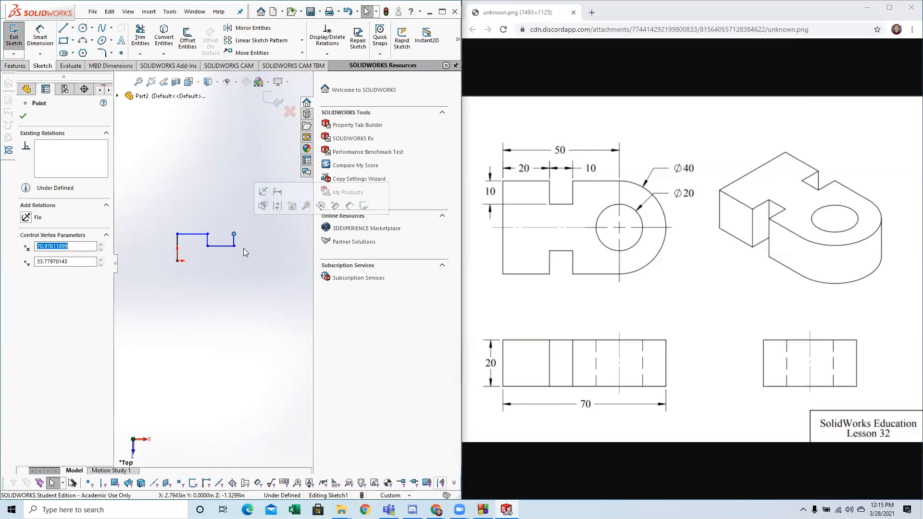
left_click(242, 265)
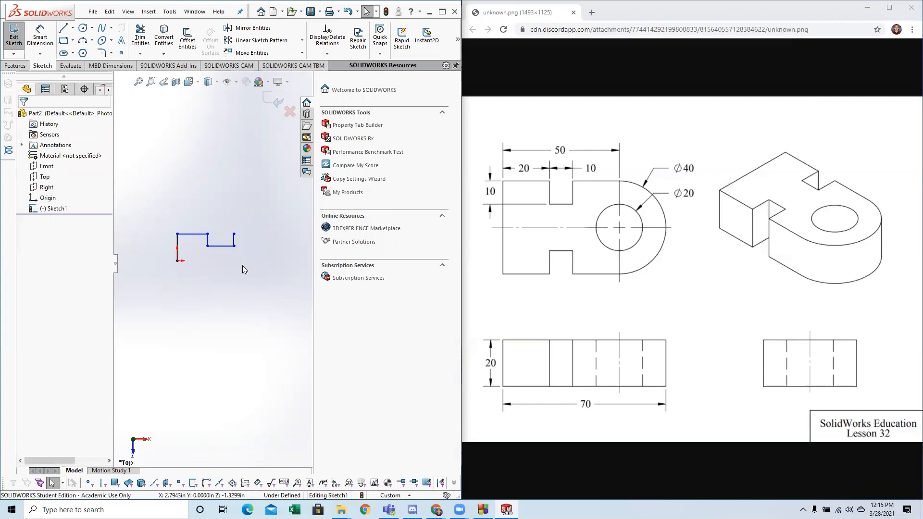
Step: Sketch a horizontal line to the right from the upper end of the notch's second wall as the remaining top edge
left_click(62, 30)
left_click(235, 237)
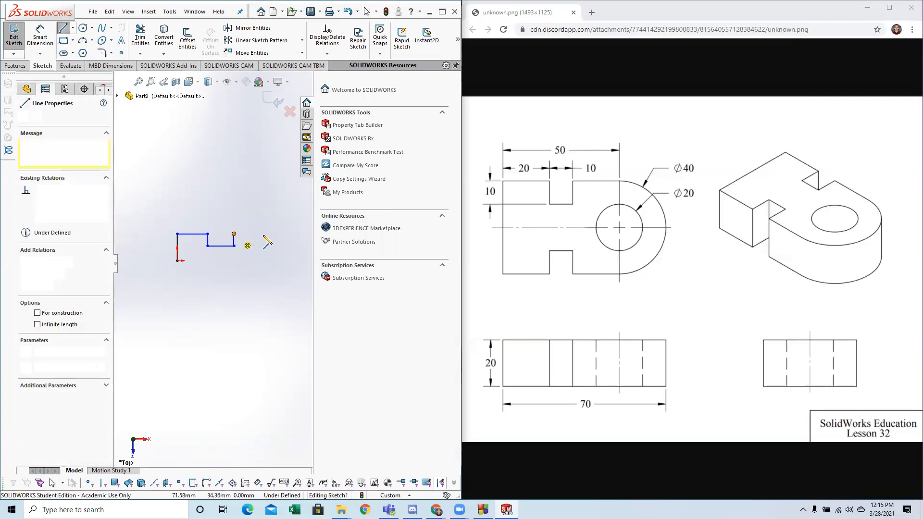
left_click(257, 238)
scroll(264, 248, "down", 1)
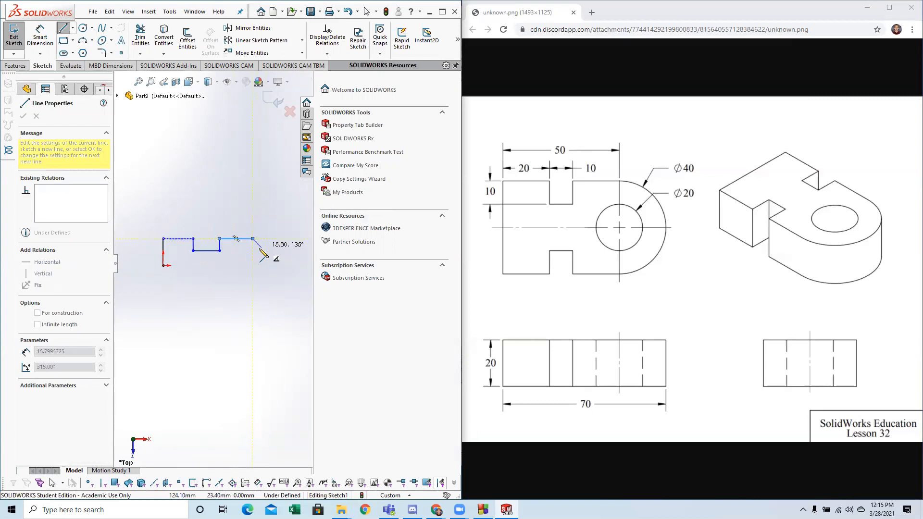
key("Escape")
scroll(260, 249, "down", 1)
scroll(254, 249, "up", 1)
scroll(250, 250, "down", 1)
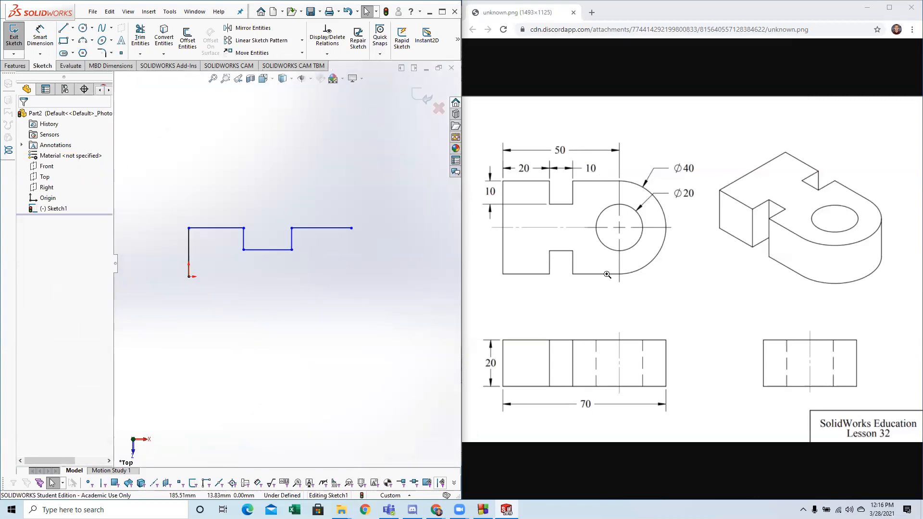
left_click(66, 30)
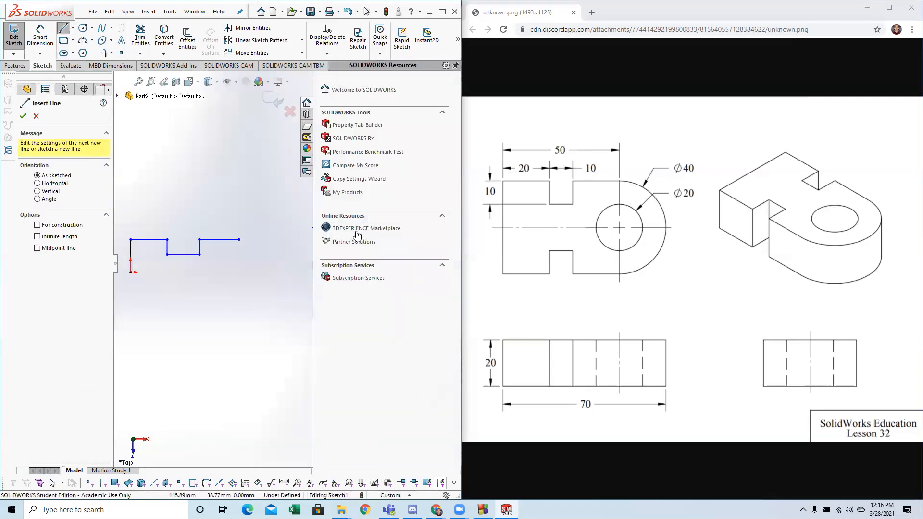
left_click(238, 239)
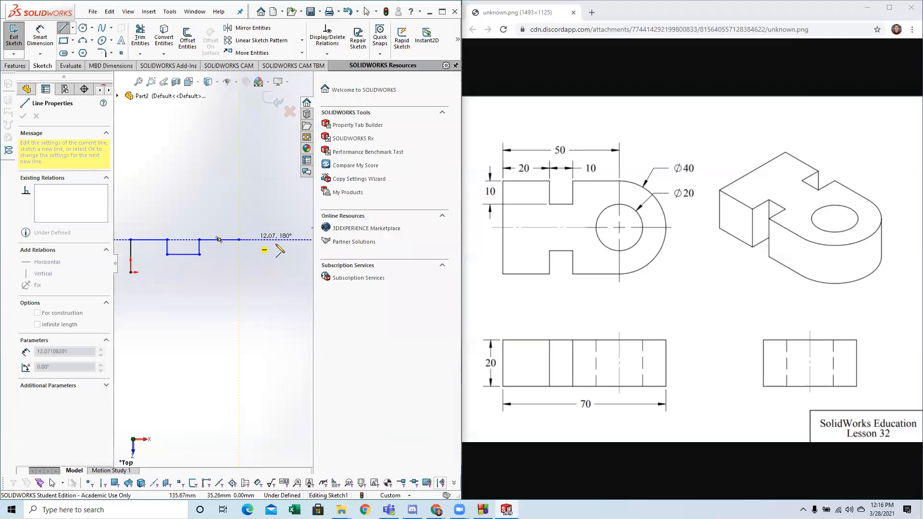
key("Escape")
key("l")
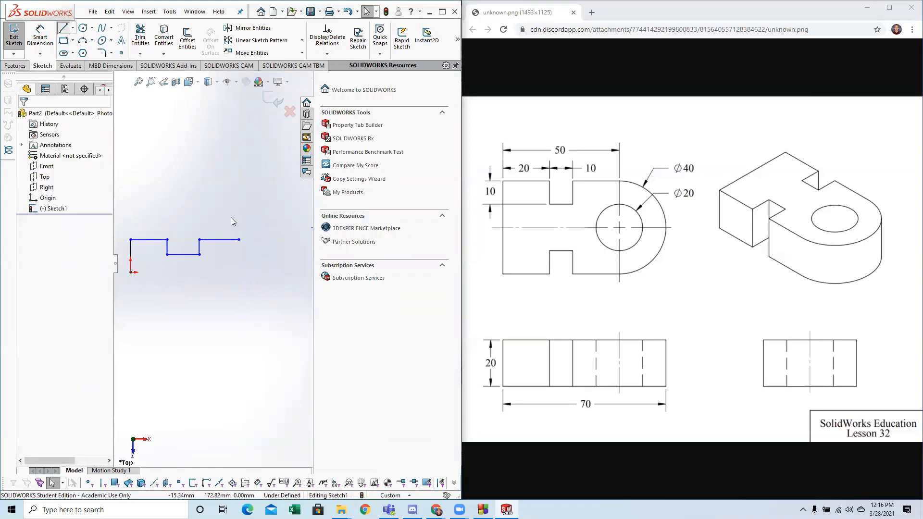
left_click(239, 240)
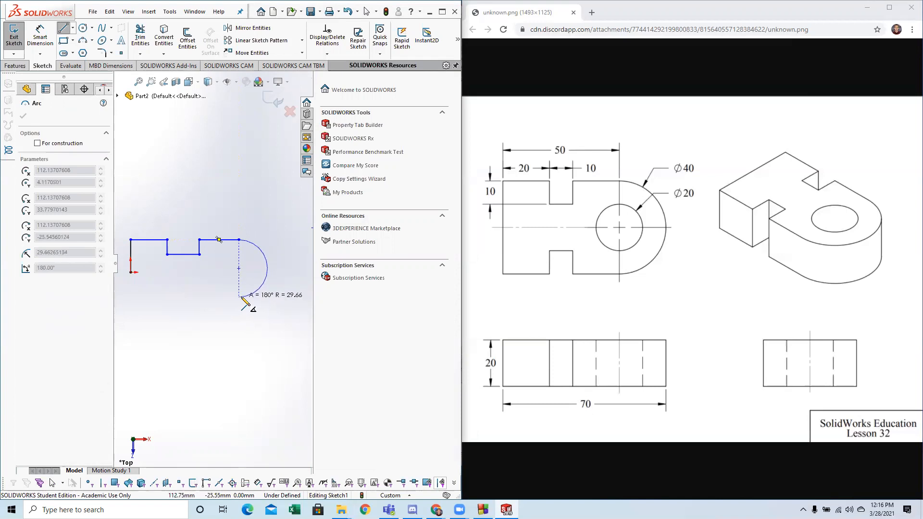
key("Escape")
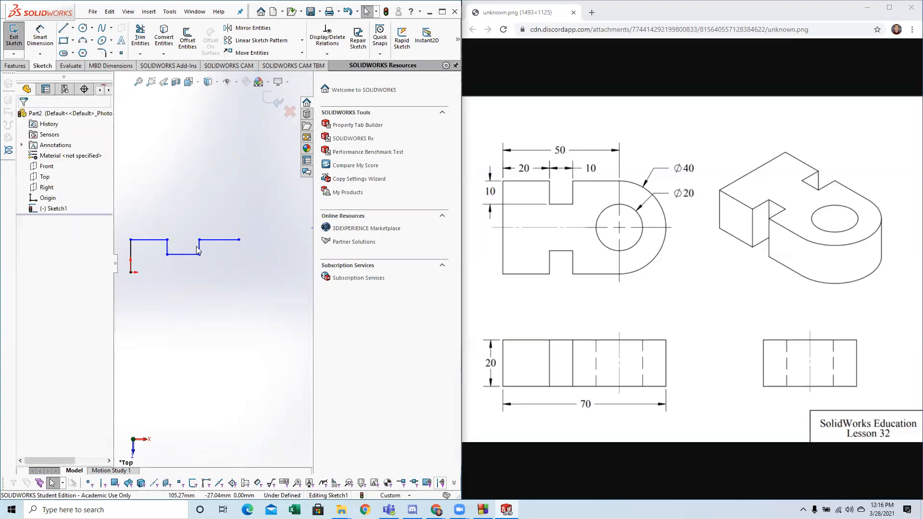
Step: Sketch a tangent half-circle arc from the top edge's free end to a point directly below, centred level with the origin
left_click(93, 43)
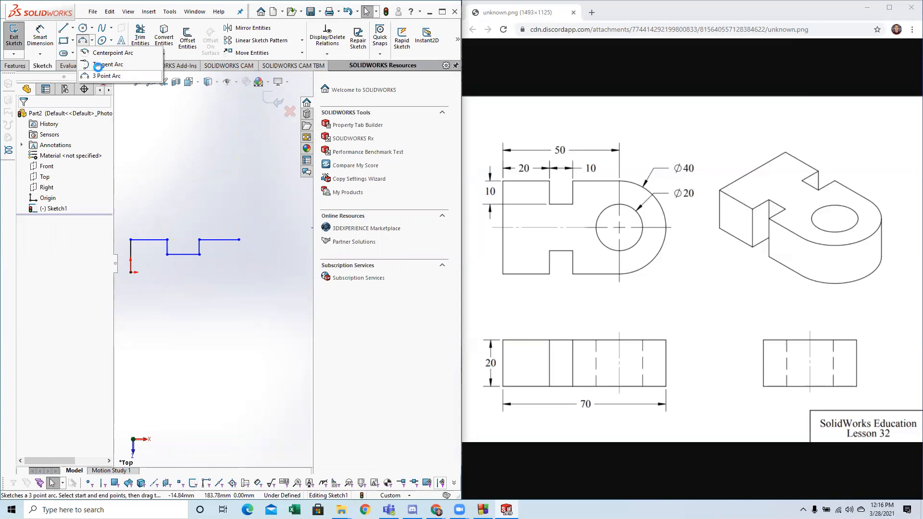
left_click(99, 66)
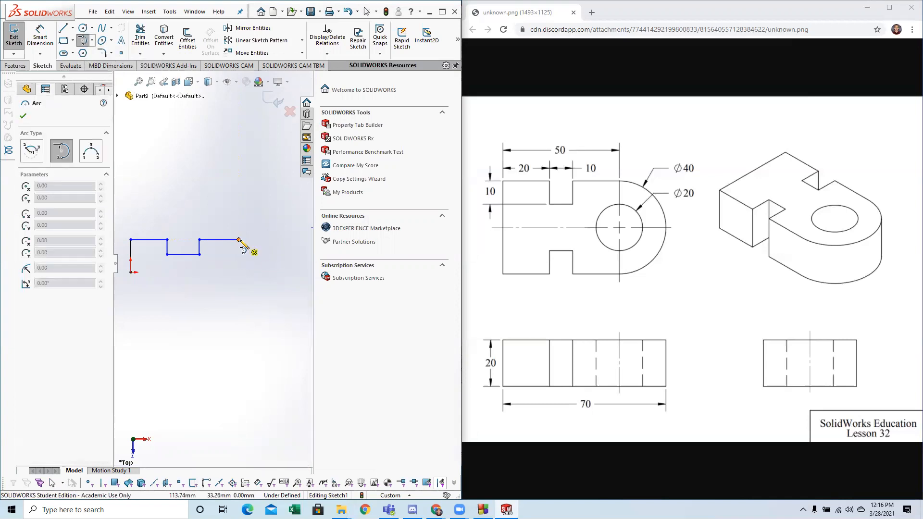
left_click(240, 240)
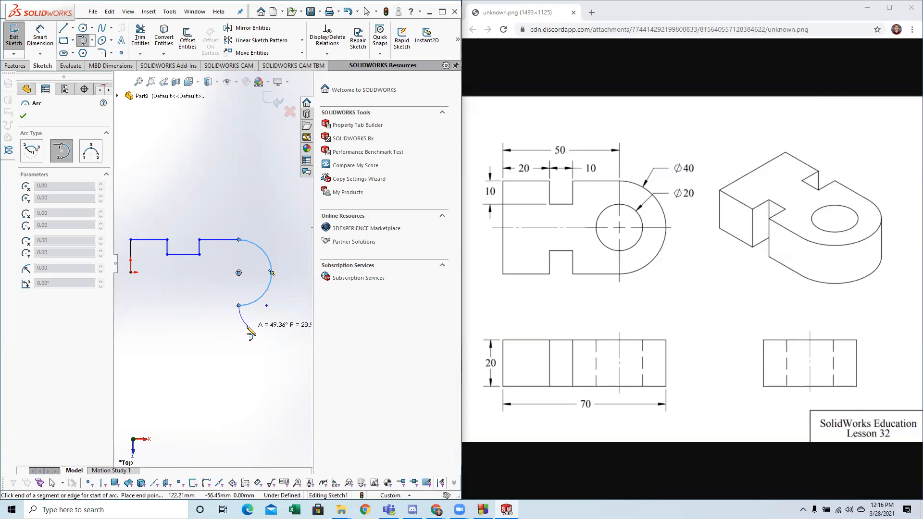
left_click(239, 305)
key("Escape")
Step: Sketch the lower edge from the arc's lower end to the left, with a notch aligned under the upper notch
left_click(63, 28)
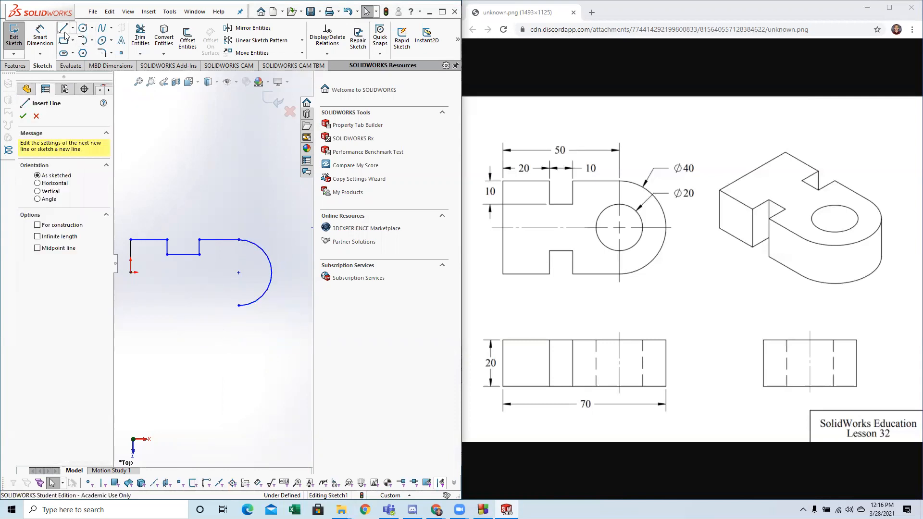
left_click(238, 306)
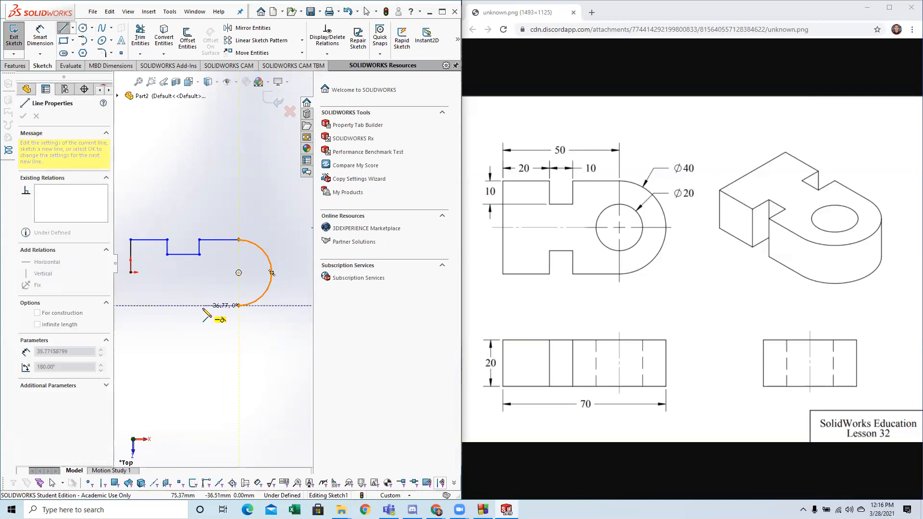
left_click(199, 306)
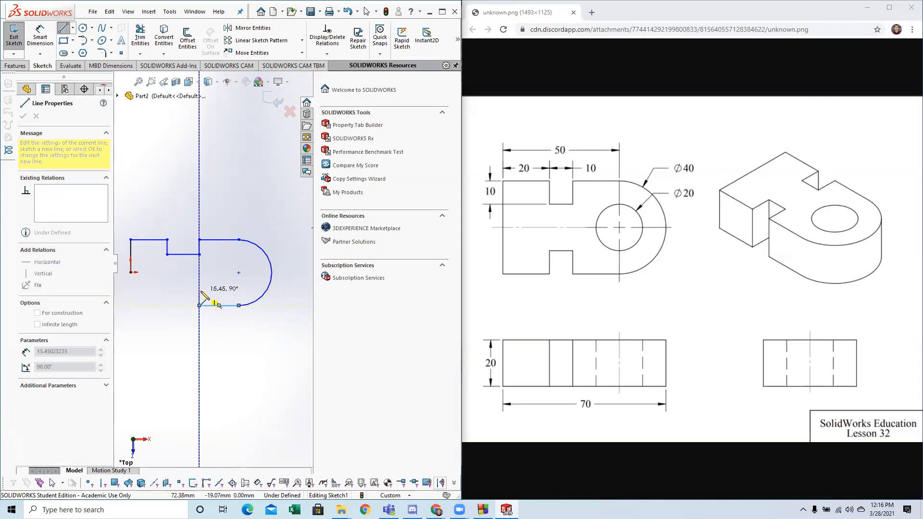
left_click(199, 290)
left_click(167, 291)
left_click(168, 306)
Step: Close the profile with the last lower edge to below the origin and a vertical line up to the origin
left_click(131, 305)
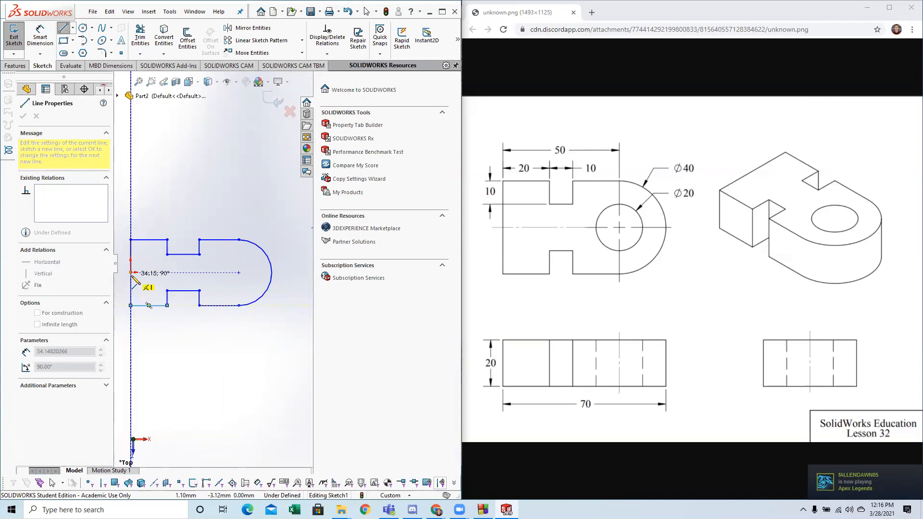
left_click(131, 273)
key("Escape")
scroll(153, 280, "up", 2)
scroll(154, 280, "down", 2)
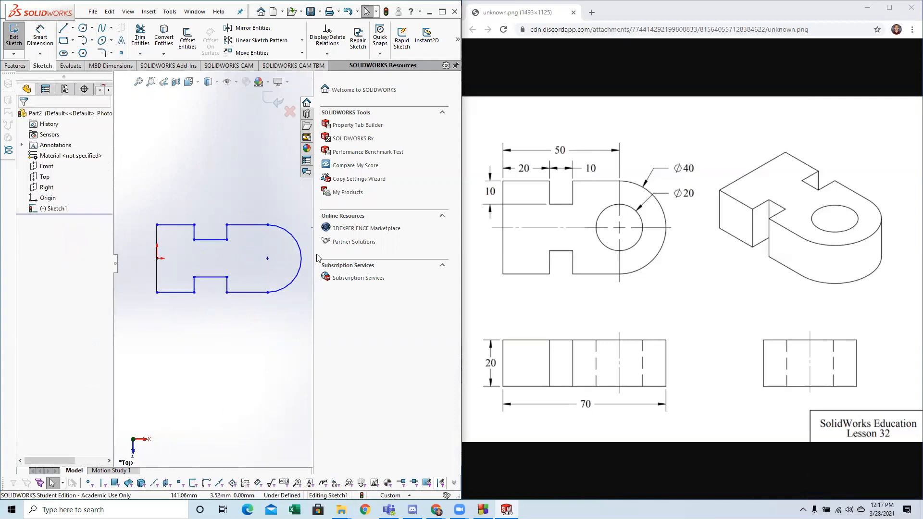
Step: Shrink the SOLIDWORKS Resources pane to widen the graphics area around the closed profile
left_click_drag(314, 262, 452, 301)
scroll(384, 280, "up", 2)
scroll(384, 278, "down", 2)
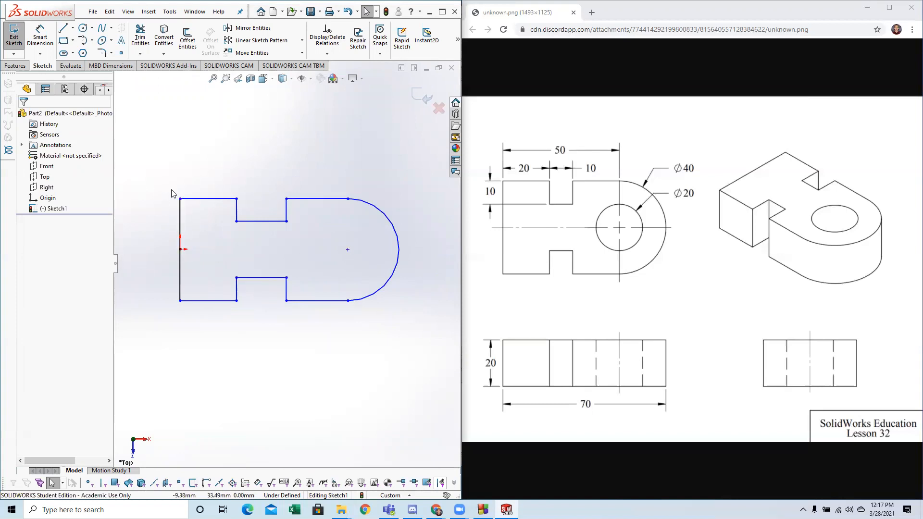
Step: Pull the profile's upper-left horizontal edge to about 36 mm above the origin, and inspect the left vertical line's relations
left_click(285, 222)
mouse_move(165, 172)
left_mouse_down()
mouse_move(267, 217)
mouse_move(415, 336)
left_mouse_up()
left_click(382, 322)
mouse_move(228, 199)
left_mouse_down()
mouse_move(221, 173)
mouse_move(217, 197)
left_mouse_up()
left_click(220, 179)
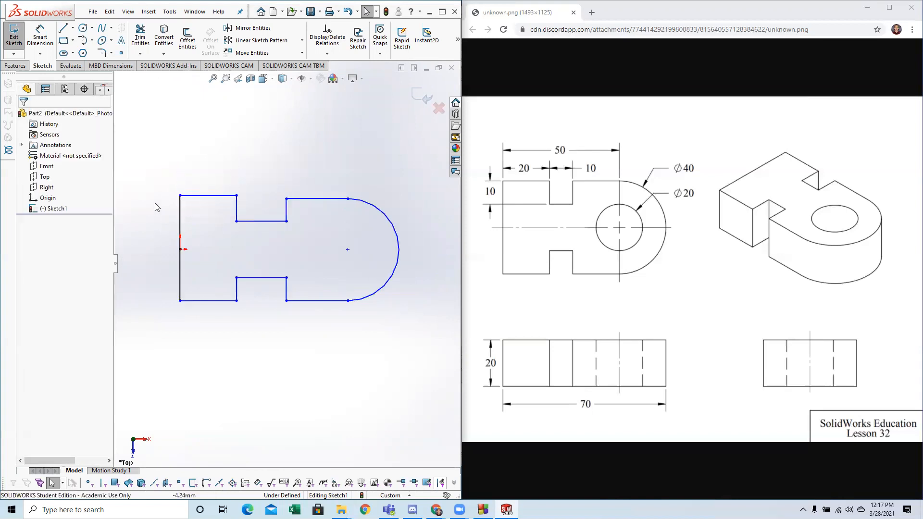
left_click(179, 227)
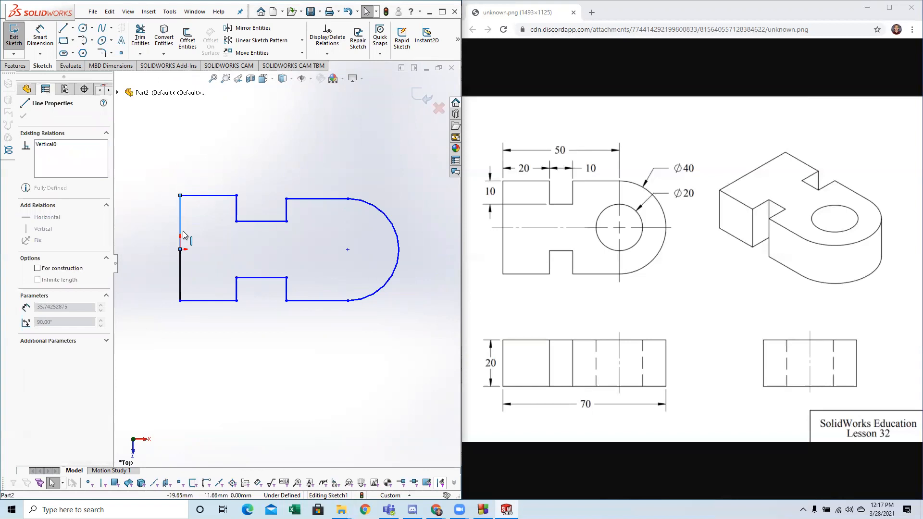
left_click(201, 247)
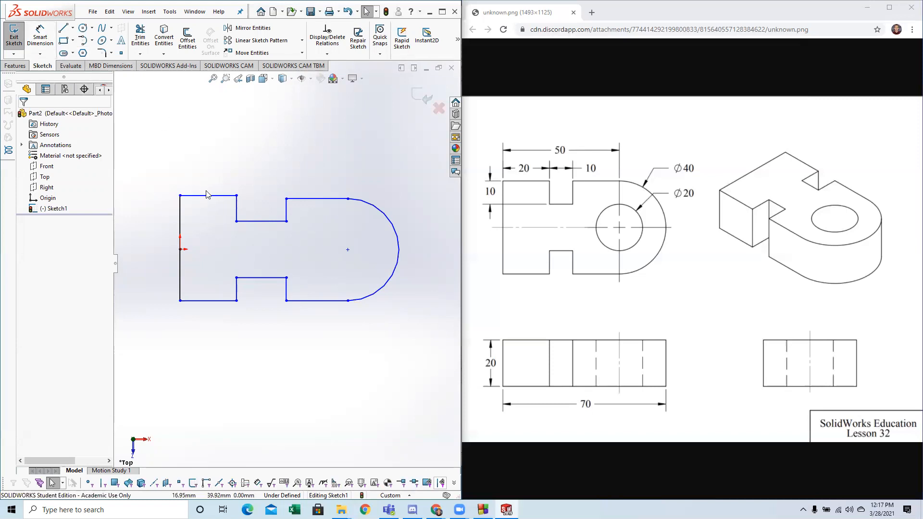
Step: Dimension the horizontal distance from the profile's upper-left corner to the arc's upper endpoint as 50 mm
left_click(48, 45)
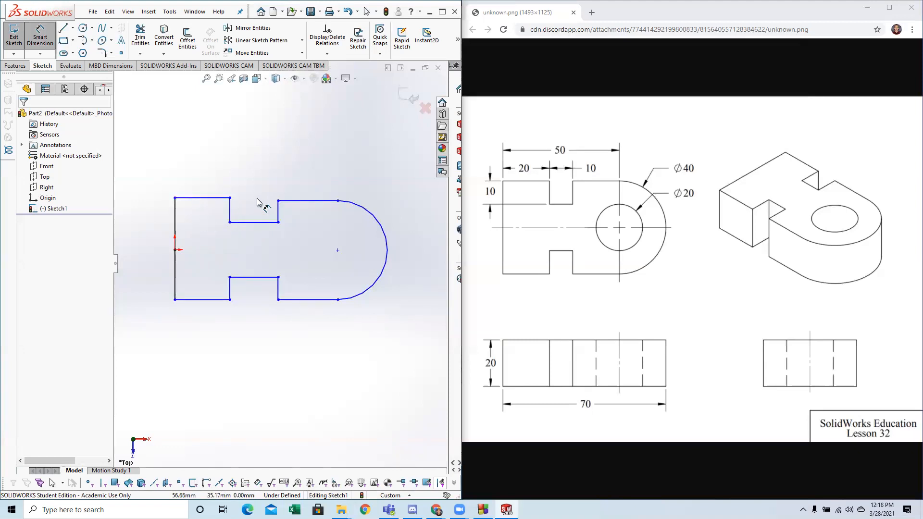
left_click(176, 199)
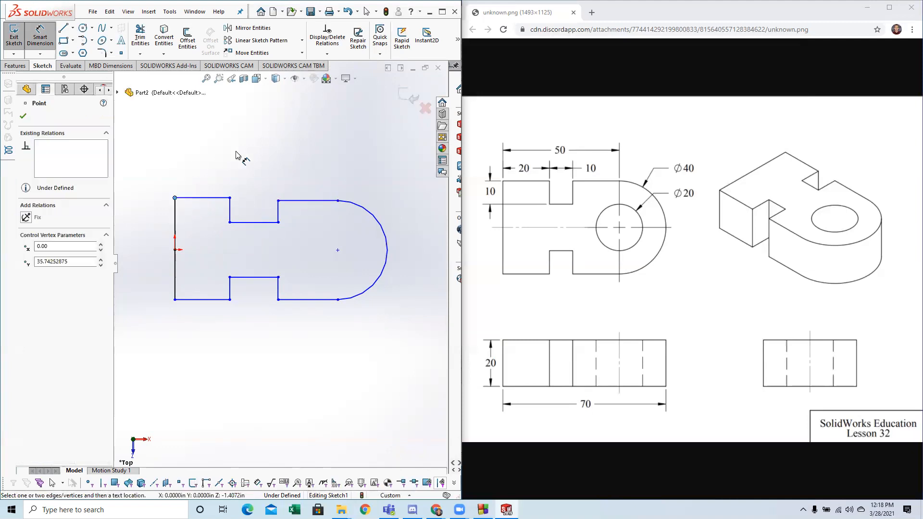
left_click(337, 201)
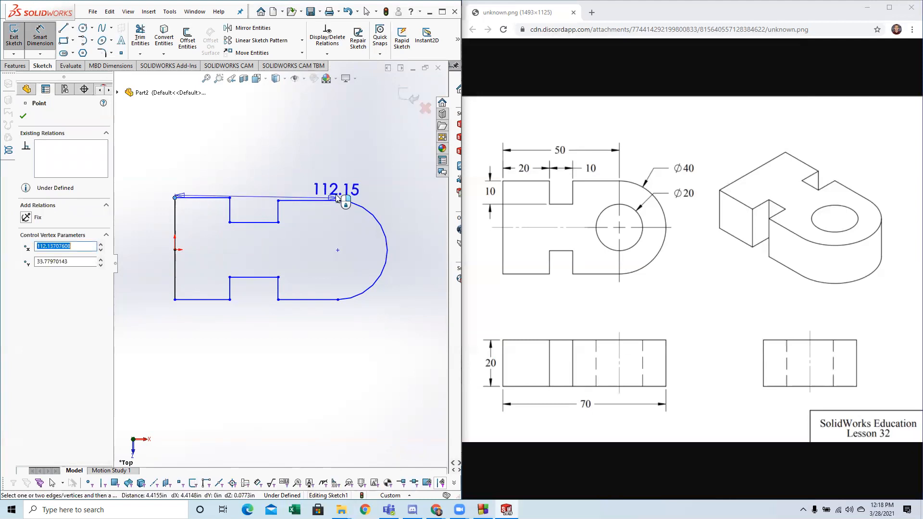
left_click(258, 168)
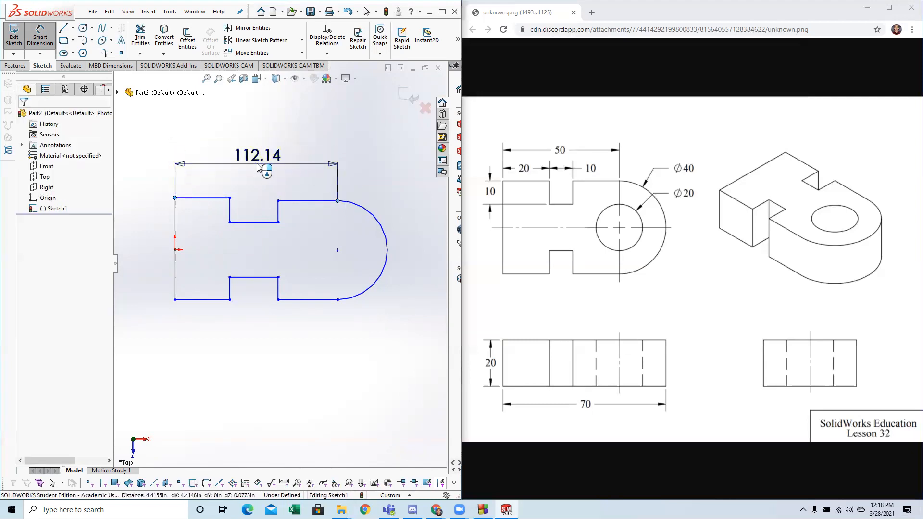
type("50")
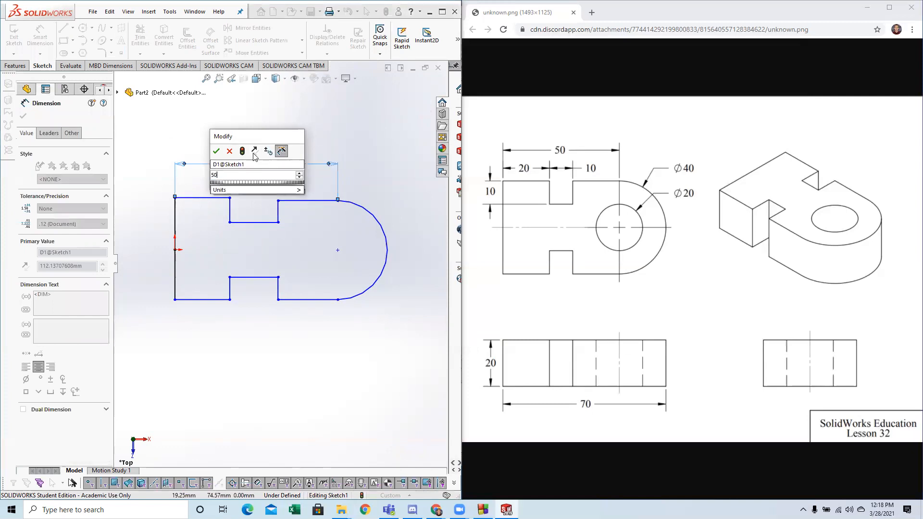
left_click(216, 152)
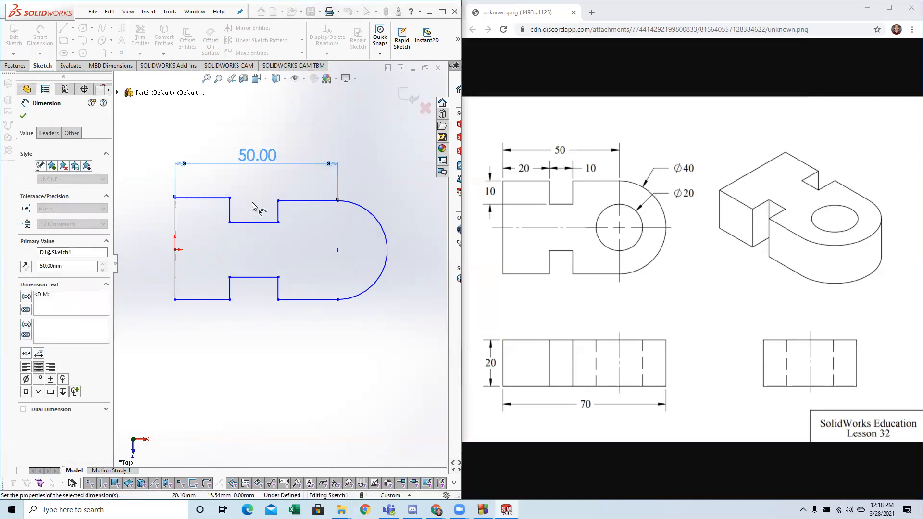
key("Escape")
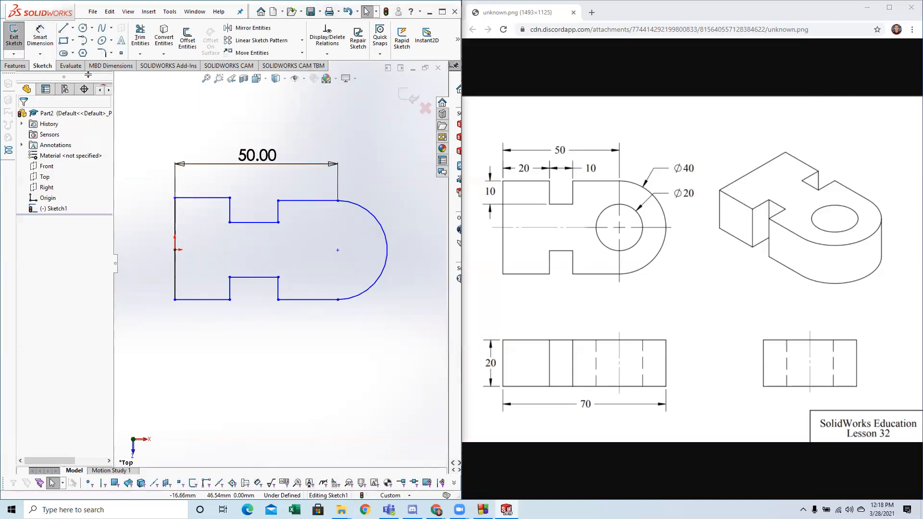
Step: Try to shrink the reopened SOLIDWORKS Resources pane to free space for dimensioning
left_click(40, 37)
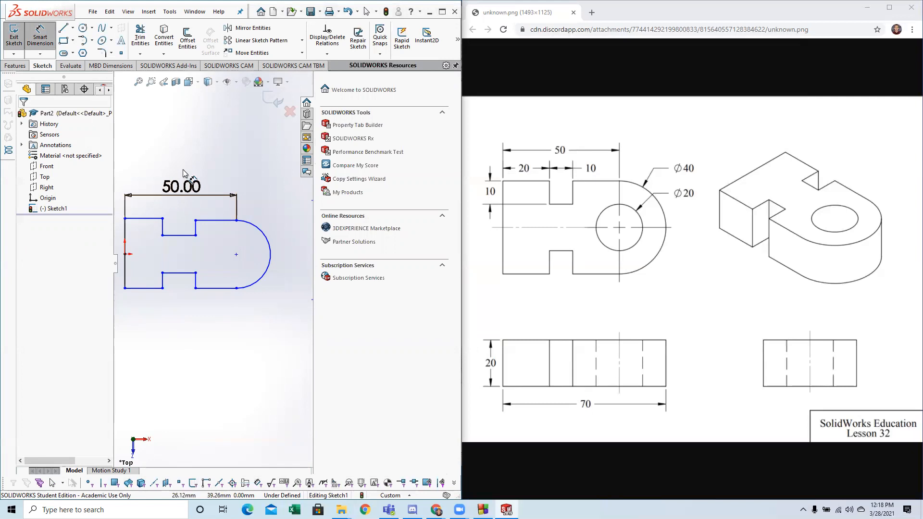
key("Escape")
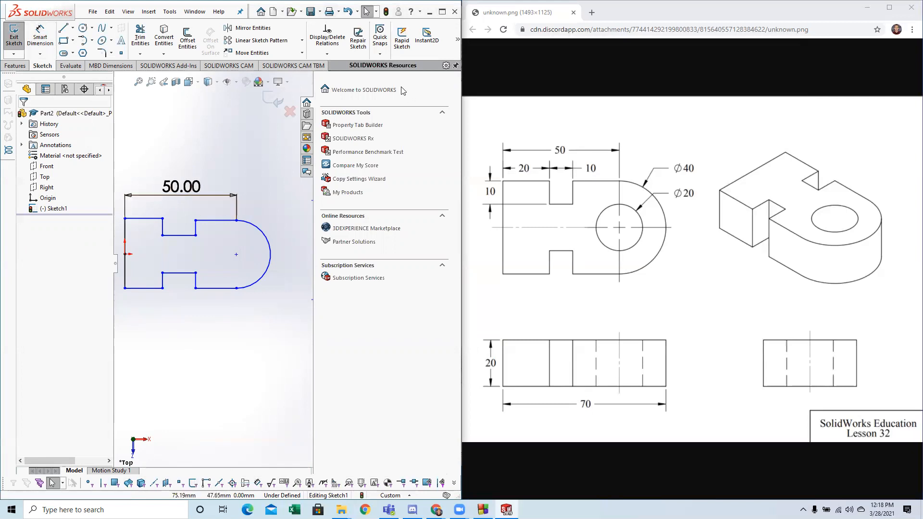
right_click(439, 71)
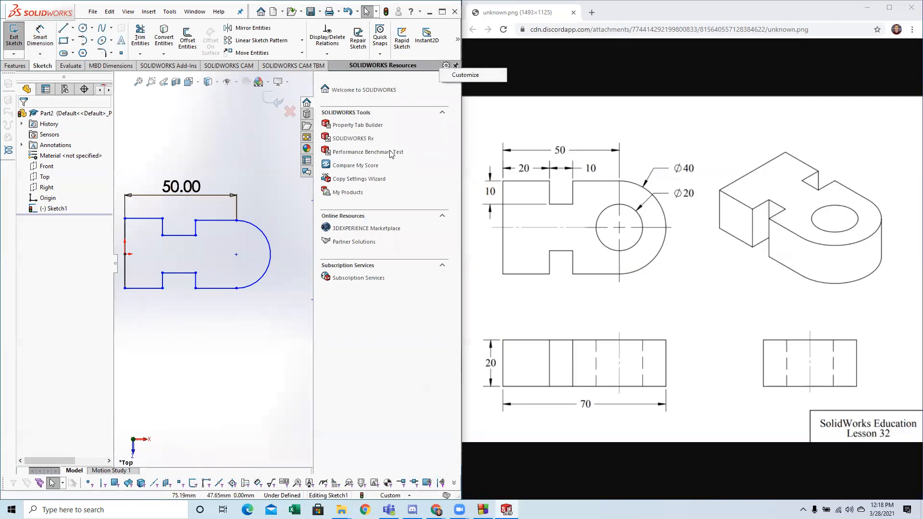
left_click_drag(313, 305, 452, 336)
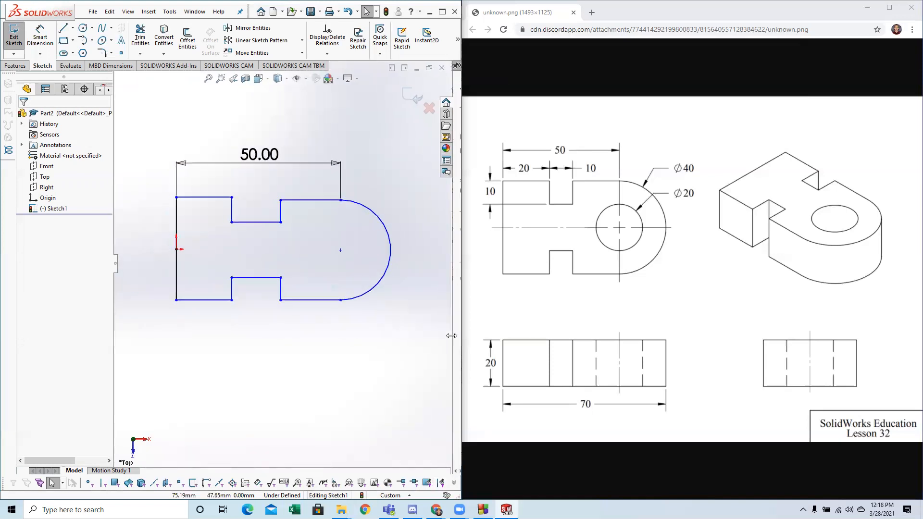
Step: Dimension the length of the profile's upper-left horizontal edge as 20 mm
left_click(41, 38)
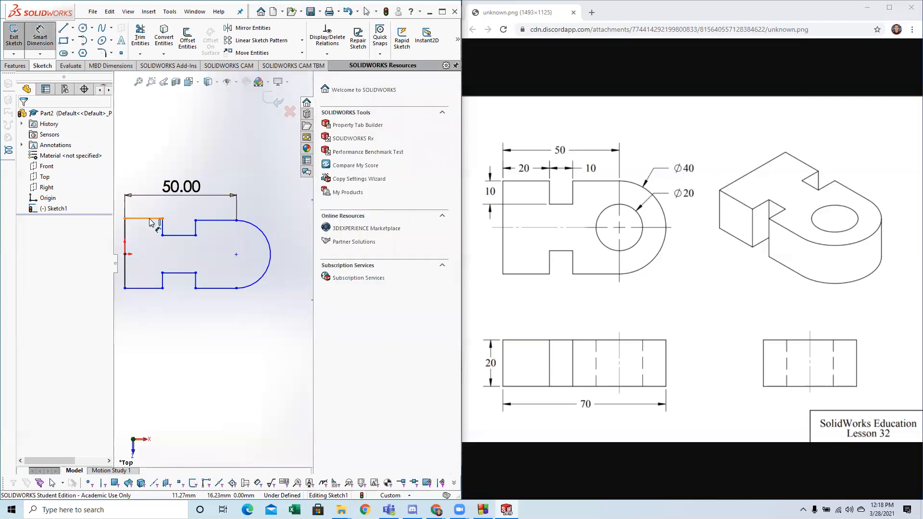
scroll(152, 222, "down", 4)
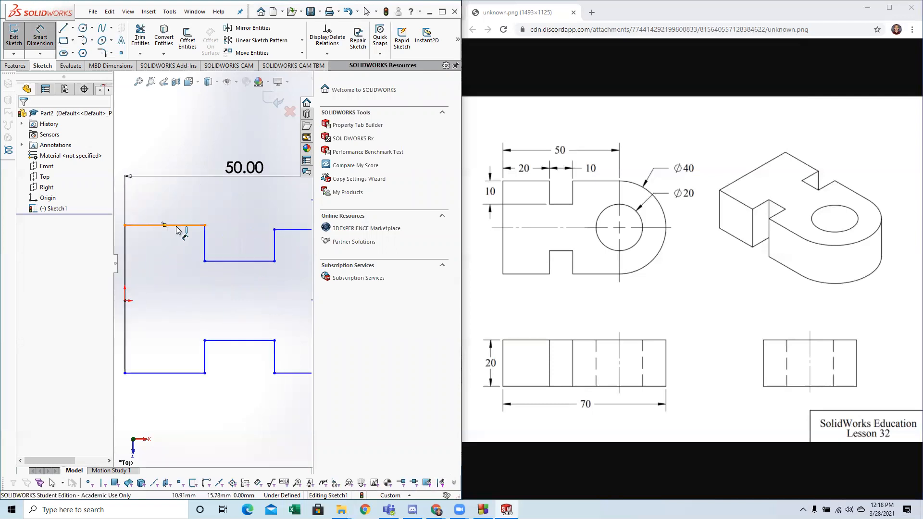
left_click(176, 226)
scroll(177, 222, "up", 2)
scroll(177, 220, "up", 2)
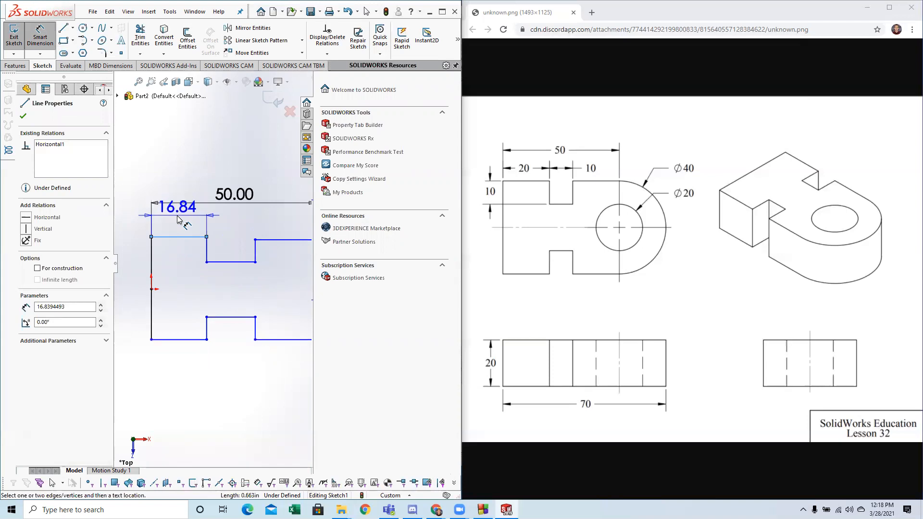
scroll(178, 222, "up", 1)
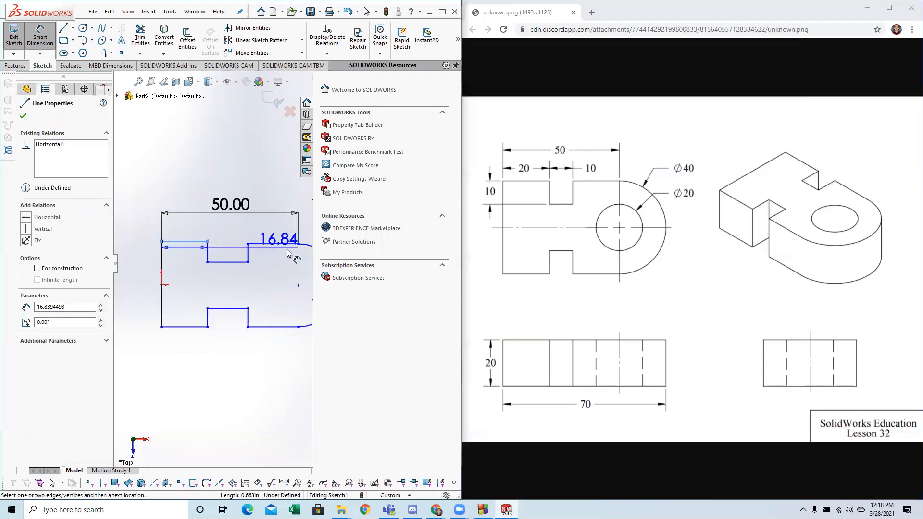
scroll(179, 233, "down", 3)
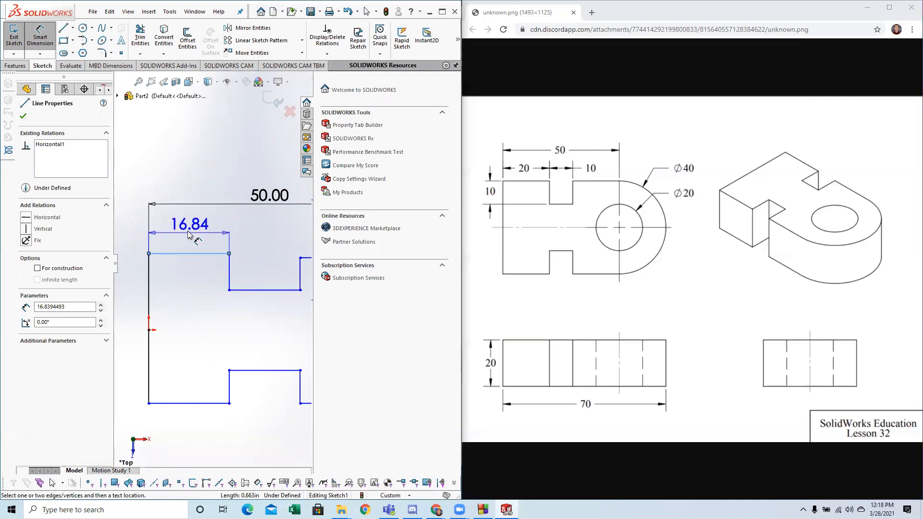
left_click(188, 234)
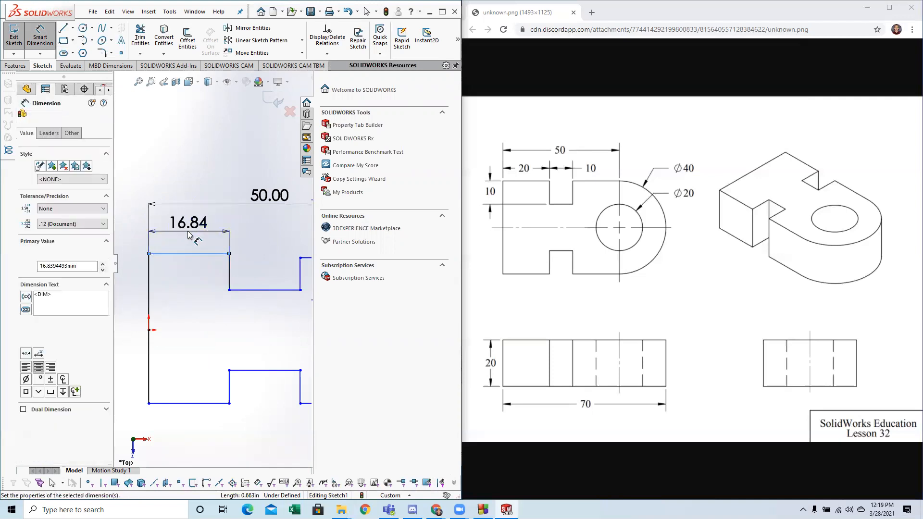
type("20")
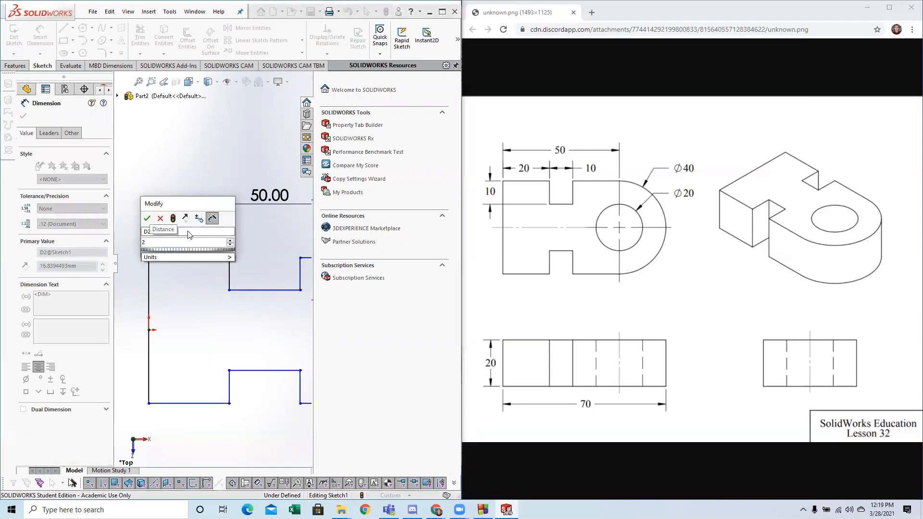
mouse_move(165, 259)
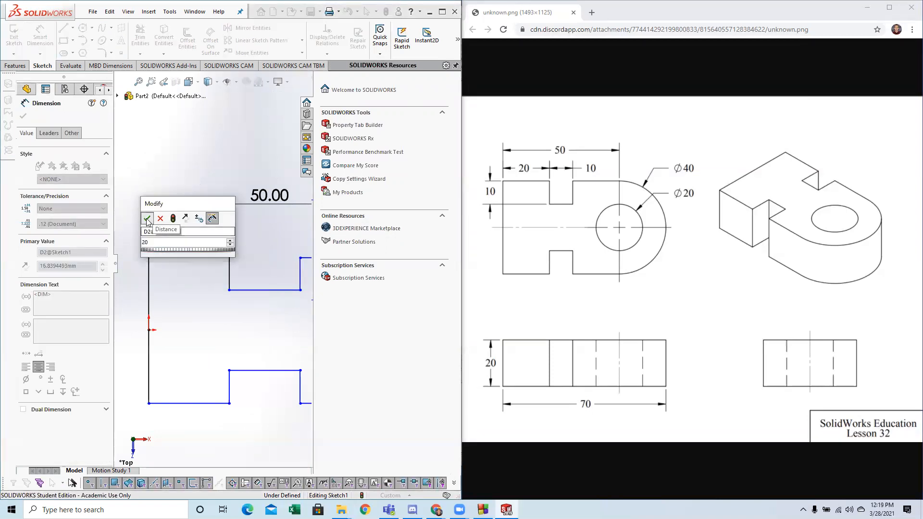
key("Return")
Step: Dimension the width of the upper notch along its floor as 10 mm
scroll(260, 254, "up", 2)
left_click(268, 260)
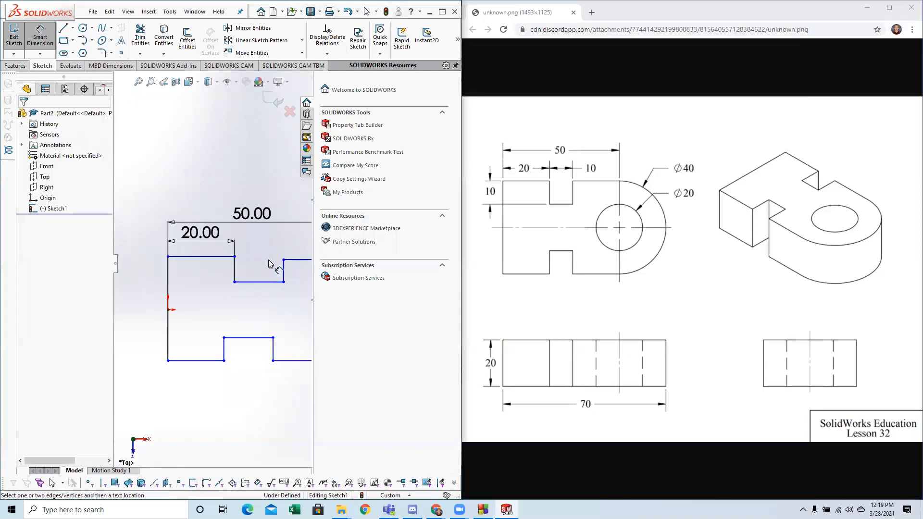
scroll(269, 260, "up", 3)
scroll(276, 264, "down", 2)
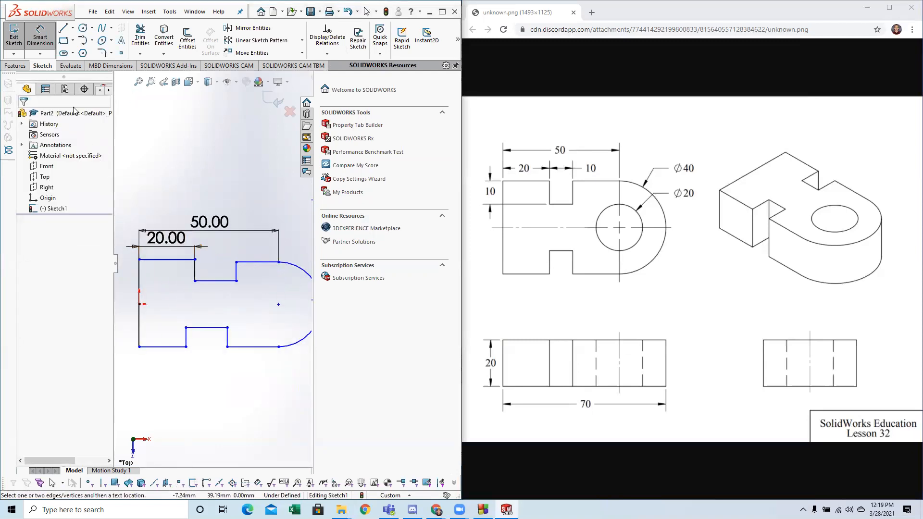
left_click(215, 280)
left_click(221, 251)
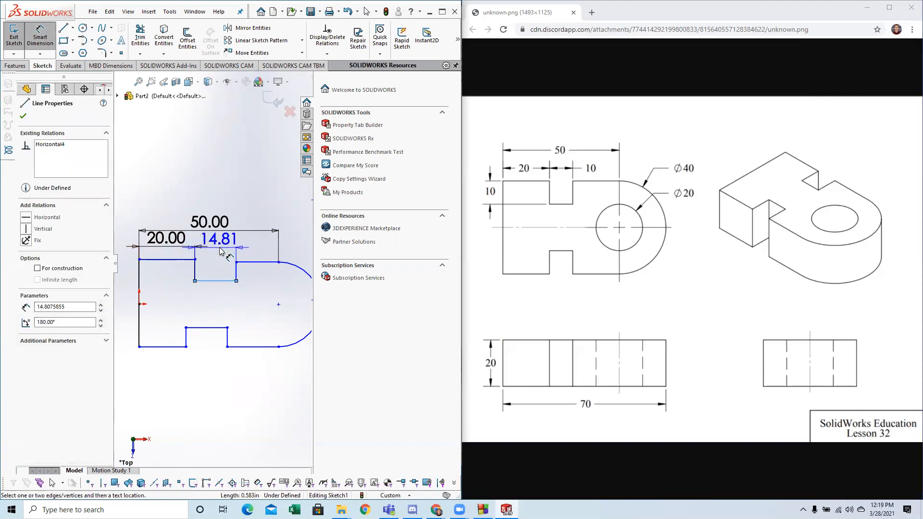
type("10")
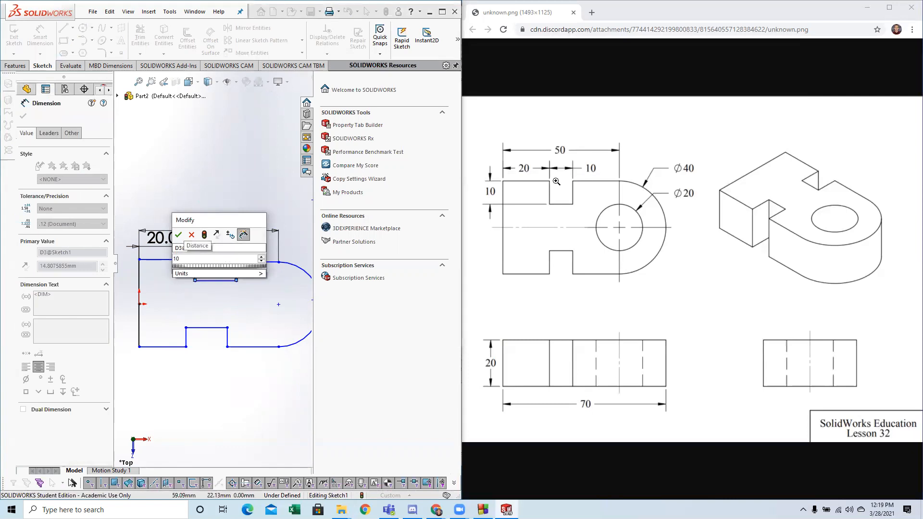
key("Return")
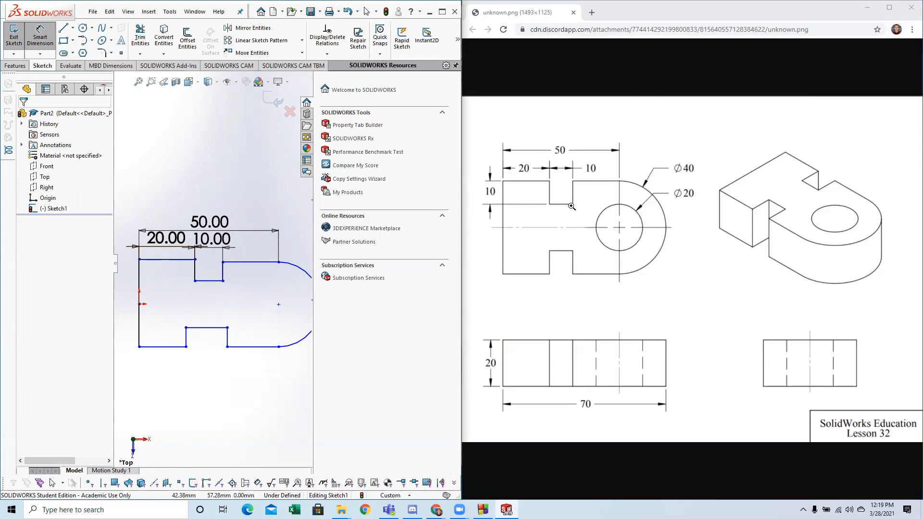
Step: Dimension the upper notch's depth between its floor corner and the upper-left edge's endpoint as 10 mm
left_click(195, 281)
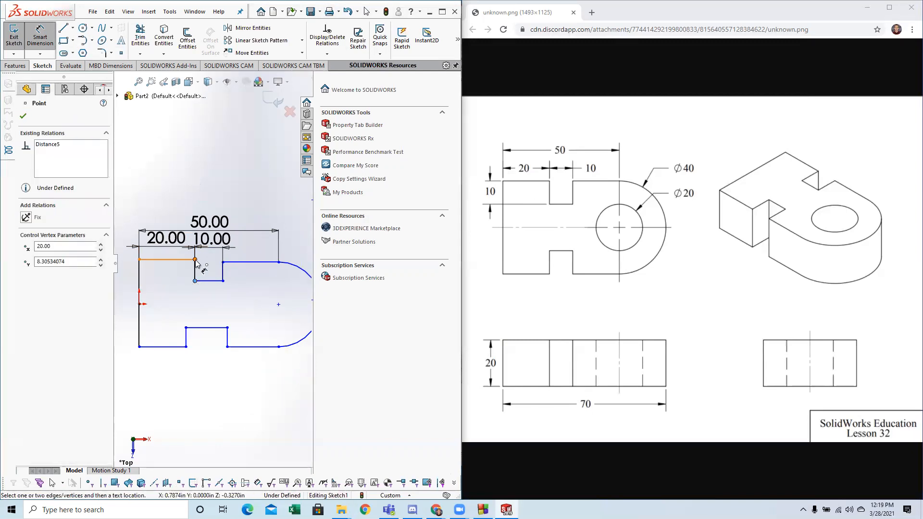
scroll(140, 261, "up", 2)
scroll(153, 263, "down", 4)
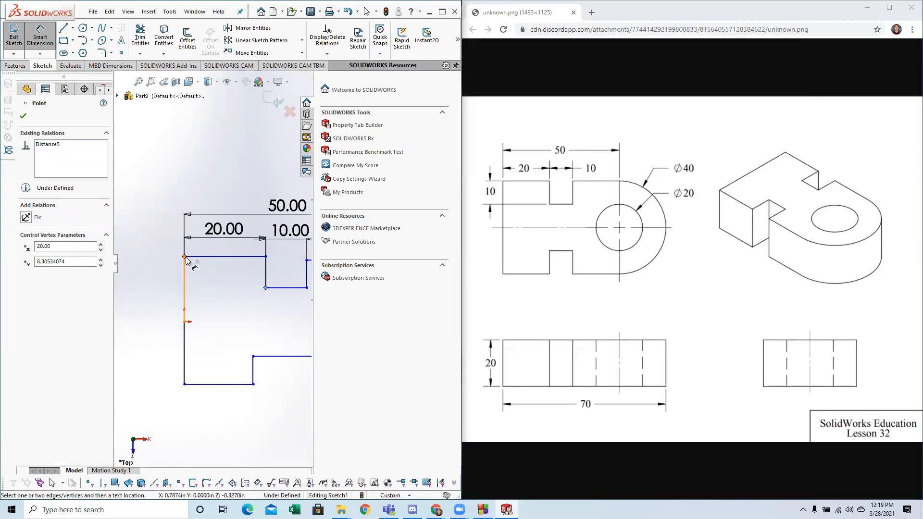
left_click(266, 257)
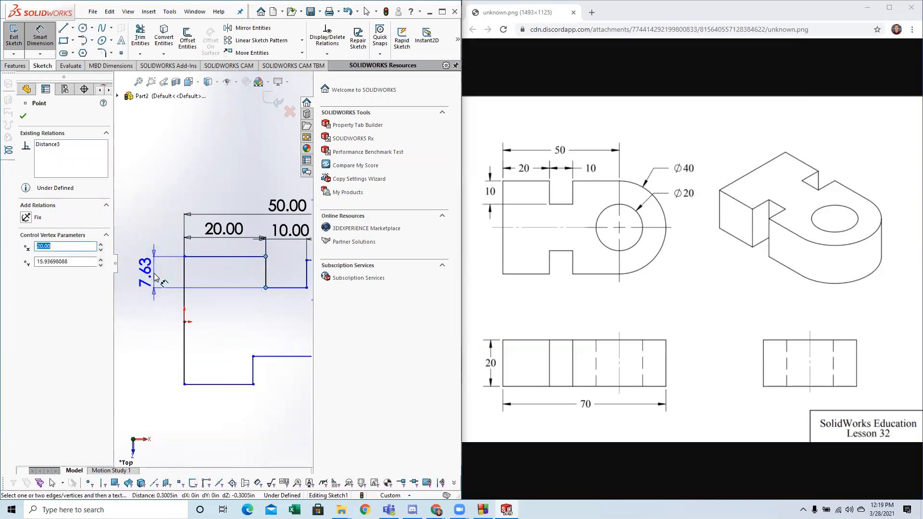
left_click(144, 272)
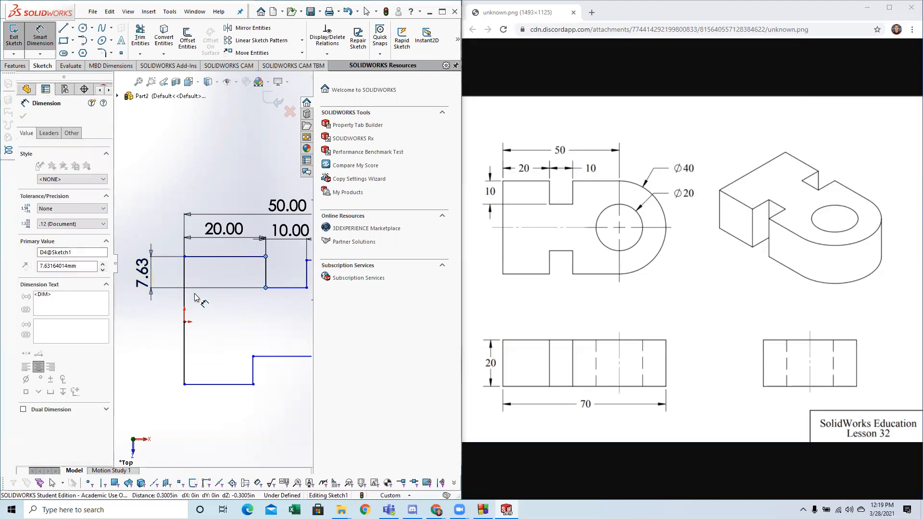
type("10")
key("Return")
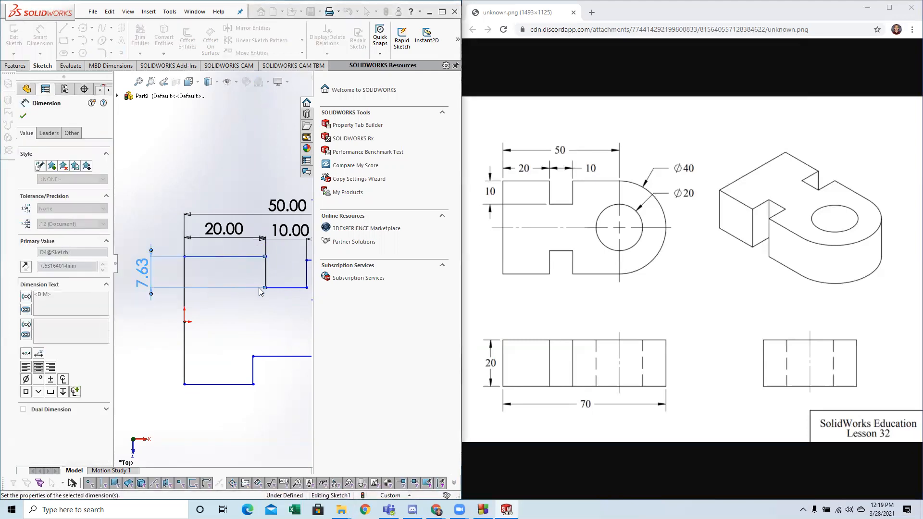
key("Escape")
Step: Dimension the radius of the profile's end arc as 20 mm
key("f")
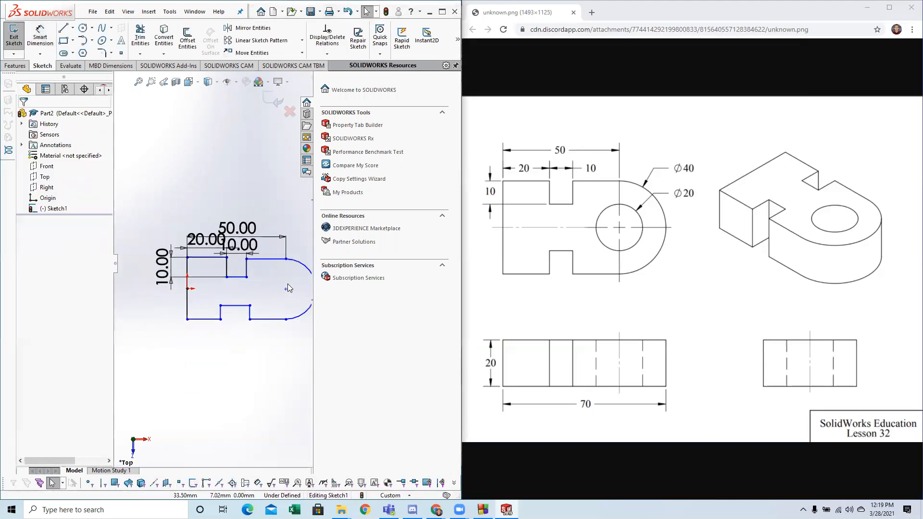
key("f")
left_click(40, 37)
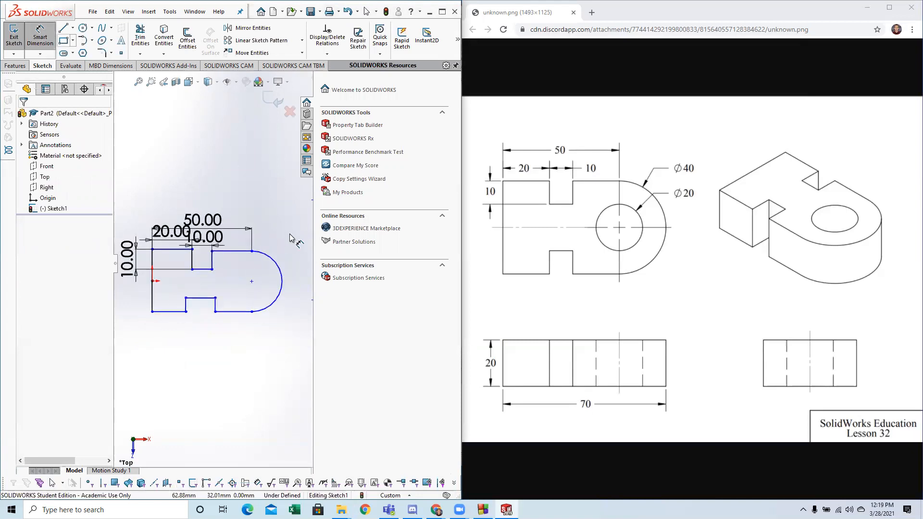
left_click(263, 260)
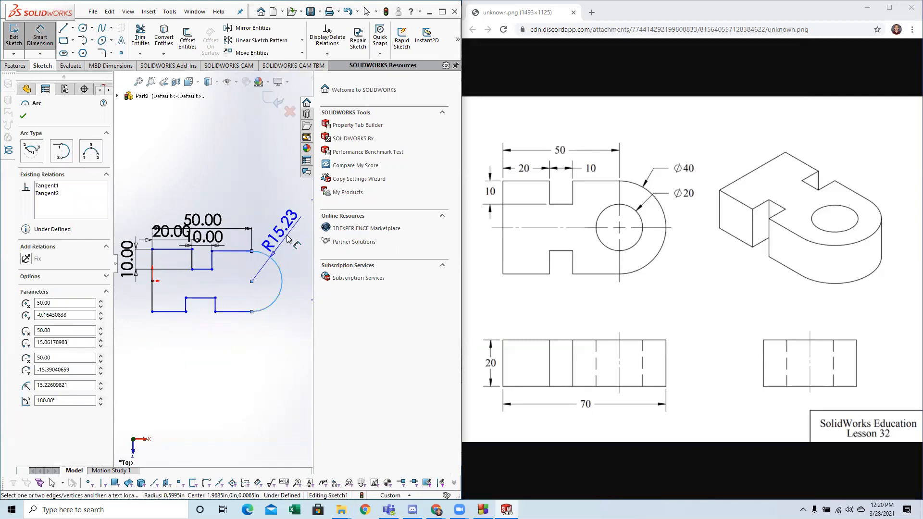
scroll(294, 248, "up", 2)
scroll(292, 248, "down", 2)
scroll(253, 252, "up", 1)
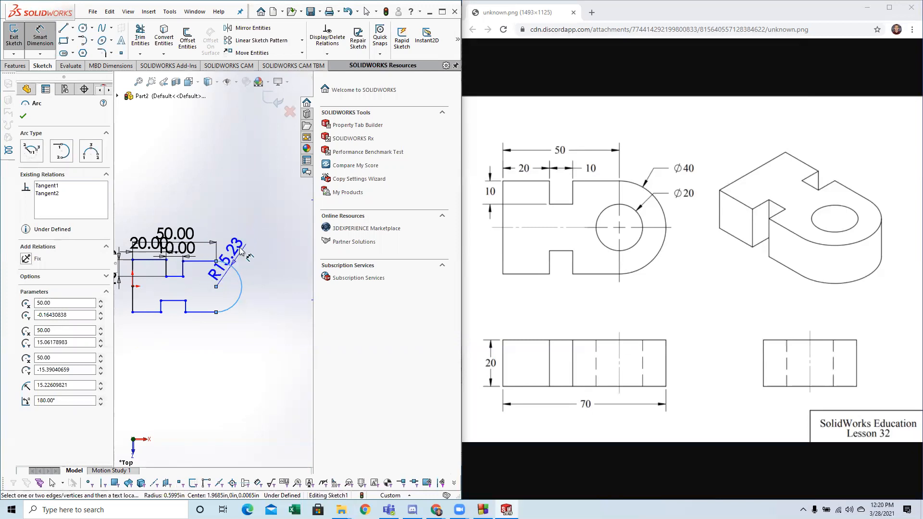
left_click(245, 251)
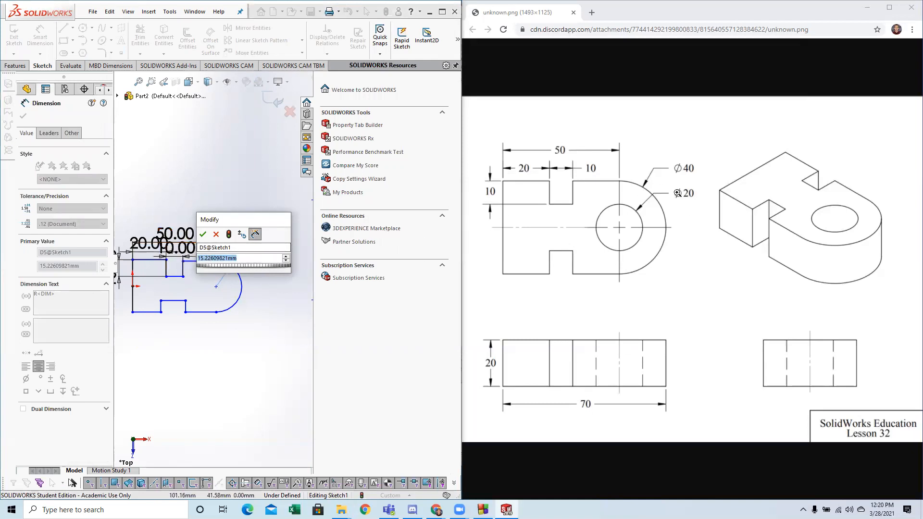
type("20")
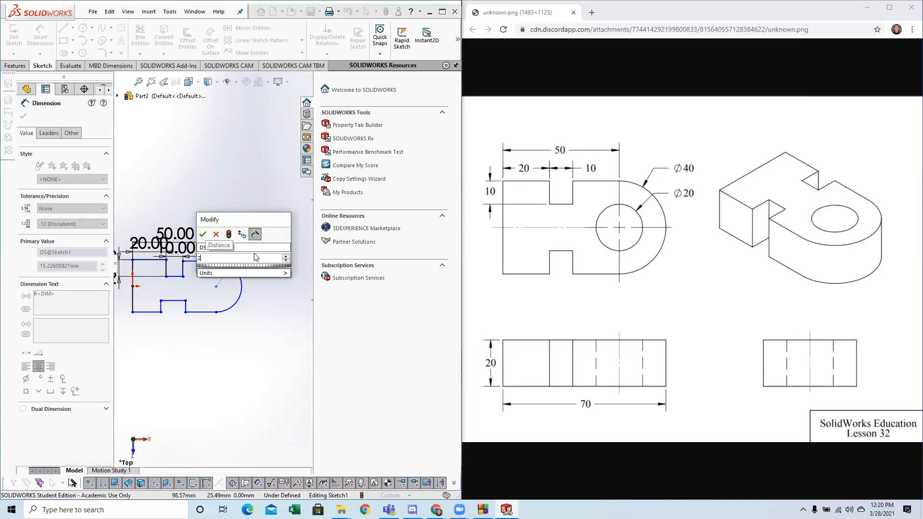
left_click(203, 235)
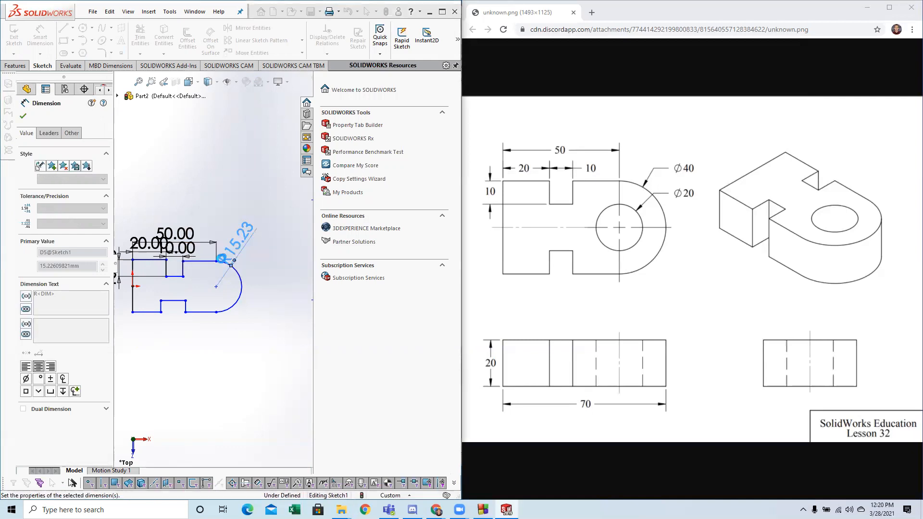
key("Escape")
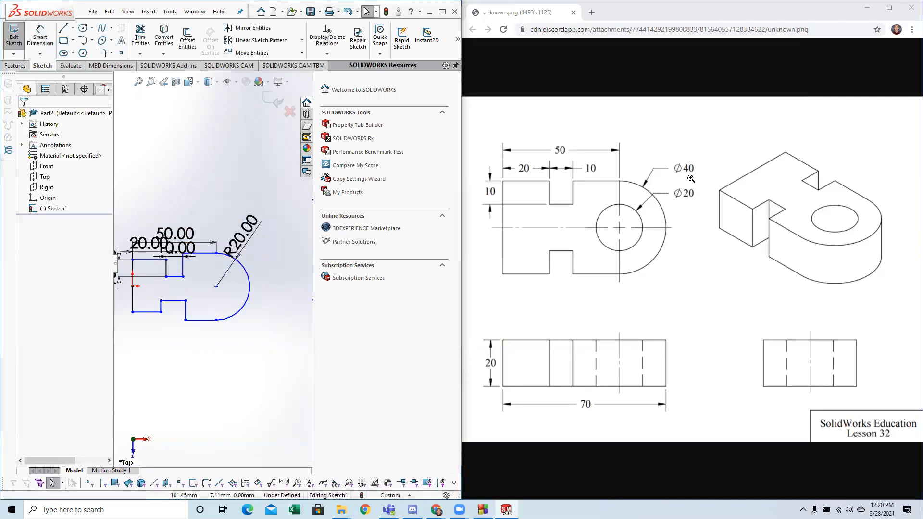
Step: Sketch a circle about 20 mm in diameter, centred on the end arc's centre point
scroll(122, 298, "up", 1)
scroll(132, 308, "down", 2)
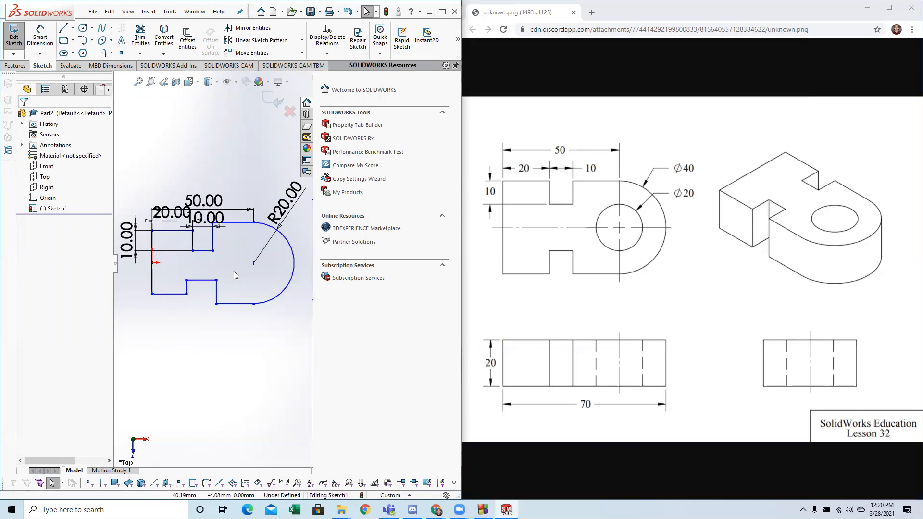
scroll(243, 273, "down", 1)
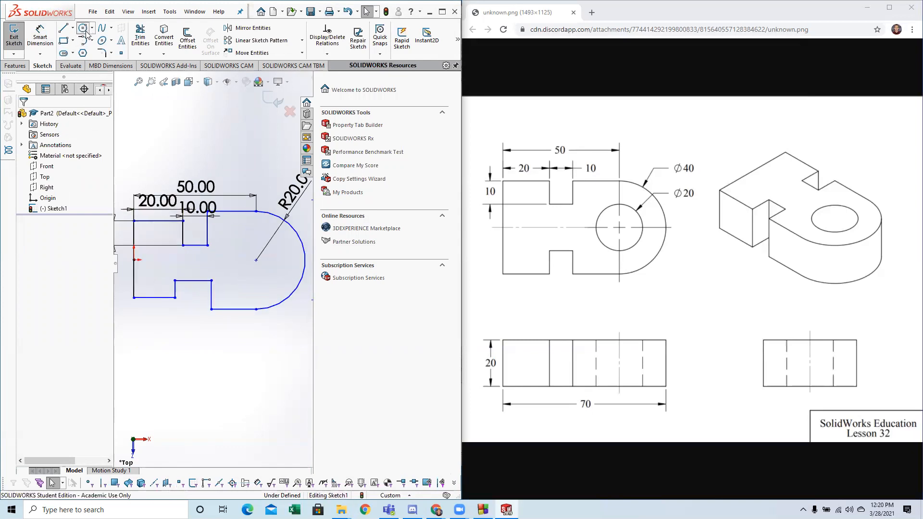
left_click(83, 28)
left_click(257, 260)
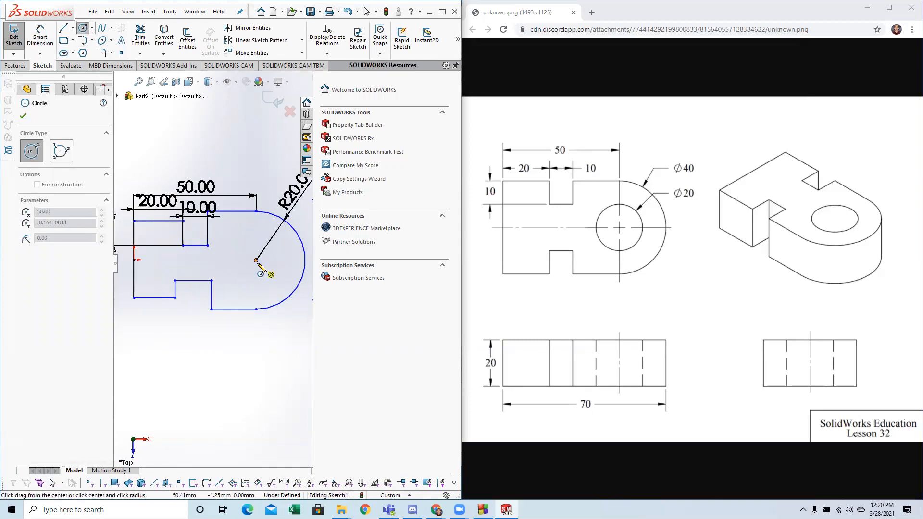
left_click(239, 243)
key("Escape")
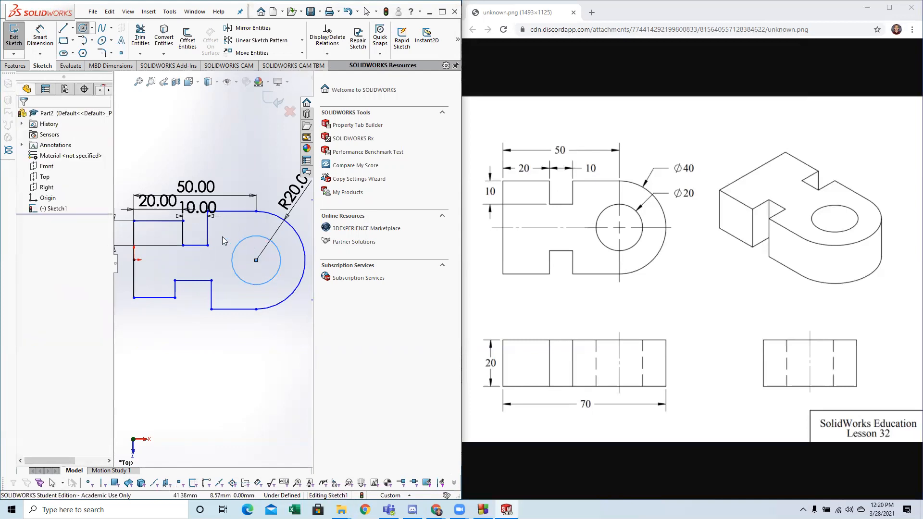
Step: Dimension the diameter of the circle inside the rounded end as 20 mm
scroll(211, 263, "up", 2)
left_click(41, 37)
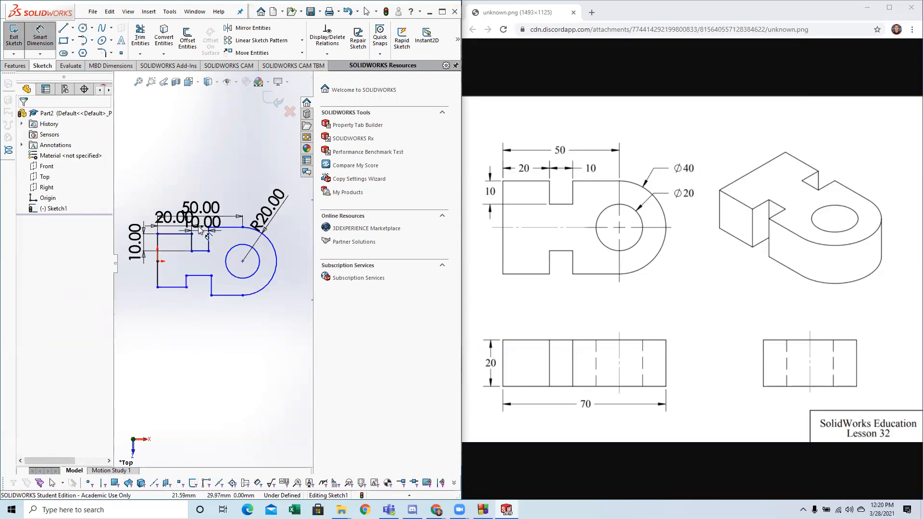
left_click(259, 267)
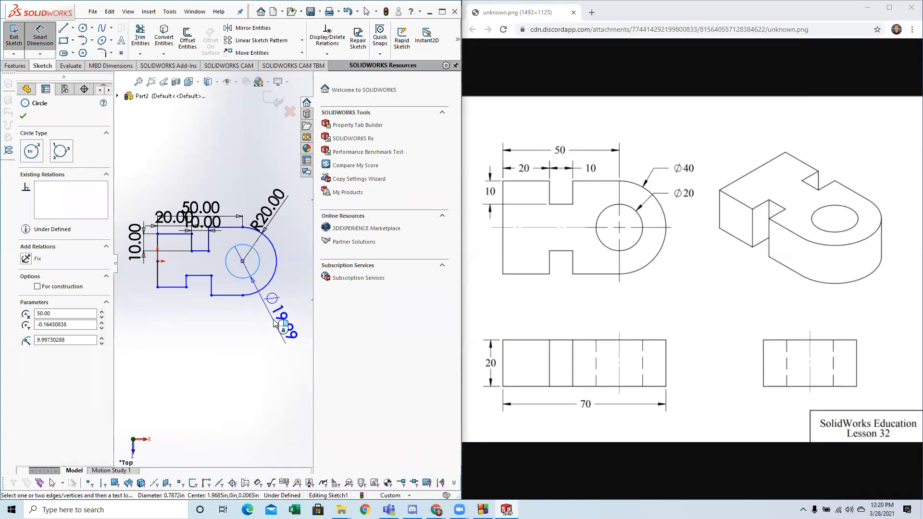
left_click(281, 329)
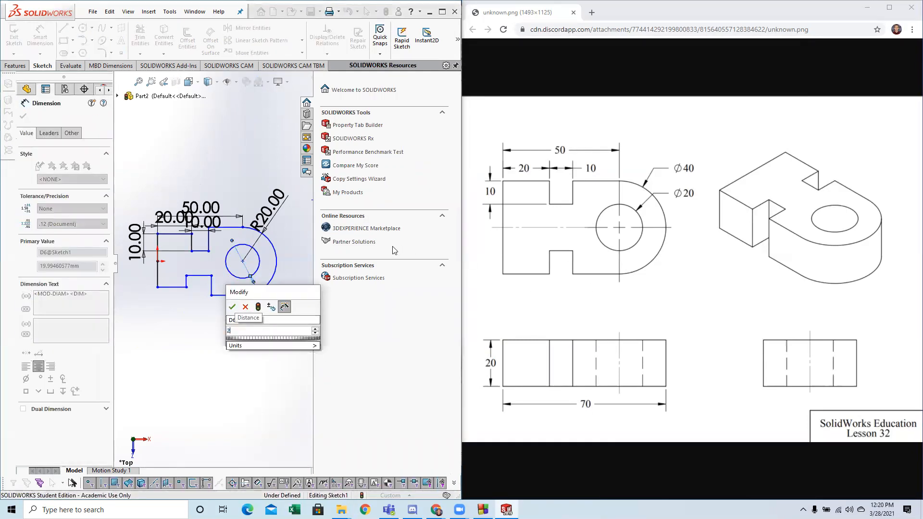
left_click(232, 307)
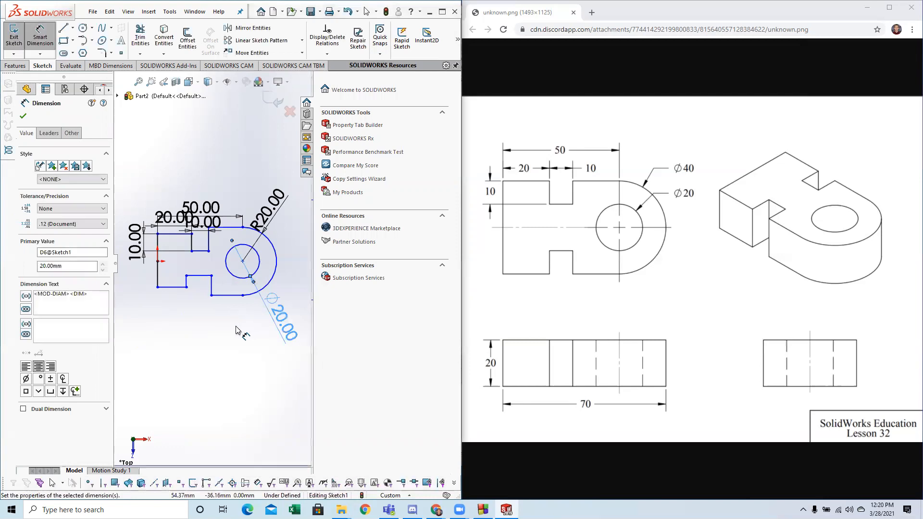
key("Escape")
scroll(197, 294, "down", 1)
scroll(228, 219, "down", 1)
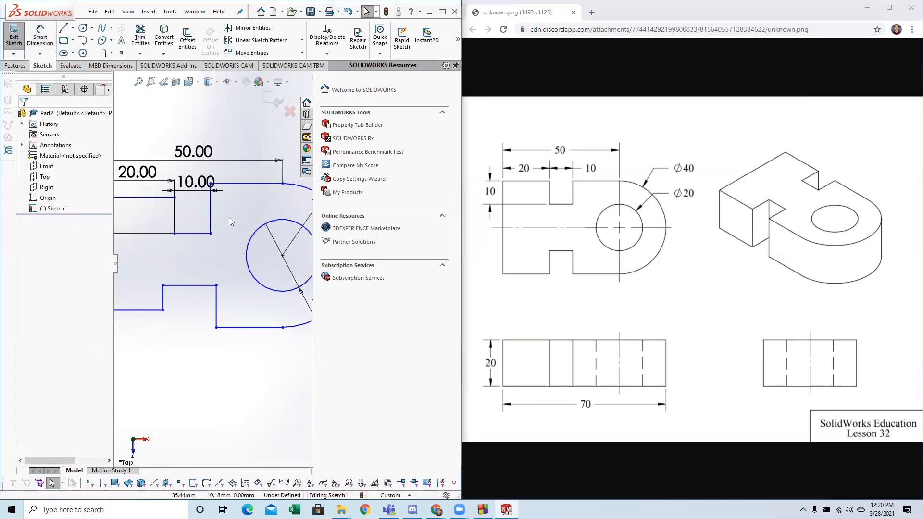
Step: Examine the profile sketch against the drawing and check the existing relations on the upper notch's left side line
scroll(182, 234, "up", 1)
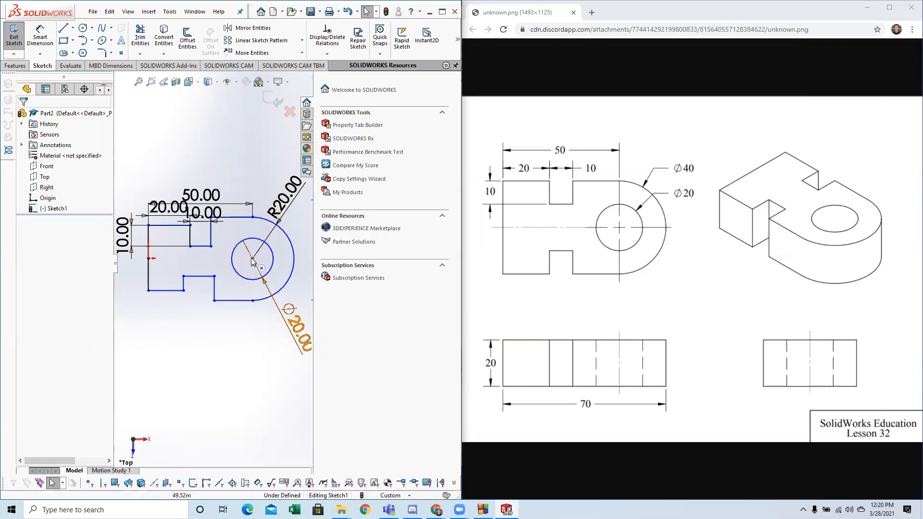
left_click_drag(261, 238, 256, 283)
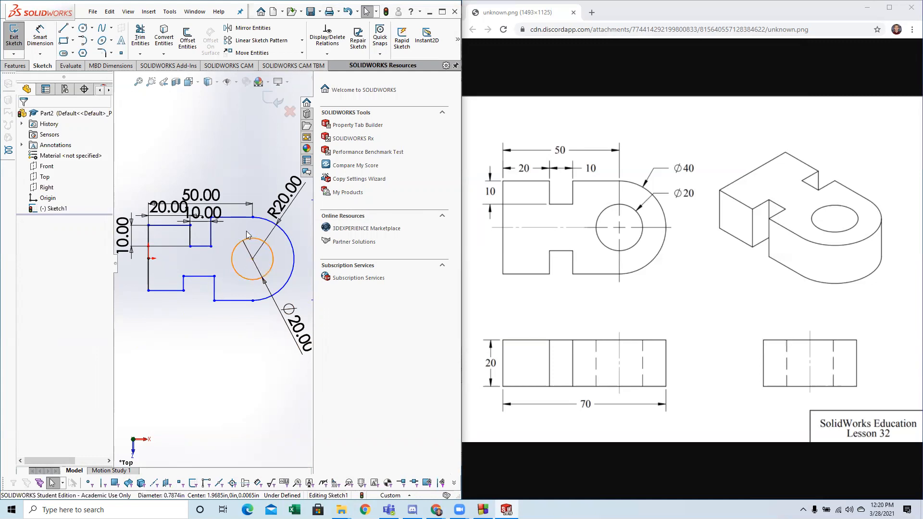
scroll(219, 233, "down", 2)
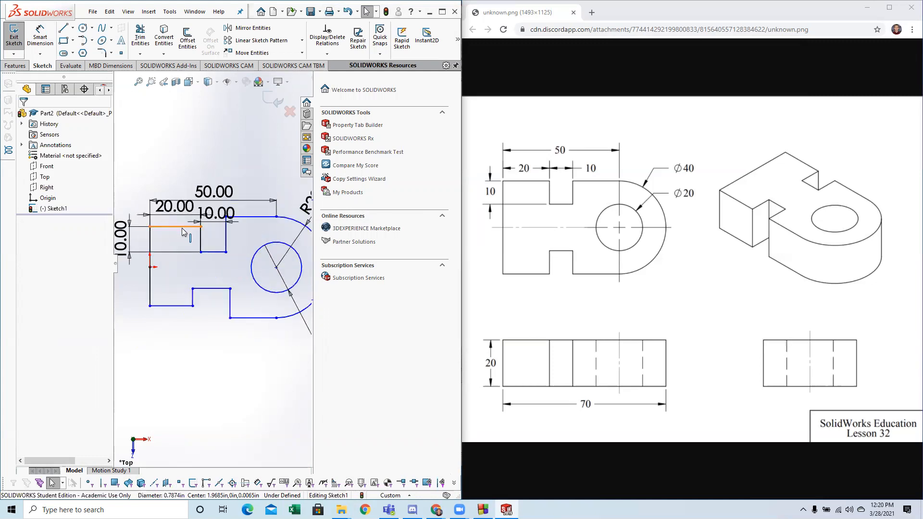
scroll(182, 232, "down", 2)
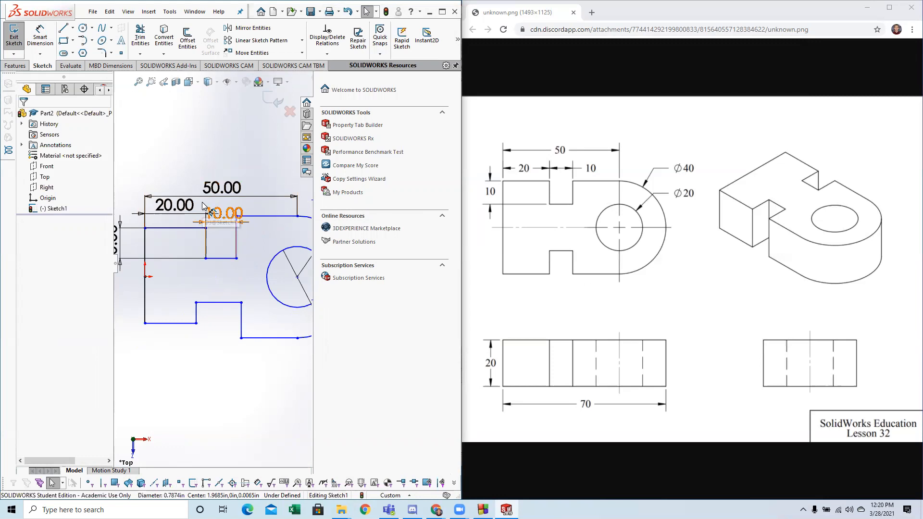
scroll(173, 267, "up", 3)
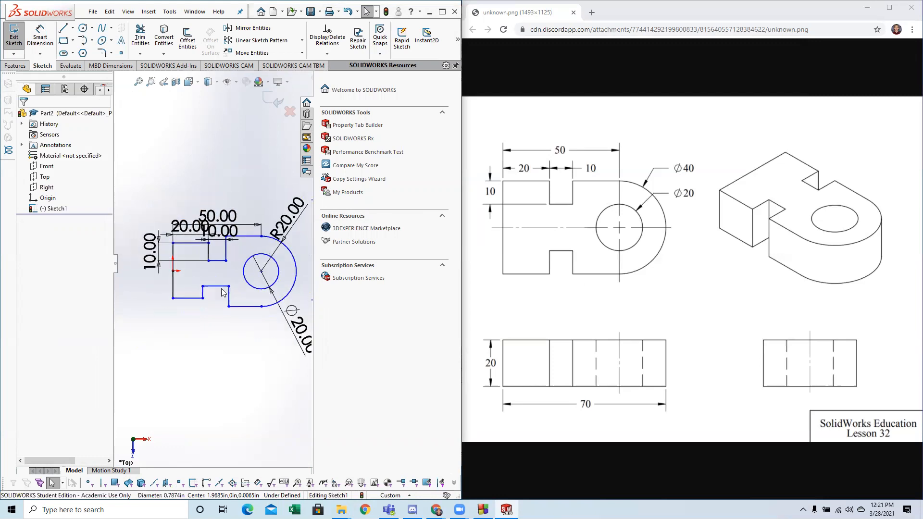
left_click_drag(314, 278, 462, 305)
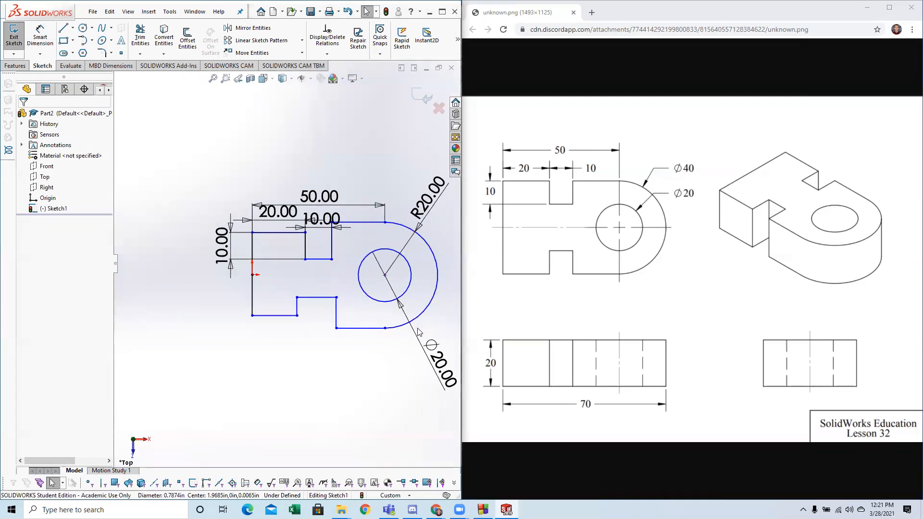
scroll(337, 284, "up", 2)
scroll(332, 284, "down", 3)
left_click(239, 208)
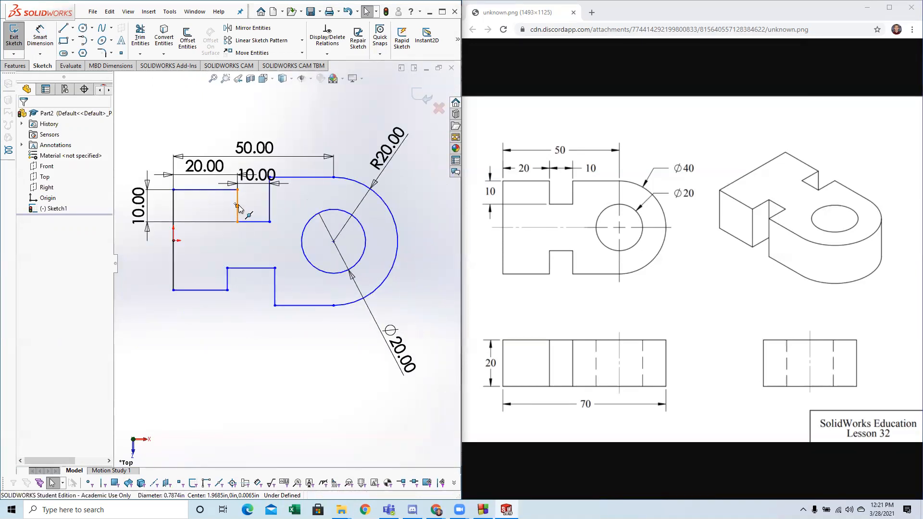
left_click(242, 215)
left_click(238, 215)
scroll(244, 210, "down", 4)
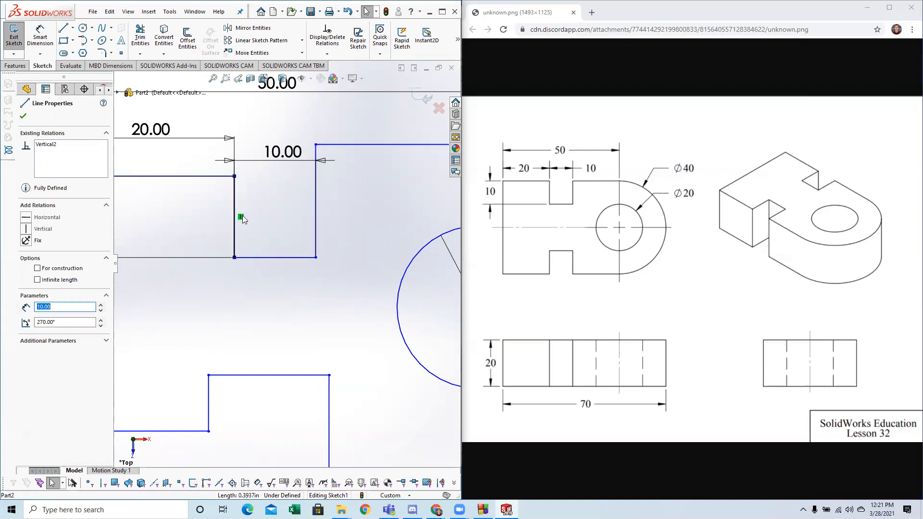
scroll(250, 240, "up", 4)
left_click(283, 273)
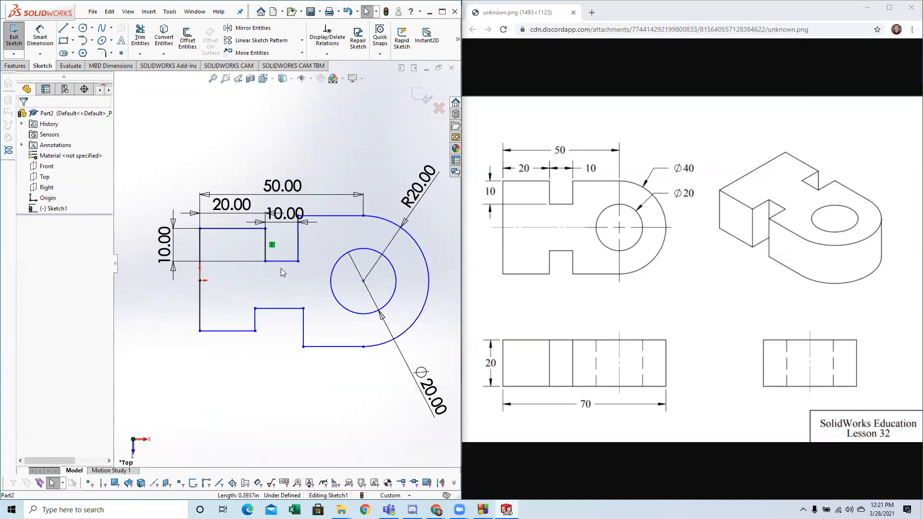
Step: Make the two upper horizontal edges on either side of the upper notch collinear
left_click(244, 230)
left_click(329, 216)
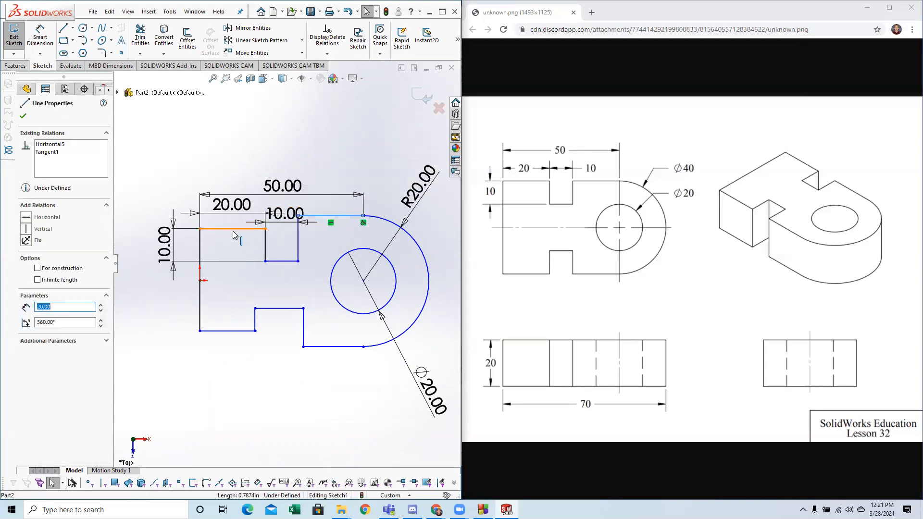
left_click(215, 229, "ctrl")
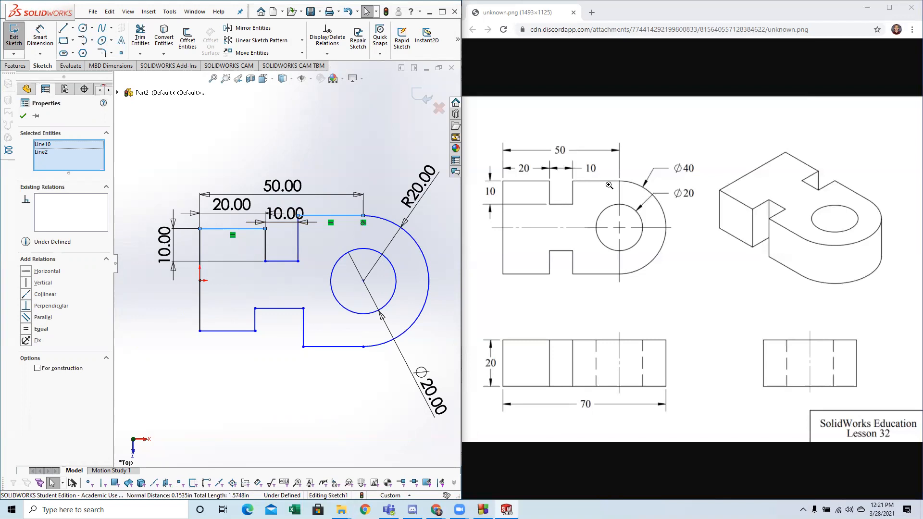
left_click(29, 296)
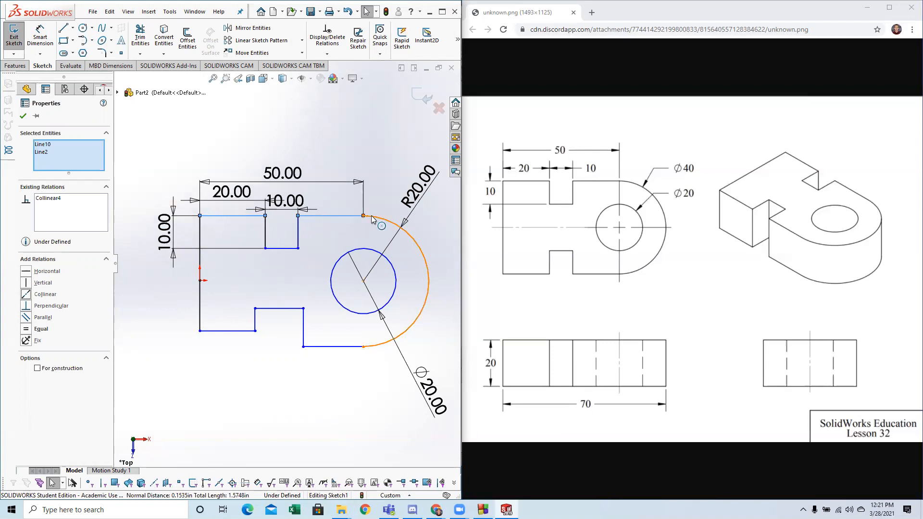
left_click(380, 164)
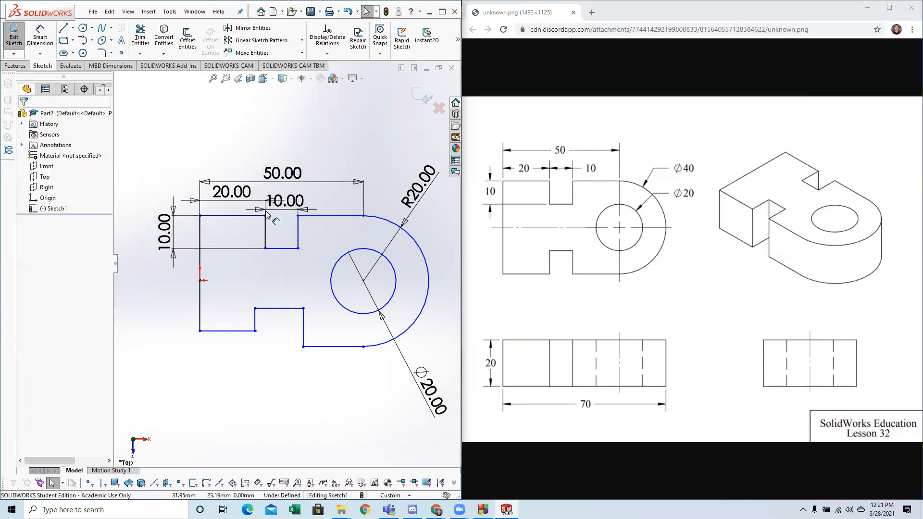
Step: Examine the upper notch's right corner for remaining freedom and check the relations on its right side line
scroll(246, 228, "down", 2)
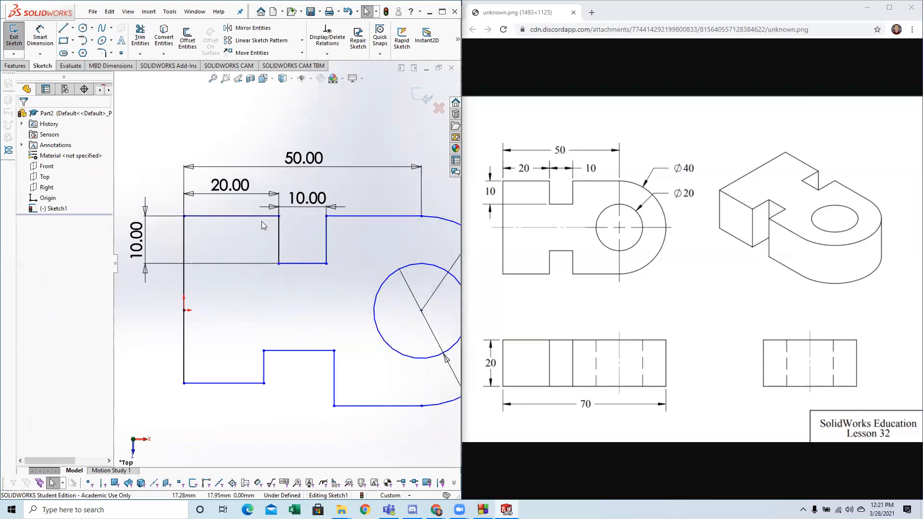
scroll(298, 254, "up", 2)
scroll(290, 278, "down", 1)
scroll(278, 288, "up", 1)
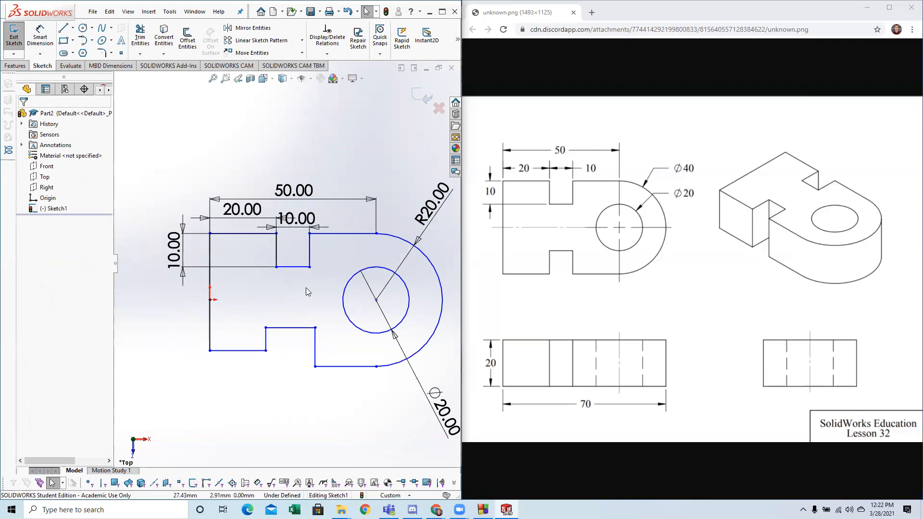
scroll(362, 262, "down", 1)
scroll(363, 267, "up", 1)
scroll(364, 266, "up", 1)
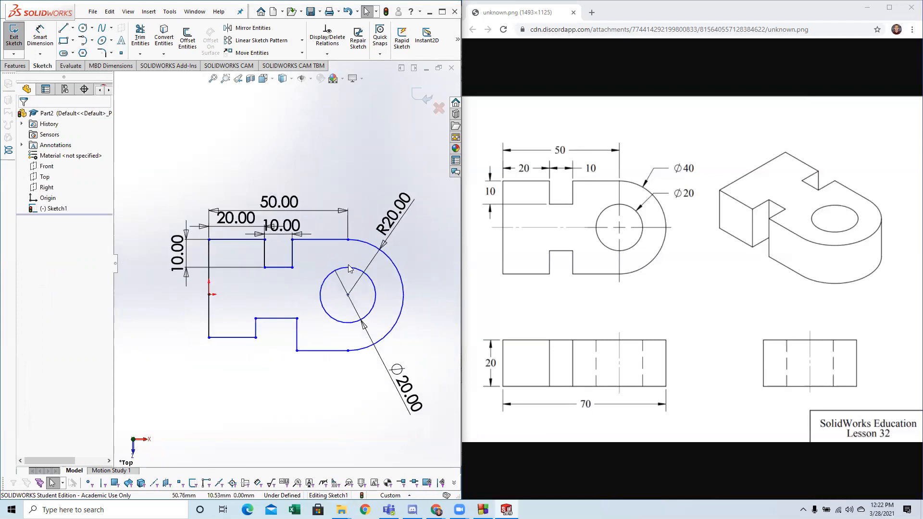
scroll(348, 265, "down", 1)
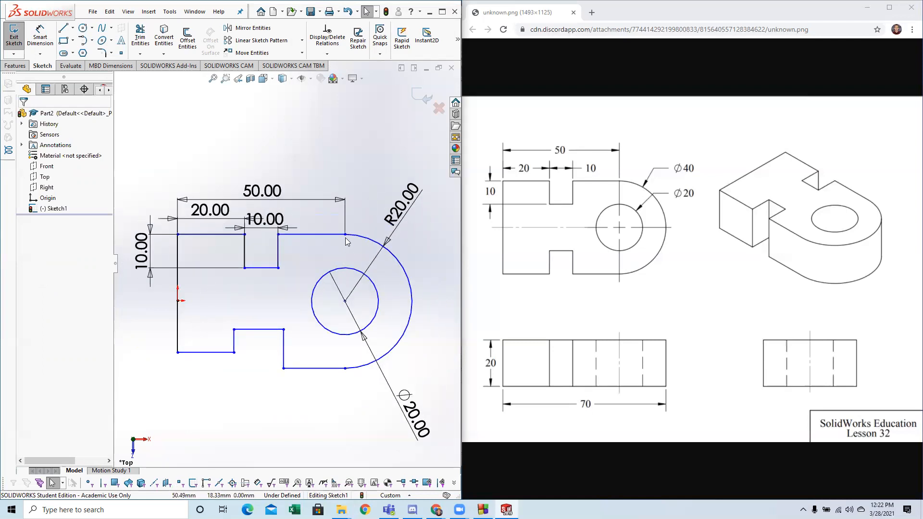
mouse_move(278, 236)
left_mouse_down()
mouse_move(301, 240)
mouse_move(269, 239)
mouse_move(312, 234)
mouse_move(276, 234)
mouse_move(308, 234)
mouse_move(279, 235)
mouse_move(289, 243)
left_mouse_up()
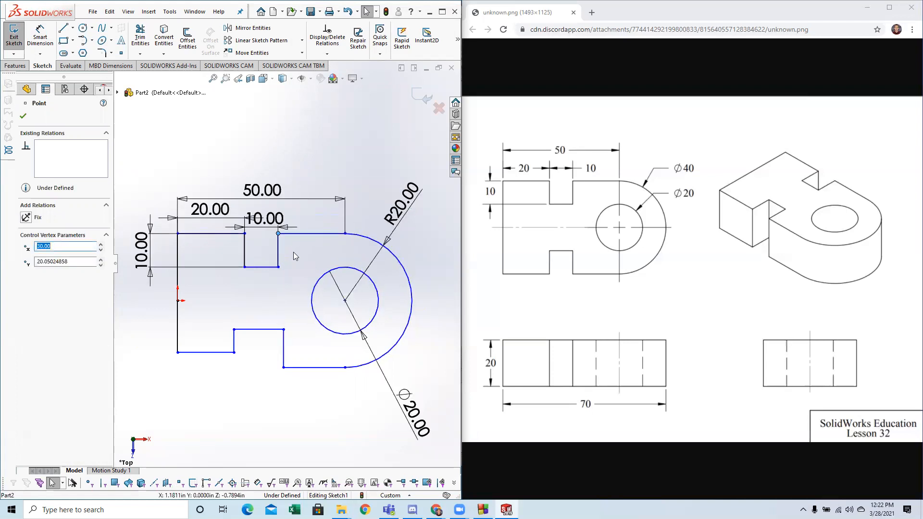
left_click(300, 255)
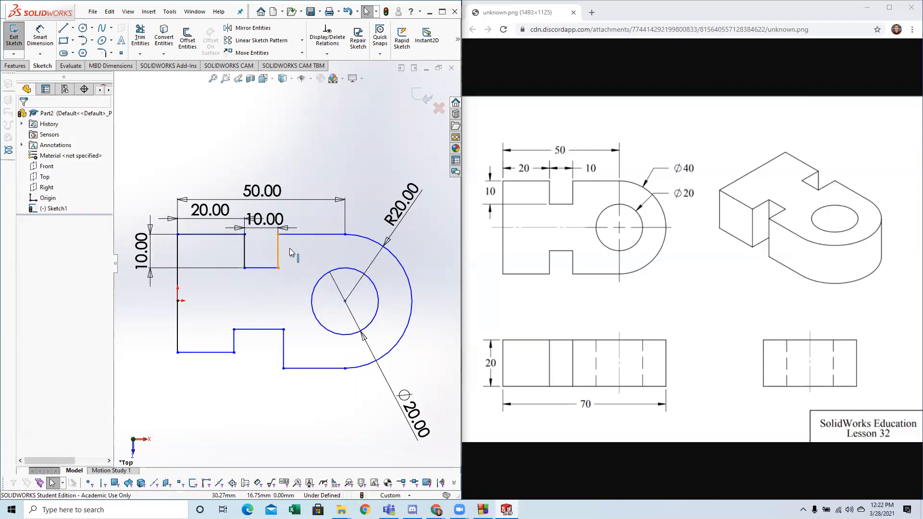
left_click(267, 268)
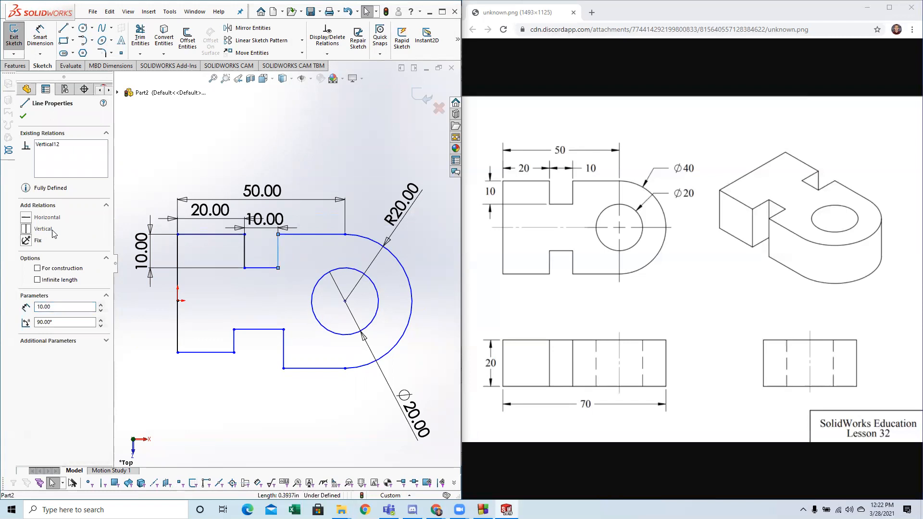
left_click(213, 298)
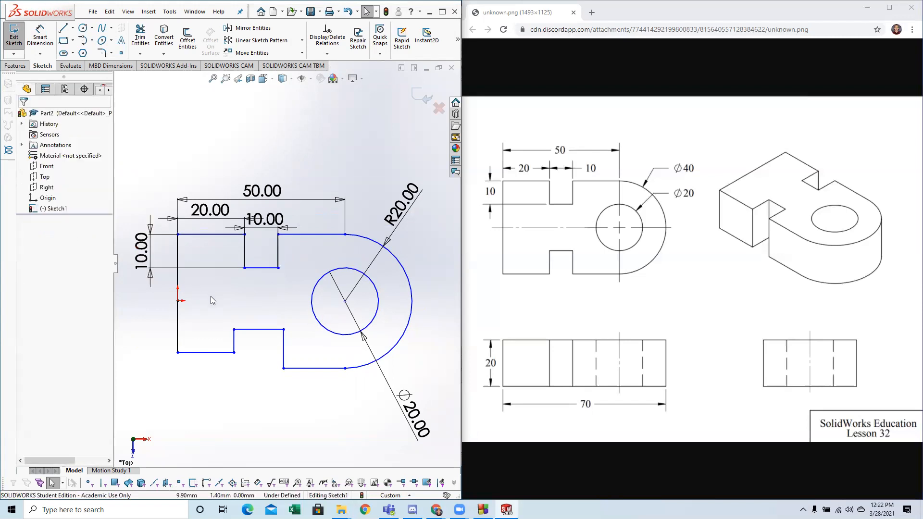
Step: Shift the upper notch's left corner and the upper-right edge upward to test how the profile can still move
mouse_move(245, 235)
left_mouse_down()
mouse_move(273, 249)
mouse_move(266, 233)
left_mouse_up()
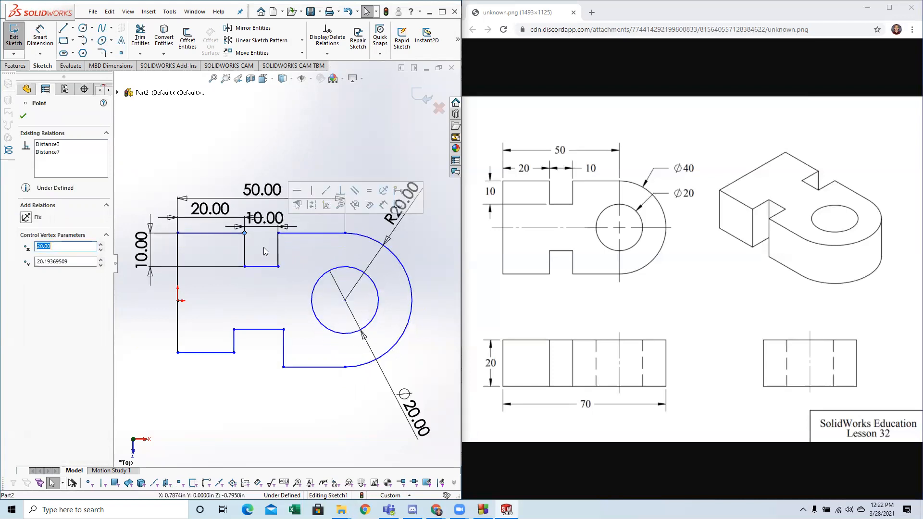
left_click(282, 282)
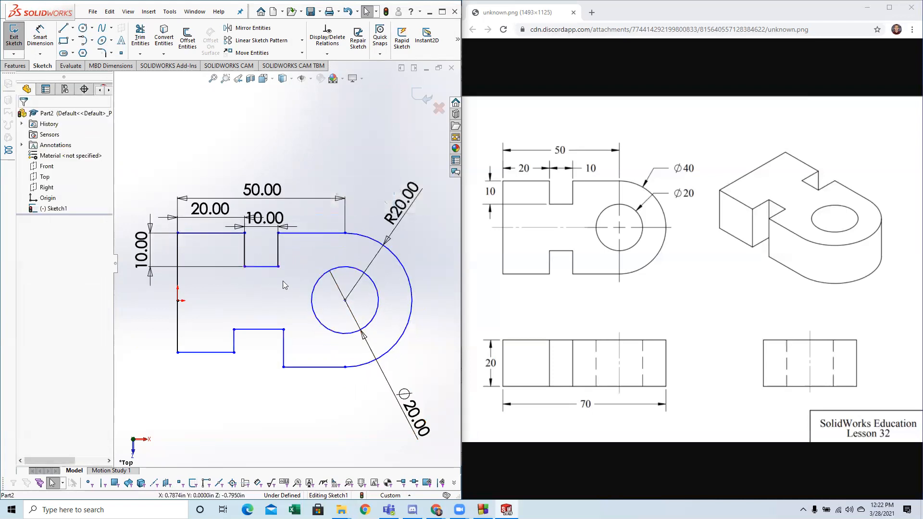
mouse_move(245, 234)
left_mouse_down()
mouse_move(259, 247)
mouse_move(262, 224)
left_mouse_up()
left_click(273, 267)
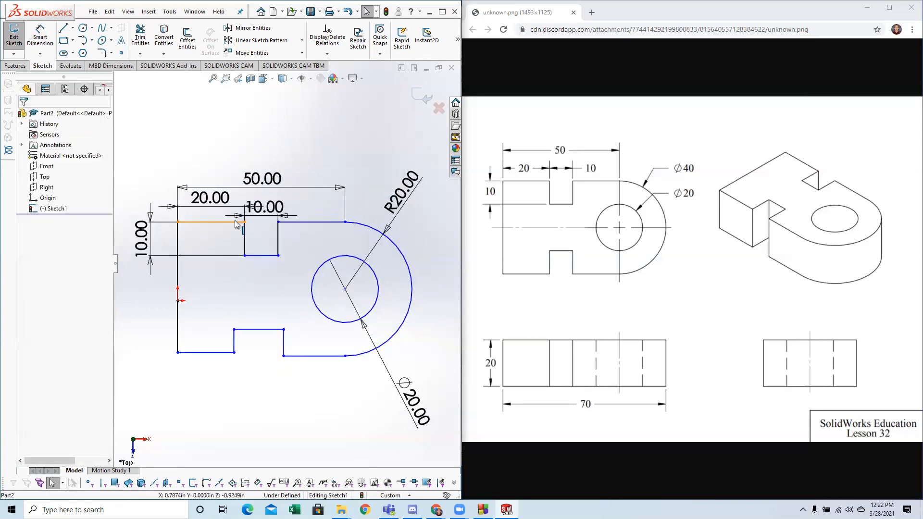
mouse_move(298, 222)
left_mouse_down()
mouse_move(303, 198)
mouse_move(308, 232)
mouse_move(309, 219)
left_mouse_up()
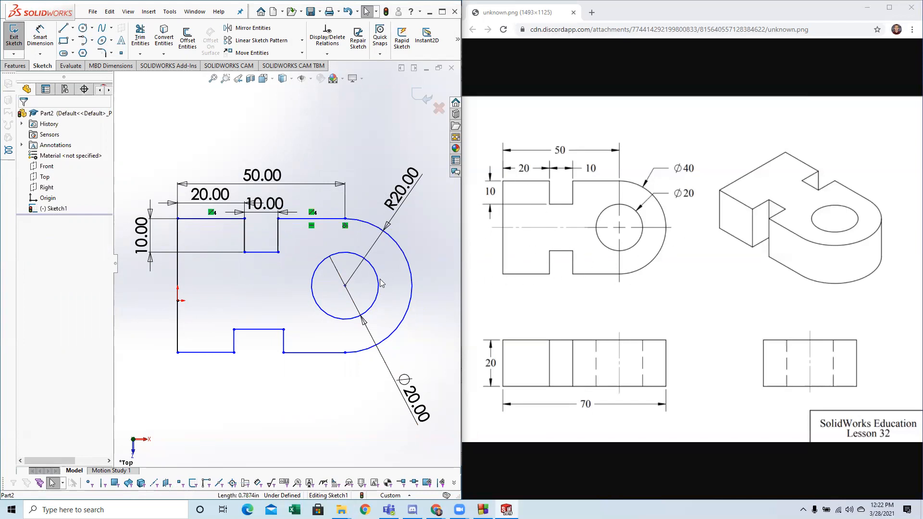
Step: Add a Horizontal relation between the end arc's centre point and the sketch origin
left_click(411, 262)
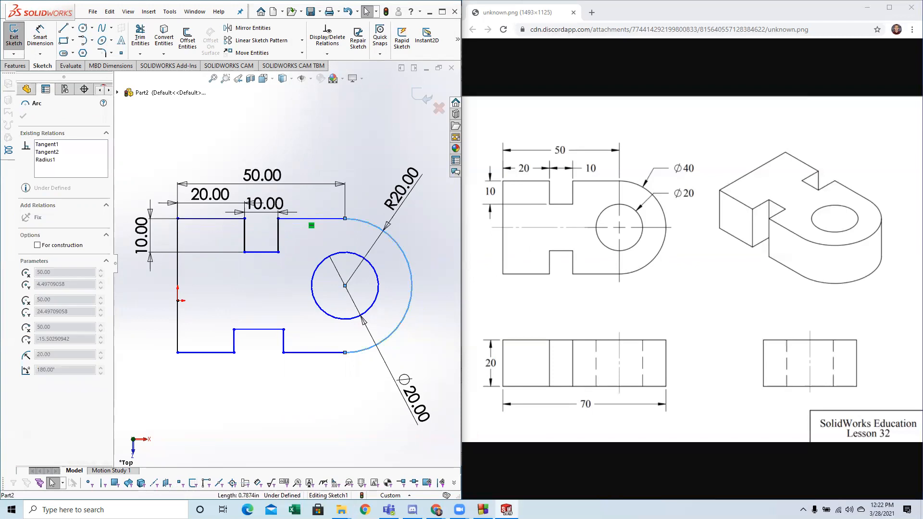
key("Escape")
left_click(346, 286)
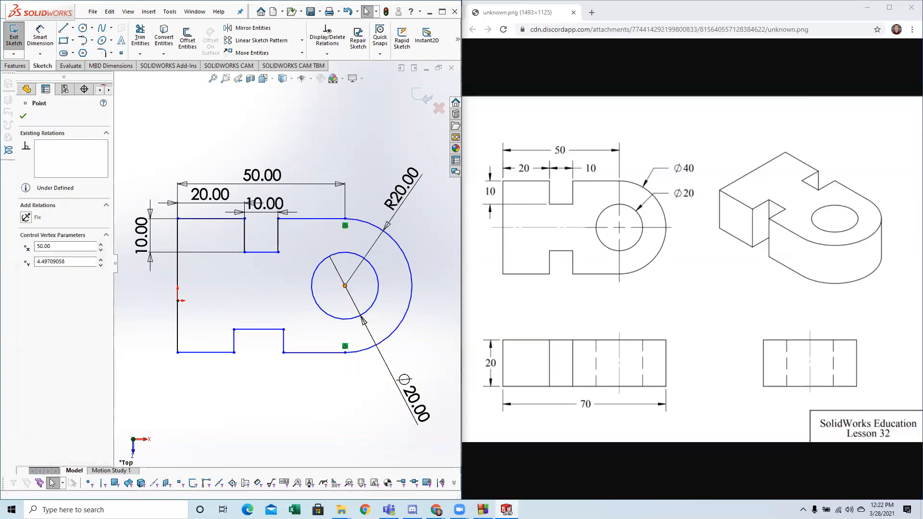
left_click(178, 301, "ctrl")
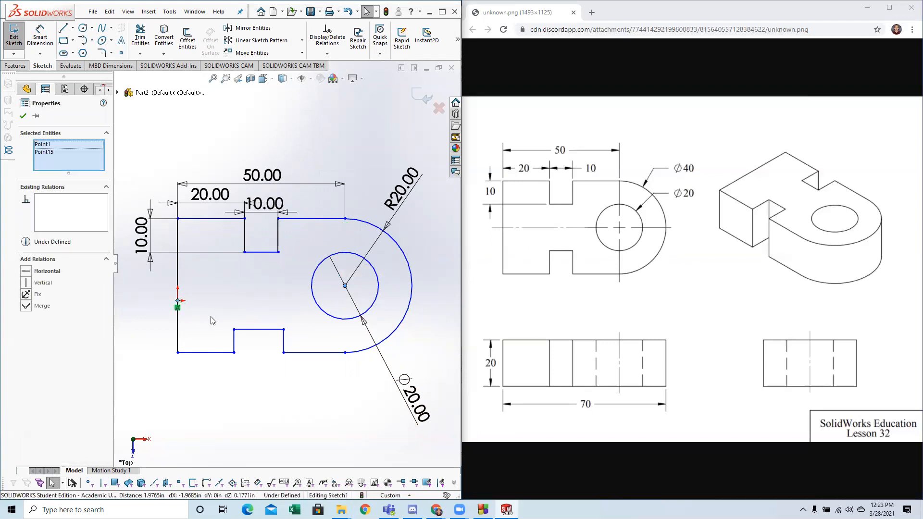
left_click(56, 270)
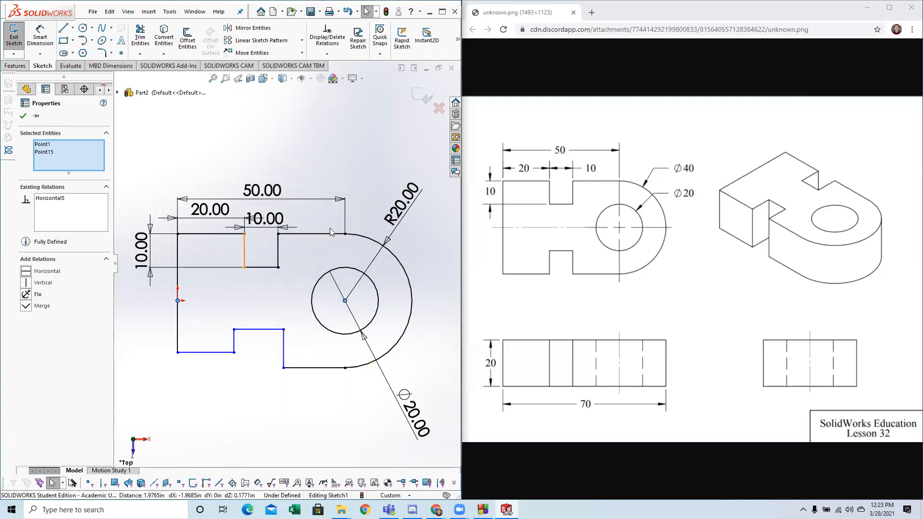
left_click(313, 275)
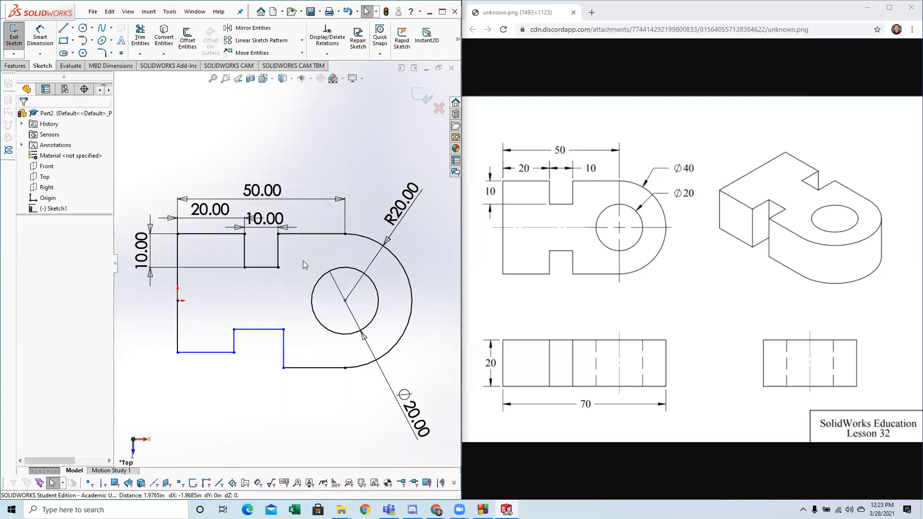
left_click(346, 301)
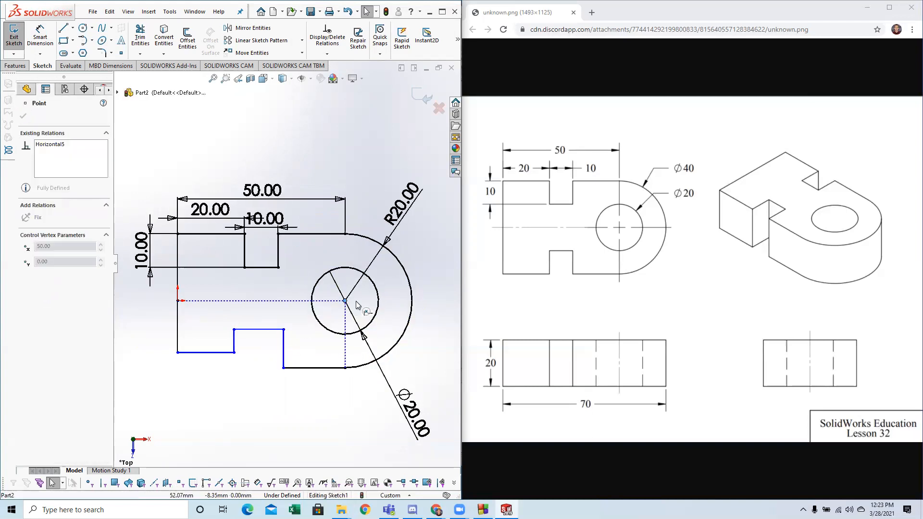
left_click(345, 234, "ctrl")
left_click(362, 250)
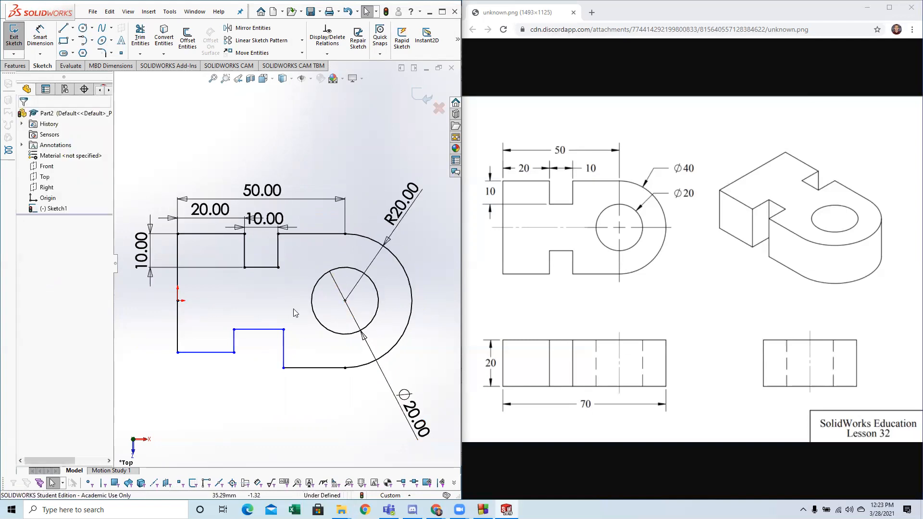
scroll(294, 308, "down", 2)
left_click(40, 33)
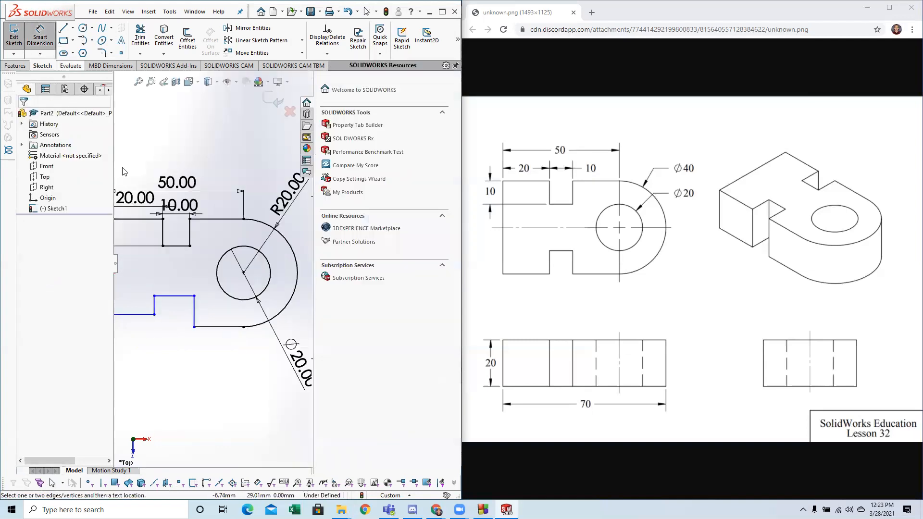
scroll(159, 293, "up", 4)
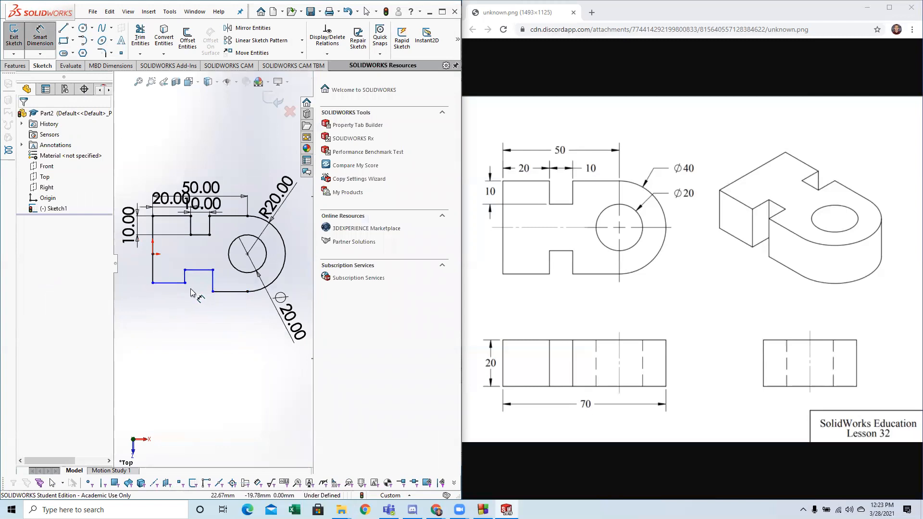
key("Escape")
Step: Pull the lower-left edge downward and try to move the lower-right edge to test their remaining freedom
mouse_move(185, 283)
left_mouse_down()
mouse_move(207, 298)
mouse_move(184, 288)
mouse_move(187, 321)
mouse_move(170, 292)
mouse_move(172, 306)
left_mouse_up()
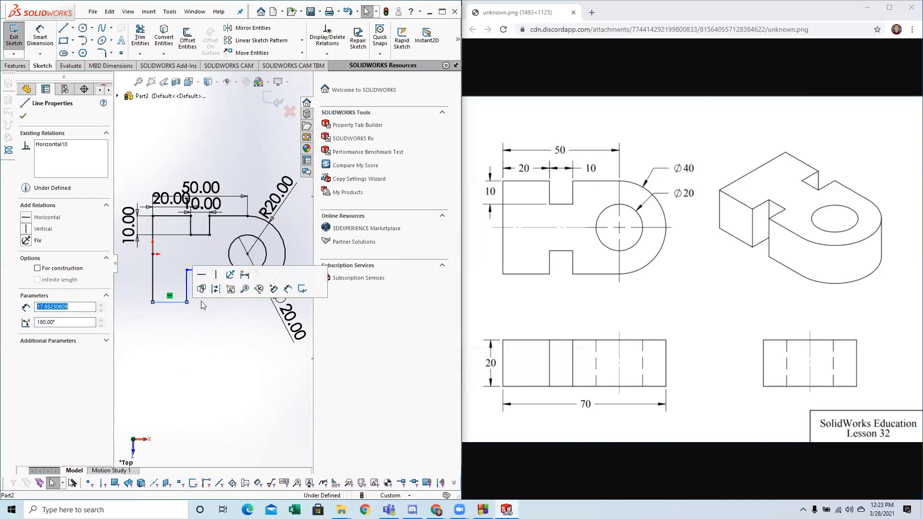
left_click(227, 305)
left_click_drag(230, 291, 229, 317)
scroll(210, 309, "down", 2)
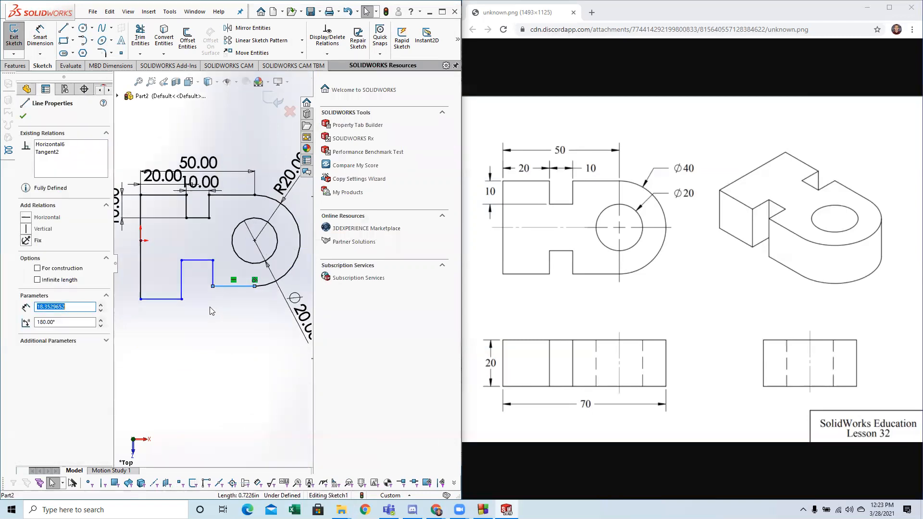
left_click(210, 307)
Step: Make the two lower horizontal edges on either side of the lower notch collinear
left_click(159, 295)
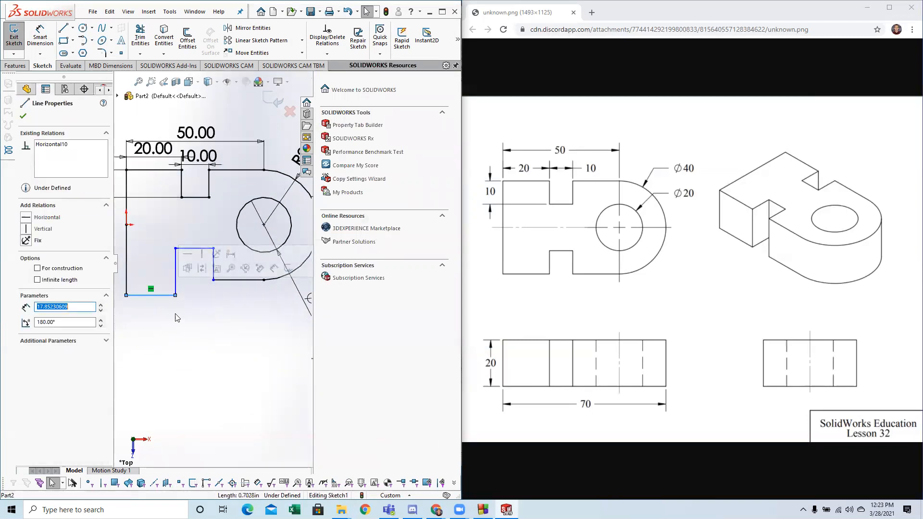
left_click(241, 280, "ctrl")
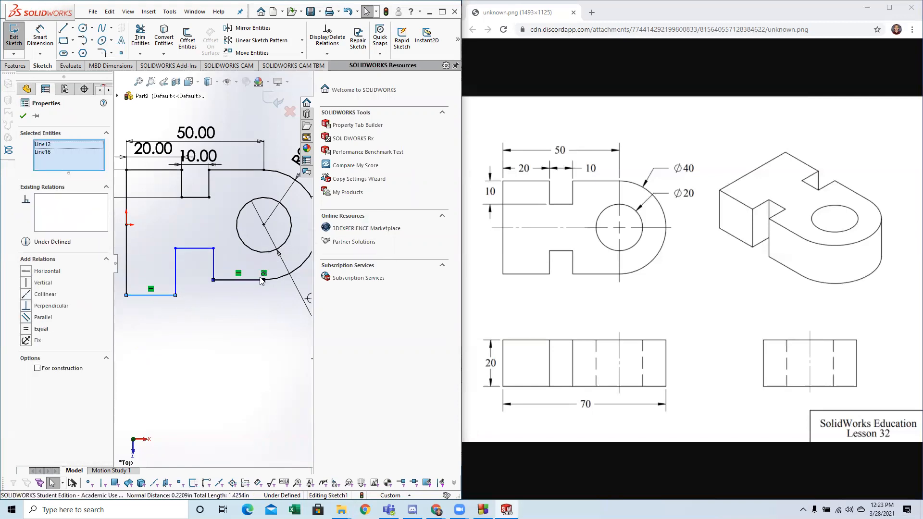
left_click(48, 297)
left_click(210, 314)
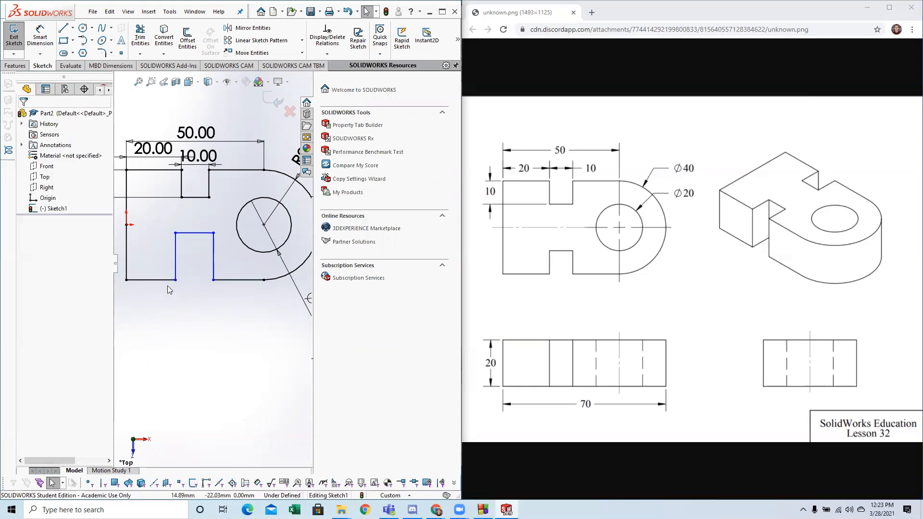
Step: Shift the lower notch's left corners, placing the inner one about 20 mm across and 10.5 mm below the origin
mouse_move(182, 284)
left_mouse_down()
mouse_move(208, 290)
mouse_move(174, 291)
mouse_move(196, 290)
mouse_move(180, 290)
mouse_move(182, 281)
left_mouse_up()
left_click_drag(183, 233, 184, 247)
left_click_drag(181, 255, 181, 253)
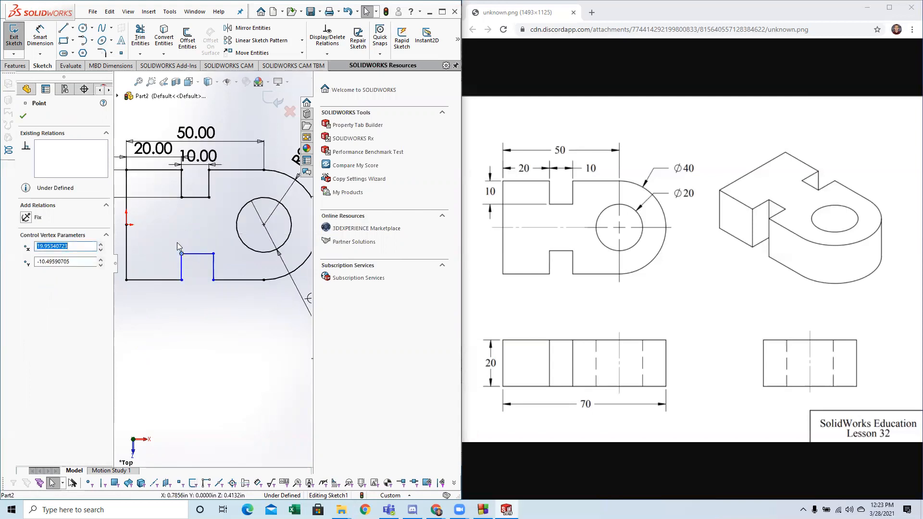
left_click(178, 226)
scroll(177, 223, "down", 2)
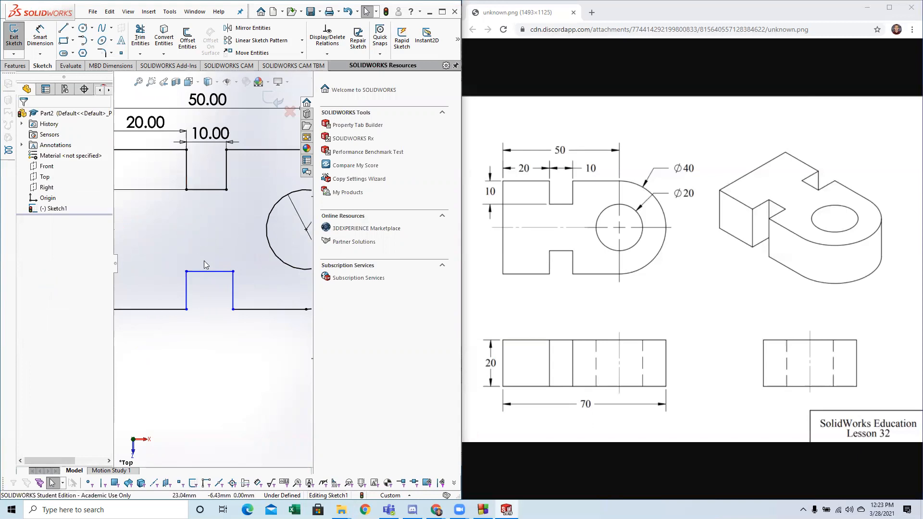
Step: Make the right side lines of the upper and lower notches collinear
left_click(234, 291)
left_click(226, 170, "ctrl")
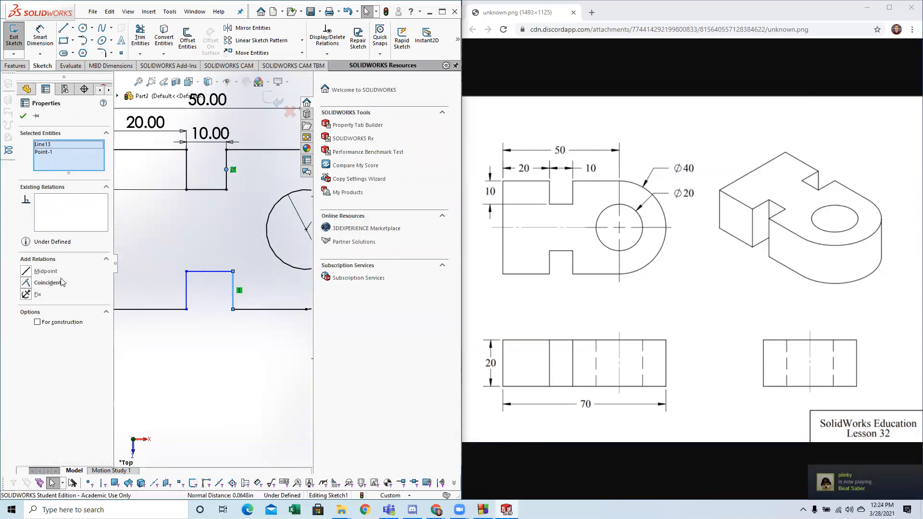
left_click(227, 181)
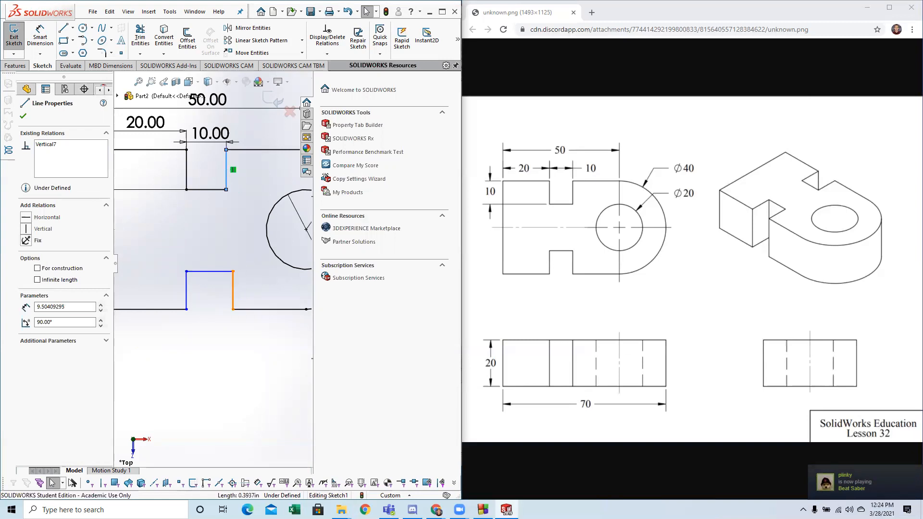
left_click(233, 290, "ctrl")
left_click(53, 295)
left_click(141, 268)
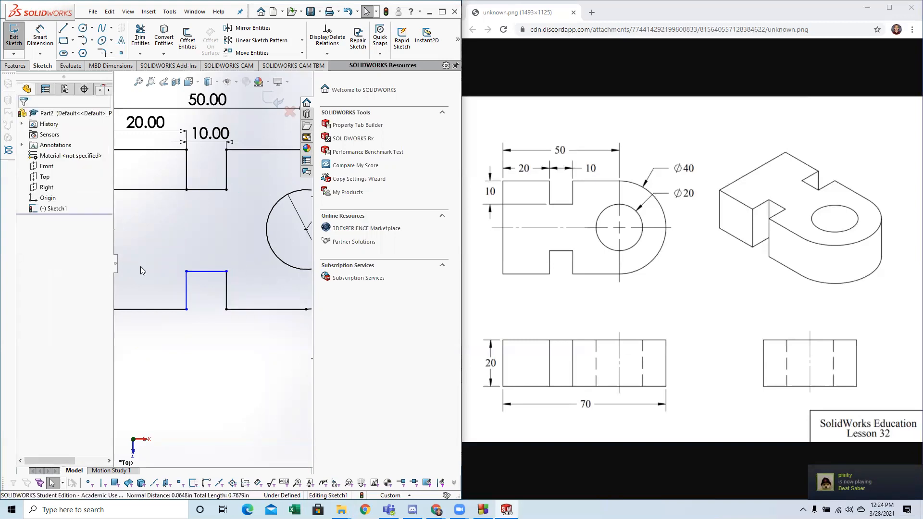
Step: Make the left side lines of the upper and lower notches collinear
left_click(187, 291)
left_click(187, 169, "ctrl")
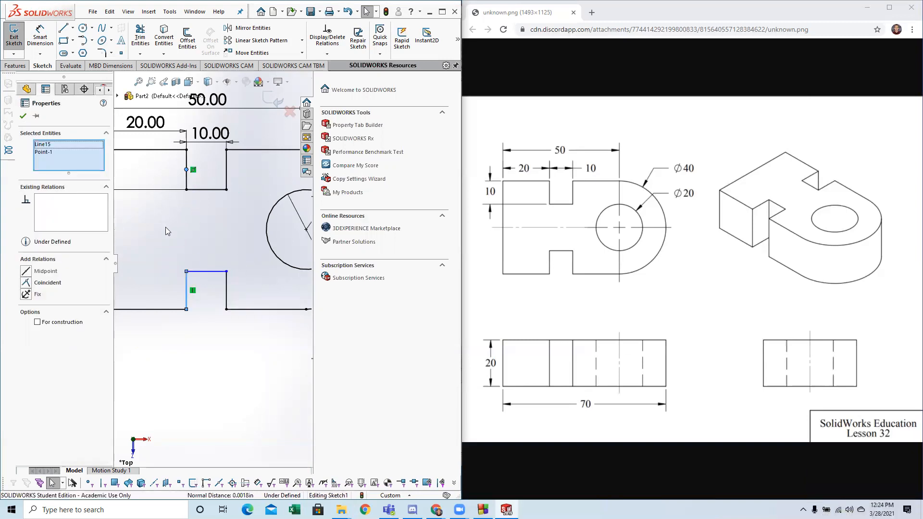
left_click(61, 282)
left_click(186, 166)
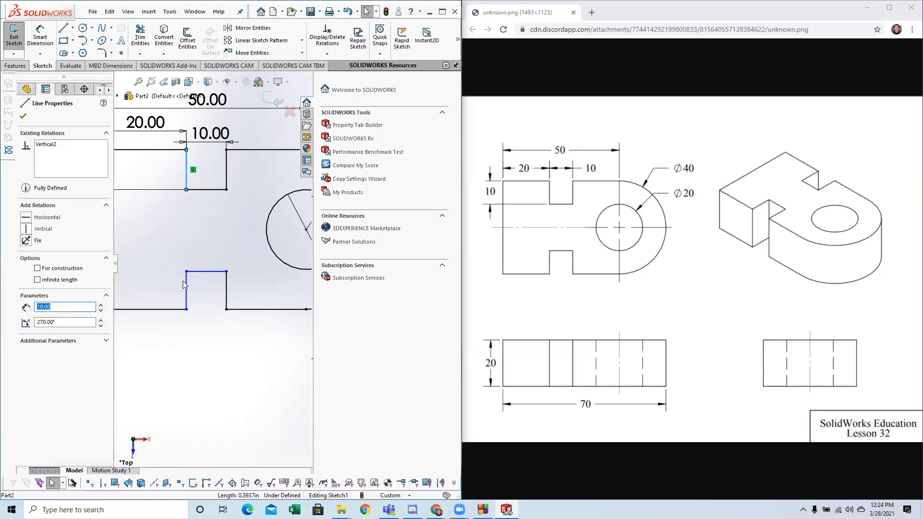
left_click(187, 291, "ctrl")
left_click(55, 294)
key("Escape")
Step: Test the lower notch's inner horizontal edge for remaining freedom
mouse_move(196, 274)
left_mouse_down()
mouse_move(211, 288)
mouse_move(214, 266)
mouse_move(211, 276)
left_mouse_up()
key("Escape")
scroll(211, 277, "up", 3)
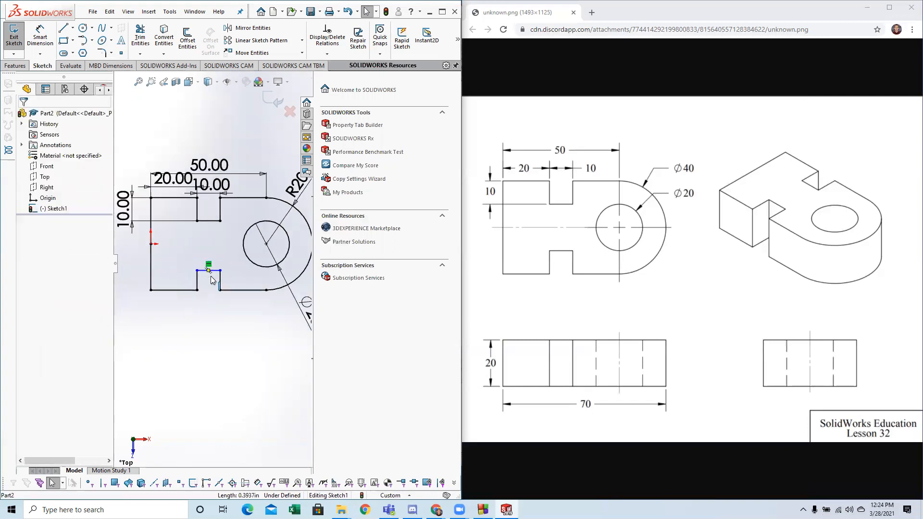
scroll(211, 277, "down", 1)
scroll(211, 277, "up", 3)
scroll(207, 271, "down", 2)
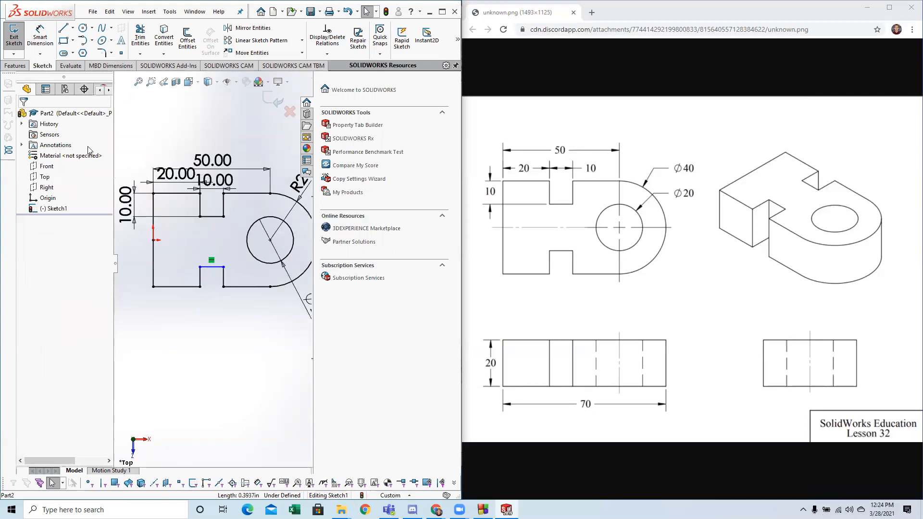
Step: Dimension the lower notch's depth at 10 mm and remove that dimension again
left_click(48, 40)
left_click(206, 266)
left_click(200, 286)
left_click(136, 284)
type("10")
key("Return")
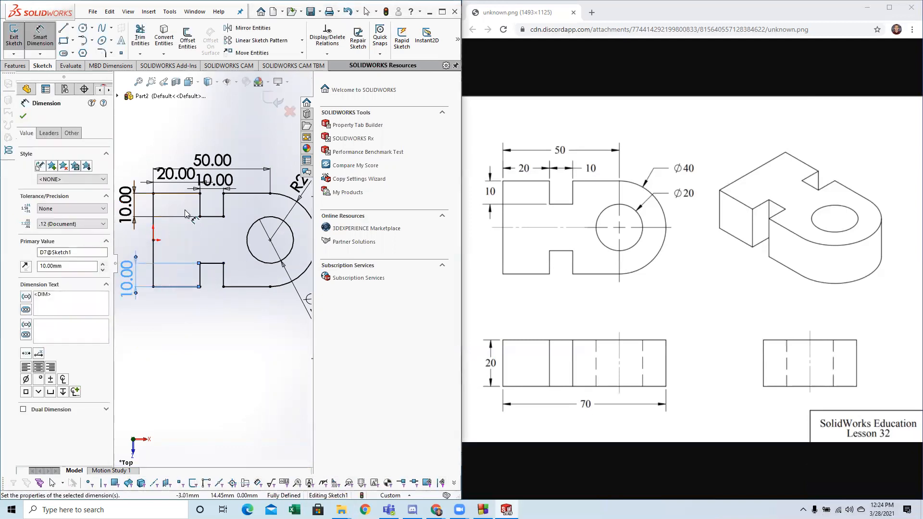
key("Escape")
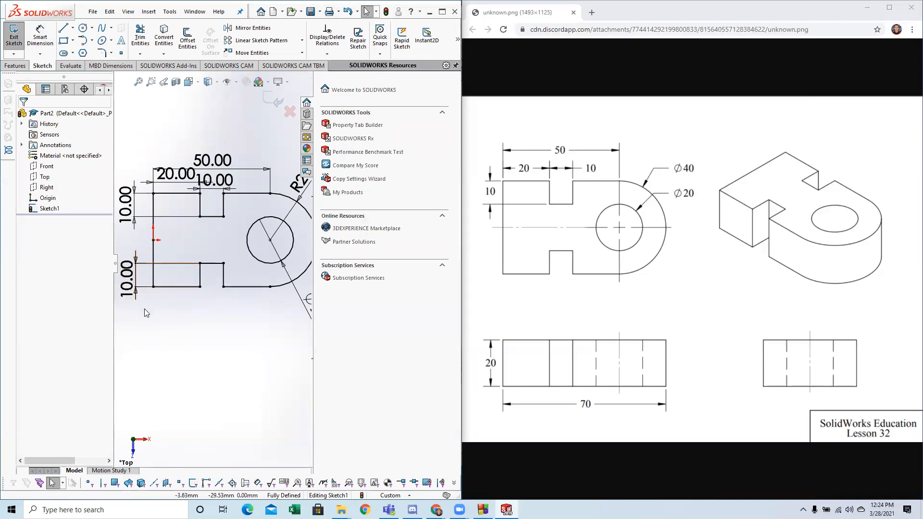
left_click(135, 290)
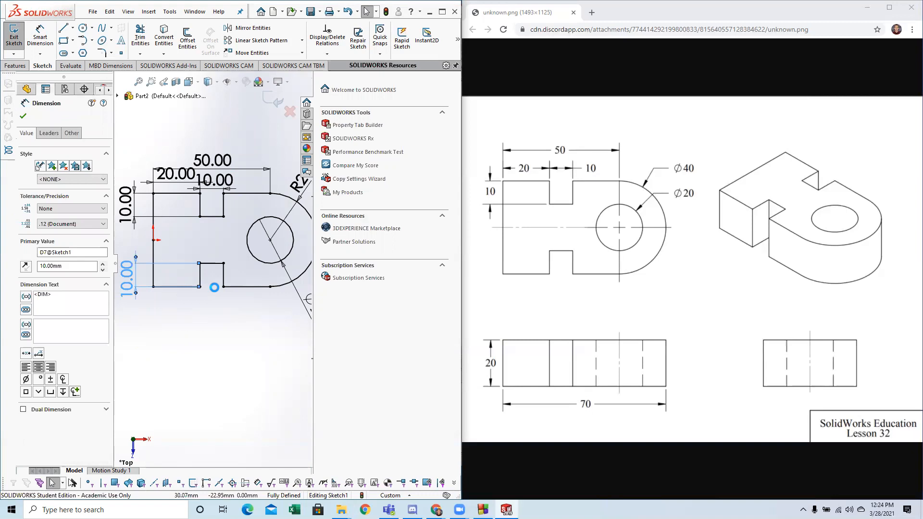
key("Delete")
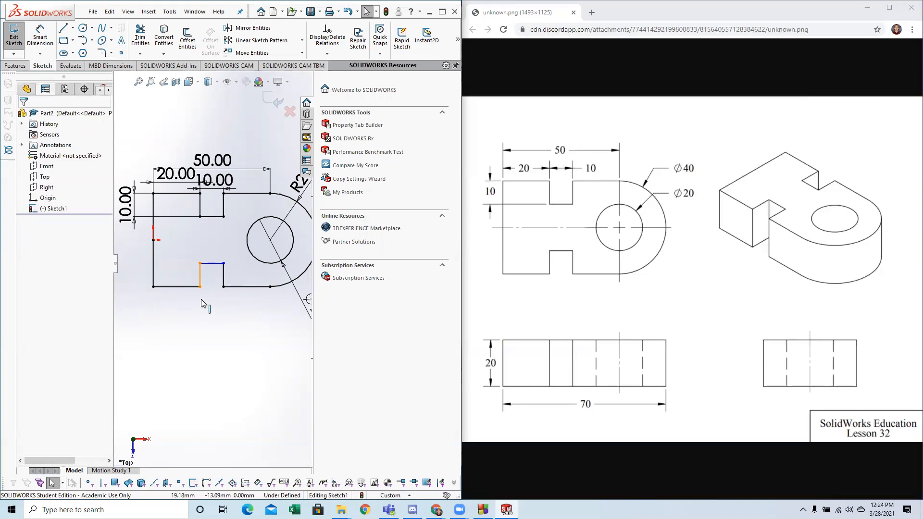
Step: Add an Equal relation between the left side lines of the lower and upper notches
left_click(200, 276)
scroll(200, 276, "down", 4)
scroll(206, 168, "up", 3)
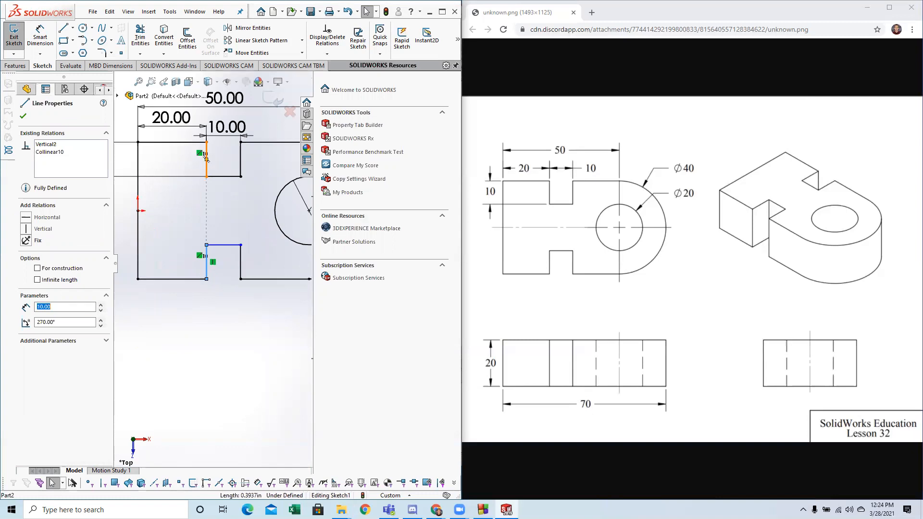
left_click(207, 168, "ctrl")
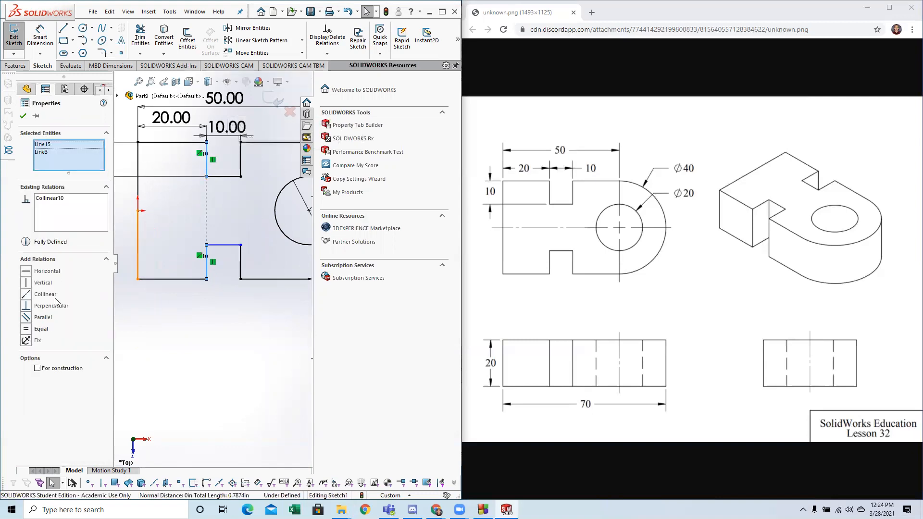
left_click(44, 329)
left_click(224, 314)
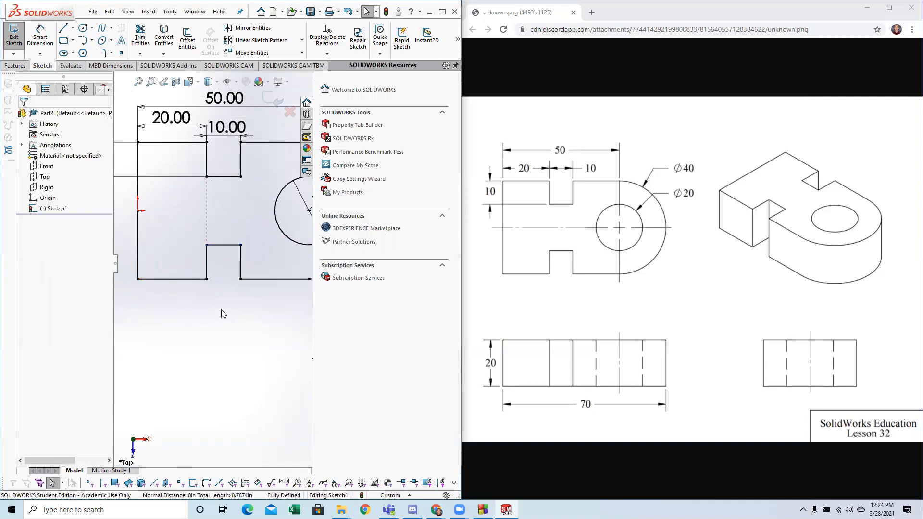
Step: Test the lower notch's inner edge for movement and compare the dimensioned profile with the reference drawing
left_click_drag(217, 246, 241, 246)
scroll(241, 246, "up", 5)
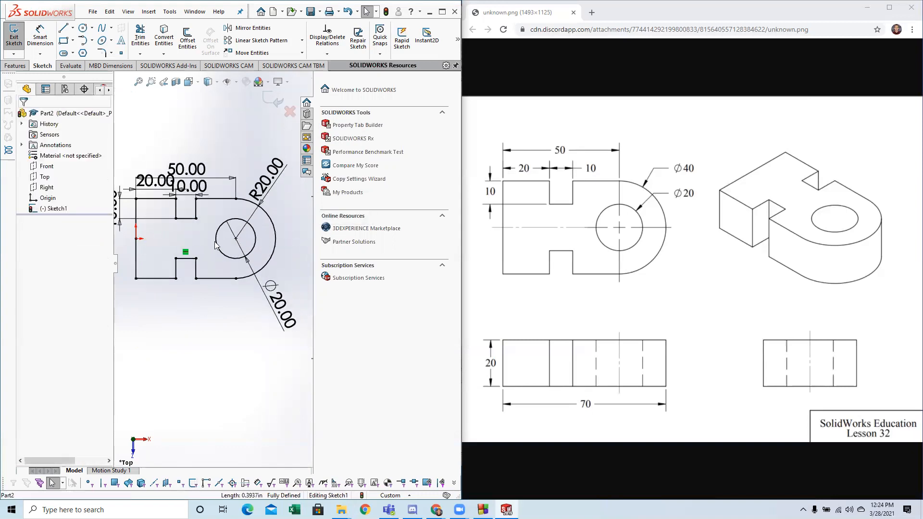
scroll(195, 244, "down", 1)
left_click_drag(313, 233, 515, 260)
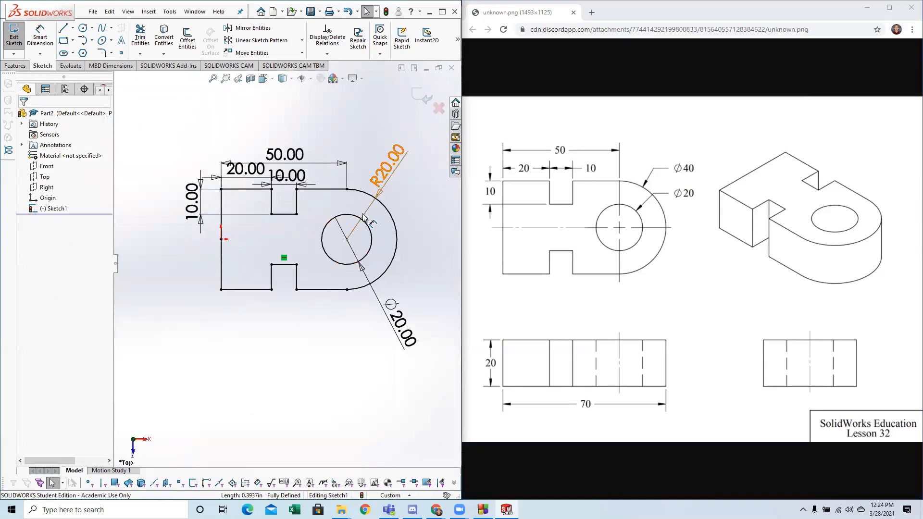
middle_click_drag(347, 239, 345, 267)
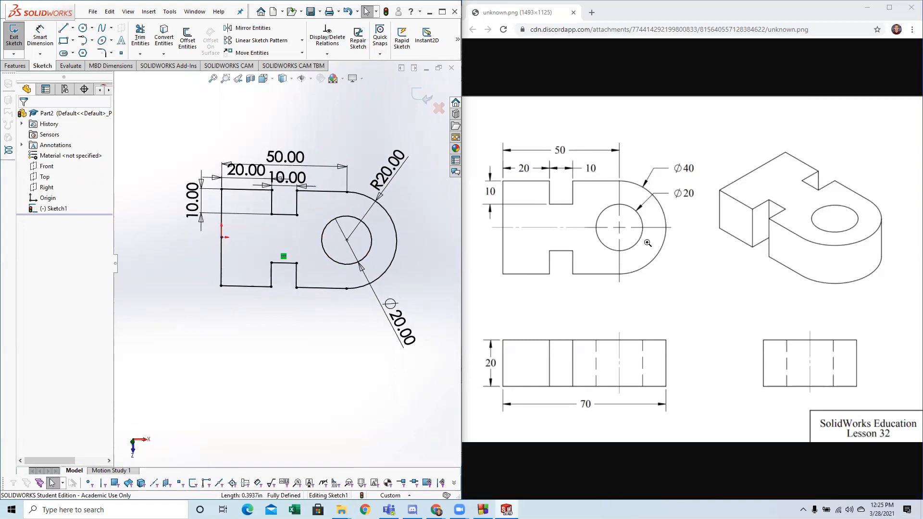
middle_click_drag(338, 275, 338, 242)
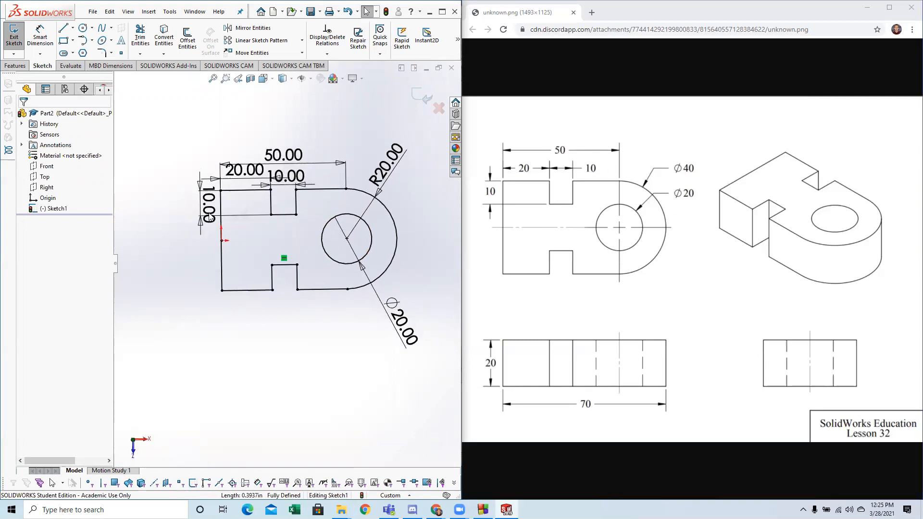
Step: Exit the profile sketch and highlight it in the feature tree to check its definition status
left_click(15, 39)
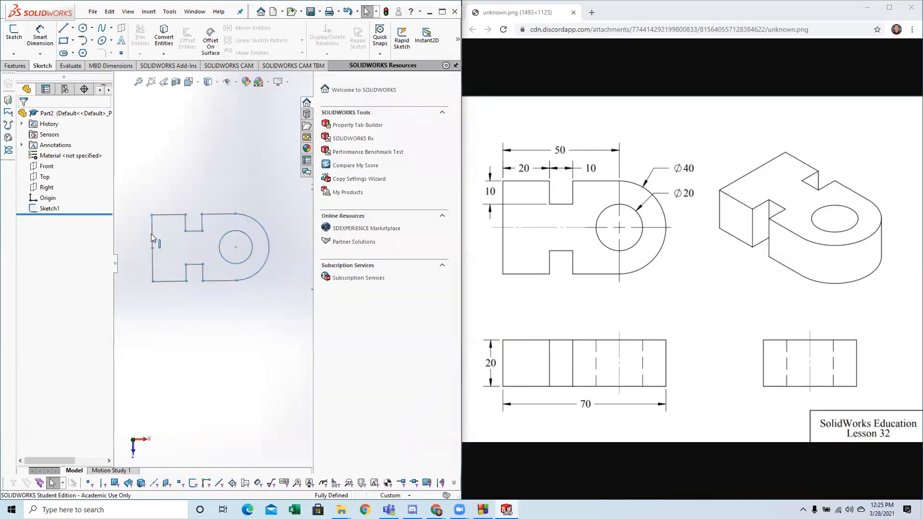
scroll(215, 257, "up", 5)
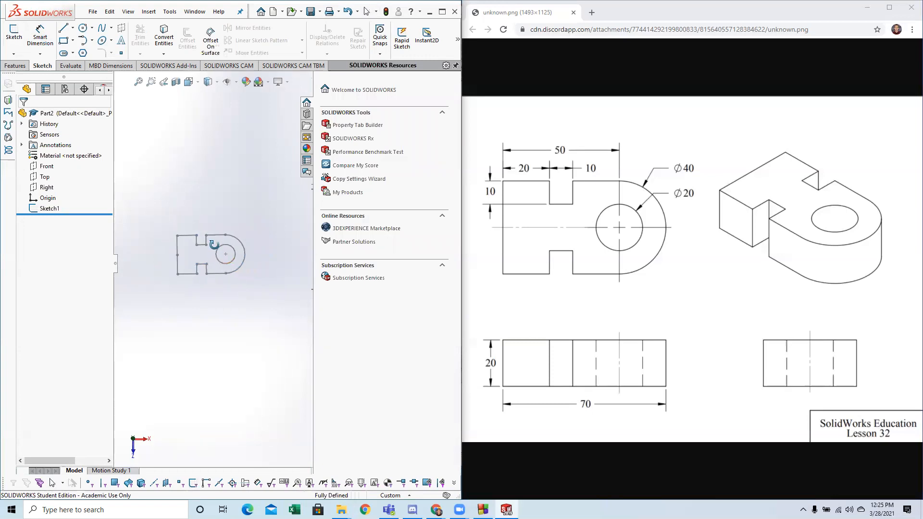
left_click(50, 211)
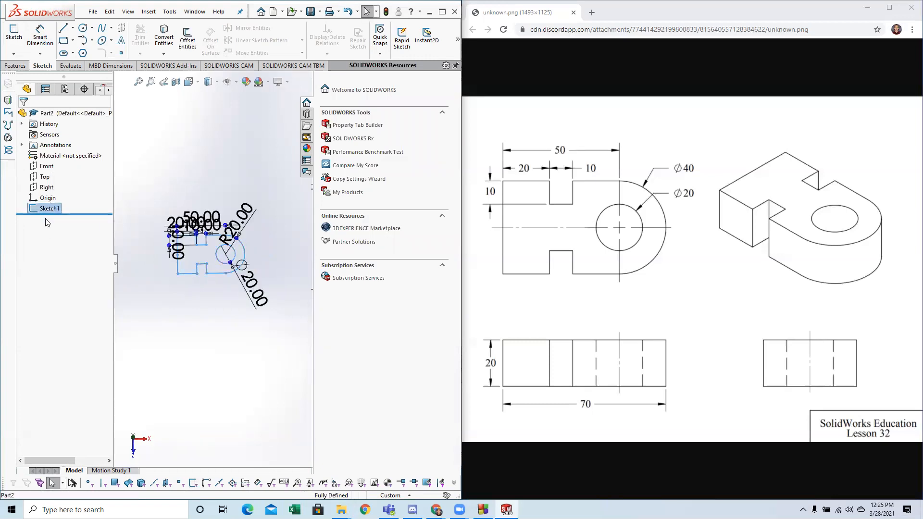
left_click(108, 232)
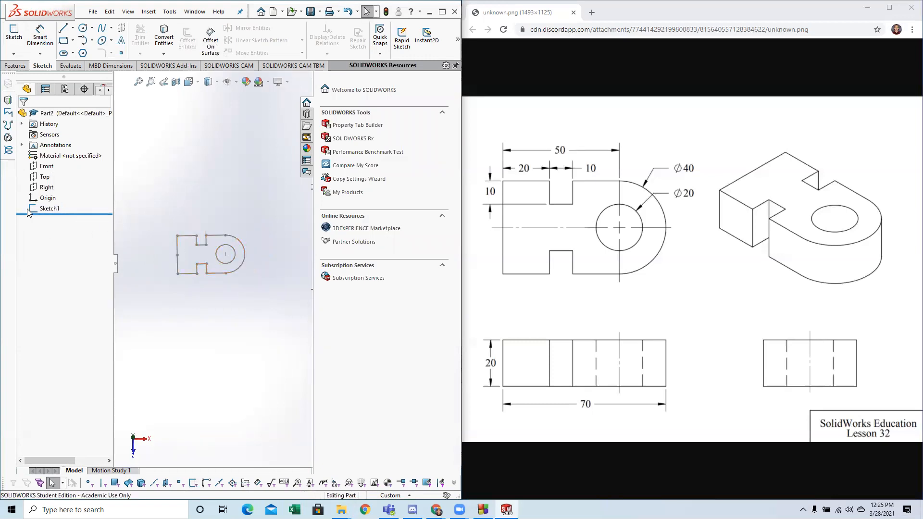
Step: Add two loose connected lines beside the profile's straight end within its sketch and exit the sketch
left_click(53, 212)
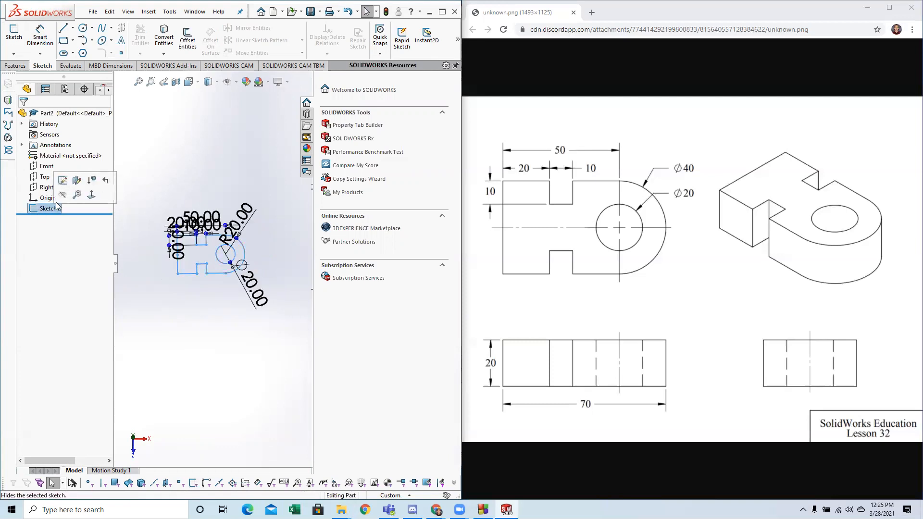
left_click(63, 180)
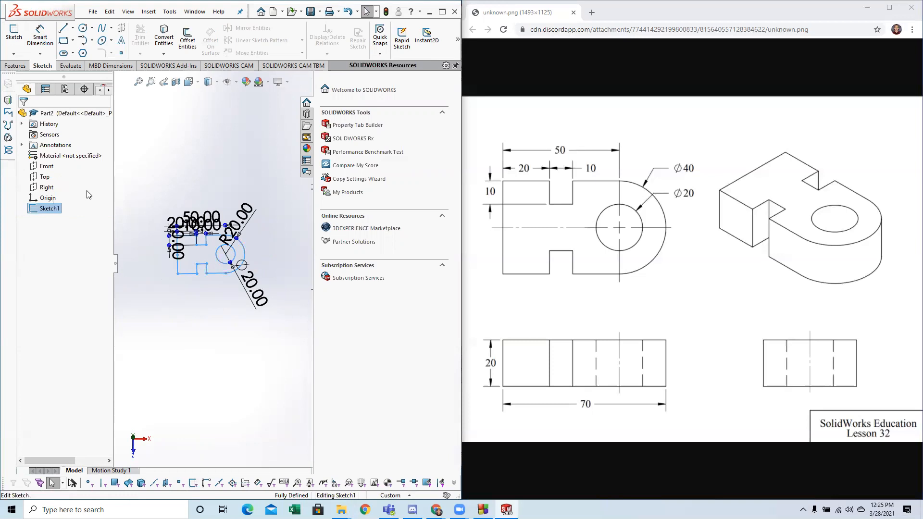
left_click(63, 29)
left_click(128, 216)
left_click(162, 296)
left_click(170, 181)
key("Escape")
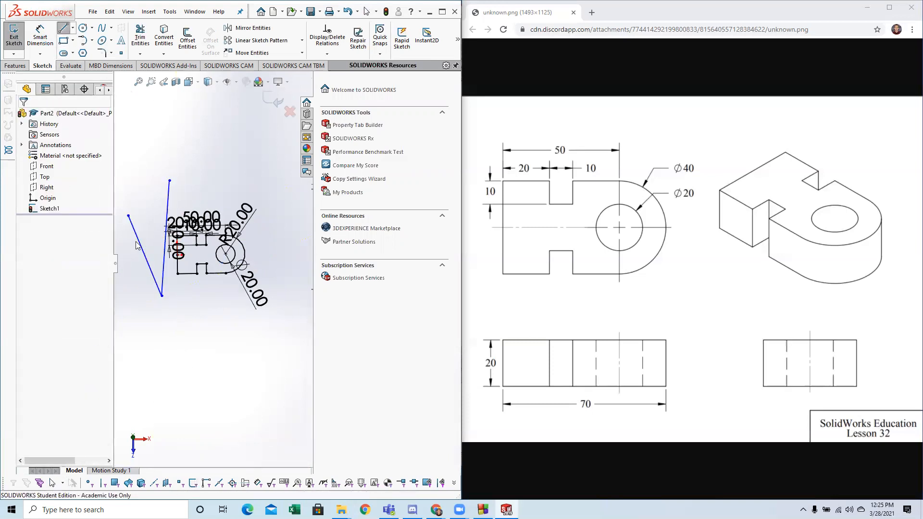
left_click(14, 36)
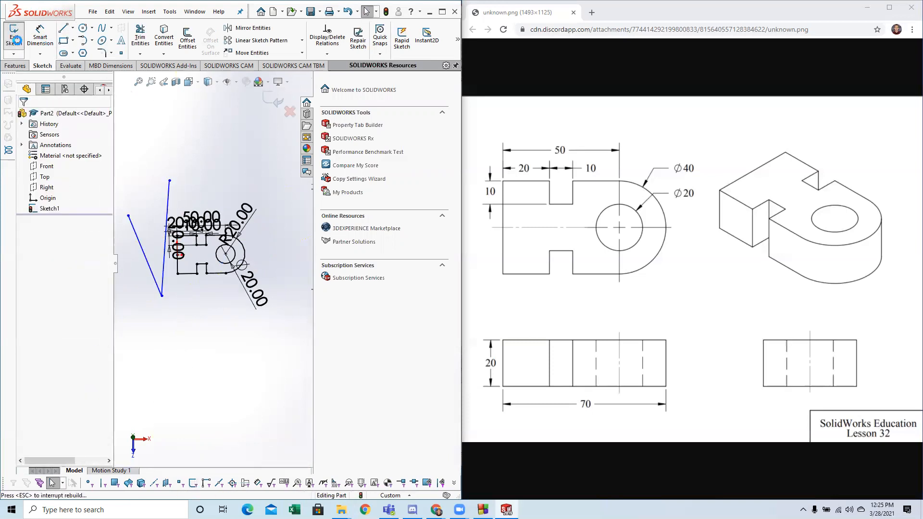
Step: Reopen the profile sketch and delete the two loose lines beside the profile
left_click(47, 212)
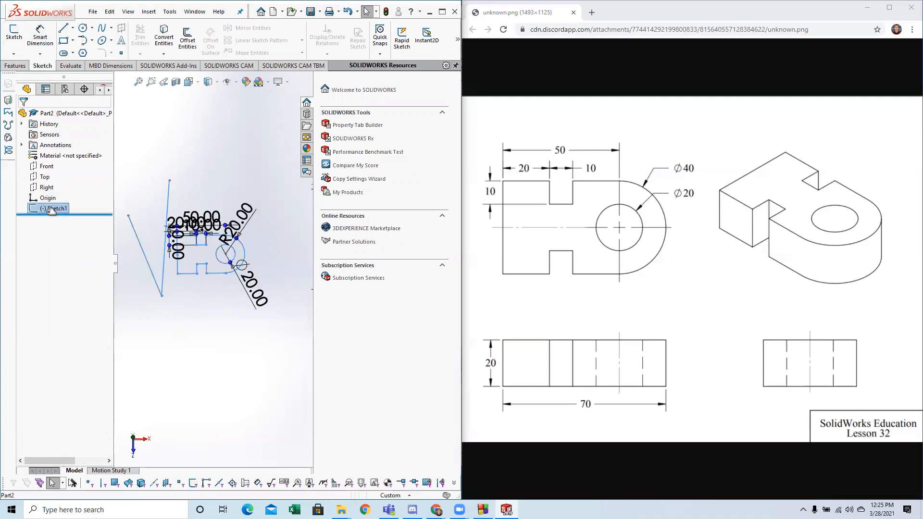
right_click(45, 208)
left_click(52, 185)
left_click_drag(122, 177, 174, 302)
key("Delete")
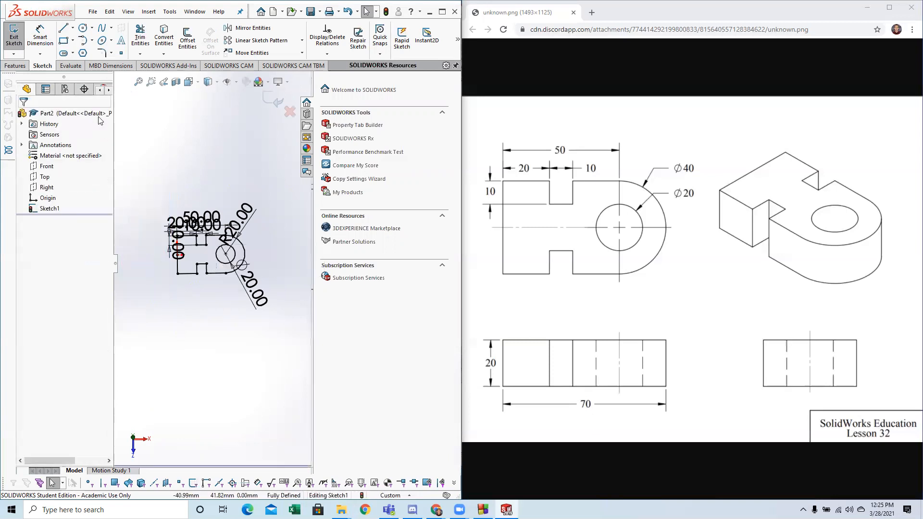
Step: Exit the profile sketch and clear its selection in the part
left_click(16, 35)
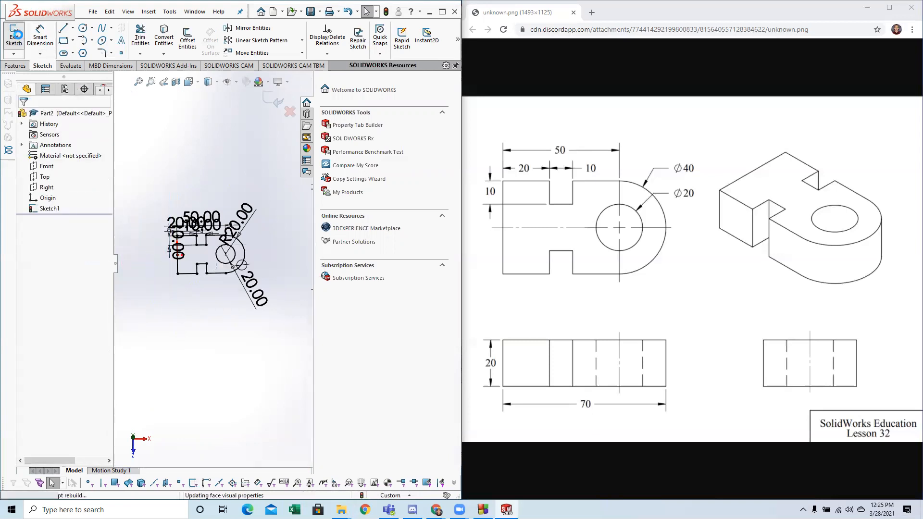
left_click(49, 208)
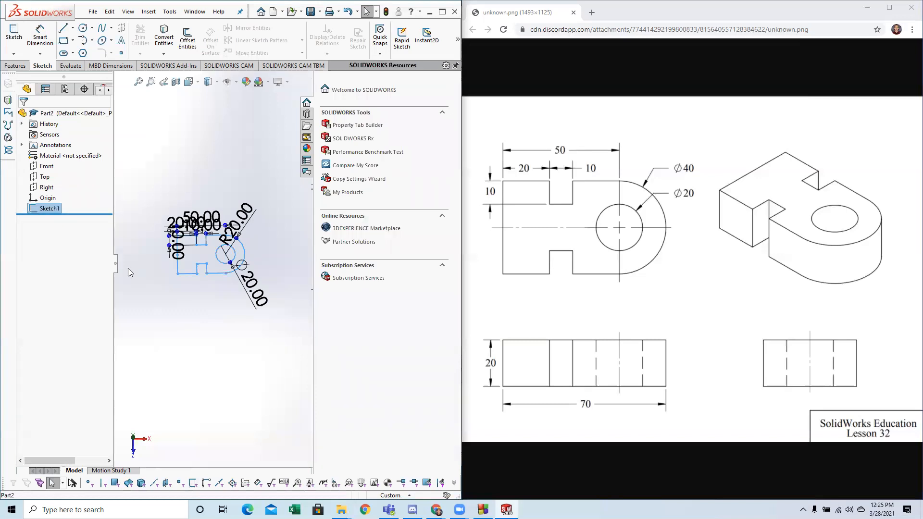
left_click(188, 315)
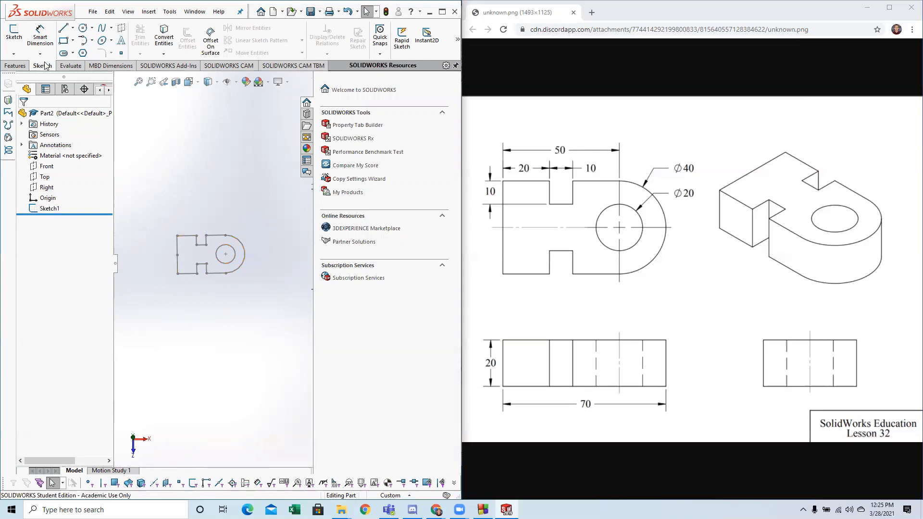
Step: Start an Extruded Boss/Base from the existing profile sketch, picking the hole circle as the contour
left_click(16, 66)
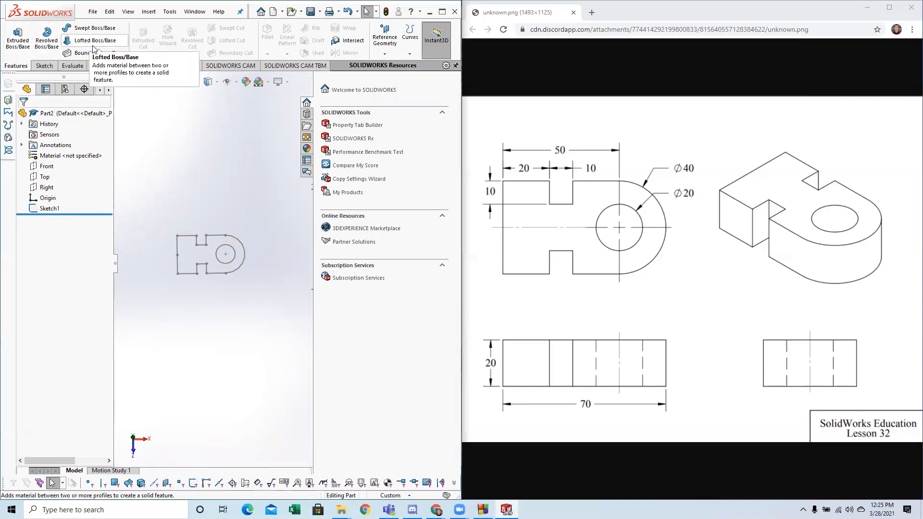
left_click(22, 44)
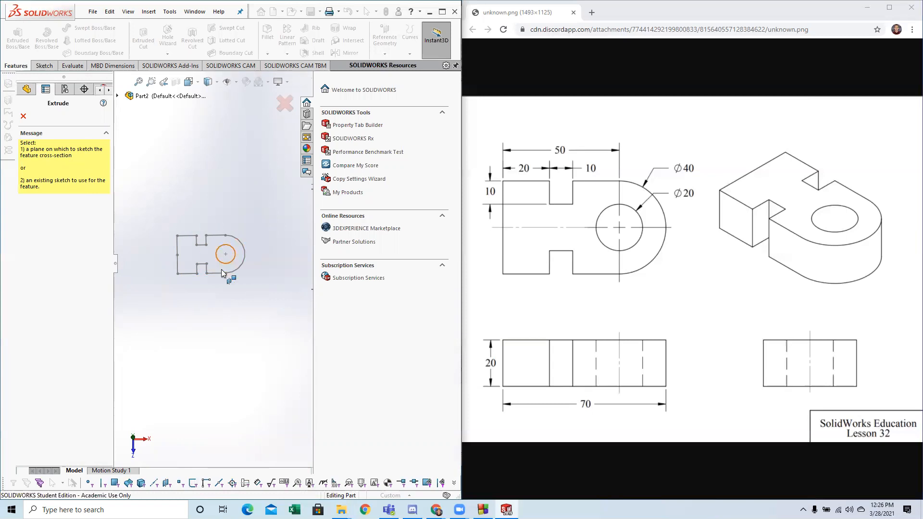
left_click(218, 253)
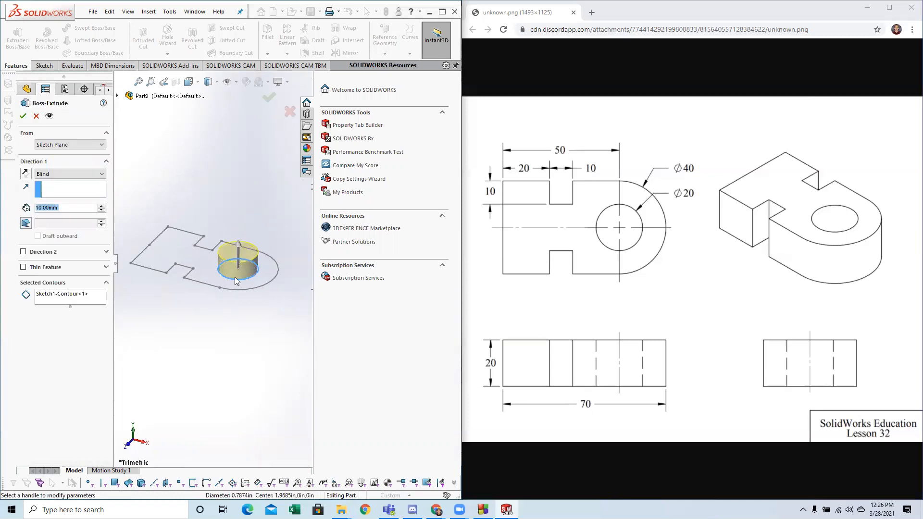
left_click(207, 249)
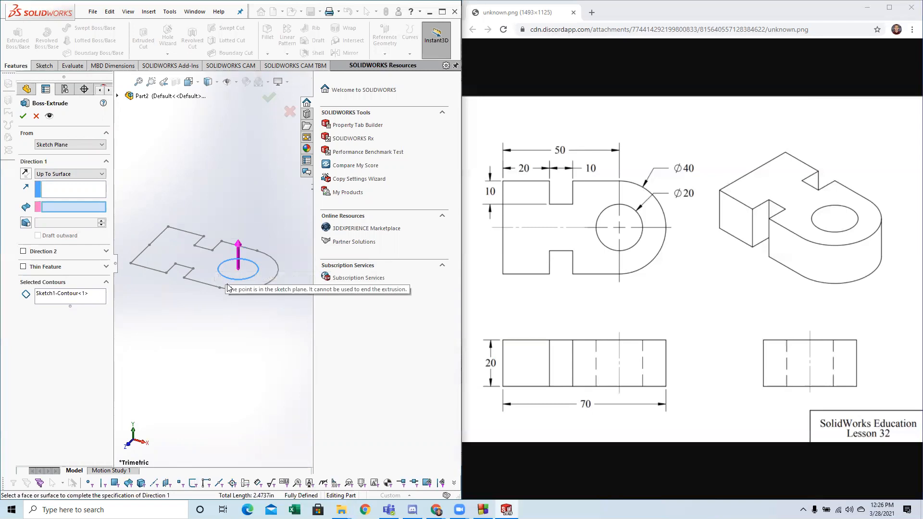
Step: Replace the circle in the extrusion's selected contours with the notched profile region surrounding the hole
left_click(80, 293)
key("Delete")
left_click(188, 250)
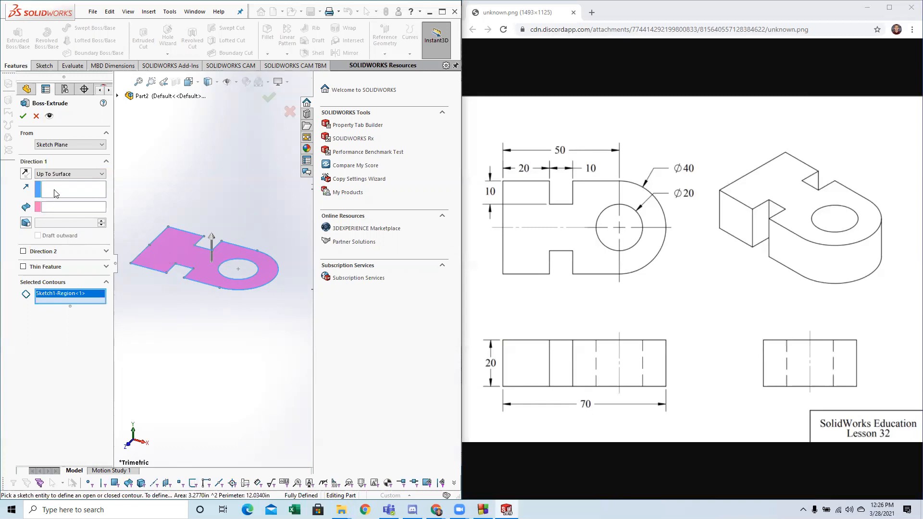
Step: Set the end condition of the notched profile's boss extrusion to Blind and inspect the preview's thickness from the side
left_click(52, 174)
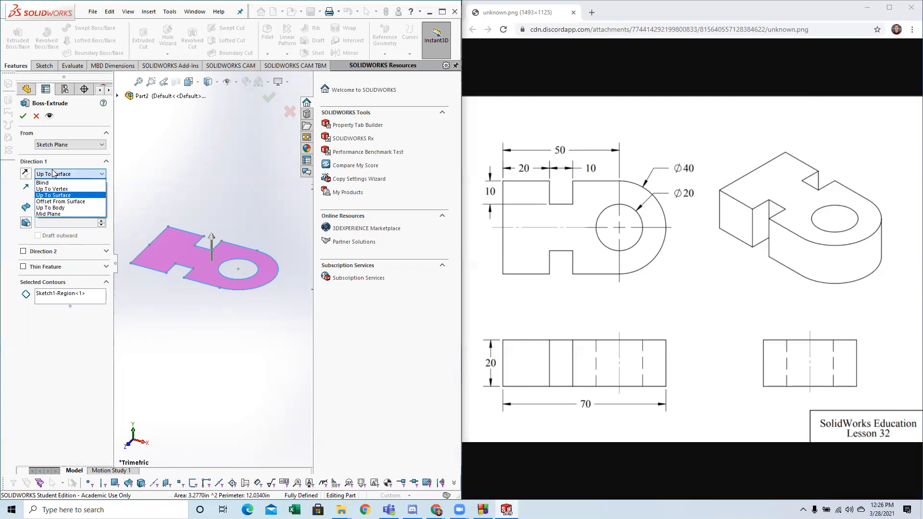
left_click(48, 182)
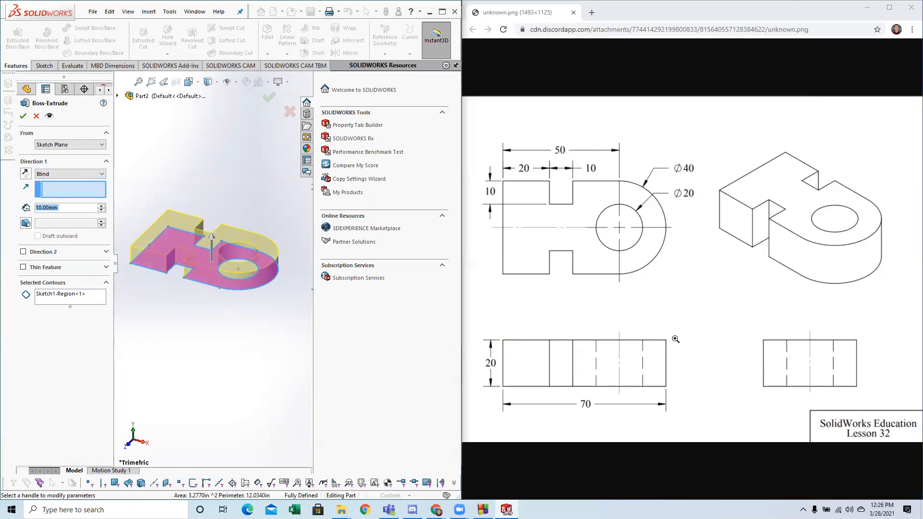
mouse_move(287, 323)
middle_mouse_down()
mouse_move(287, 296)
mouse_move(305, 294)
middle_mouse_up()
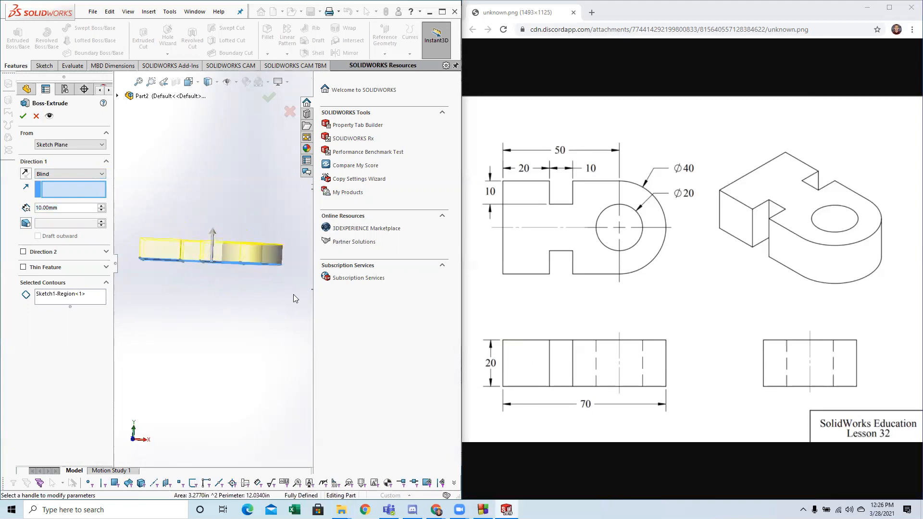
Step: Extrude the notched, round-ended profile to a blind depth of 20 mm
left_click(213, 229)
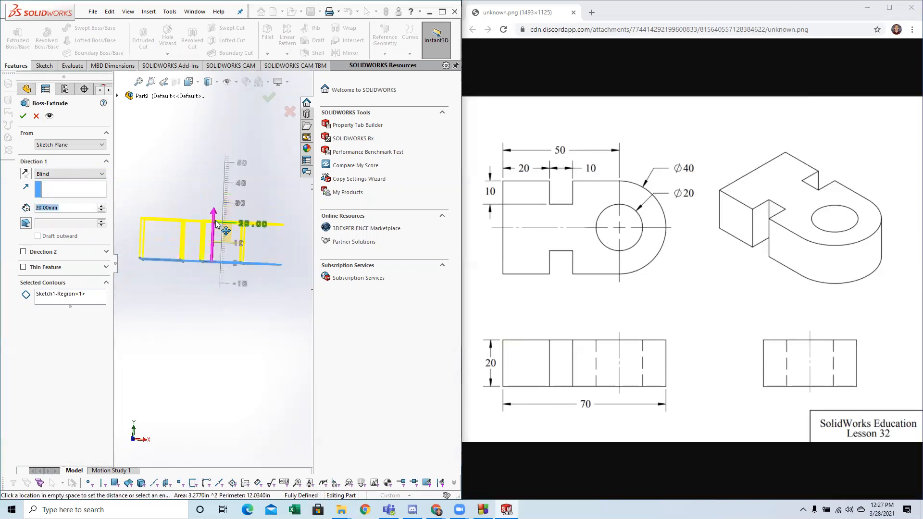
left_click(218, 223)
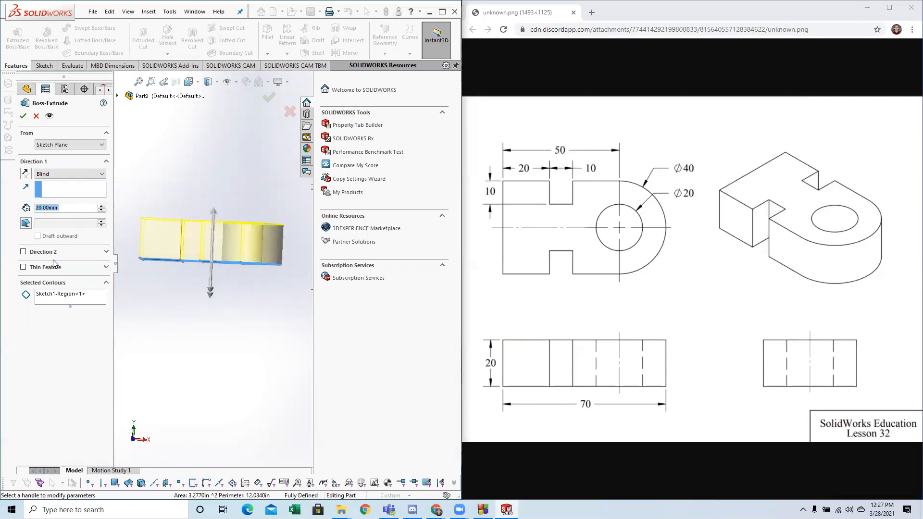
left_click(70, 208)
left_click_drag(66, 208, 37, 208)
left_click(68, 209)
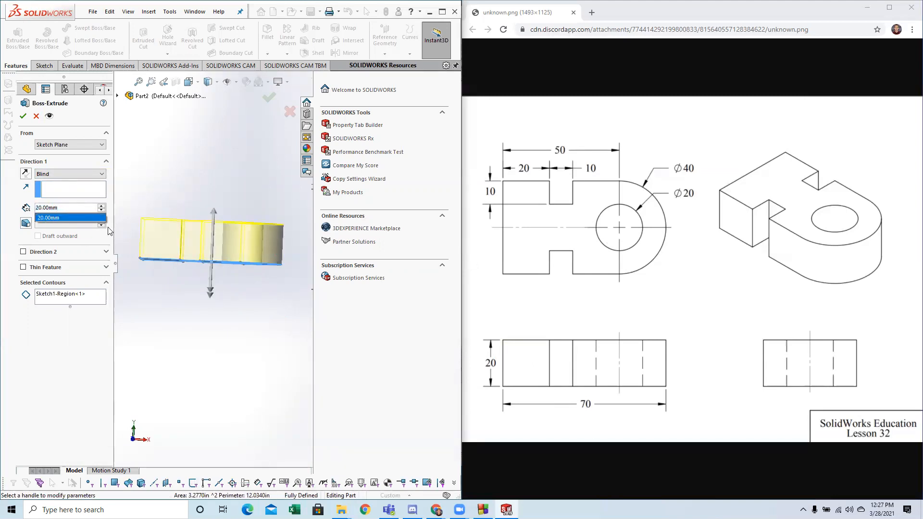
mouse_move(248, 335)
middle_mouse_down()
mouse_move(247, 350)
mouse_move(236, 323)
mouse_move(239, 343)
mouse_move(245, 336)
middle_mouse_up()
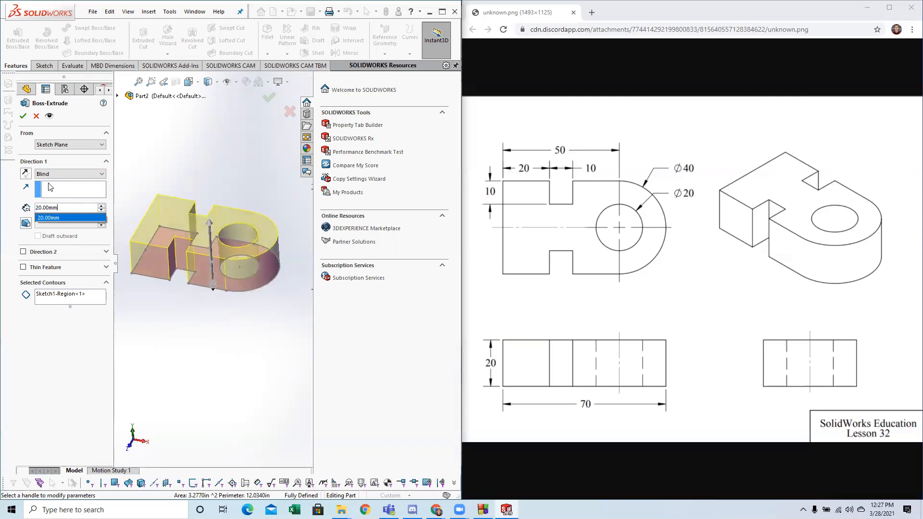
left_click(26, 120)
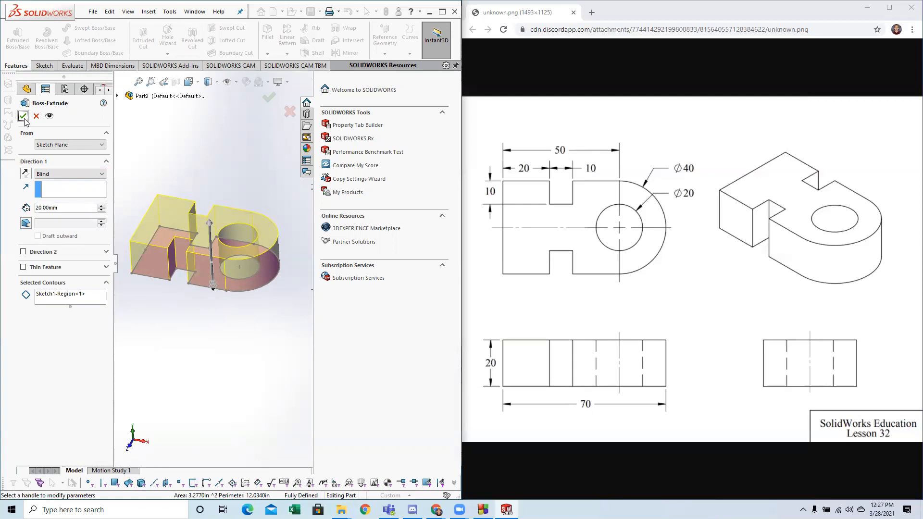
Step: Examine the extruded part from several orientations and compare it with the isometric view in the reference drawing
left_click(213, 320)
middle_click_drag(211, 314, 214, 326)
key("space")
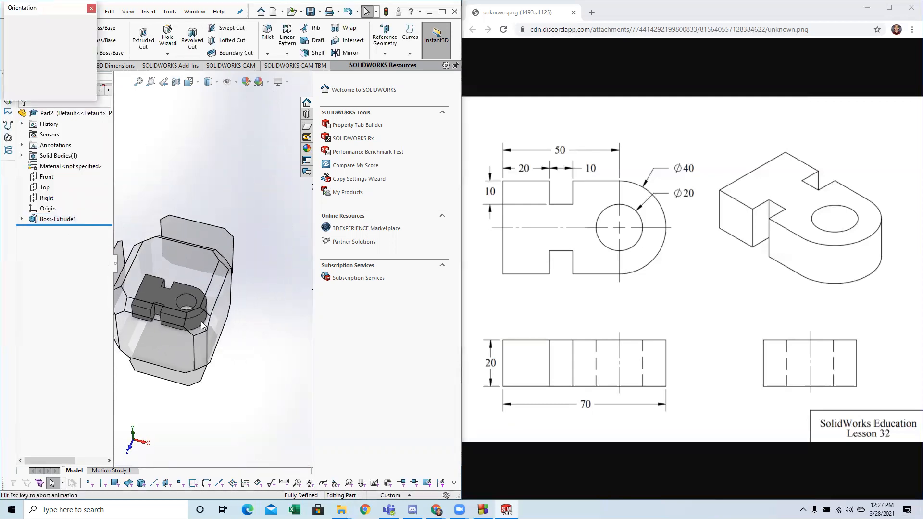
left_click(225, 342)
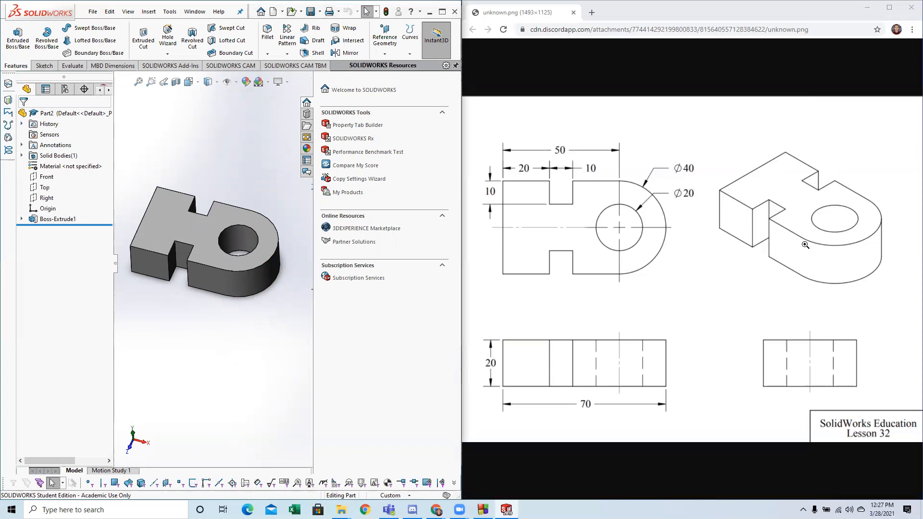
key("space")
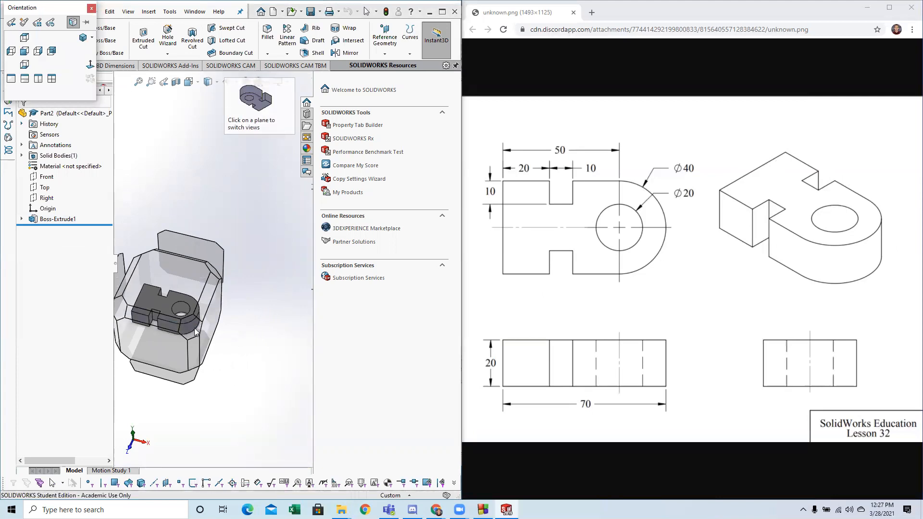
left_click(194, 327)
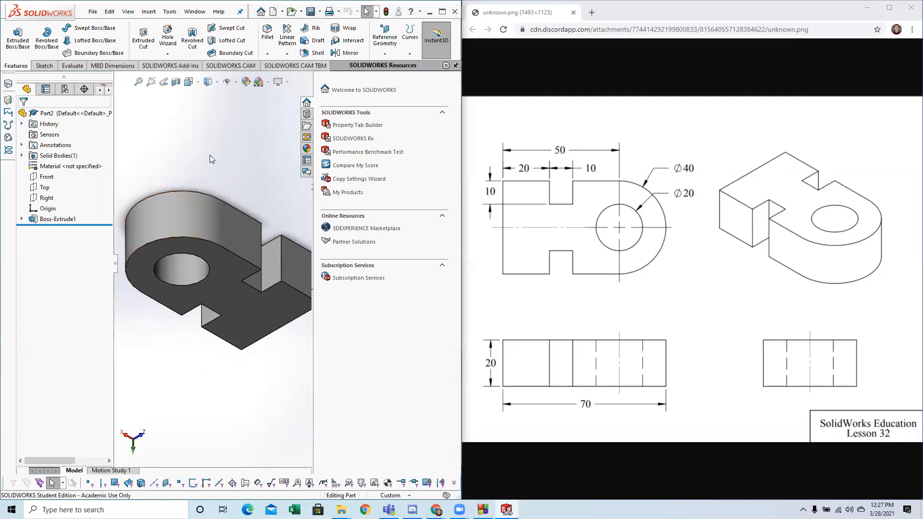
middle_click_drag(236, 181, 392, 228)
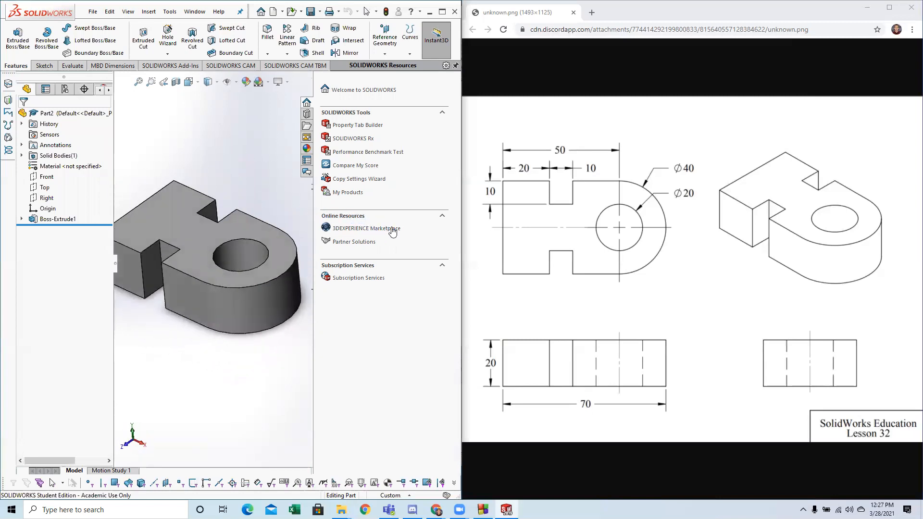
scroll(157, 275, "up", 2)
scroll(146, 276, "up", 2)
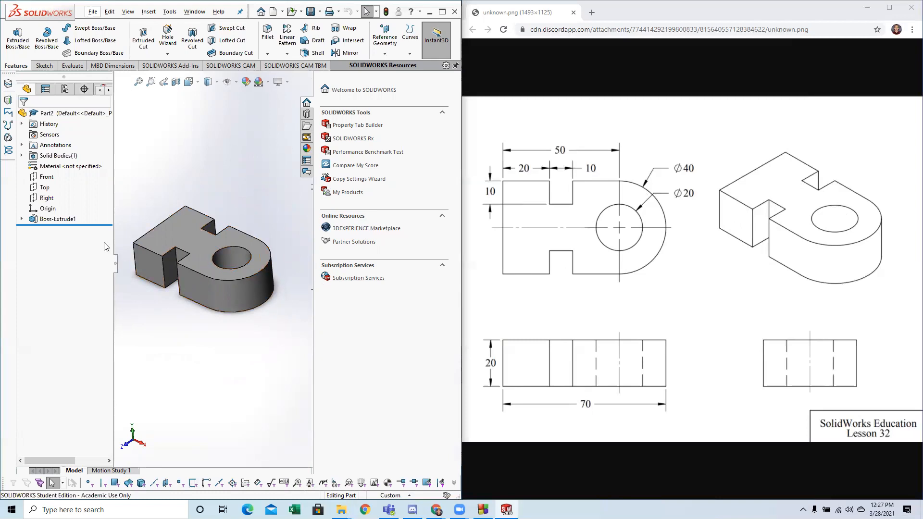
Step: Open the extrusion's base sketch, inspect its geometry and dimensions, and exit it without changes
left_click(21, 218)
left_click(60, 230)
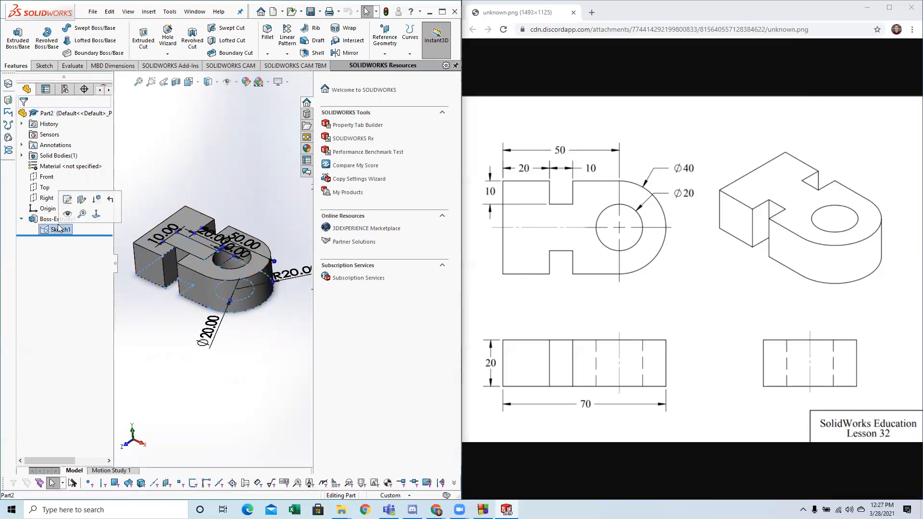
left_click(68, 200)
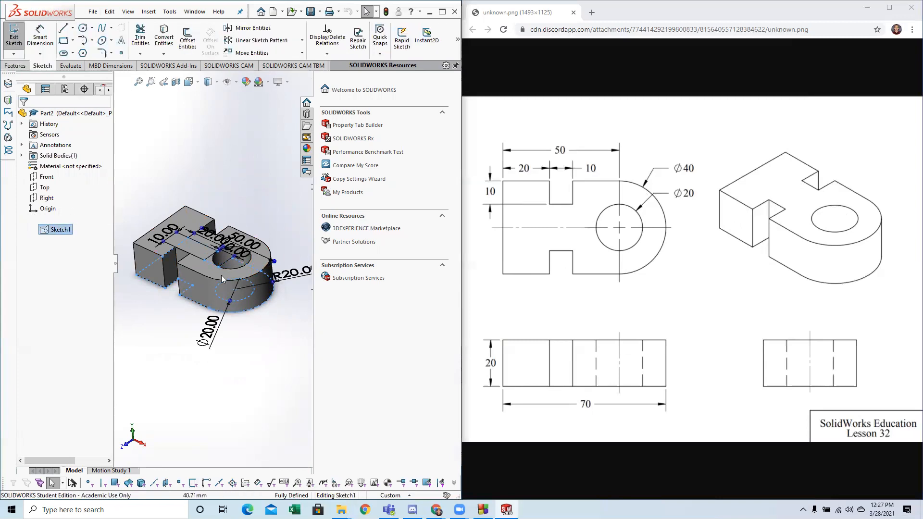
mouse_move(218, 274)
middle_mouse_down()
mouse_move(235, 328)
mouse_move(260, 309)
mouse_move(228, 282)
middle_mouse_up()
scroll(226, 280, "down", 6)
scroll(219, 263, "up", 5)
left_click(15, 36)
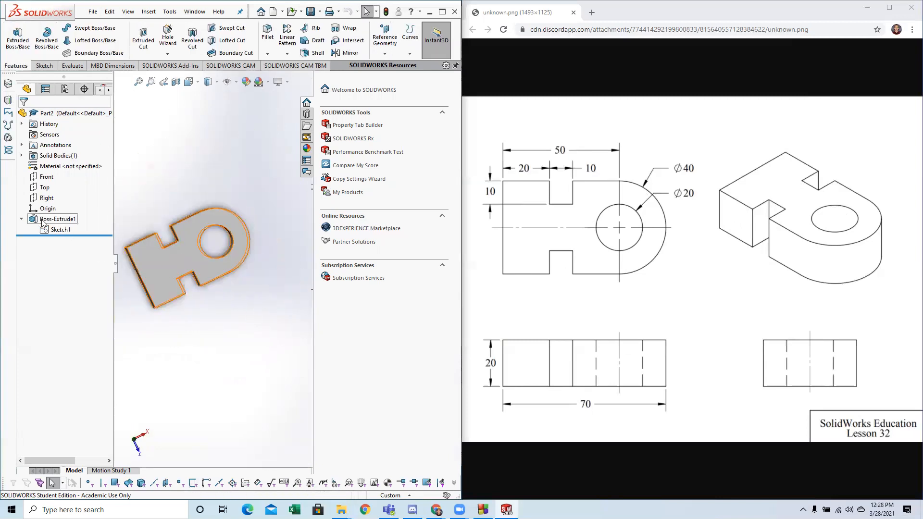
Step: Delete the hole circle from the extrusion's base sketch, including its diameter dimension, and exit the sketch
left_click(21, 218)
left_click(36, 222)
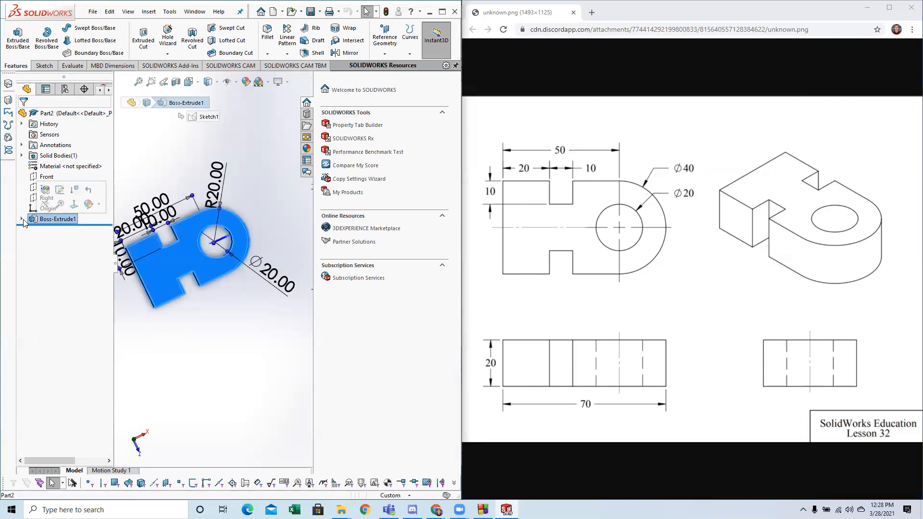
left_click(22, 220)
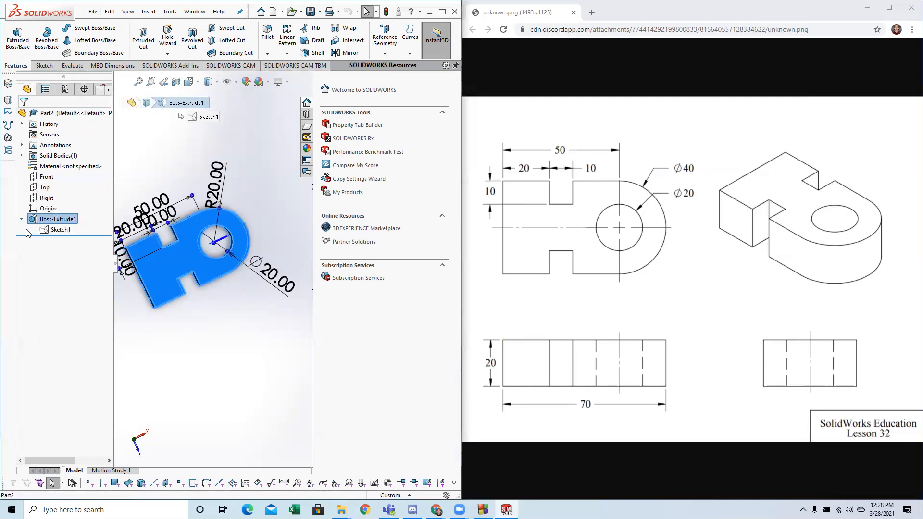
left_click(57, 230)
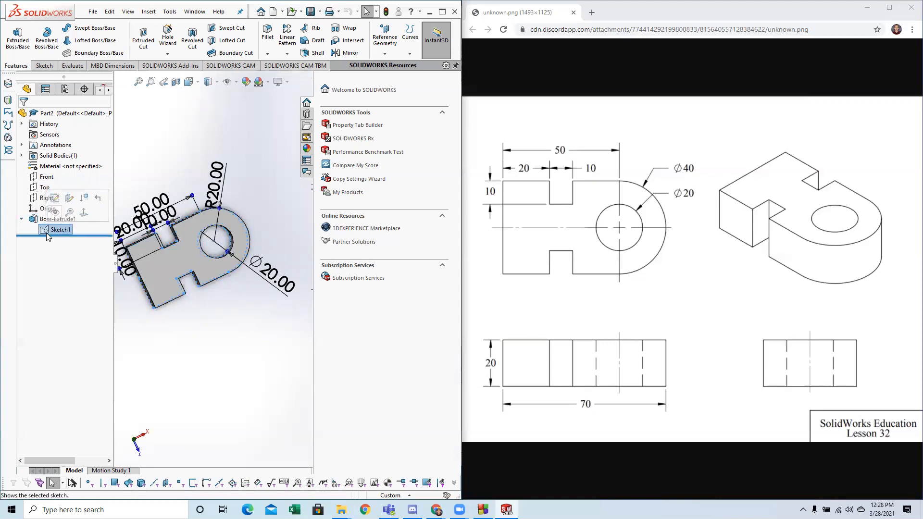
left_click(54, 198)
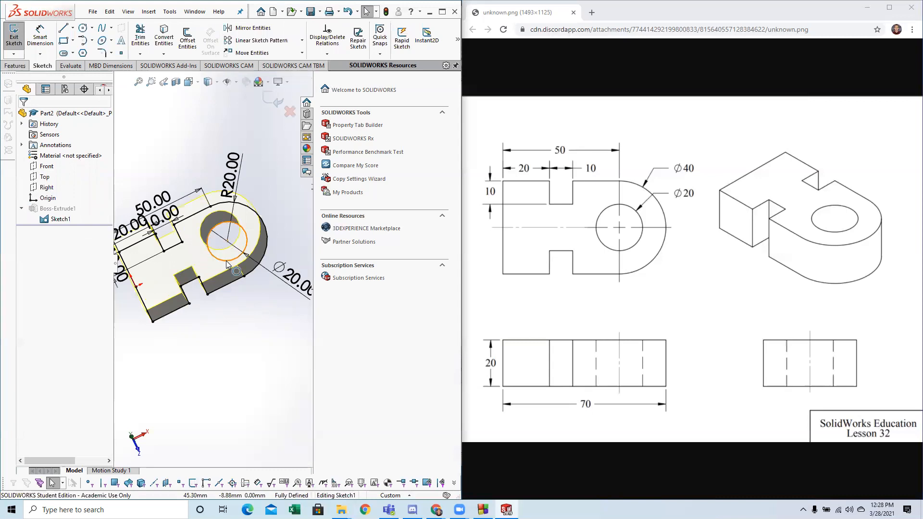
left_click(227, 262)
key("Delete")
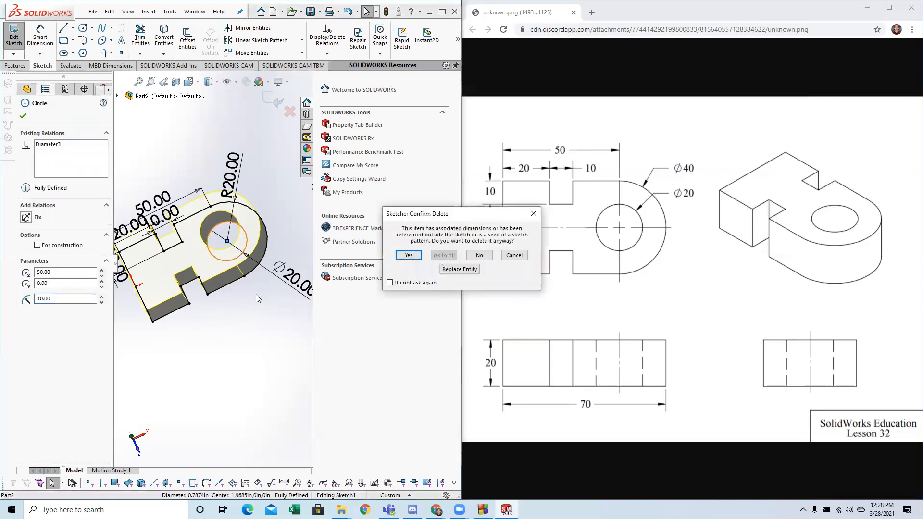
left_click(411, 256)
mouse_move(261, 274)
middle_mouse_down()
mouse_move(213, 282)
mouse_move(190, 275)
mouse_move(187, 262)
middle_mouse_up()
left_click(14, 37)
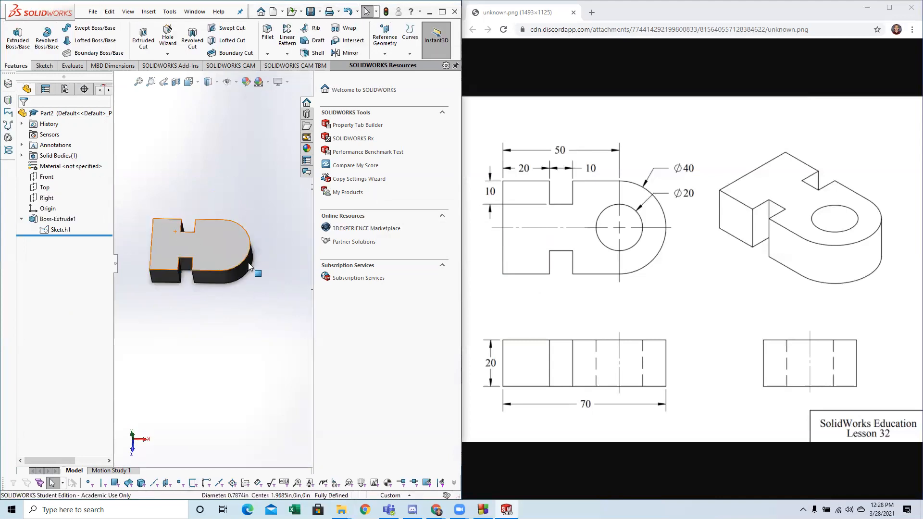
Step: Start a new sketch on the large upper face of the solid part
left_click(220, 244)
left_click(223, 288)
scroll(186, 253, "down", 3)
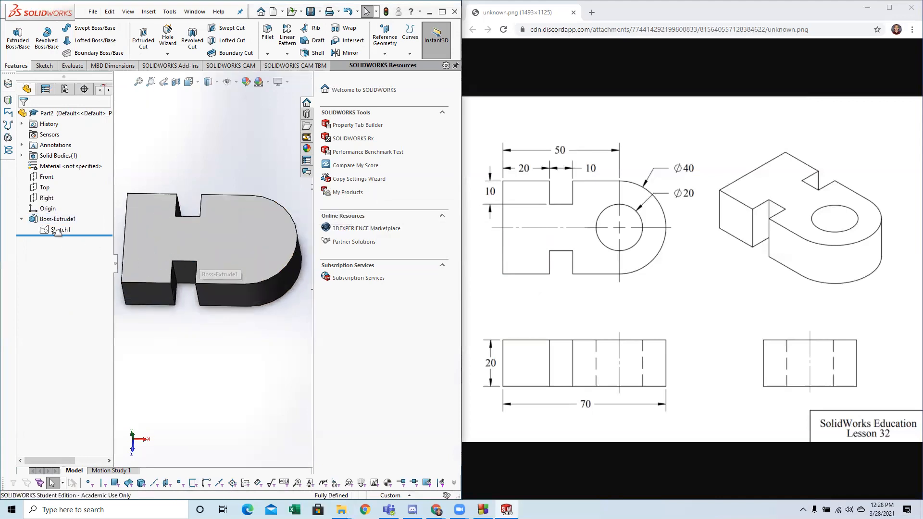
left_click(43, 66)
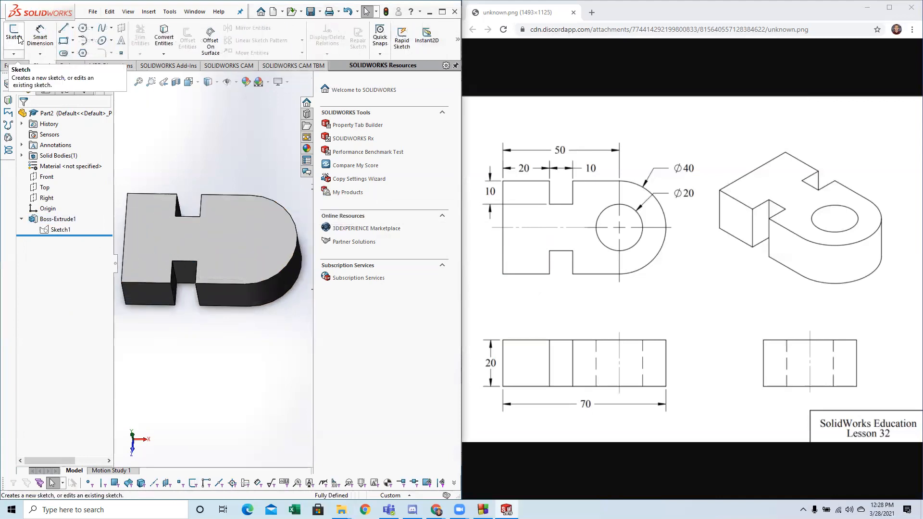
left_click(14, 42)
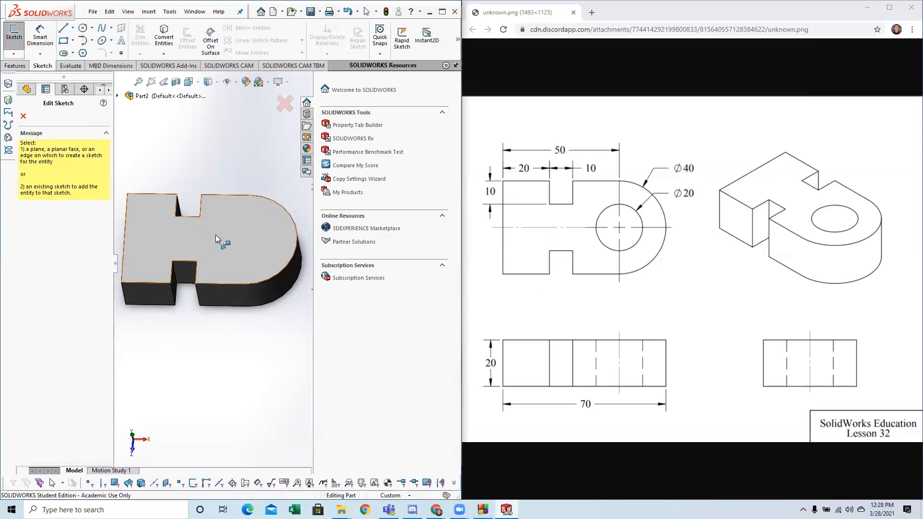
left_click(249, 238)
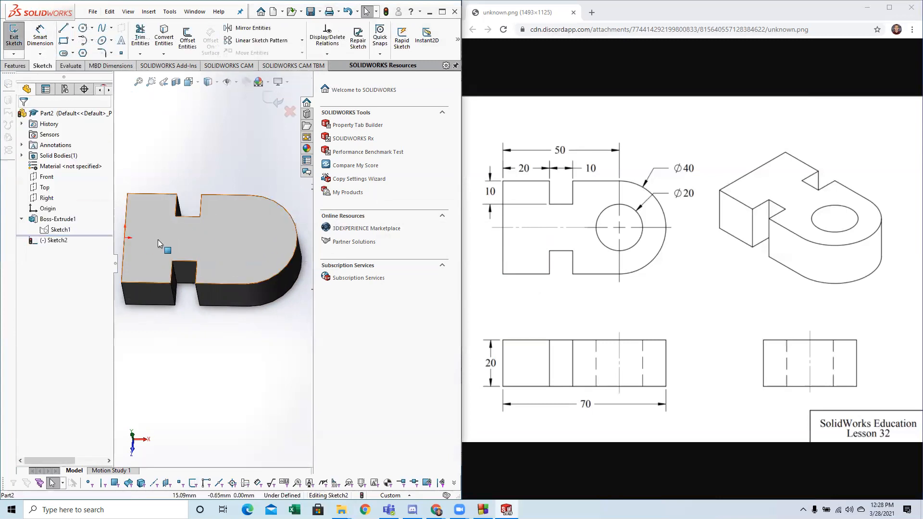
left_click(82, 27)
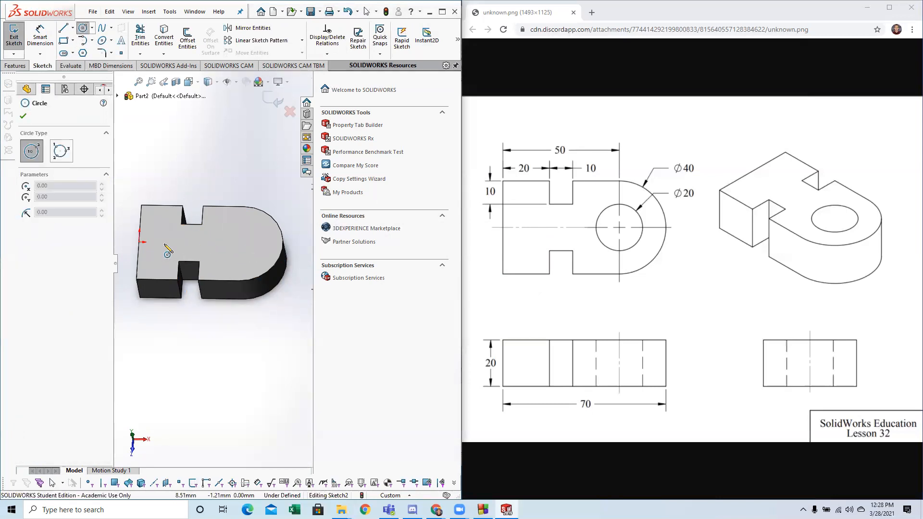
scroll(240, 244, "down", 2)
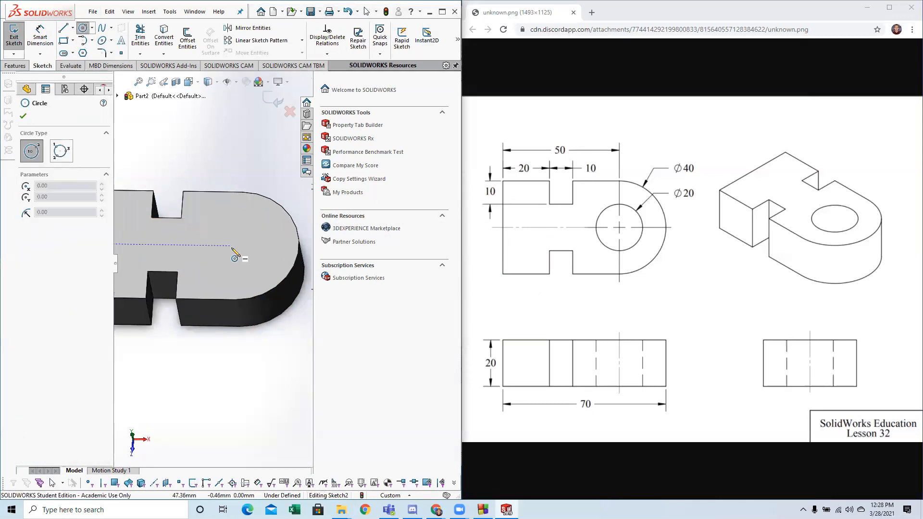
scroll(233, 246, "up", 4)
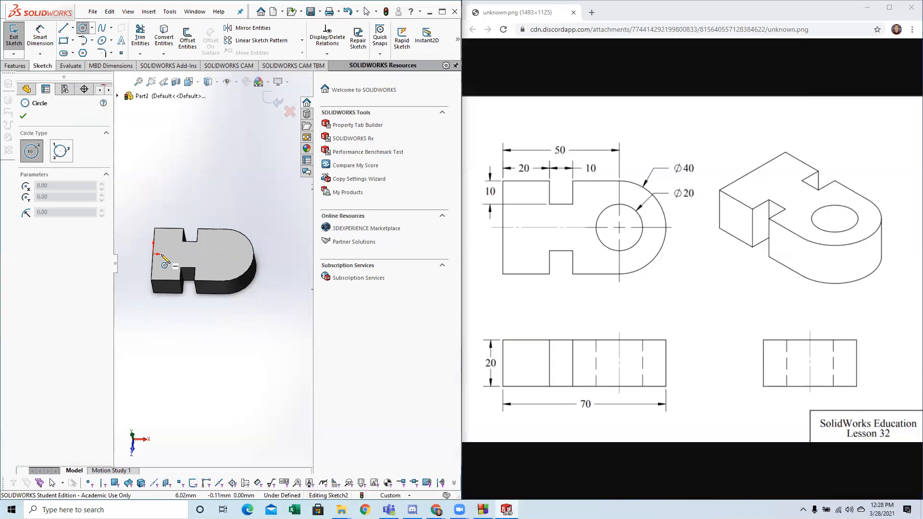
left_click(219, 238)
key("Escape")
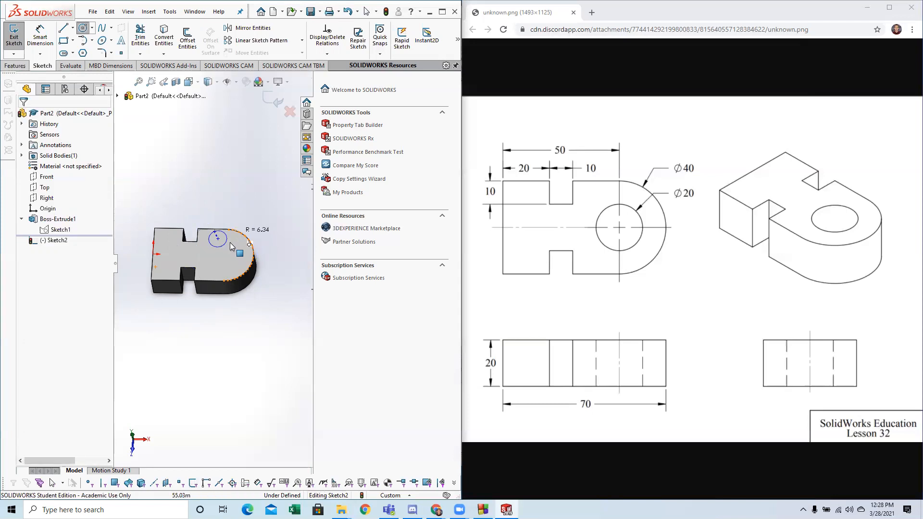
Step: Sketch a circle about 24 mm in diameter near the rounded end of the upper face, centred level with the origin
left_click(83, 28)
scroll(144, 261, "down", 4)
scroll(198, 258, "up", 2)
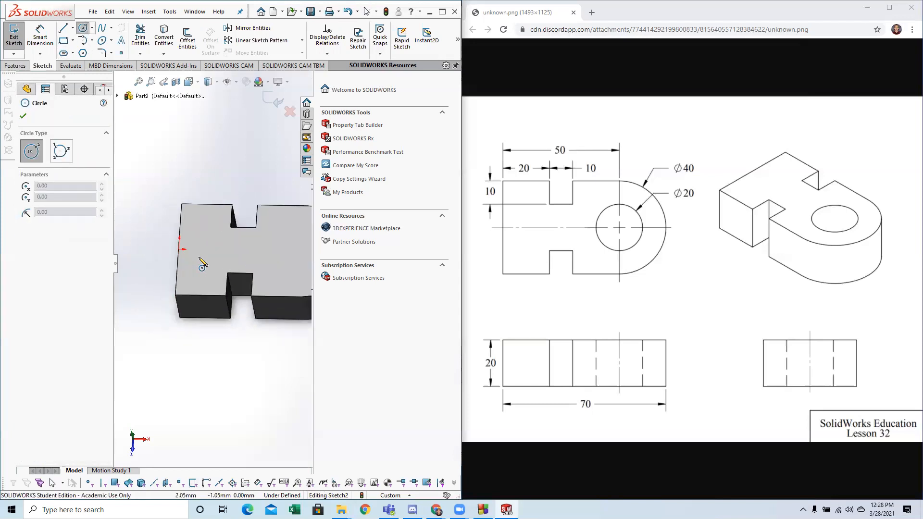
scroll(260, 258, "down", 2)
scroll(250, 260, "up", 1)
left_click_drag(325, 259, 451, 265)
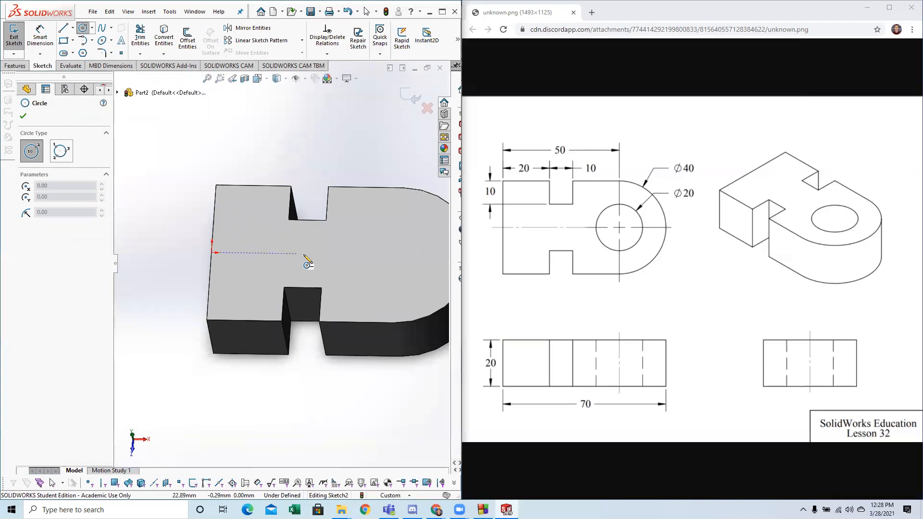
left_click(408, 255)
left_click(430, 218)
scroll(406, 239, "up", 2)
key("Escape")
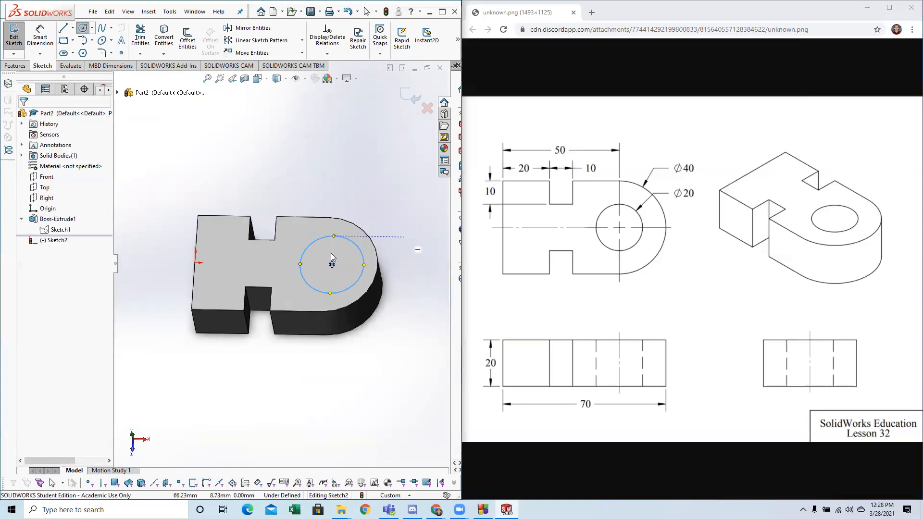
key("Escape")
scroll(331, 258, "down", 2)
left_click_drag(334, 271, 322, 269)
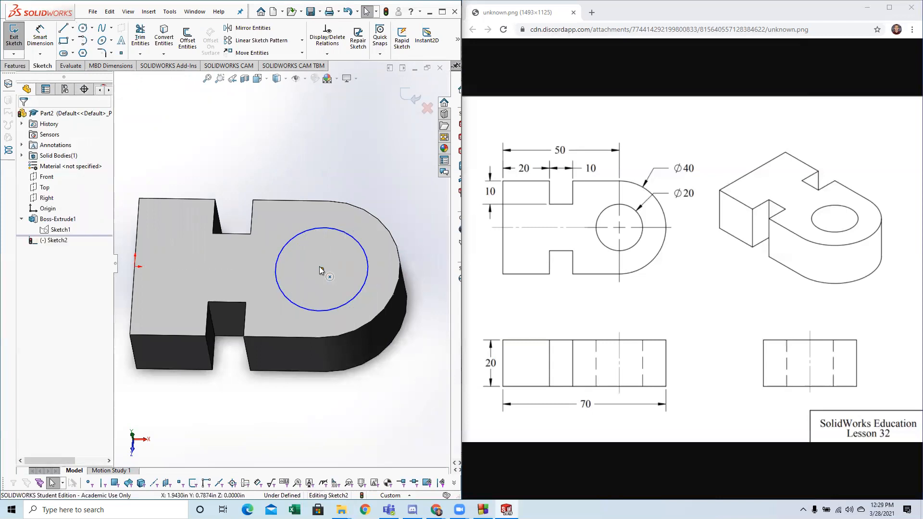
Step: Dimension the circle's diameter on the upper face and set it to 20 mm
left_click(36, 32)
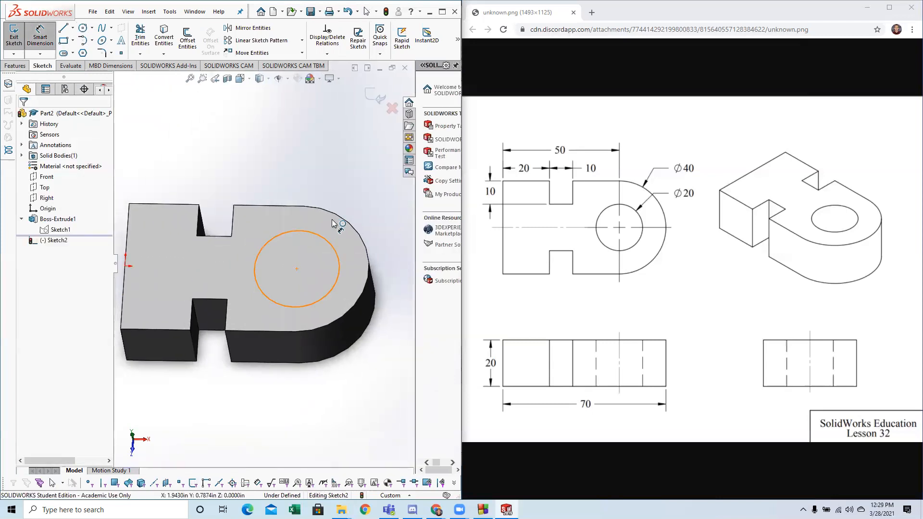
left_click(338, 251)
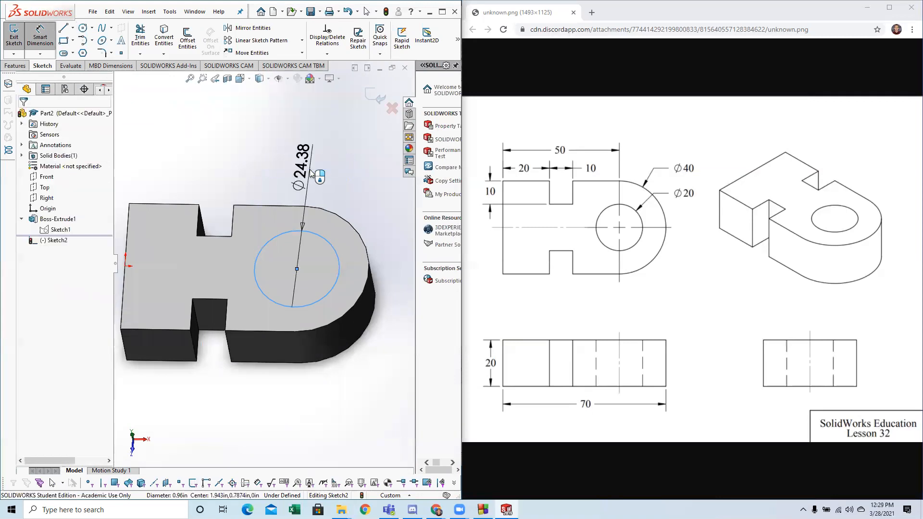
left_click(312, 171)
type("20")
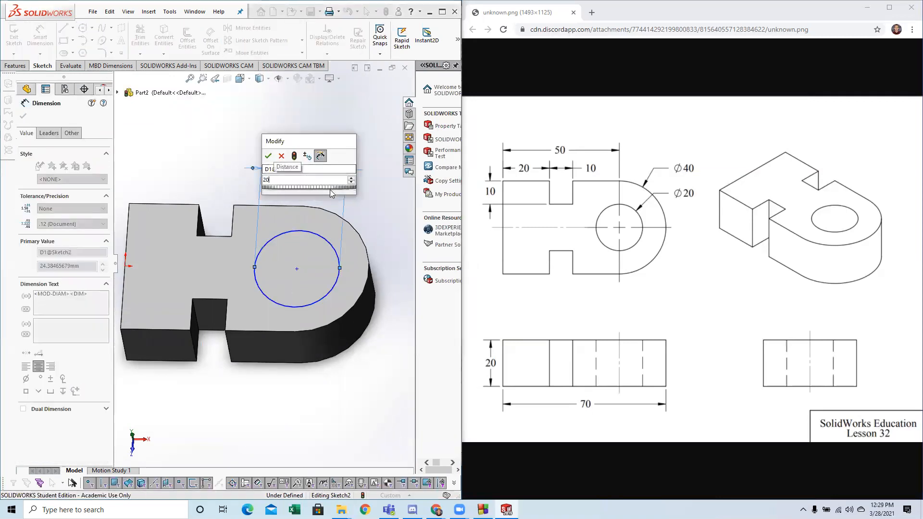
key("Return")
key("Escape")
Step: Make the circle's centre concentric with the curved edge of the rounded end, and exit the sketch
mouse_move(297, 269)
left_mouse_down()
mouse_move(237, 273)
mouse_move(305, 269)
mouse_move(303, 302)
mouse_move(299, 271)
left_mouse_up()
key("Escape")
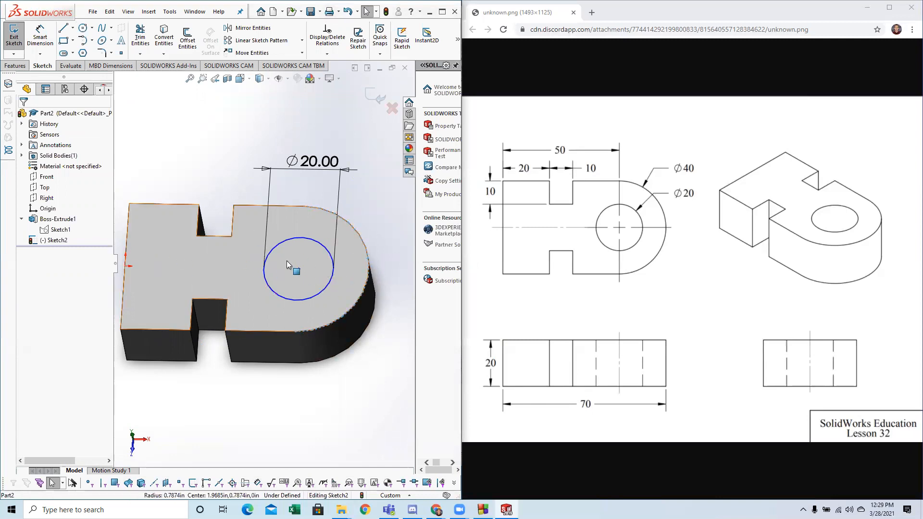
left_click(299, 270, "ctrl")
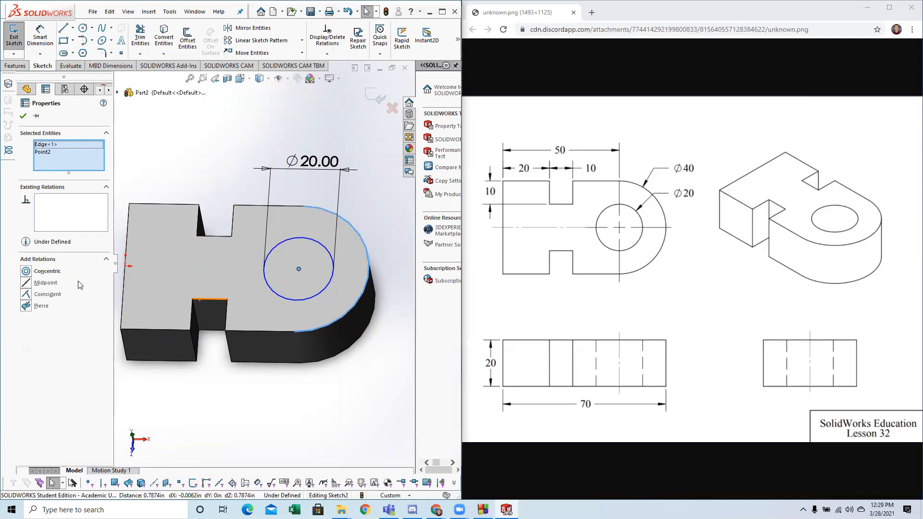
left_click(42, 272)
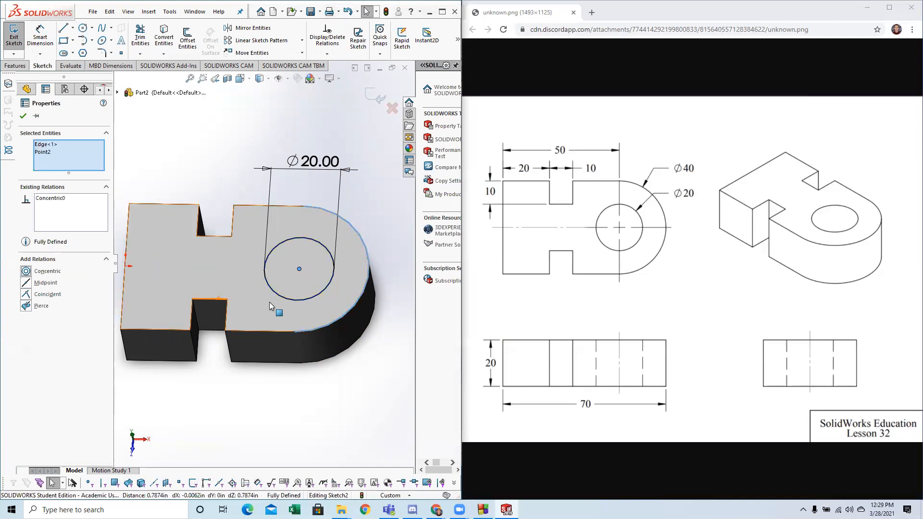
key("Escape")
left_click(299, 270)
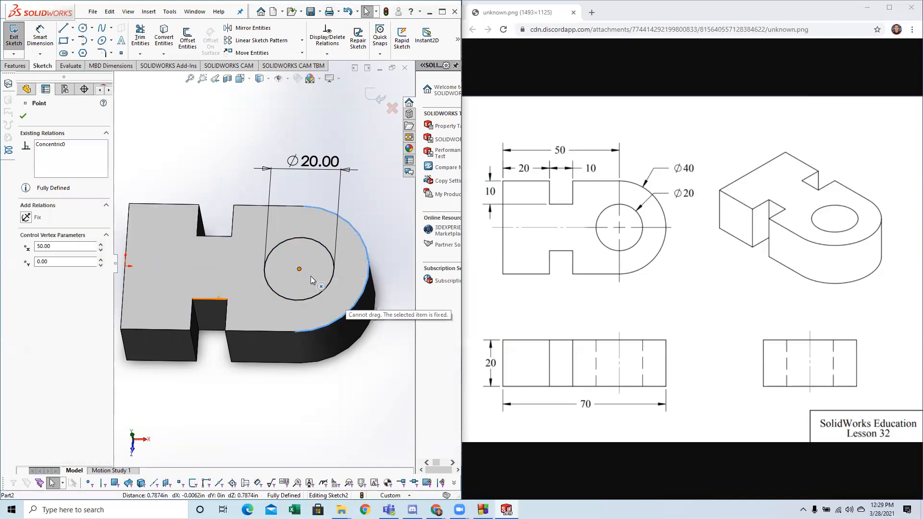
key("Escape")
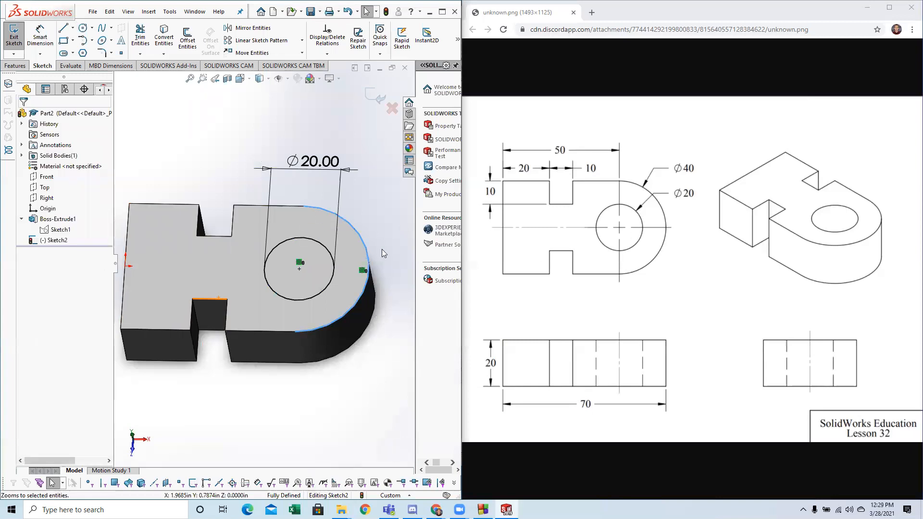
scroll(256, 247, "up", 1)
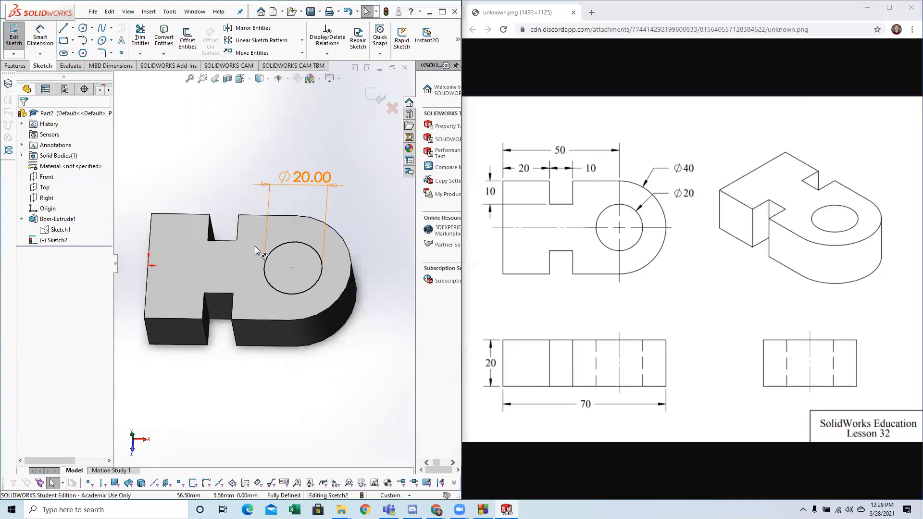
left_click(14, 52)
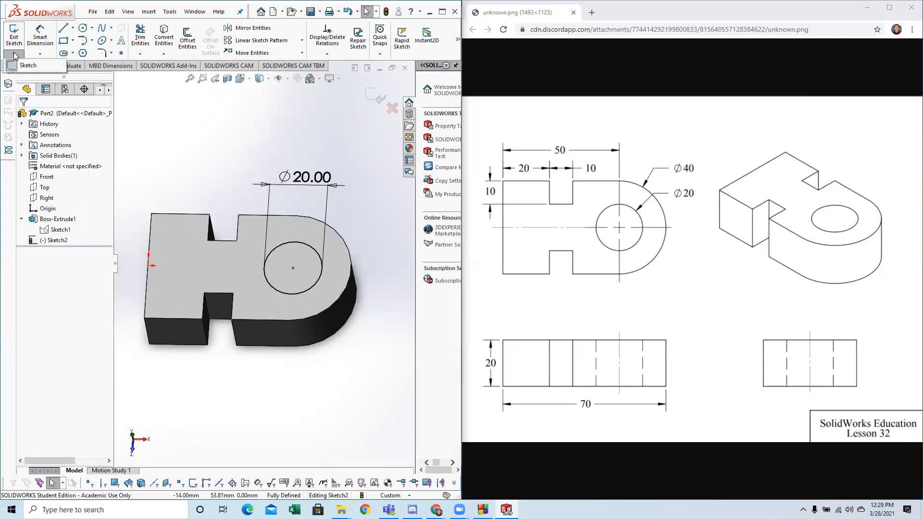
left_click(13, 64)
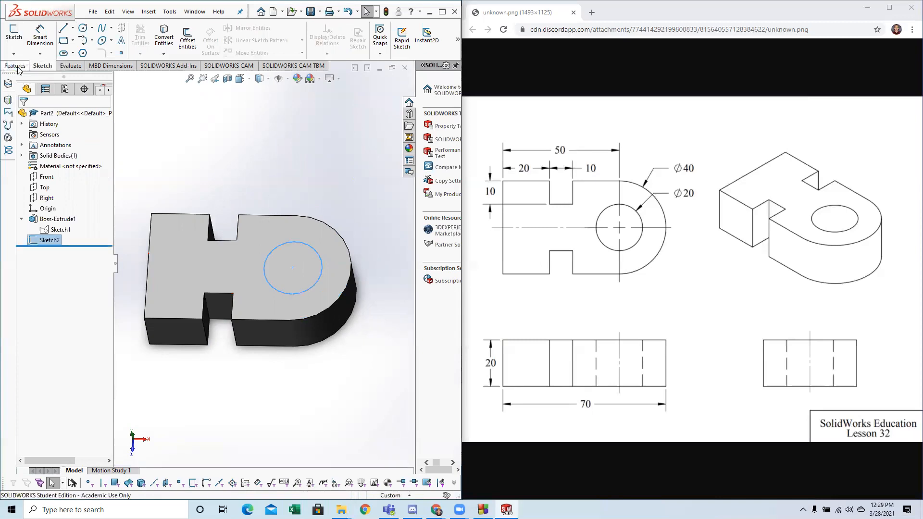
Step: Extrude-cut the 20 mm circle sketch with the Through All end condition
left_click(17, 69)
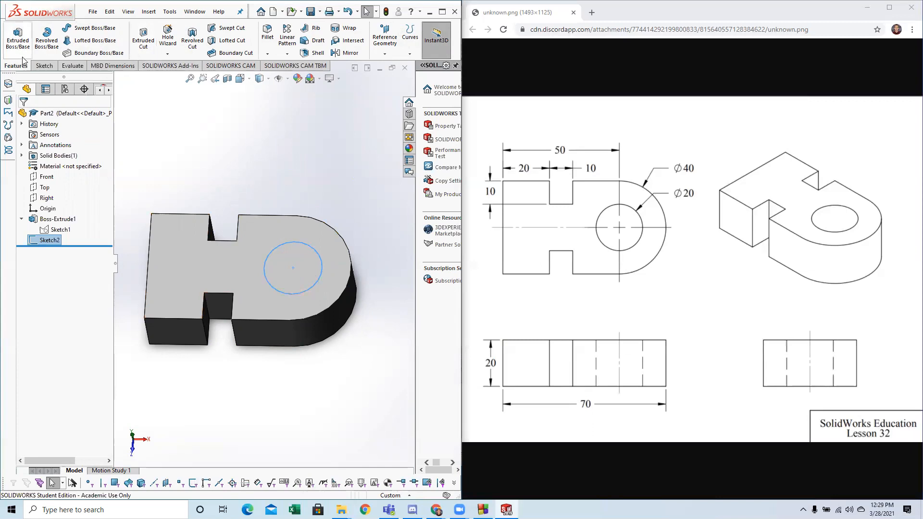
left_click(145, 43)
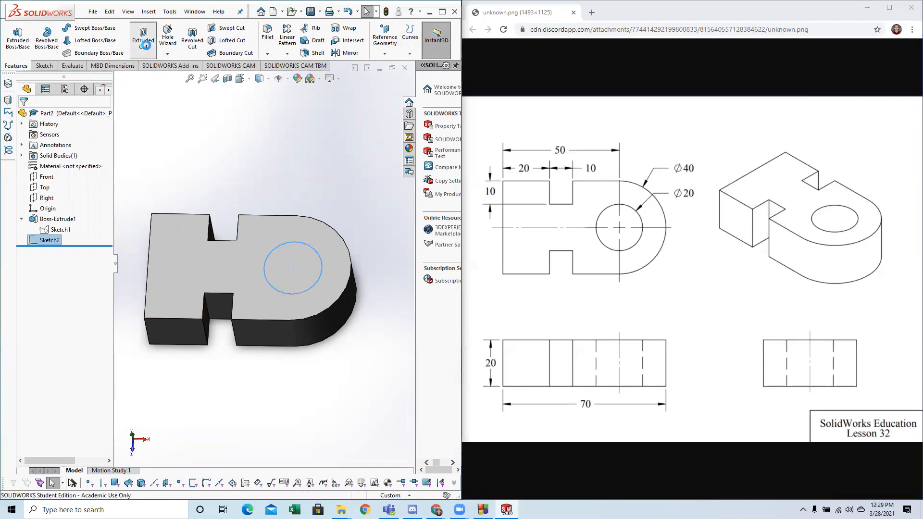
mouse_move(169, 347)
middle_mouse_down()
mouse_move(164, 287)
mouse_move(167, 337)
middle_mouse_up()
left_click(43, 174)
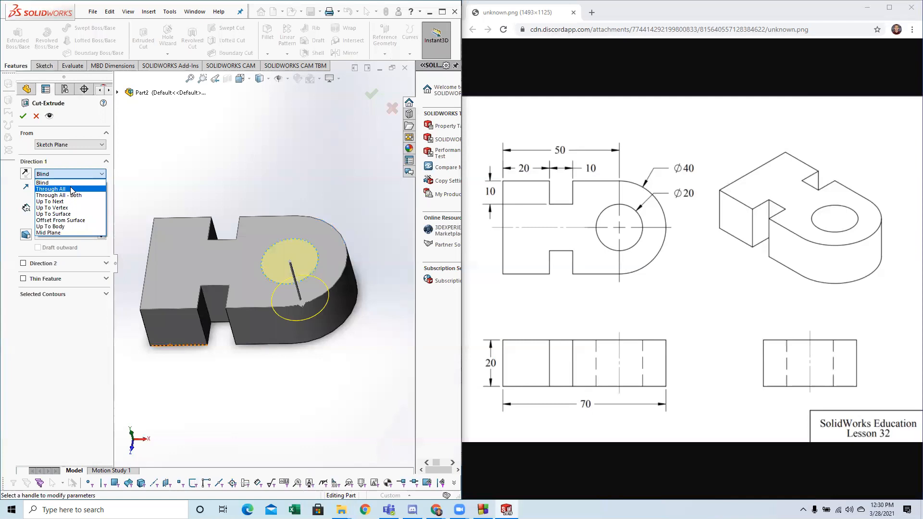
left_click(71, 189)
middle_click_drag(290, 335, 269, 367)
left_click(22, 117)
Step: Examine the finished part in isometric view and the circle sketch belonging to the cut feature
key("ctrl+7")
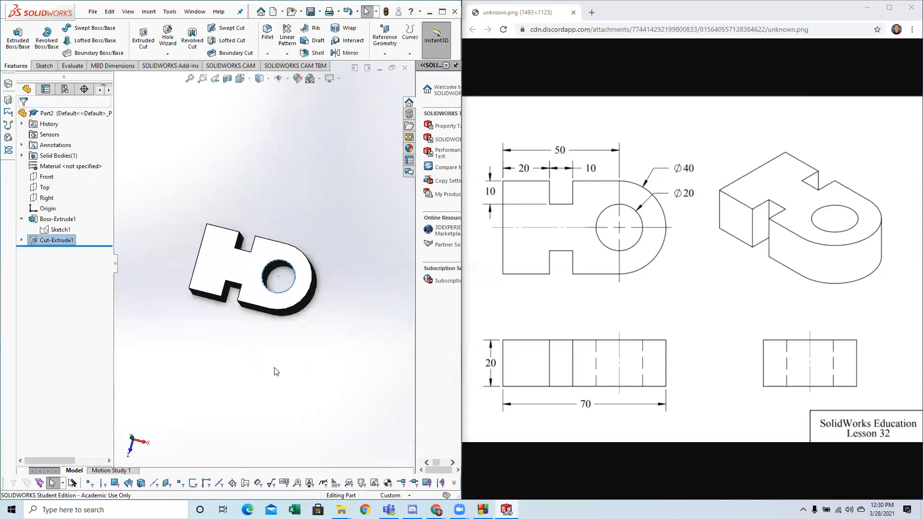
left_click(223, 338)
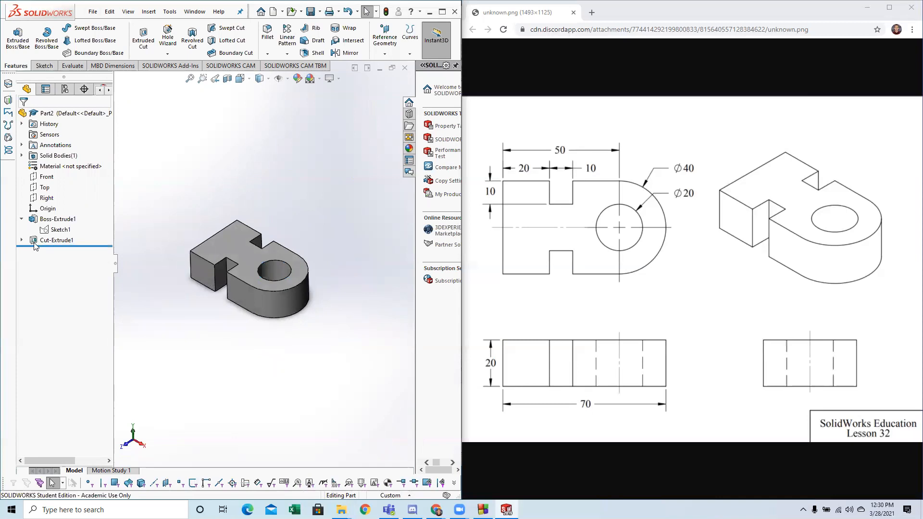
left_click(21, 240)
left_click(61, 250)
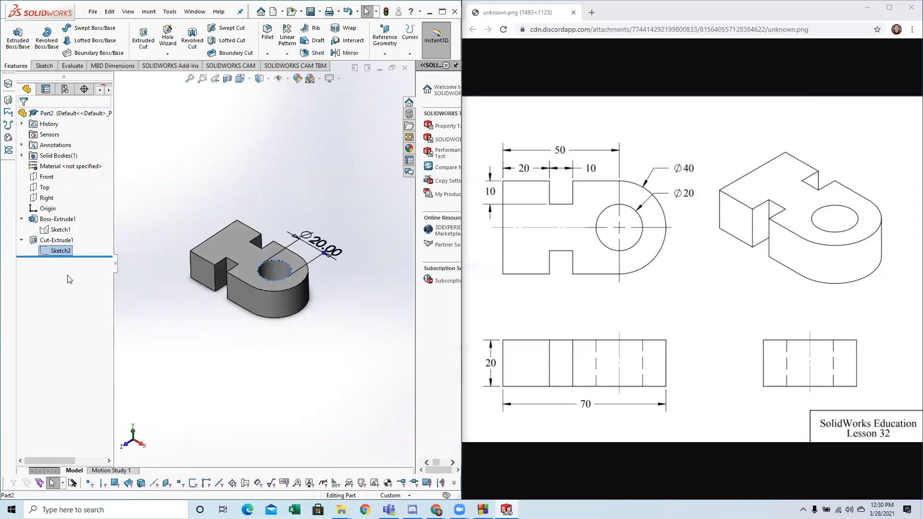
left_click(137, 278)
key("space")
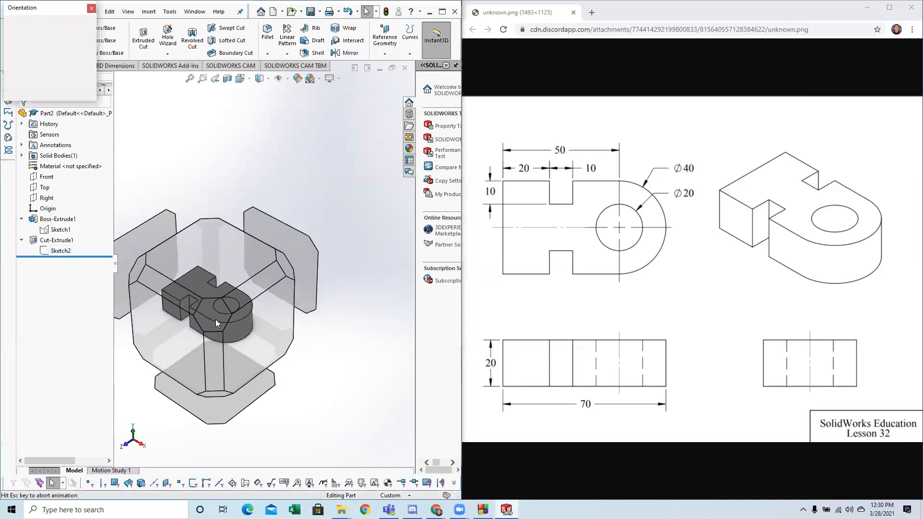
left_click(210, 325)
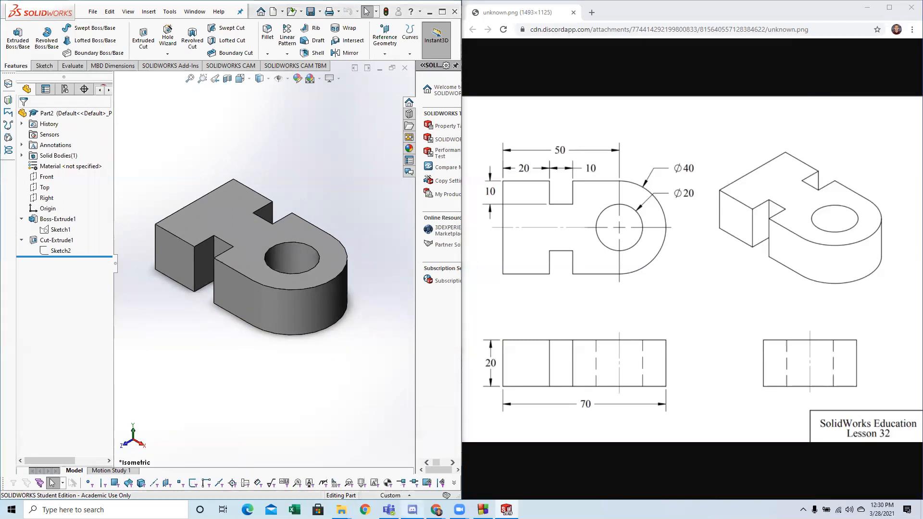
Step: Switch to Discord and watch the live screen share in the CAD Call channel in full screen
left_click(412, 510)
left_click(329, 351)
left_click(327, 324)
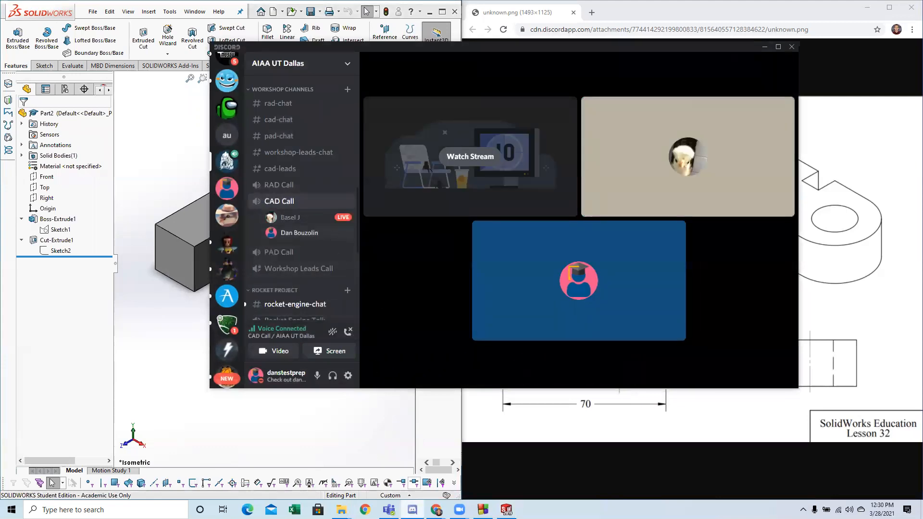
left_click(469, 162)
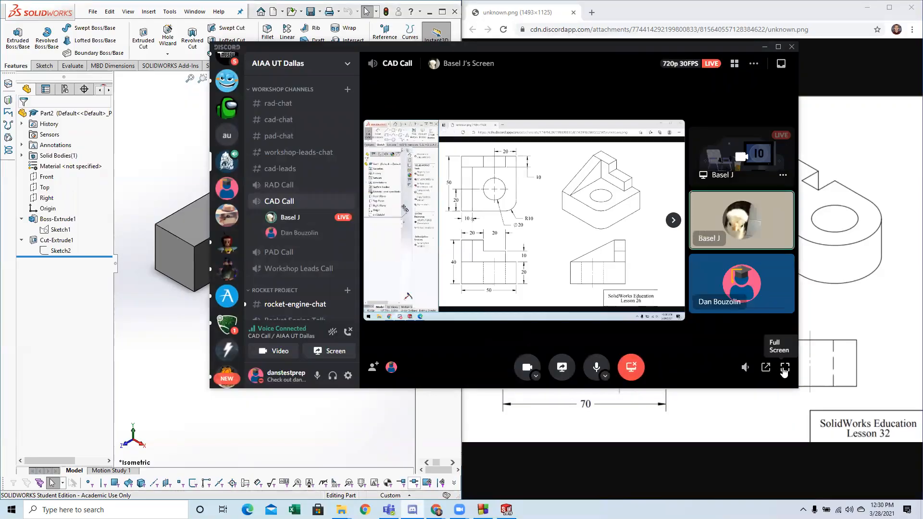
left_click(785, 367)
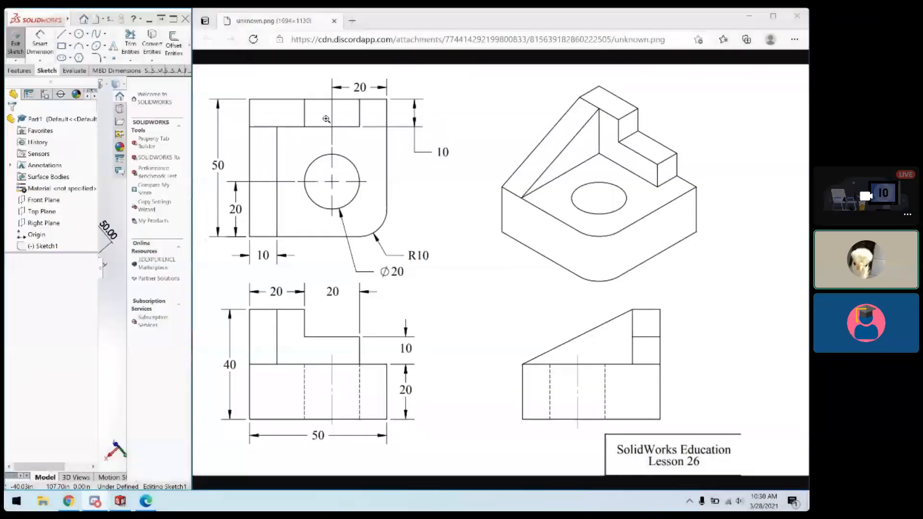
left_click_drag(440, 23, 457, 8)
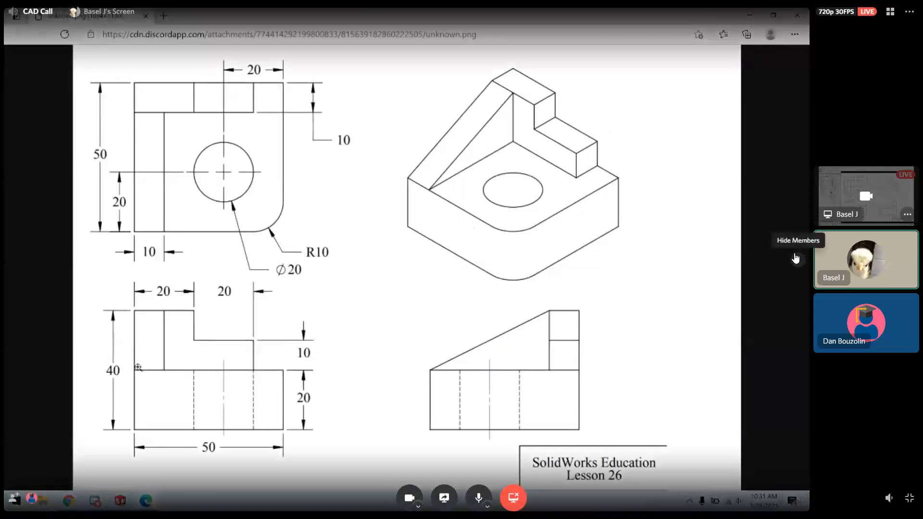
left_click(796, 258)
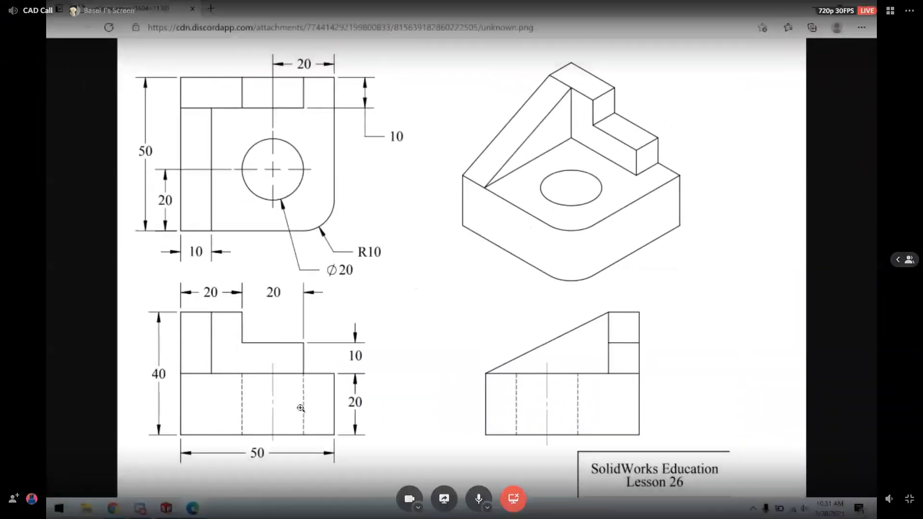
left_click(904, 259)
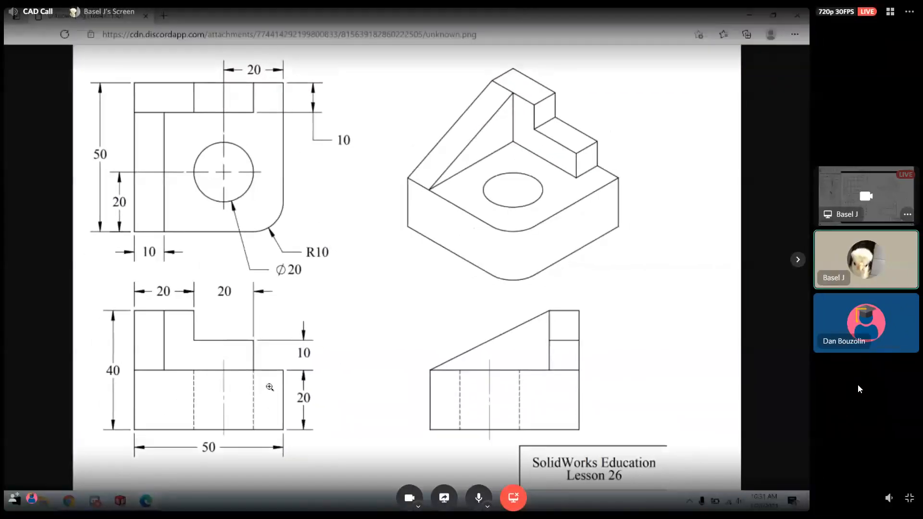
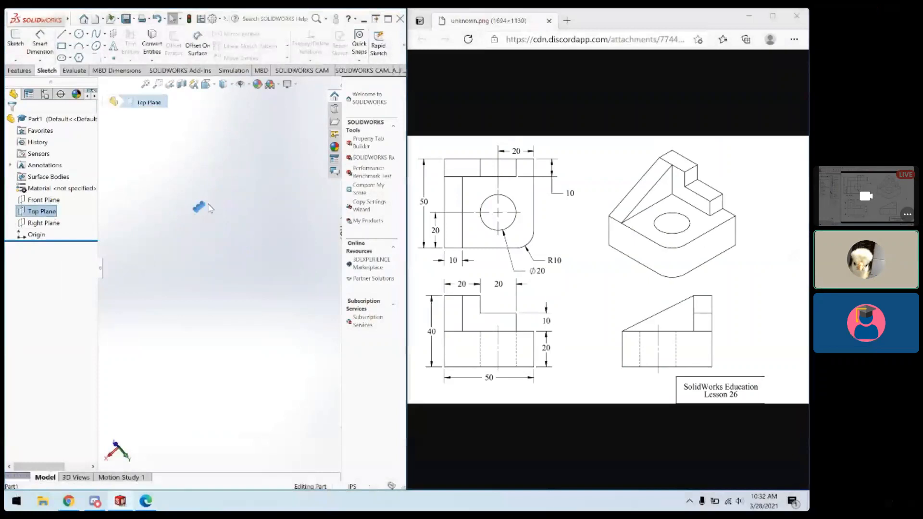
Step: Start a new sketch on the Top Plane of the empty part for the Lesson 26 model
scroll(166, 229, "down", 4)
scroll(177, 245, "down", 1)
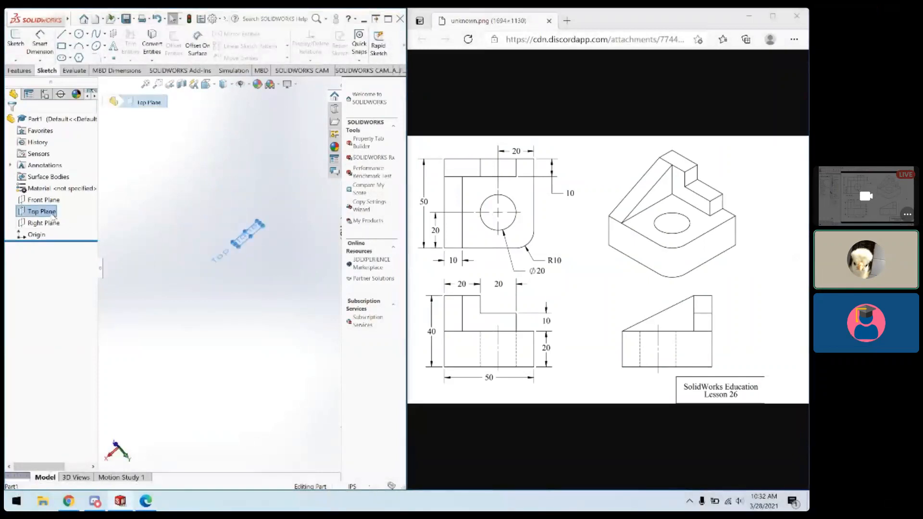
scroll(233, 279, "down", 2)
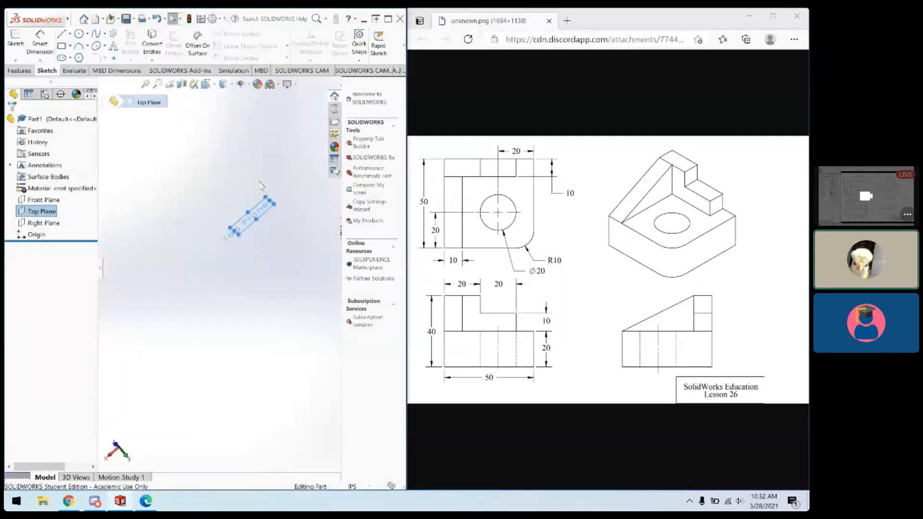
left_click(16, 43)
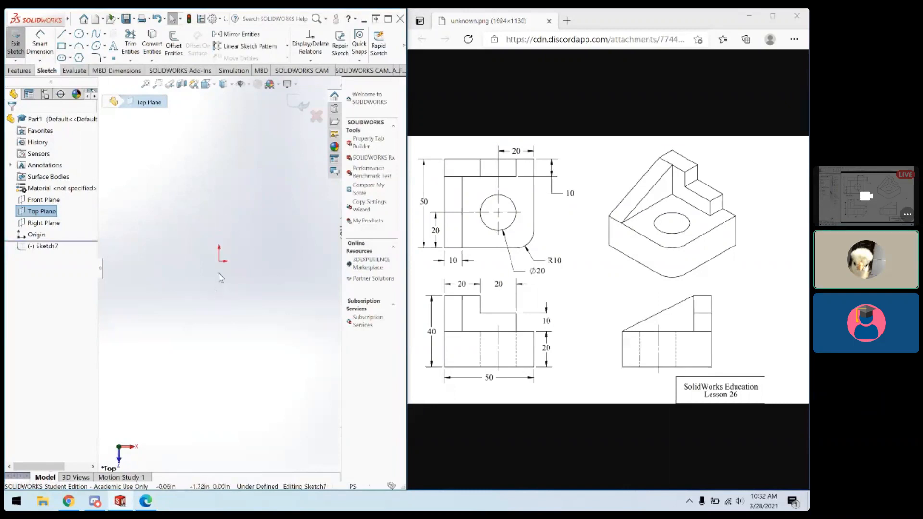
Step: Orbit the view away from the sketch plane and reorient it normal to the active sketch
scroll(215, 294, "up", 4)
scroll(255, 294, "down", 1)
middle_click_drag(253, 293, 184, 253)
scroll(279, 247, "down", 3)
scroll(233, 270, "down", 2)
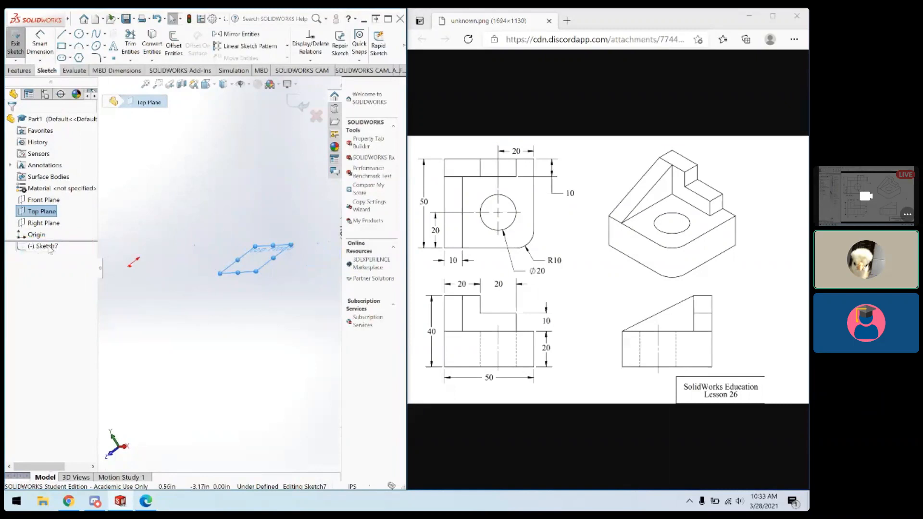
right_click(30, 247)
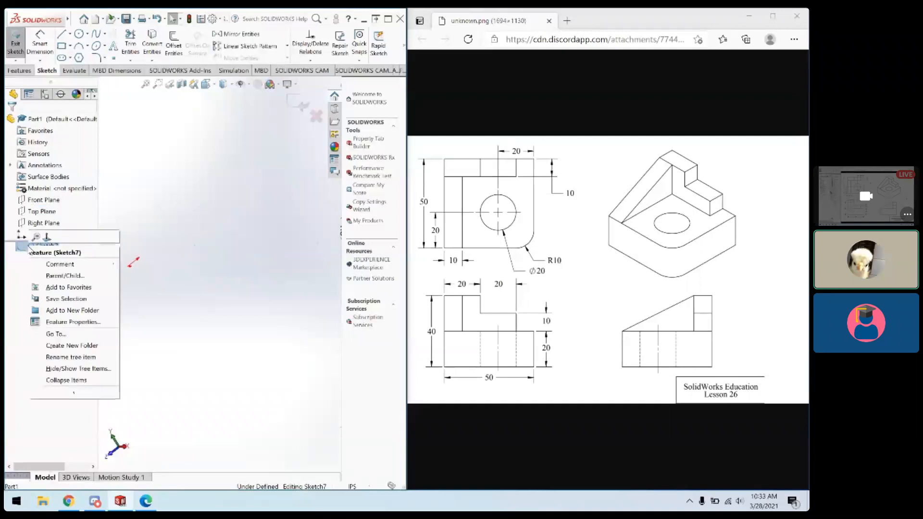
left_click(48, 236)
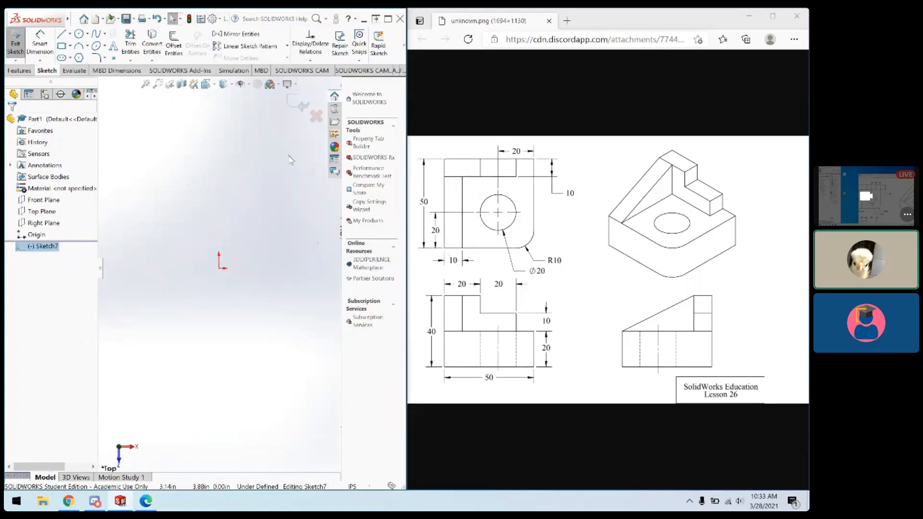
Step: Sketch a corner rectangle about 3.35 in wide and 3.12 in high, with its lower-left corner at the origin
left_click(62, 46)
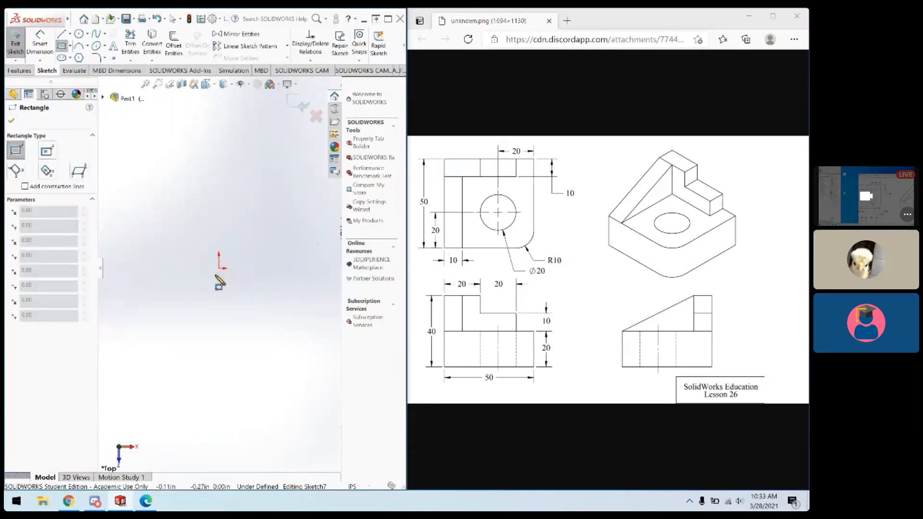
left_click_drag(218, 268, 308, 186)
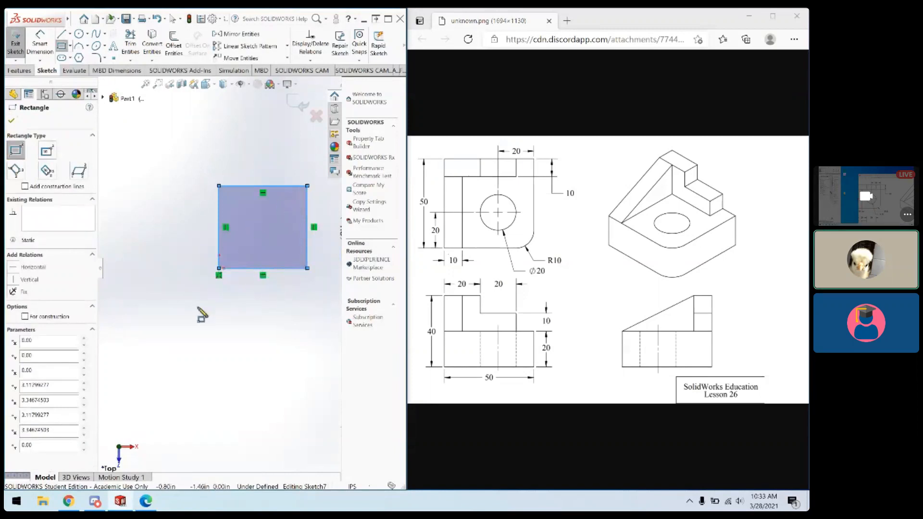
left_click(15, 123)
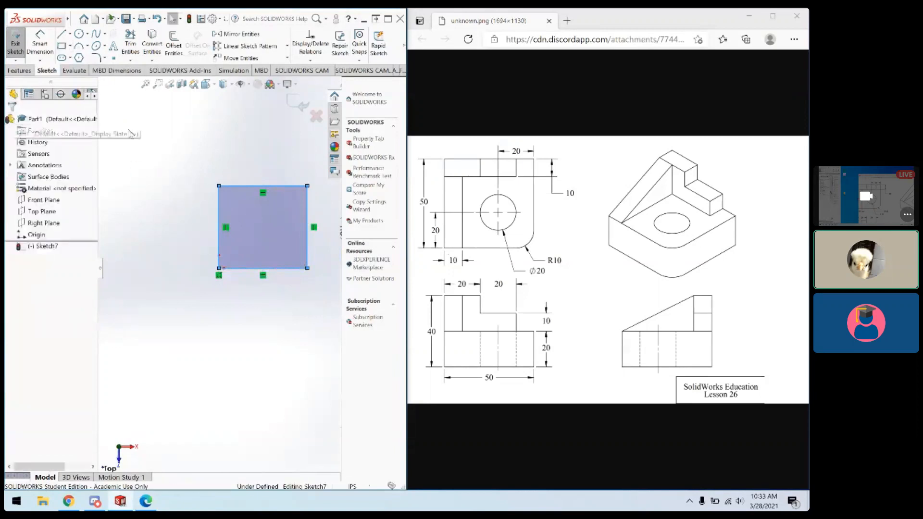
Step: Hide the sketch relation symbols, restore their display and clear the rectangle selection
left_click(247, 85)
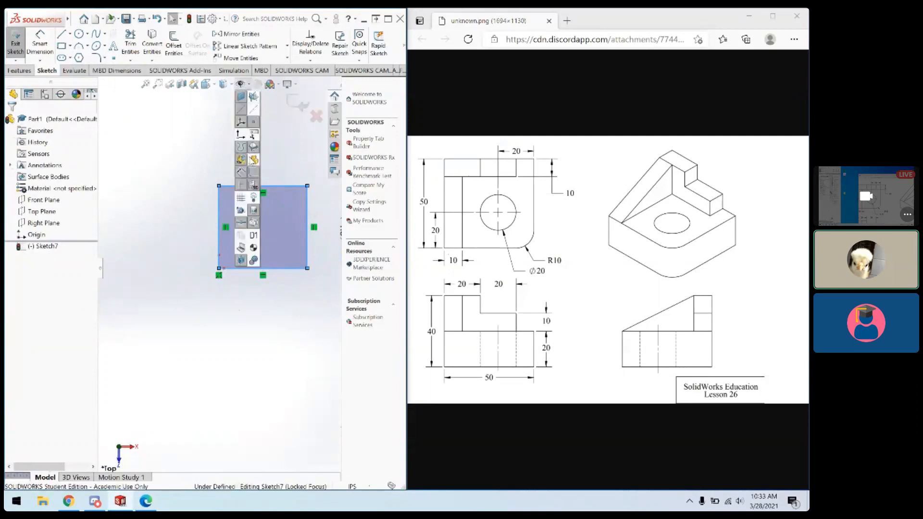
left_click(241, 187)
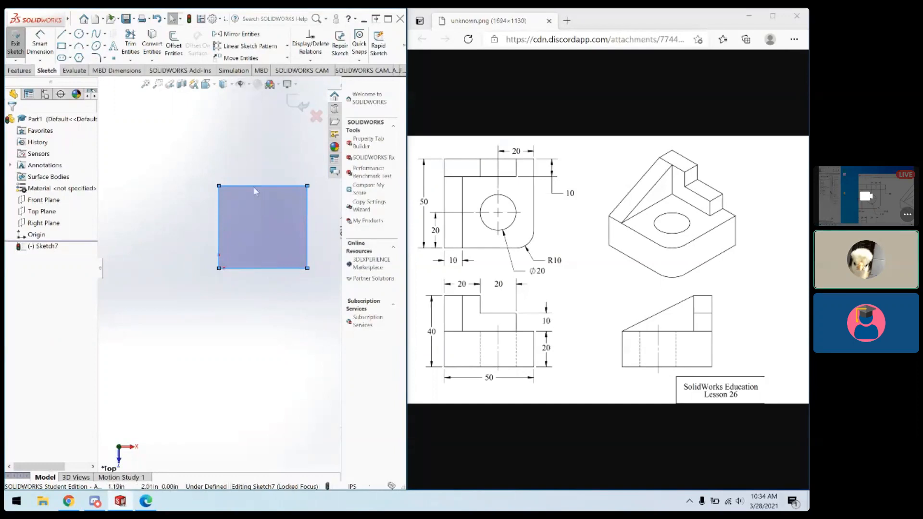
left_click(240, 83)
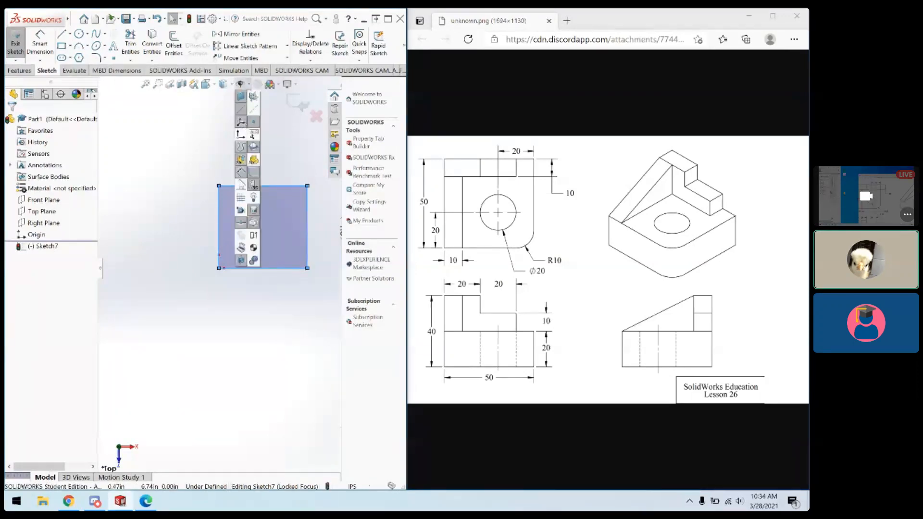
left_click(241, 187)
left_click(275, 315)
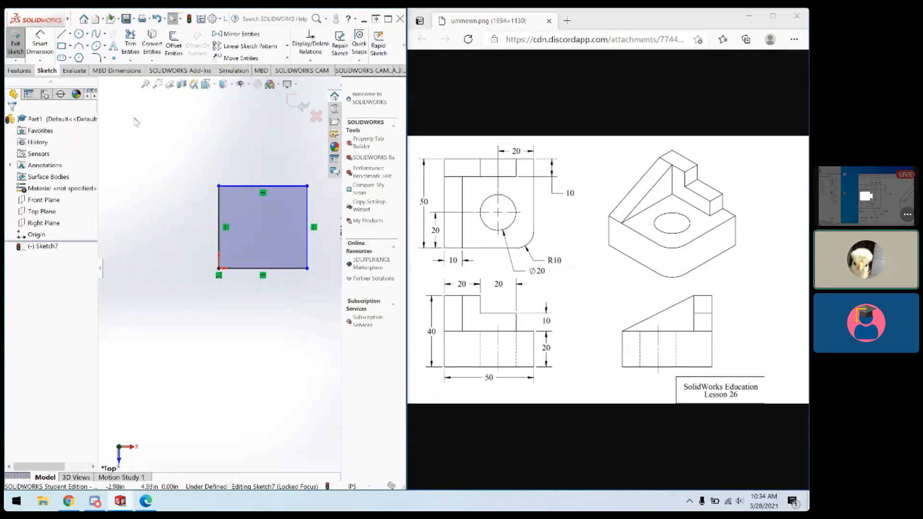
Step: Sketch a circle with a radius of about 0.72 in inside the rectangle
left_click(79, 34)
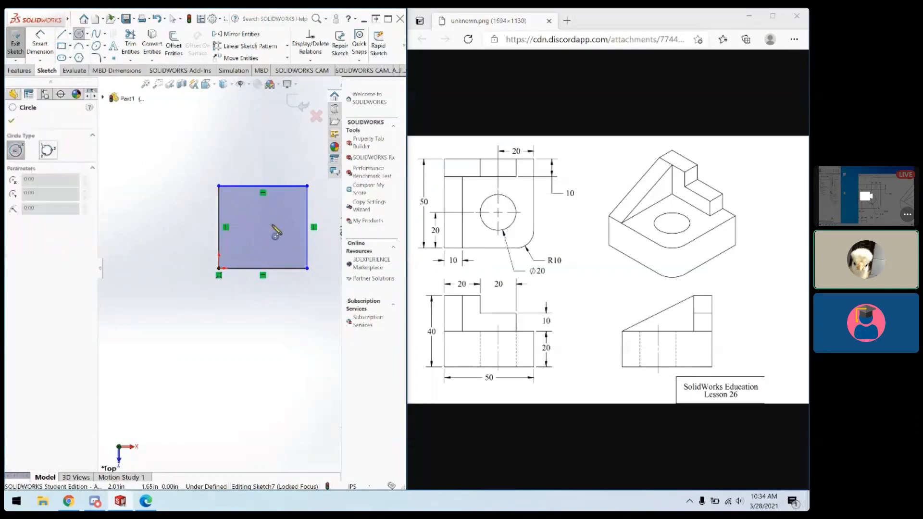
left_click(272, 225)
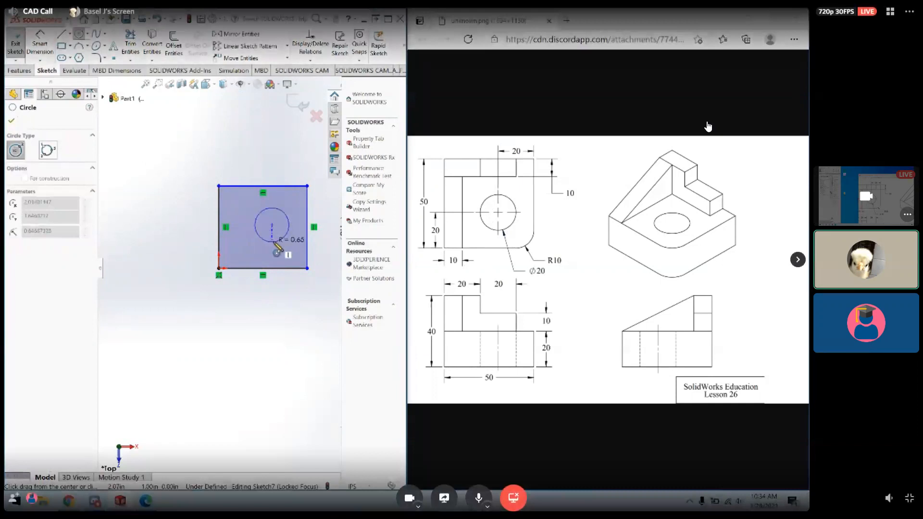
left_click(272, 245)
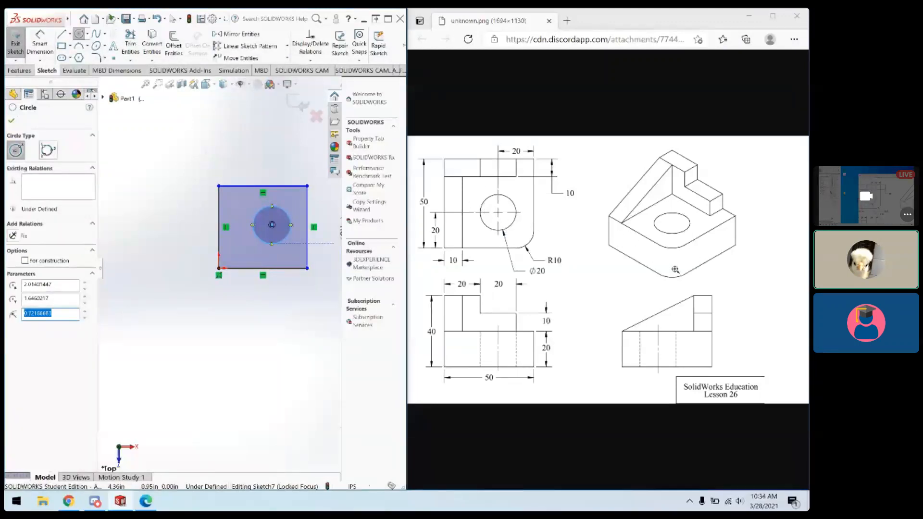
Step: Dimension the rectangle's upper edge and set its length to 50 in
left_click(40, 44)
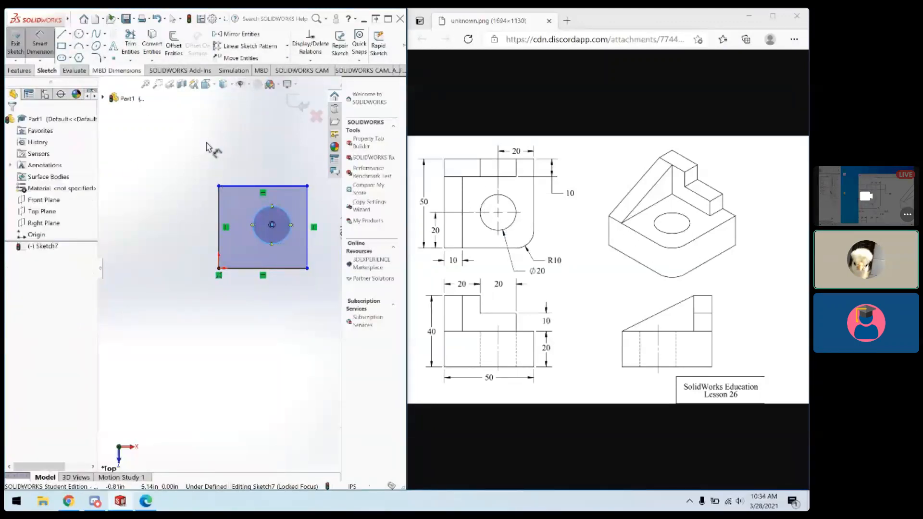
left_click(256, 186)
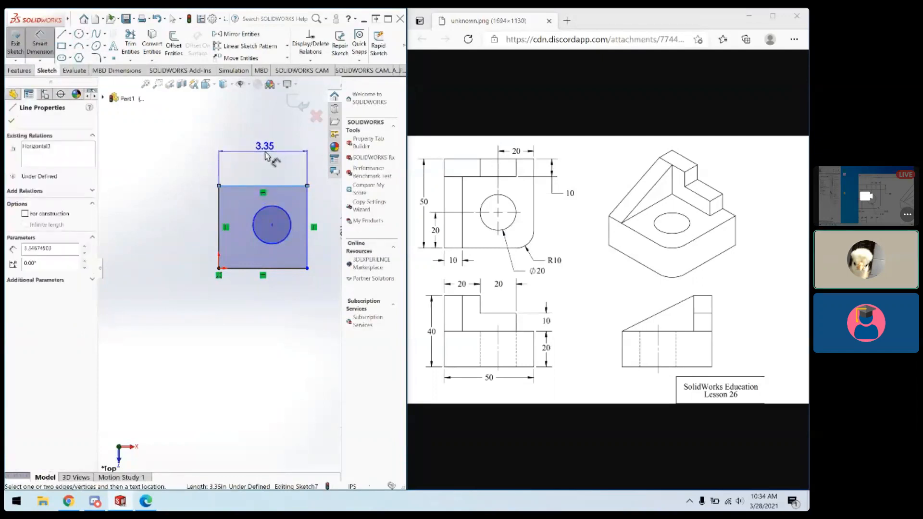
left_click(266, 156)
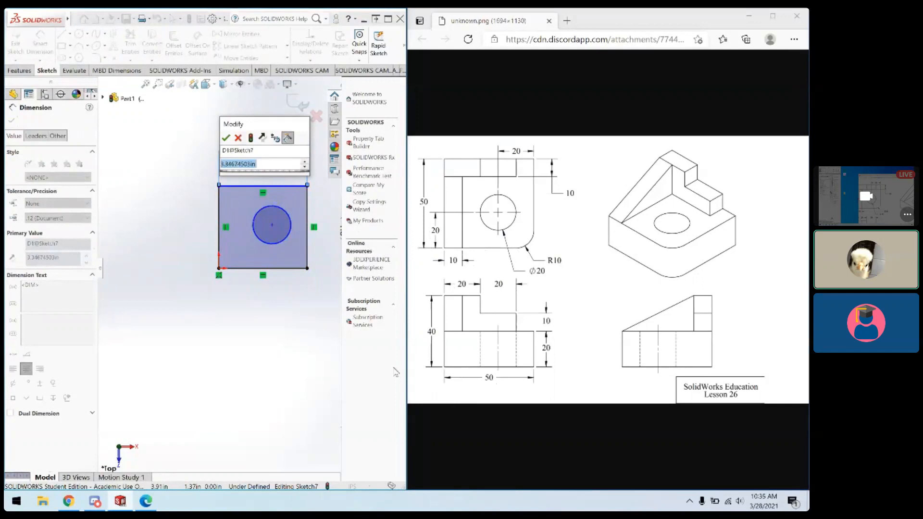
type("50")
key("Return")
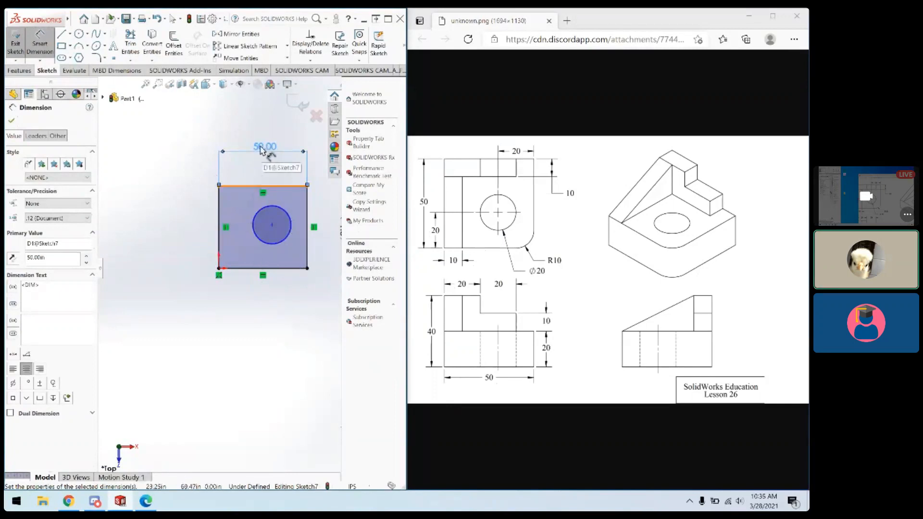
Step: Dimension the rectangle's left edge, set its height to 50 in and leave the dimension command
left_click(260, 191)
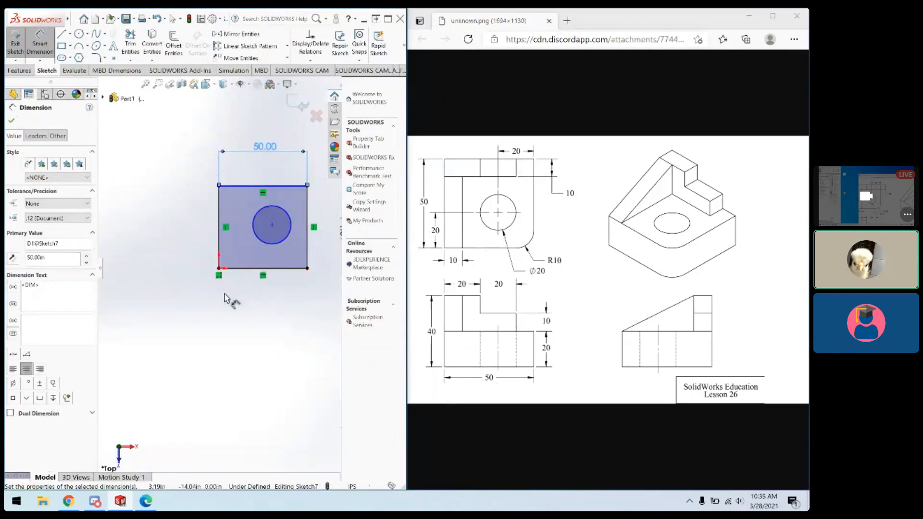
left_click(220, 230)
left_click(175, 221)
type("50")
key("Return")
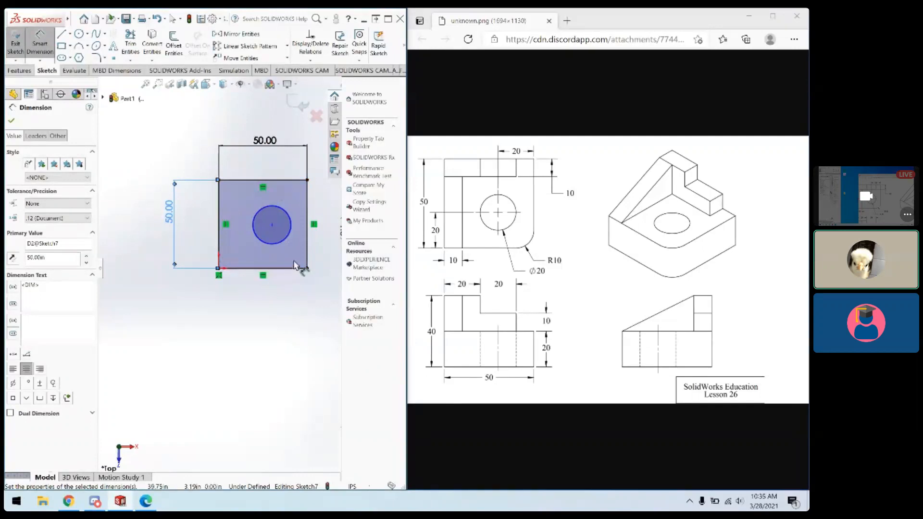
key("Escape")
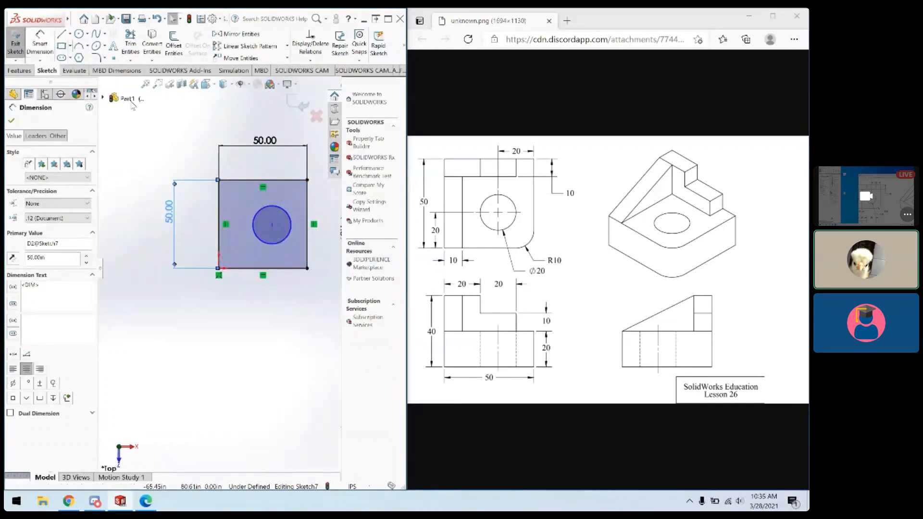
Step: Freely enlarge the circle to about 30.54 in in diameter and shift its centre inside the square
left_click_drag(279, 244, 269, 225)
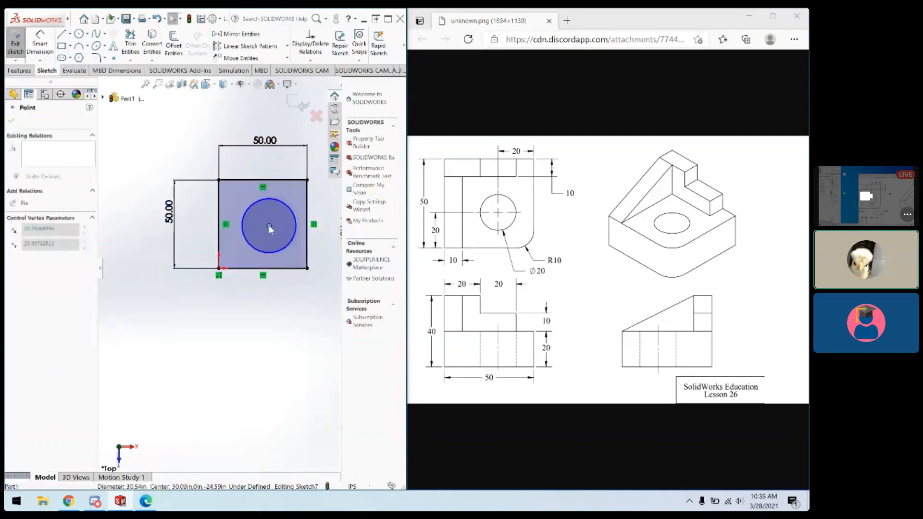
left_click(130, 168)
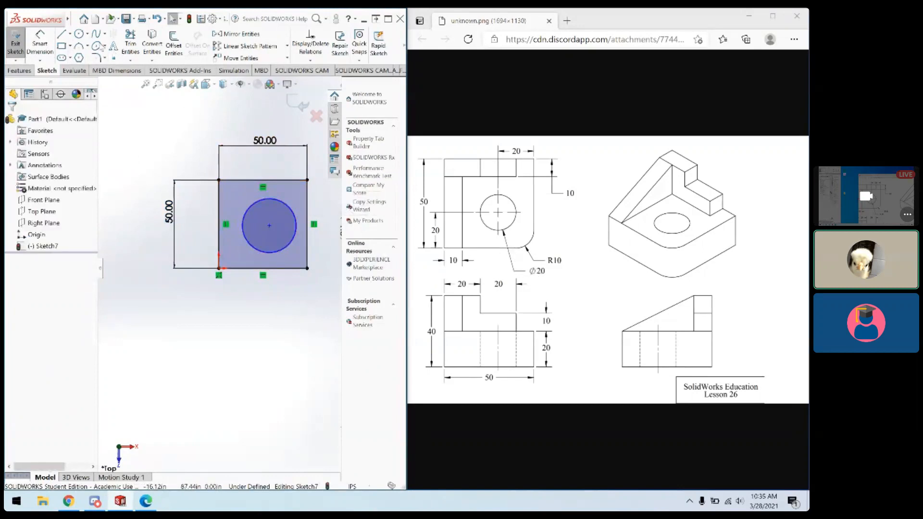
Step: Dimension the circle below the square and set its diameter to 20 in
left_click(295, 221)
left_click_drag(294, 222, 248, 225)
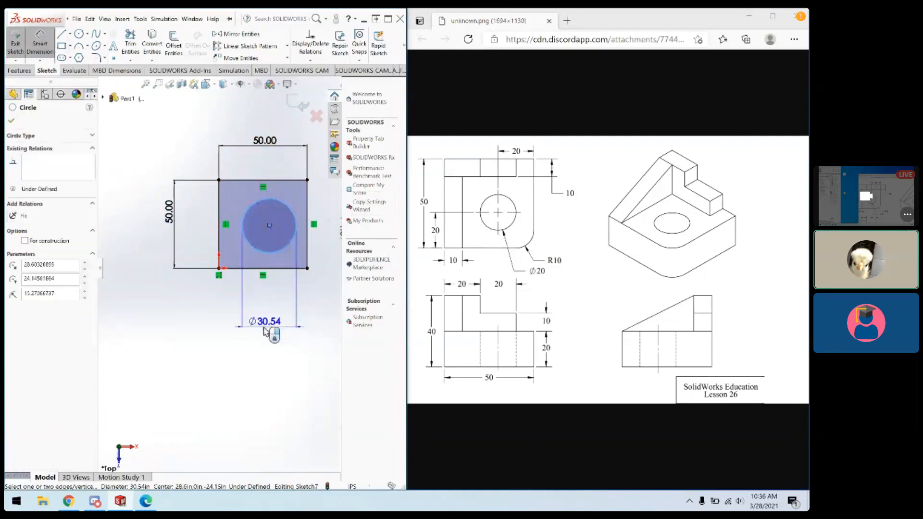
left_click(265, 331)
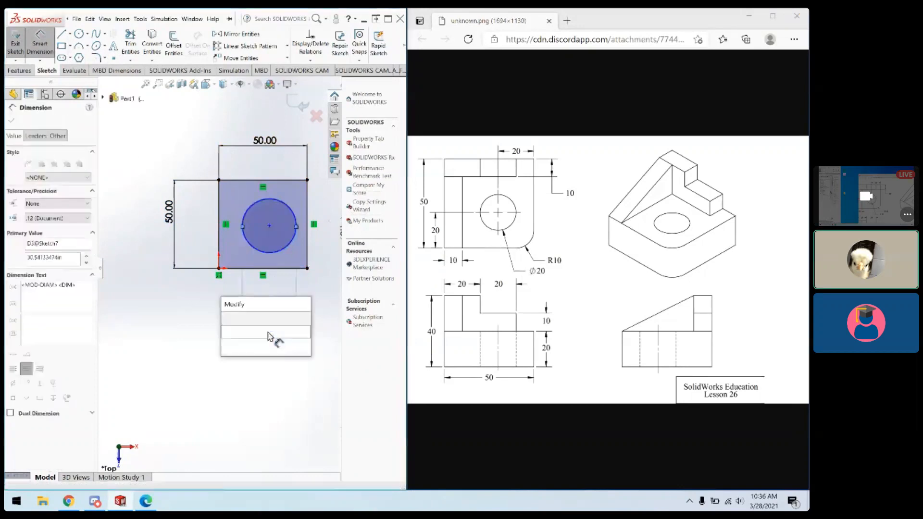
type("20")
key("Return")
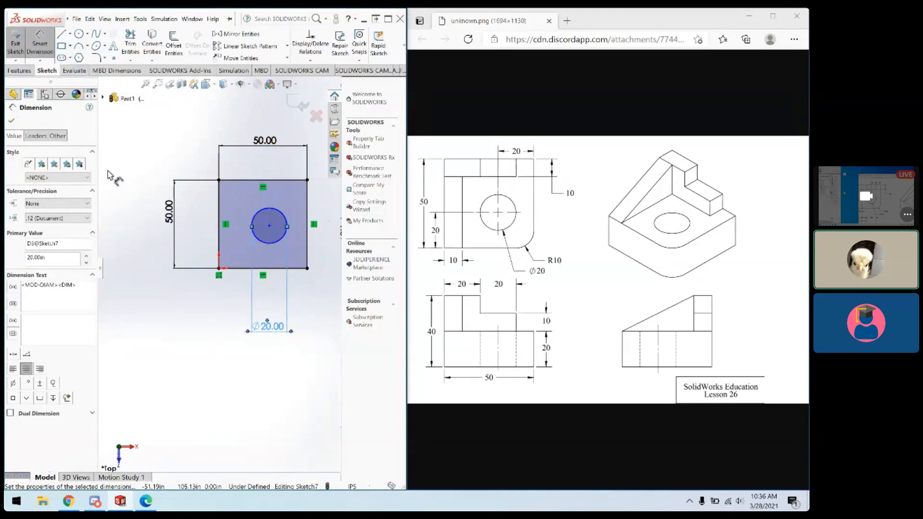
Step: Dimension the distance from the circle's centre to the square's right edge as 20 in
left_click(270, 226)
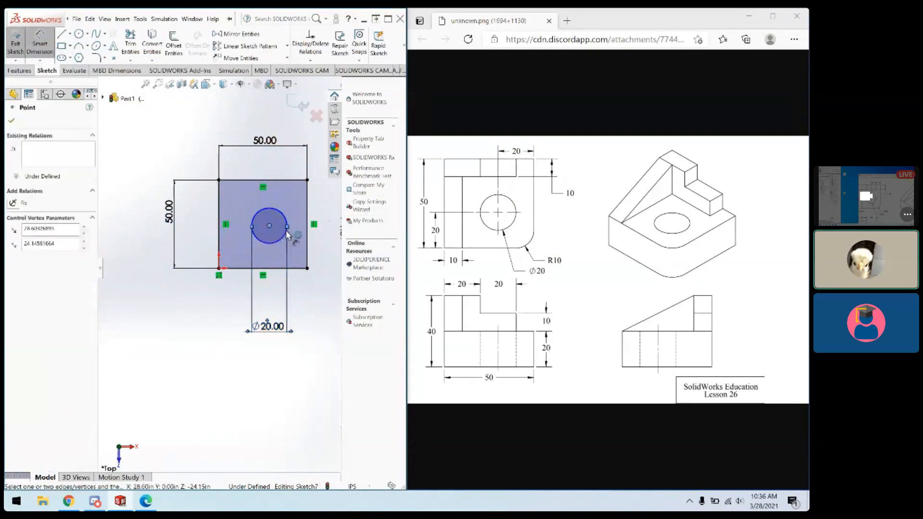
left_click(308, 222)
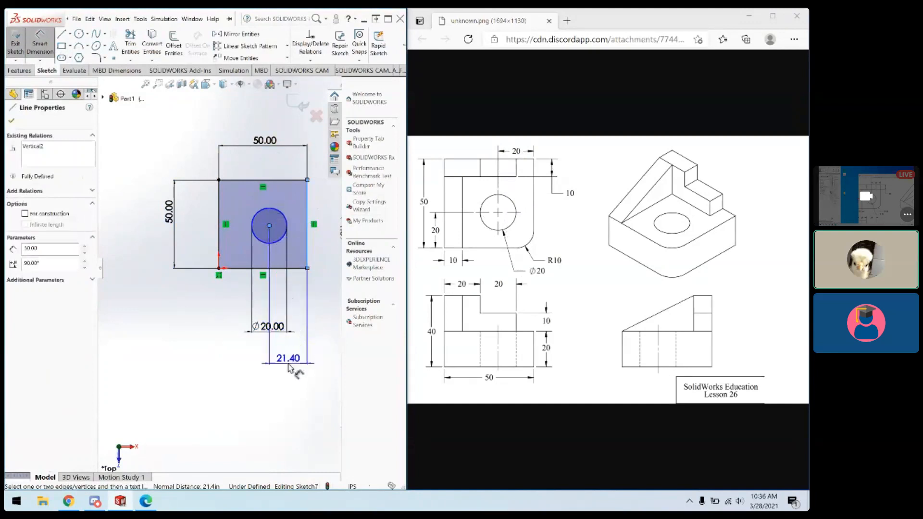
left_click(298, 302)
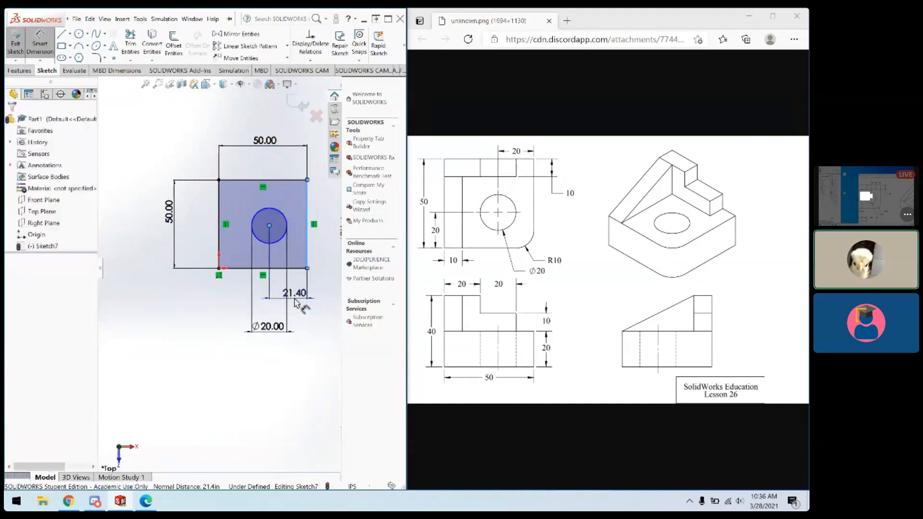
type("20")
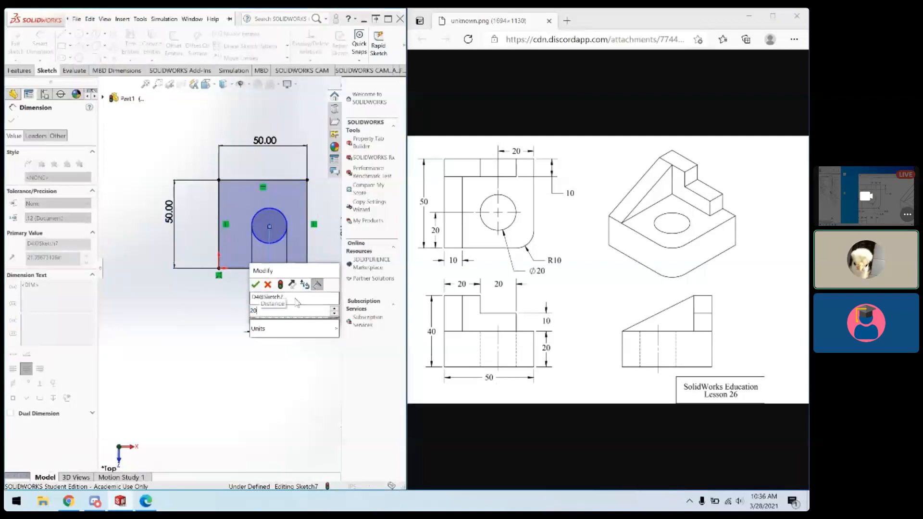
key("Return")
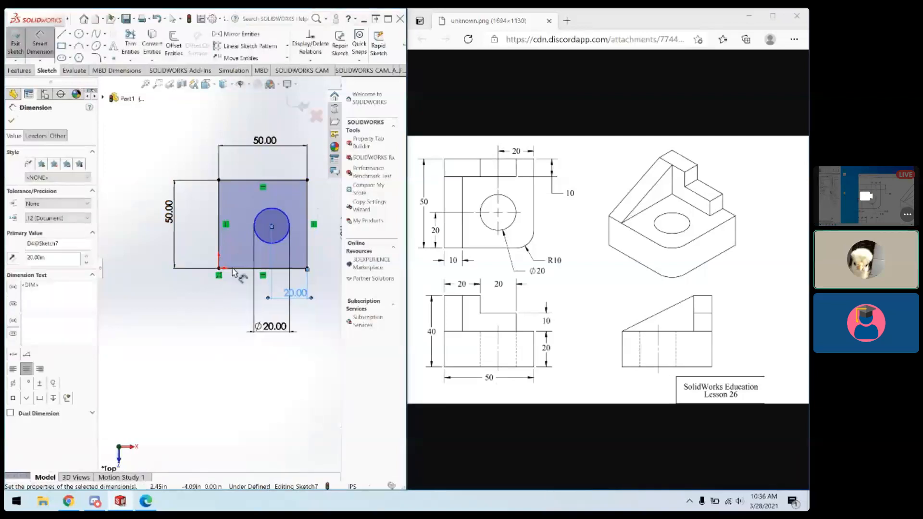
Step: Dimension the distance from the circle's centre to the square's lower edge as 20 in and leave Smart Dimension
left_click(272, 226)
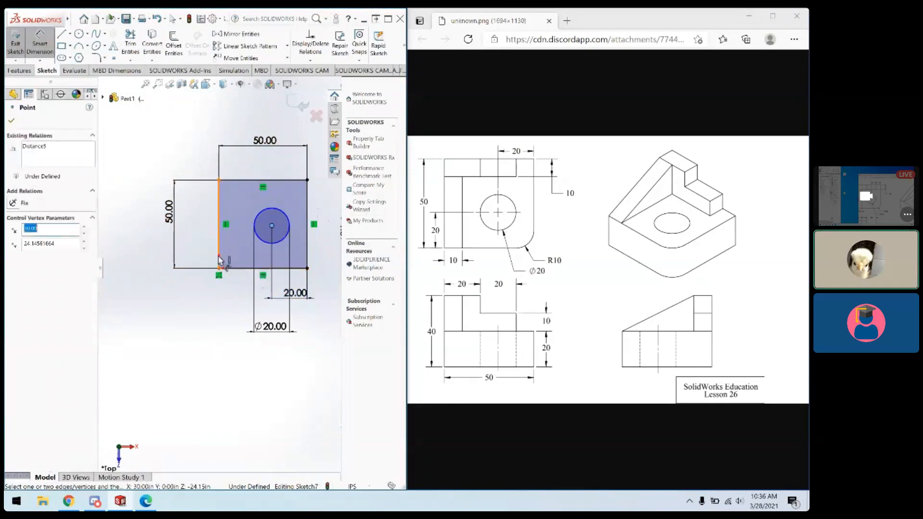
left_click(251, 268)
left_click(184, 250)
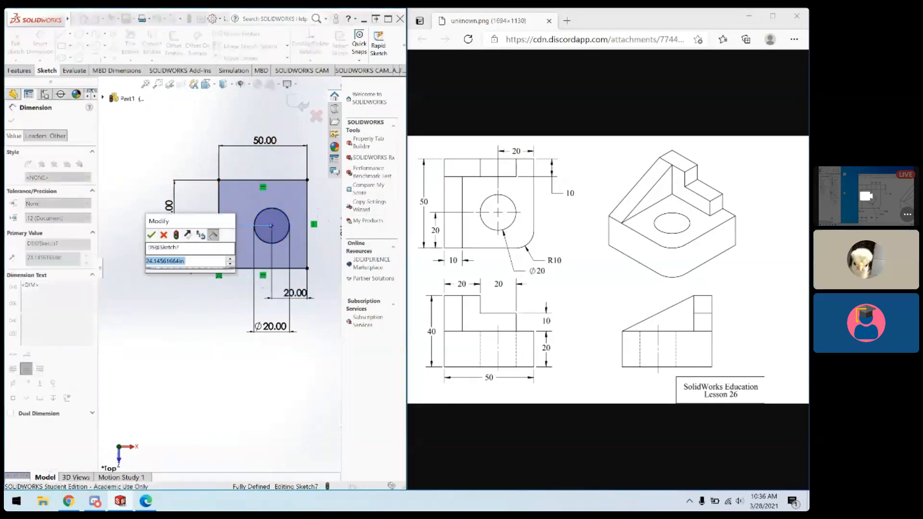
type("20")
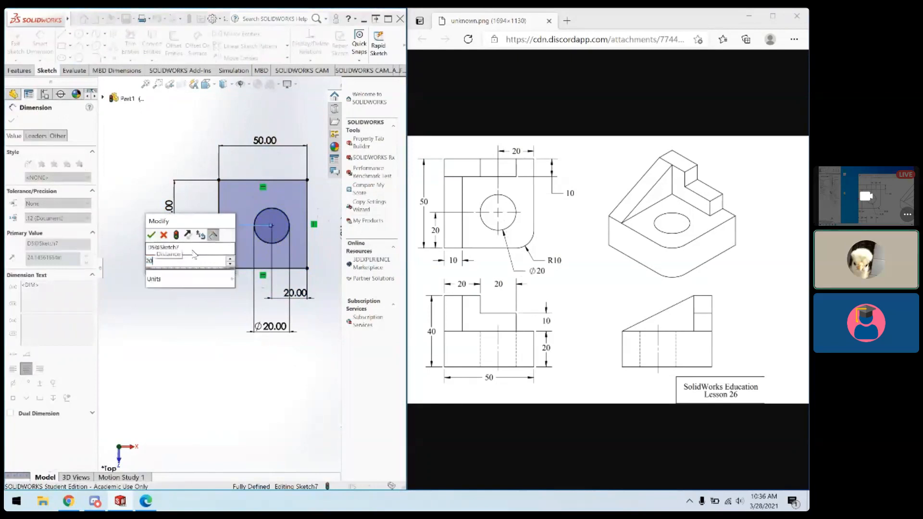
key("Return")
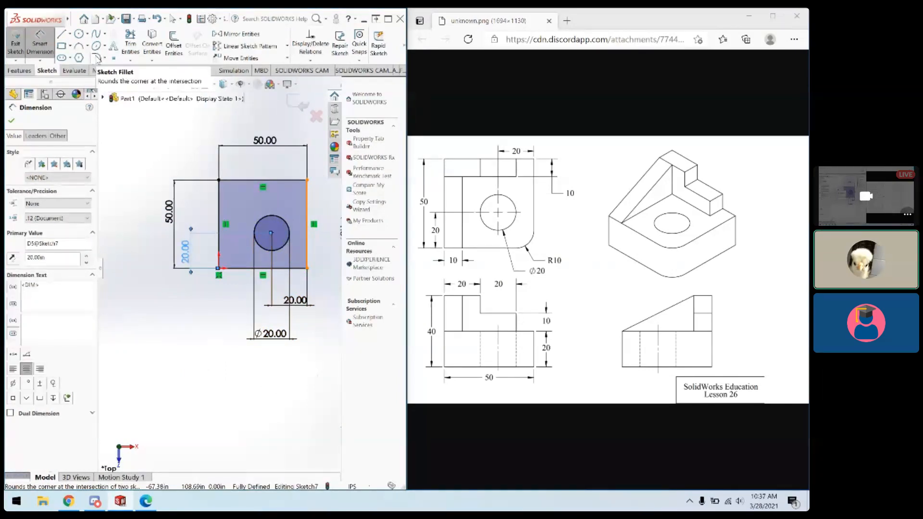
left_click(127, 263)
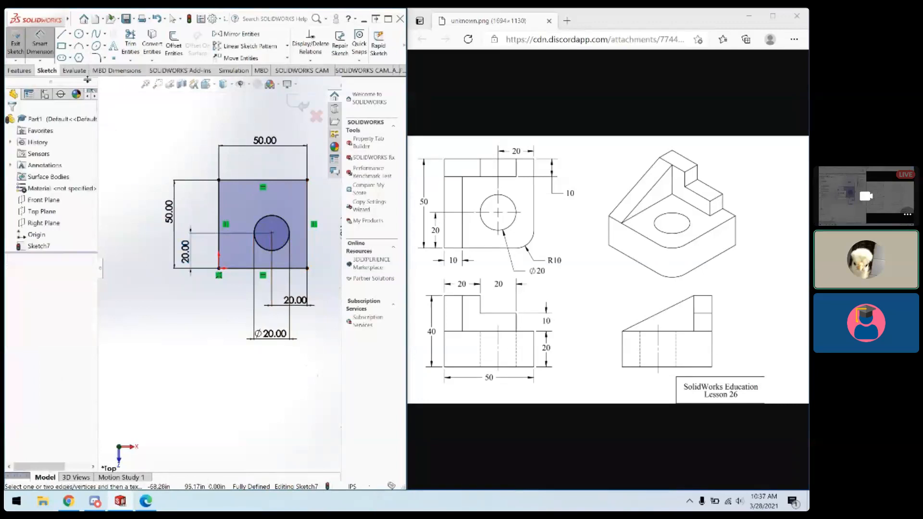
left_click(44, 52)
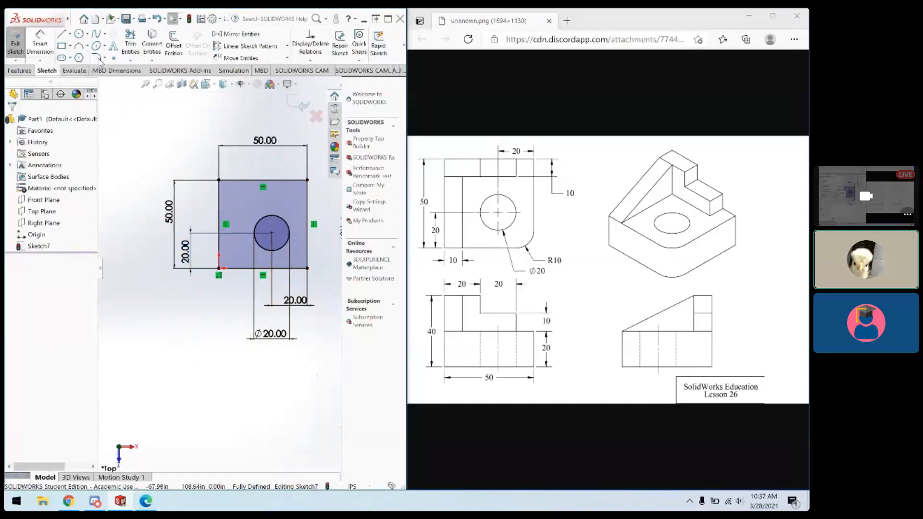
Step: Apply a 10 in radius sketch fillet to the square's lower-right corner
left_click(98, 58)
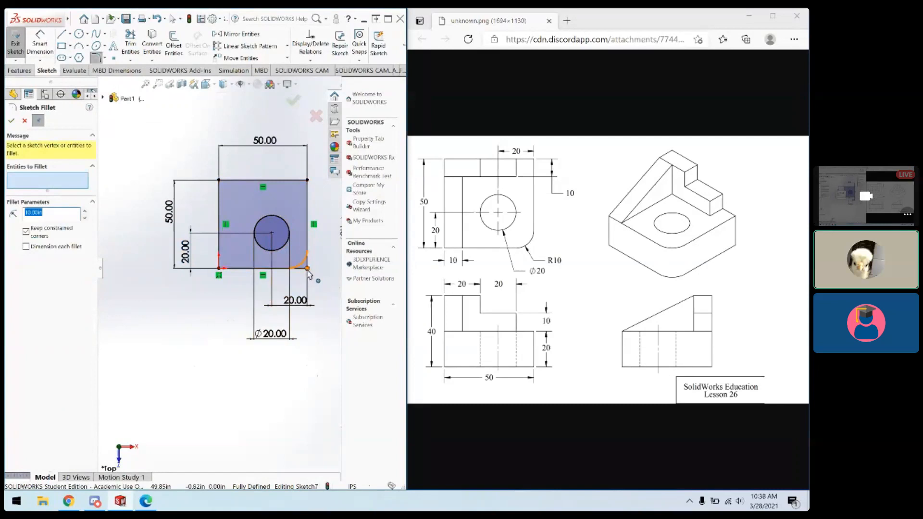
left_click(307, 269)
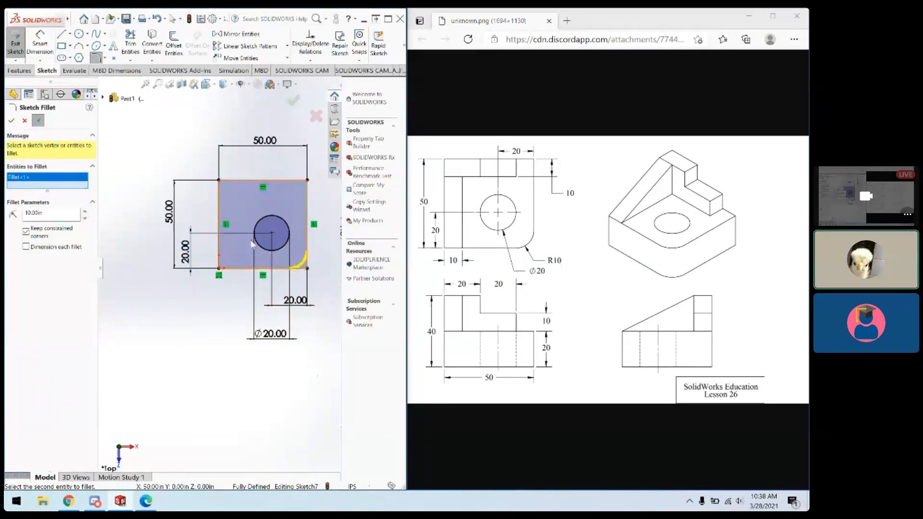
double_click(34, 213)
left_click(50, 213)
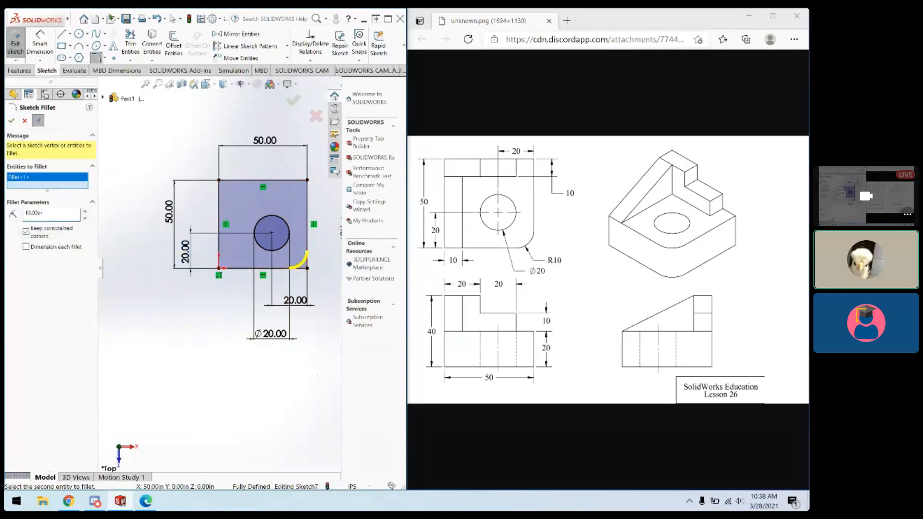
double_click(33, 213)
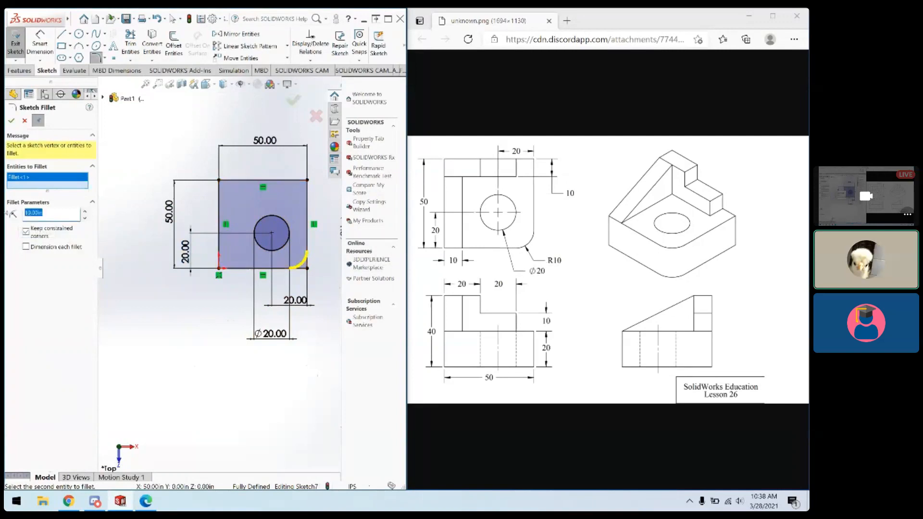
left_click(11, 120)
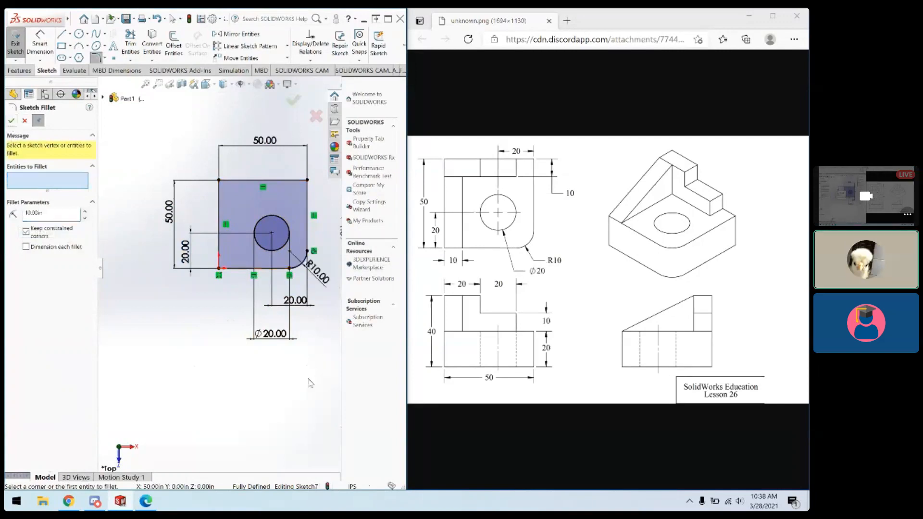
Step: Close the Sketch Fillet command and extrude the base sketch as a 20 in blind boss
scroll(269, 380, "up", 1)
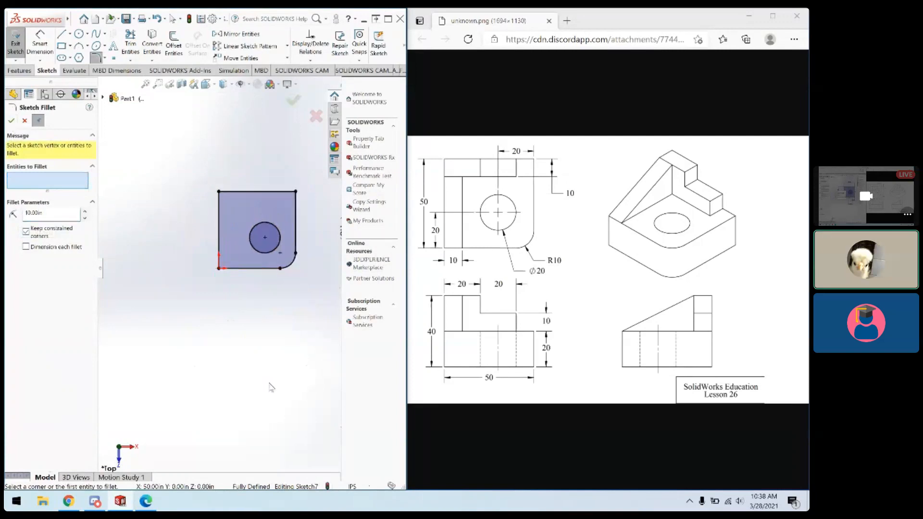
mouse_move(301, 332)
middle_mouse_down("ctrl")
mouse_move(266, 354)
mouse_move(284, 344)
middle_mouse_up("ctrl")
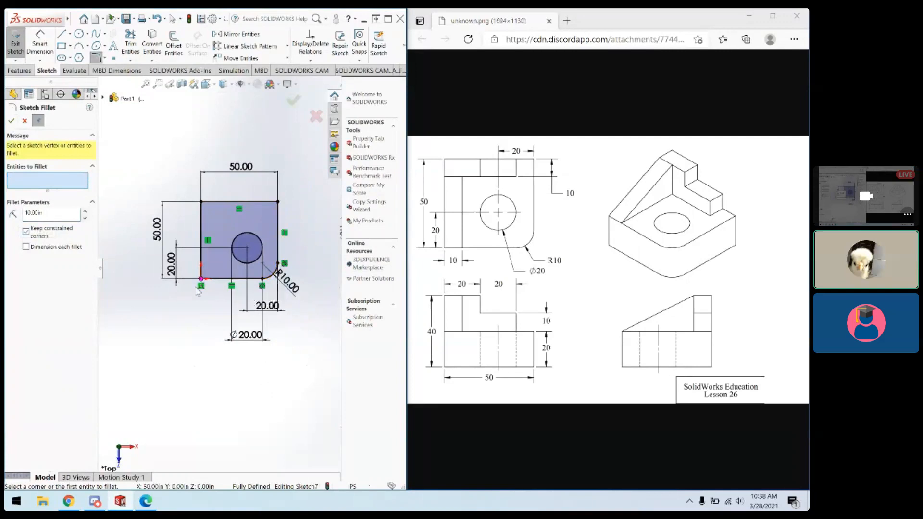
left_click(14, 71)
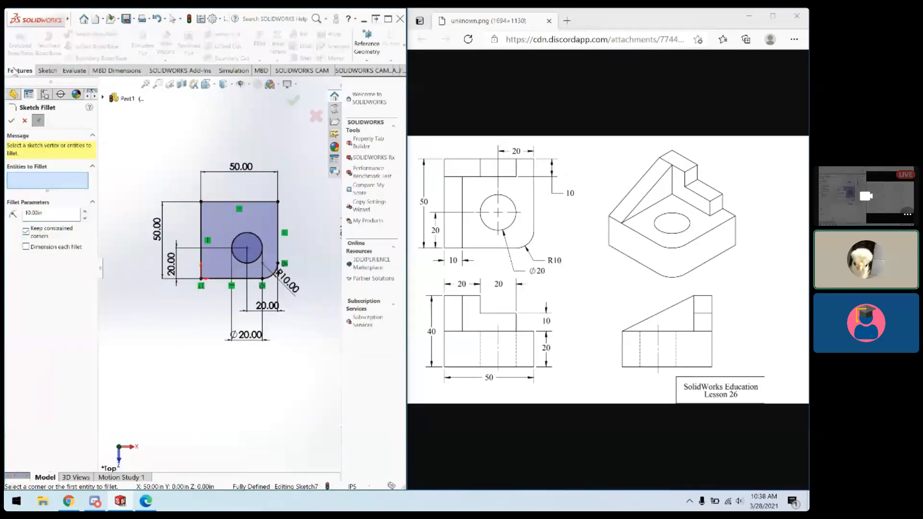
left_click(42, 71)
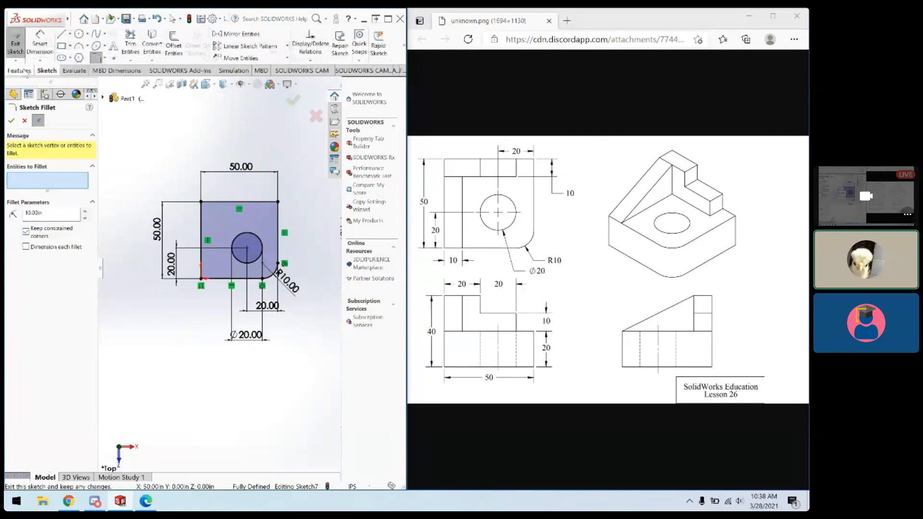
left_click(11, 121)
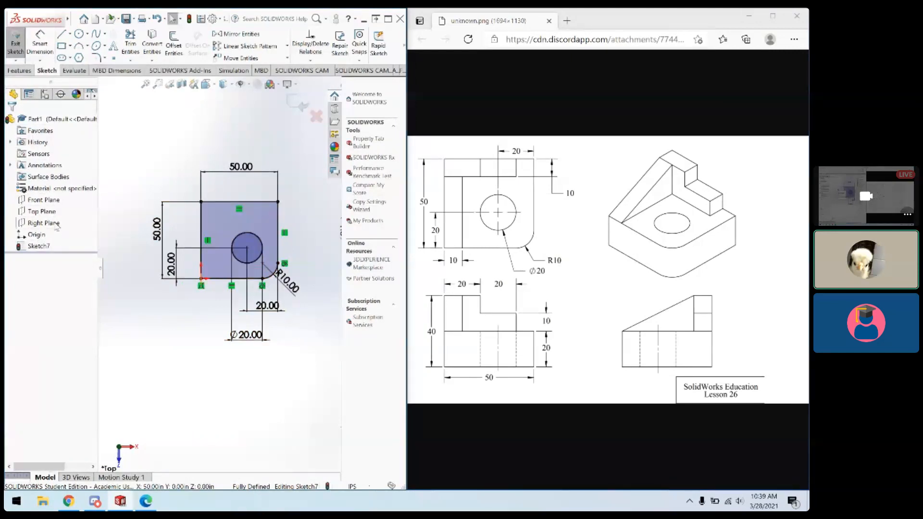
left_click(26, 70)
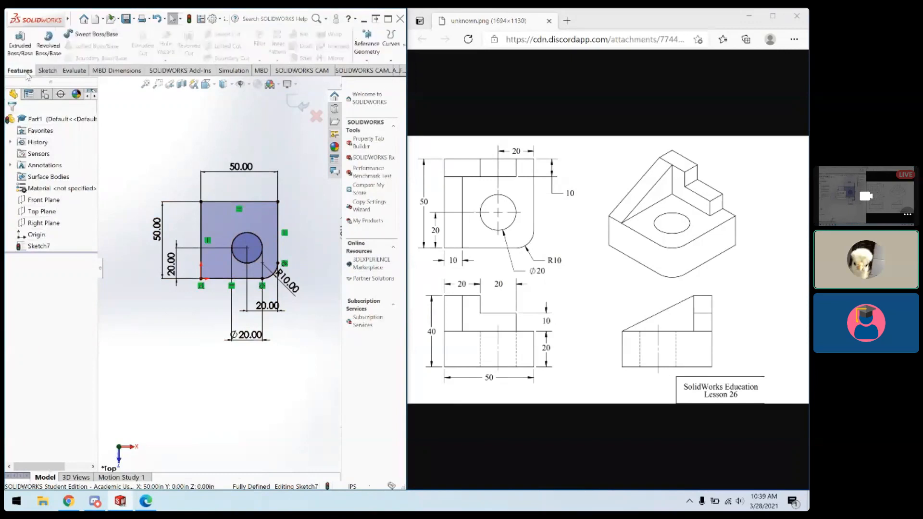
left_click(20, 46)
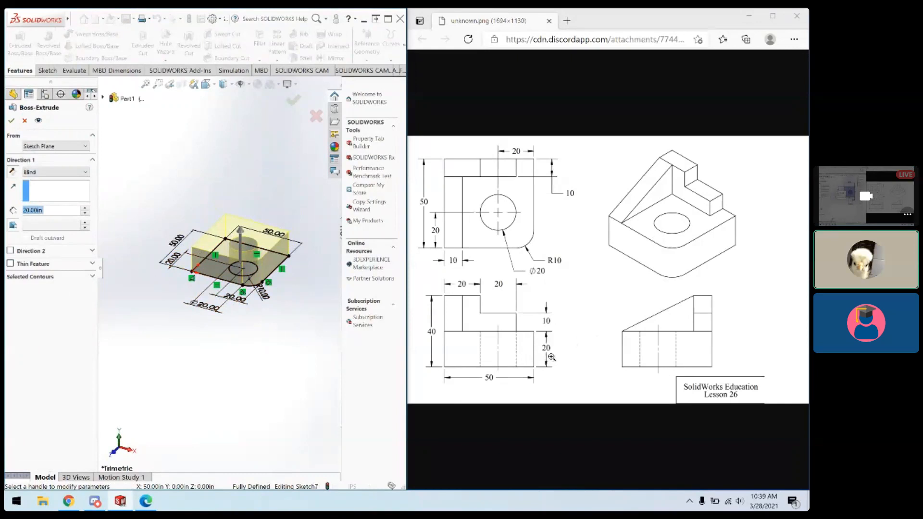
left_click_drag(51, 211, 4, 208)
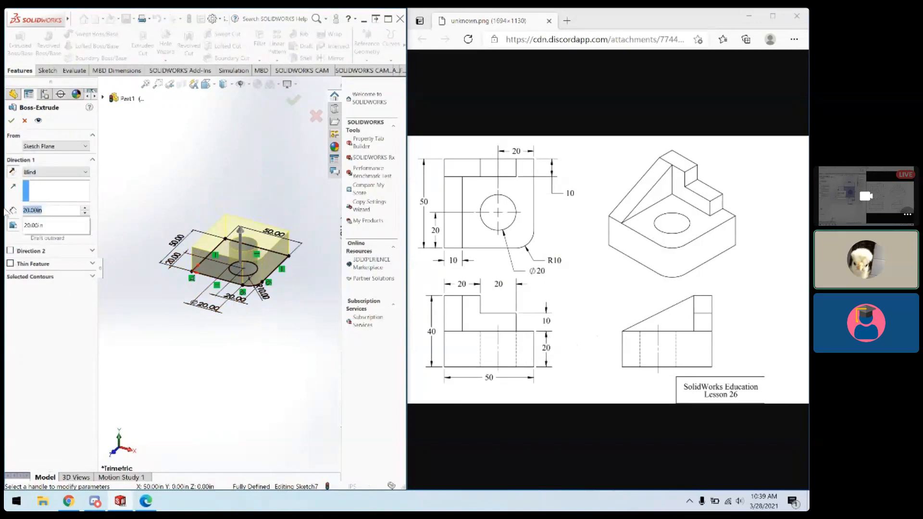
left_click(10, 122)
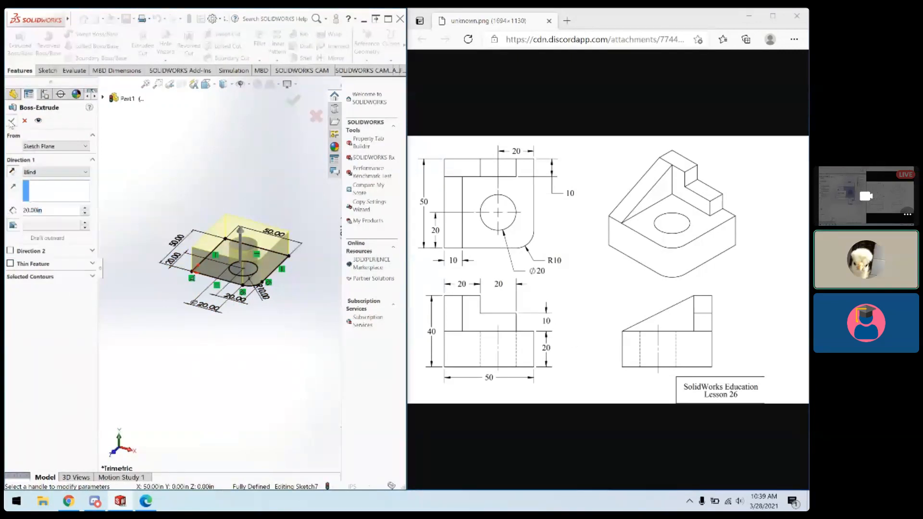
left_click(11, 122)
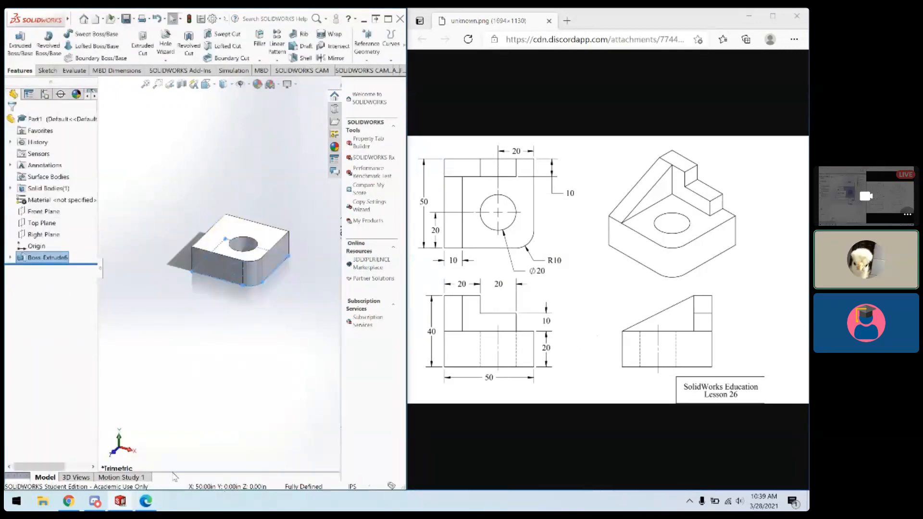
Step: Start a new sketch on the block's flat back face, on the side opposite the rounded corner and away from the hole
mouse_move(219, 432)
middle_mouse_down()
mouse_move(247, 411)
mouse_move(238, 433)
middle_mouse_up()
scroll(240, 260, "down", 4)
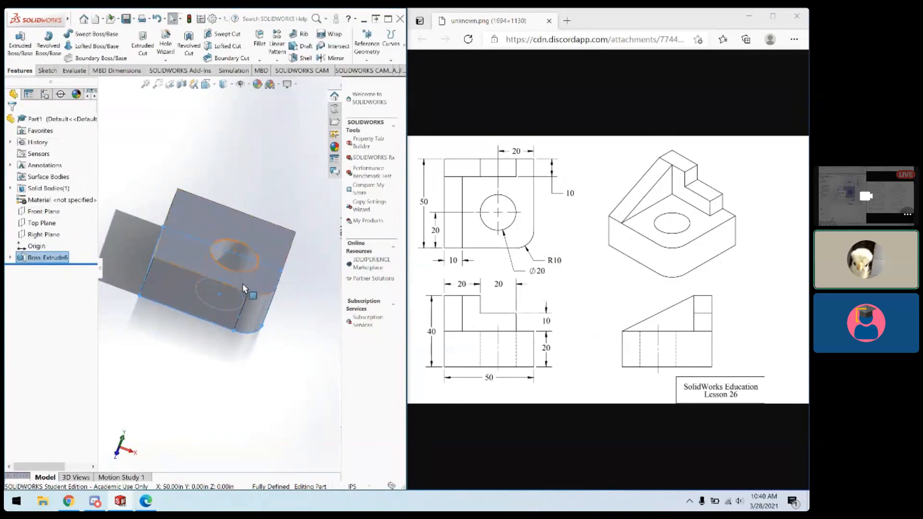
middle_click_drag(250, 293, 214, 322)
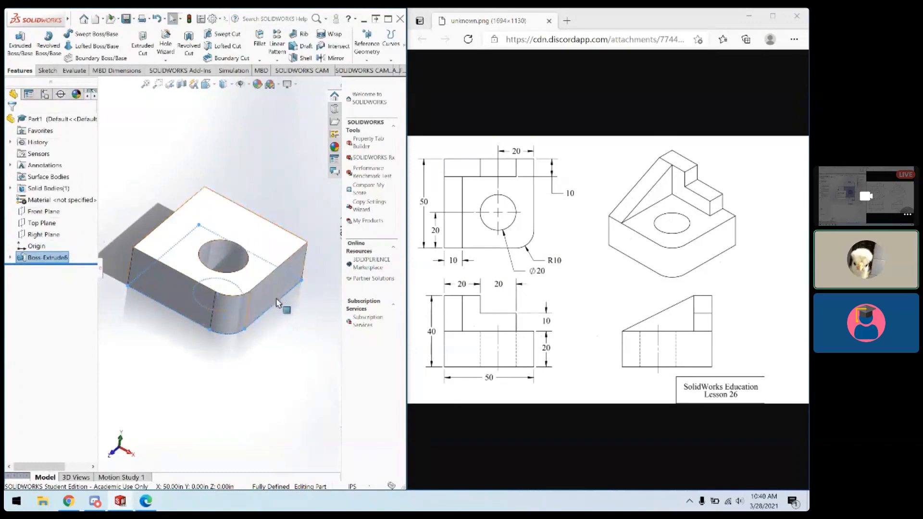
middle_click_drag(266, 306, 171, 307)
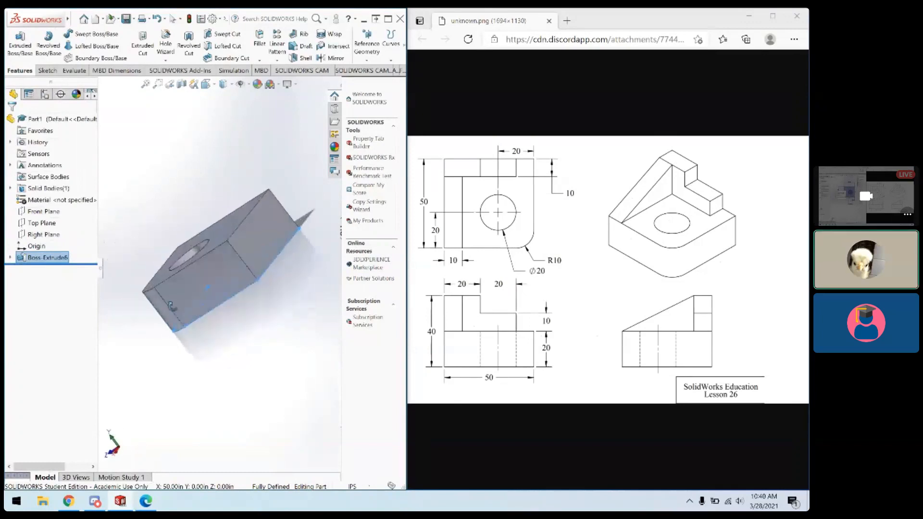
left_click(279, 233)
mouse_move(278, 234)
middle_mouse_down()
mouse_move(290, 309)
mouse_move(281, 240)
middle_mouse_up()
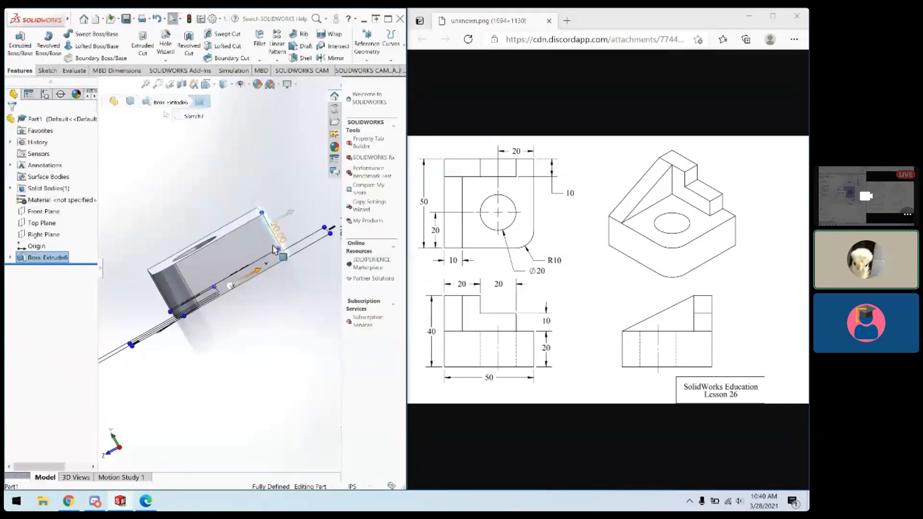
middle_click_drag(272, 247, 268, 264)
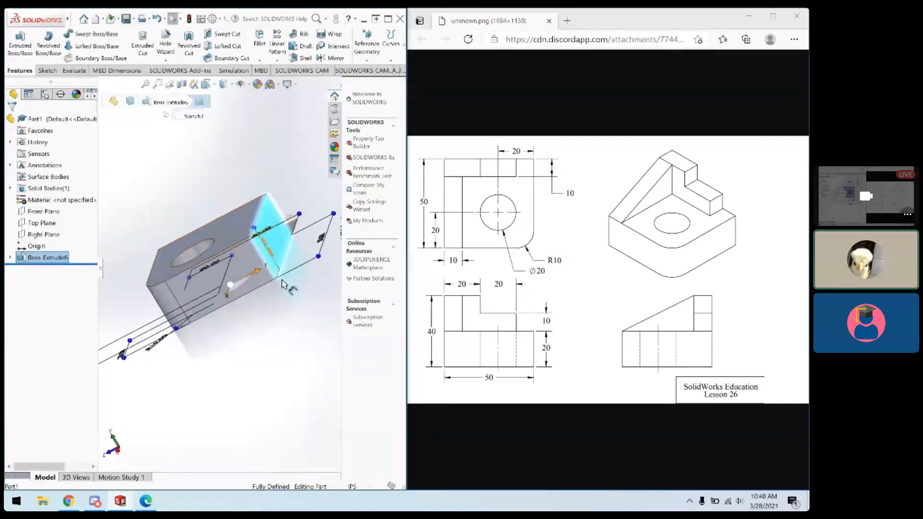
middle_click_drag(282, 337, 239, 350)
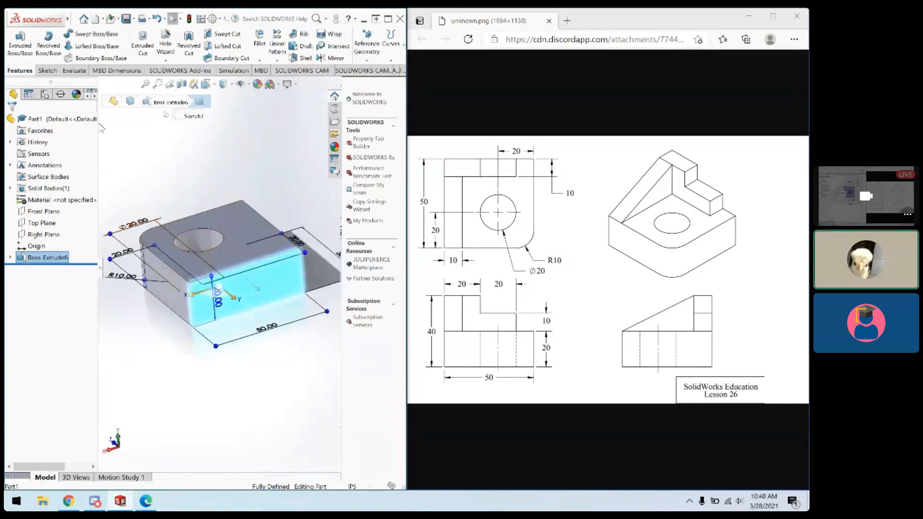
left_click(47, 71)
left_click(16, 47)
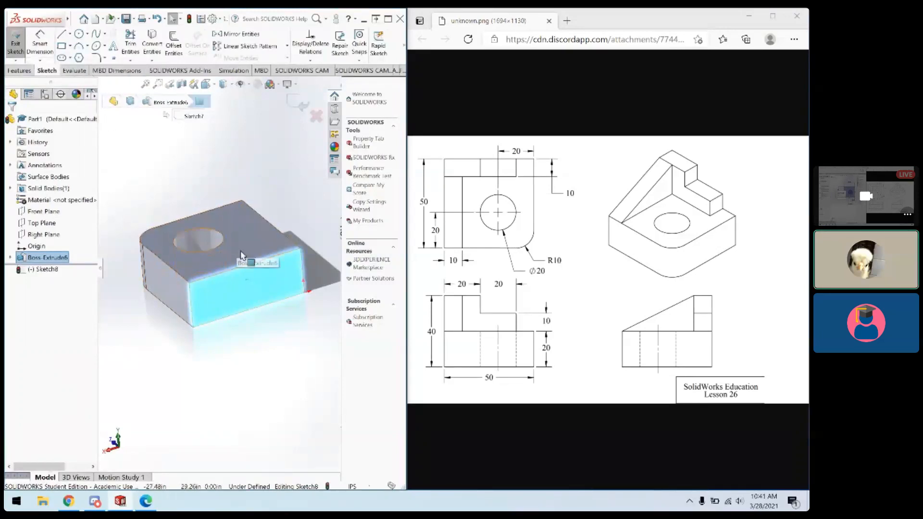
Step: Orient the view normal to the new sketch on the back face
middle_click_drag(247, 367, 216, 345)
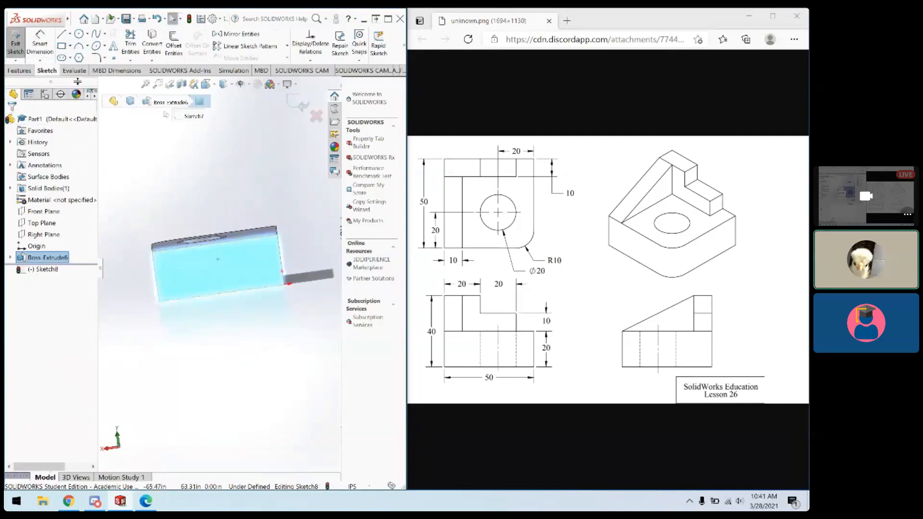
mouse_move(247, 323)
middle_mouse_down()
mouse_move(276, 348)
mouse_move(262, 332)
middle_mouse_up()
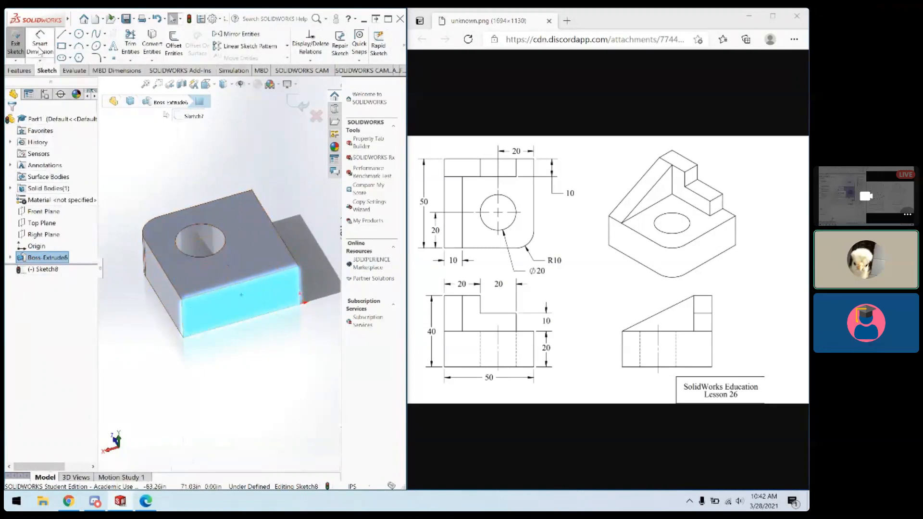
right_click(40, 272)
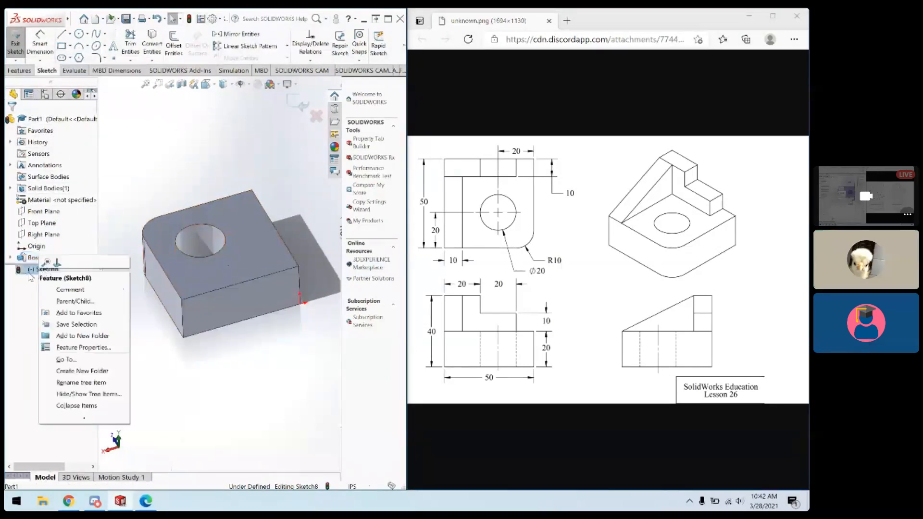
left_click(56, 262)
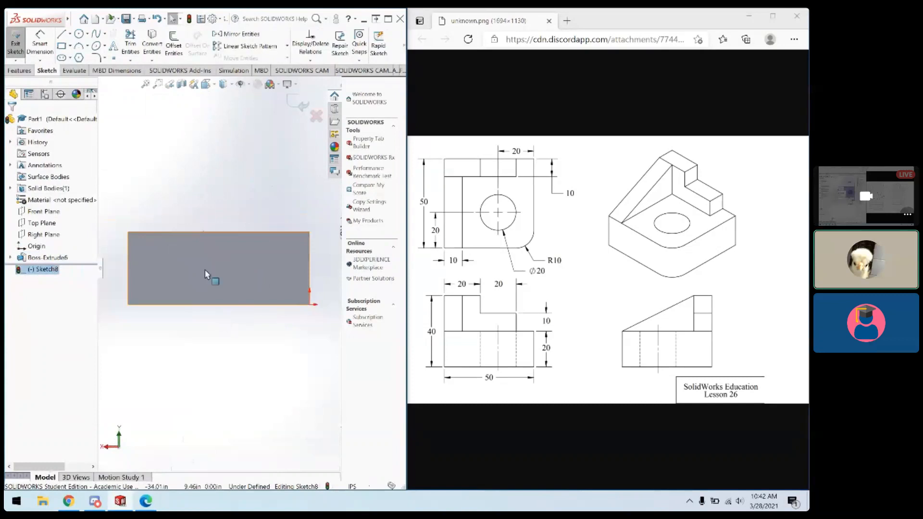
Step: Try a corner rectangle about 18.9 by 13.3 in on the block's top edge, from the corner above the origin, and delete it
left_click(61, 35)
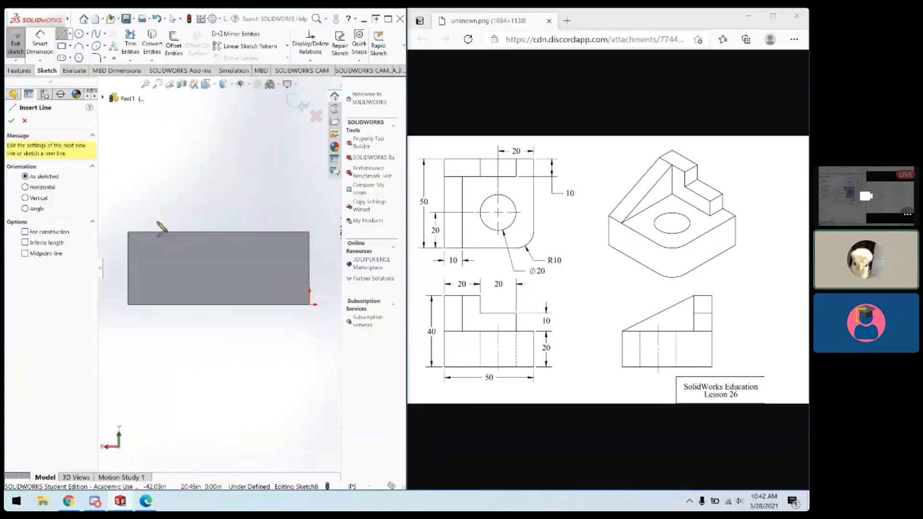
left_click(62, 46)
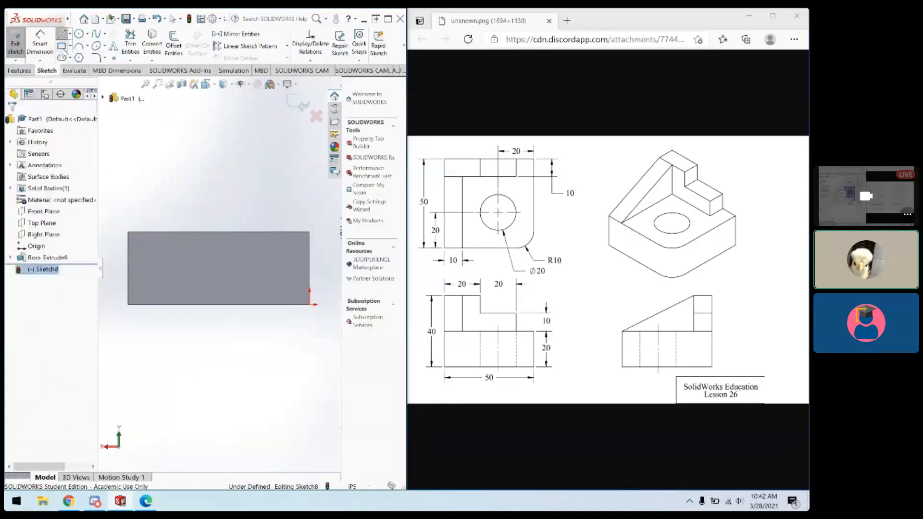
left_click(309, 232)
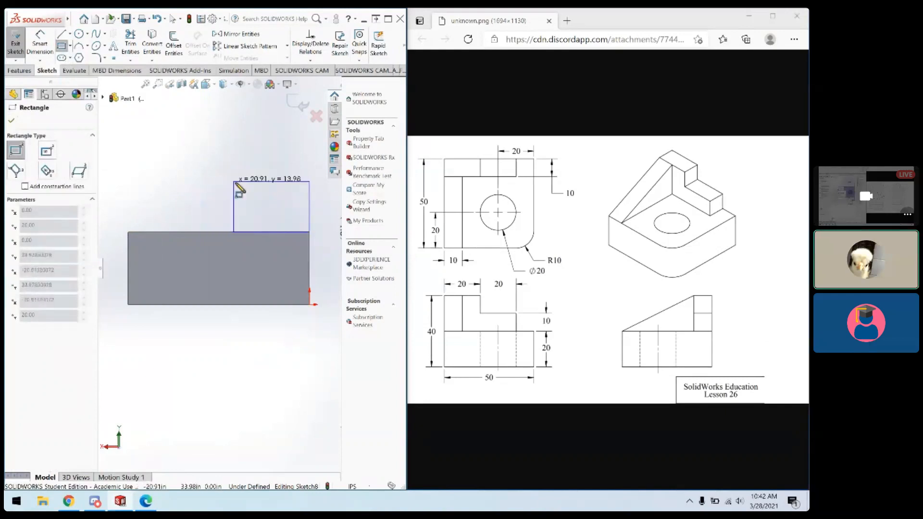
left_click(241, 184)
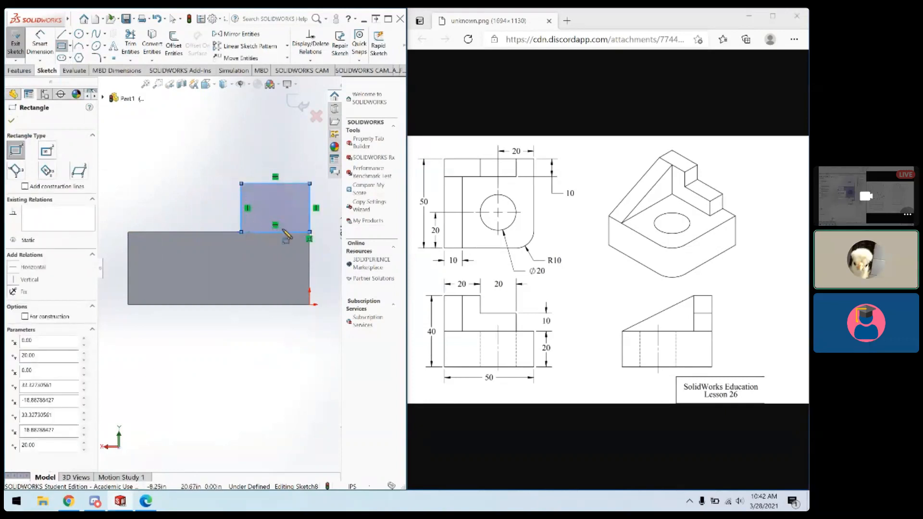
left_click(11, 121)
right_click(253, 185)
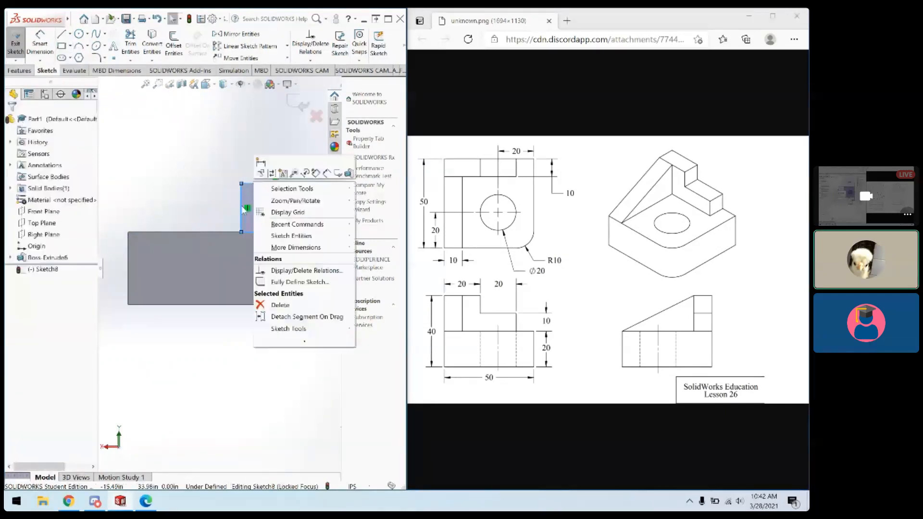
left_click(288, 304)
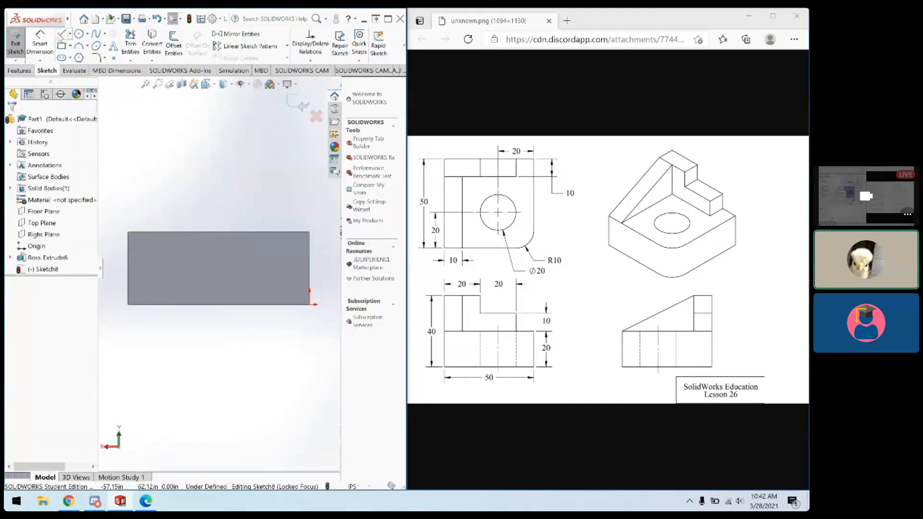
left_click(62, 46)
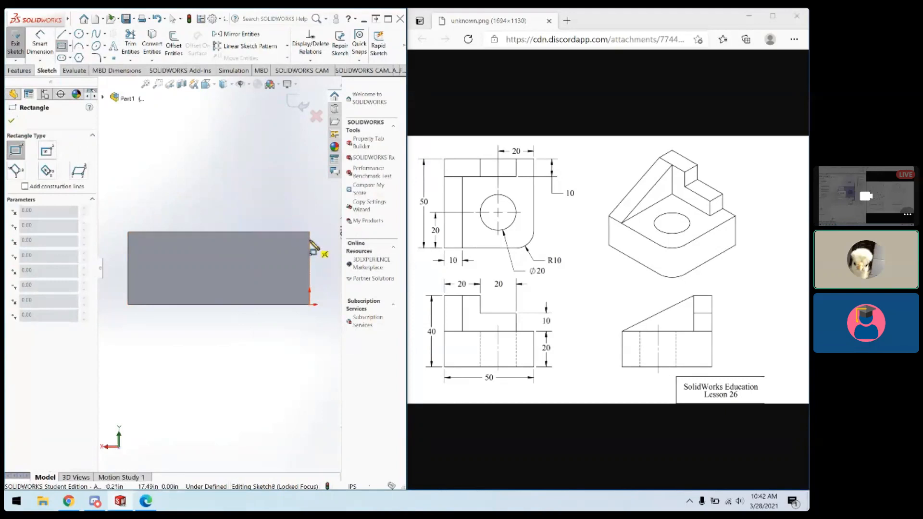
mouse_move(268, 319)
middle_mouse_down()
mouse_move(245, 346)
mouse_move(250, 373)
mouse_move(439, 410)
mouse_move(423, 418)
middle_mouse_up()
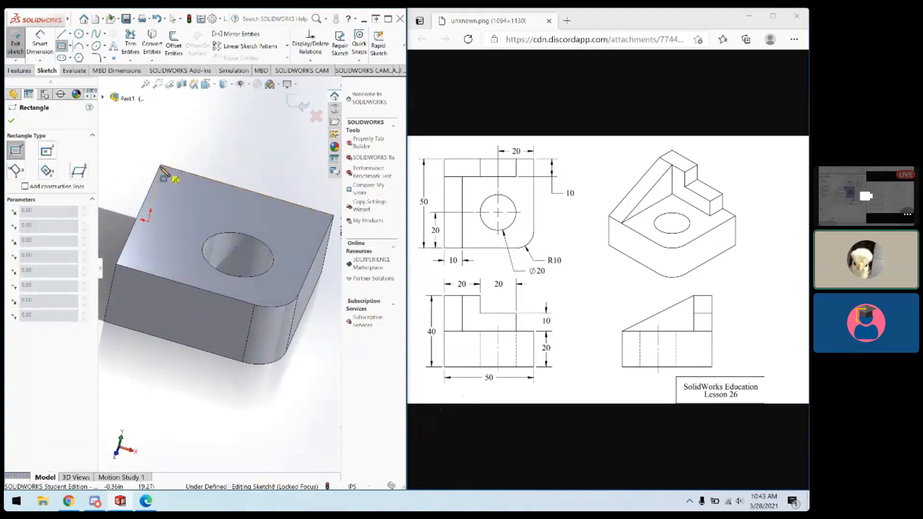
middle_click_drag(298, 351, 46, 239)
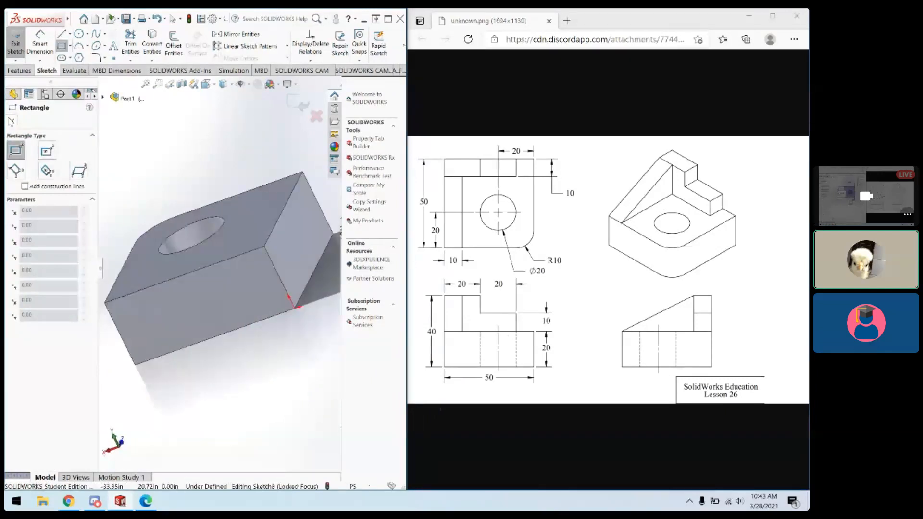
left_click(10, 121)
Step: View the back-face sketch square-on and draw a corner rectangle about 27.6 by 13.5 in on the top edge, from the corner above the origin
right_click(27, 271)
left_click(46, 261)
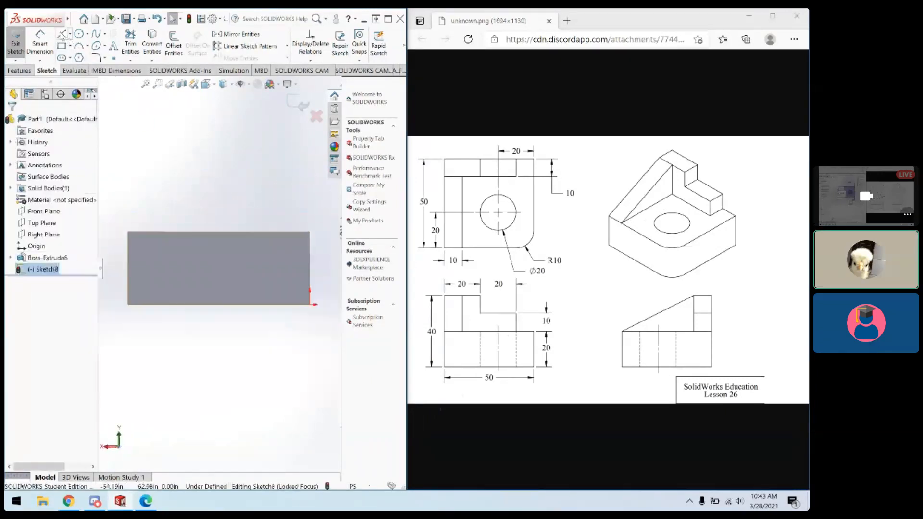
left_click(62, 45)
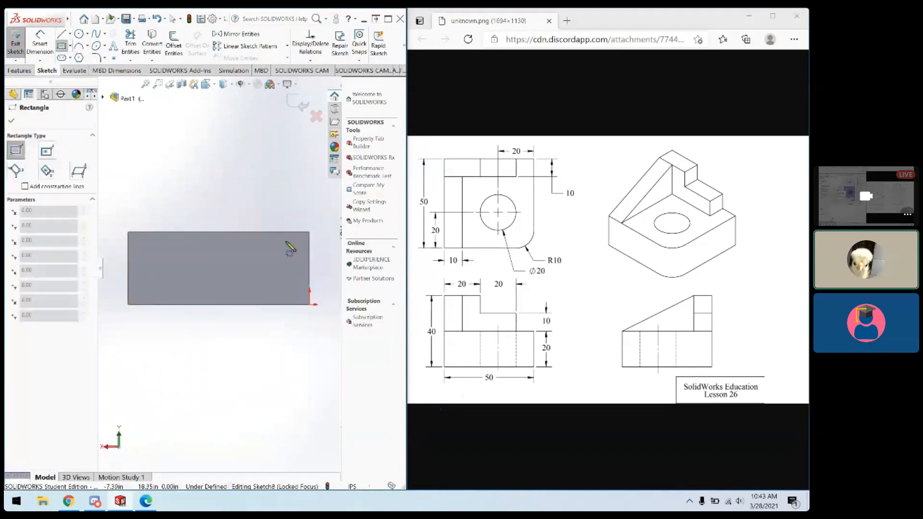
left_click(309, 231)
left_click(209, 183)
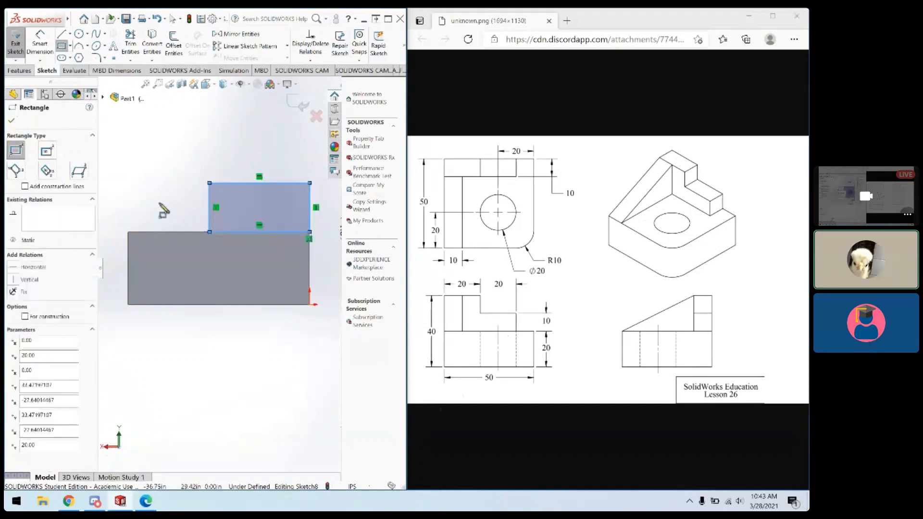
key("Escape")
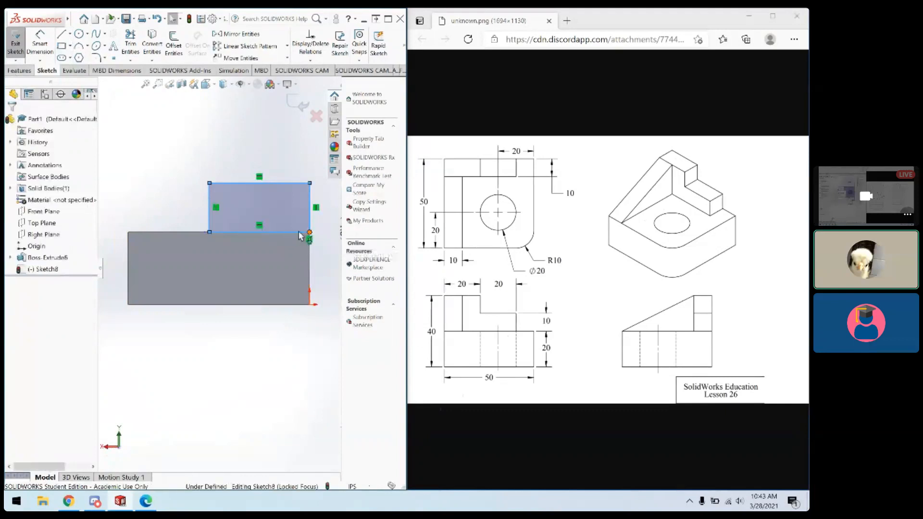
left_click_drag(309, 233, 318, 227)
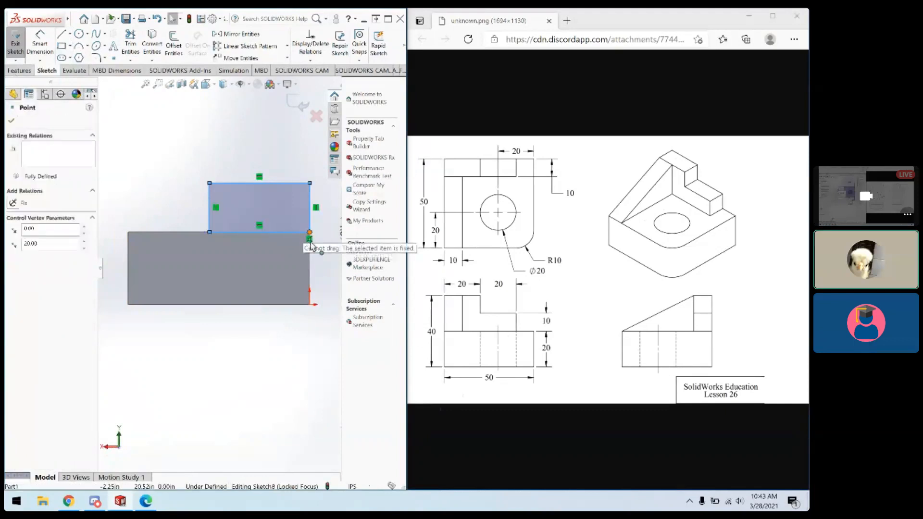
Step: Stretch the rectangle to about 29.4 by 15.6 in and draw a smaller adjoining one, about 13.5 by 4.9 in, along the block's top edge
left_click(323, 258)
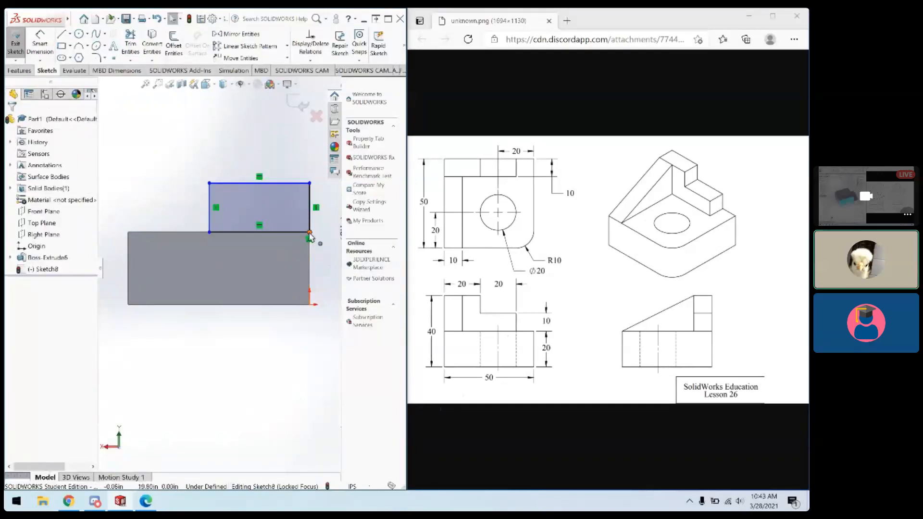
mouse_move(210, 186)
left_mouse_down()
mouse_move(172, 163)
mouse_move(185, 191)
mouse_move(202, 175)
left_mouse_up()
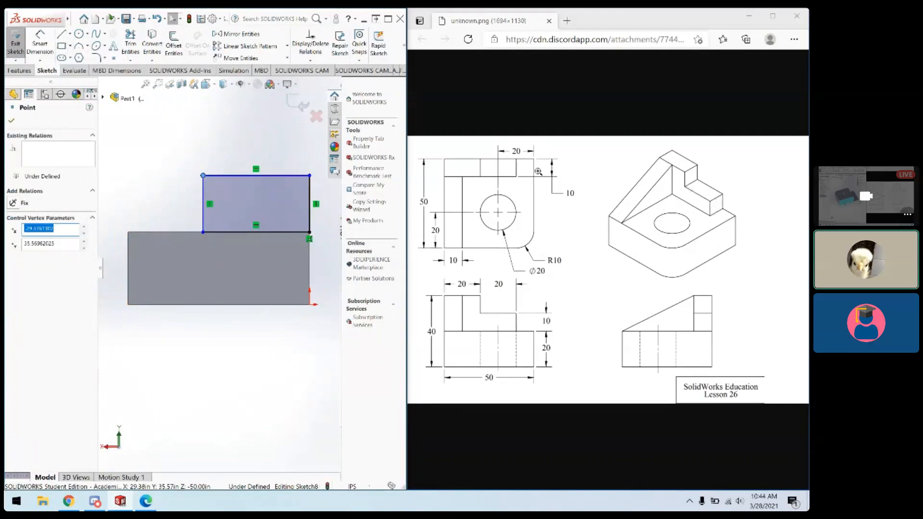
left_click(61, 49)
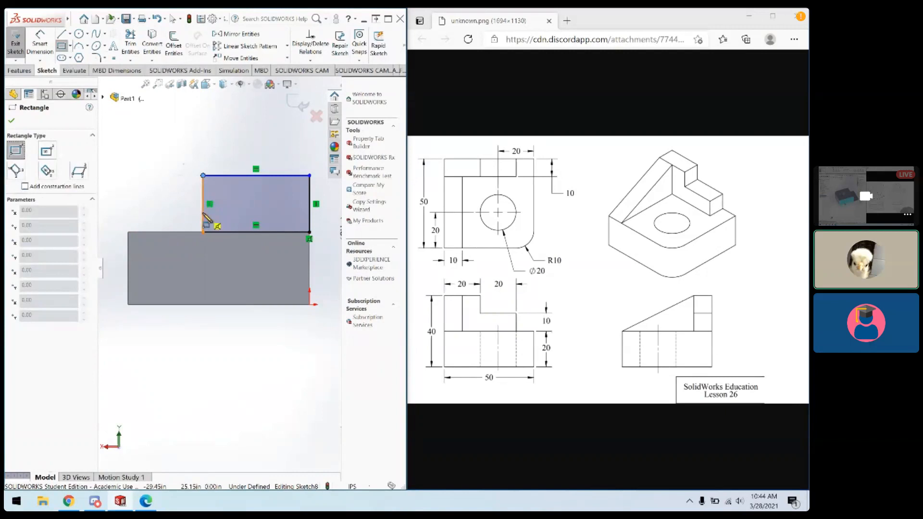
left_click(203, 231)
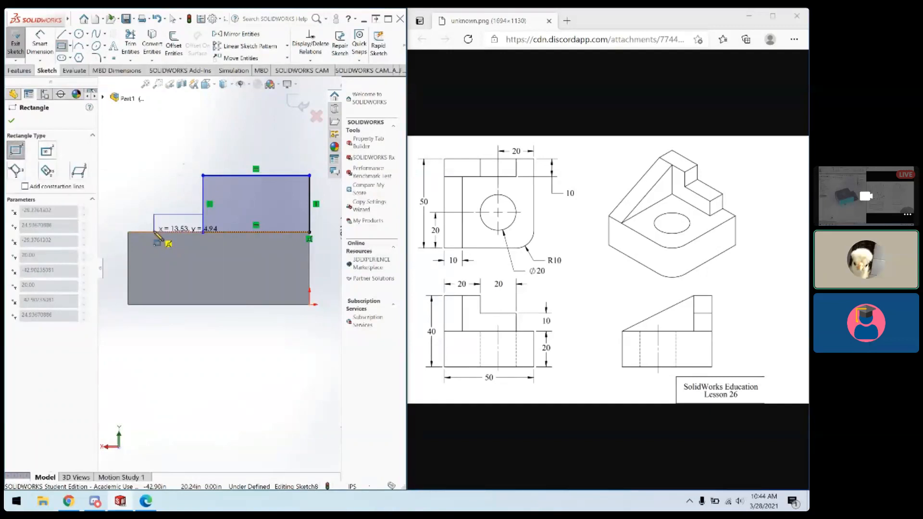
left_click(154, 232)
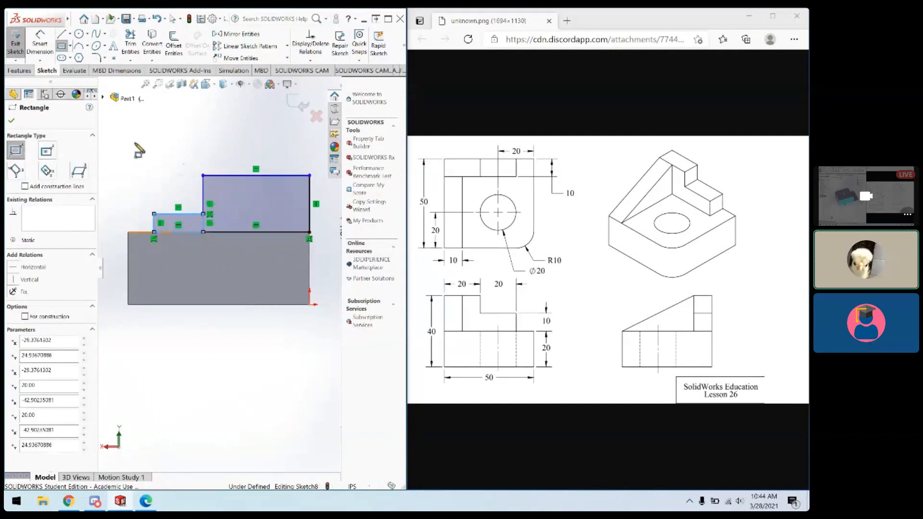
left_click(12, 122)
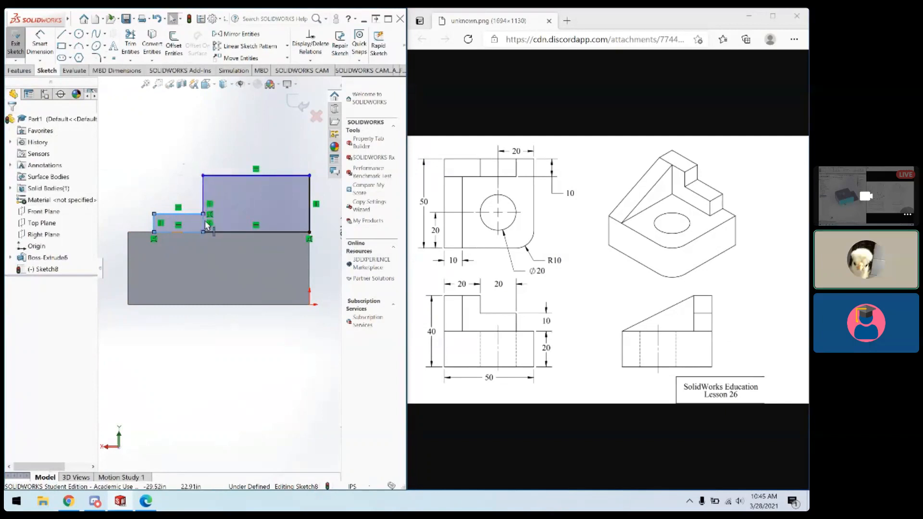
key("Escape")
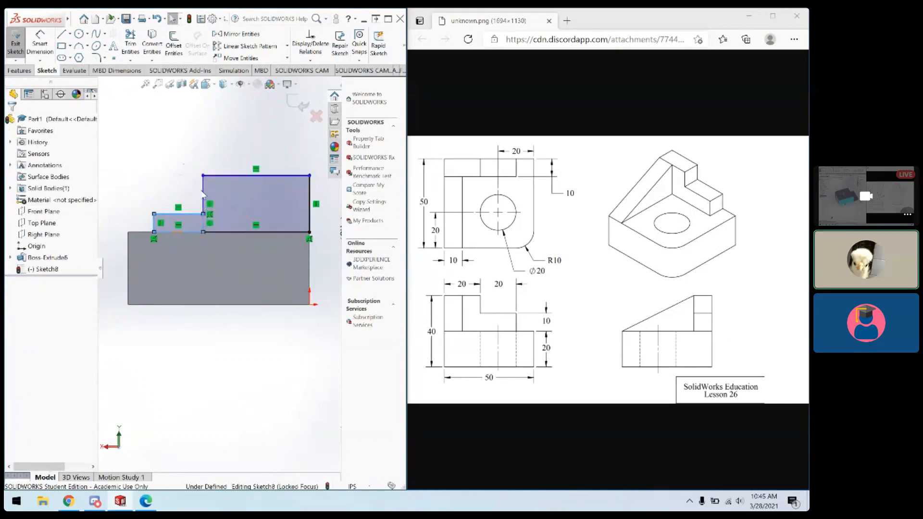
Step: Try to trim the line shared by the two rectangles and undo the cut to the larger rectangle's top line
right_click(203, 194)
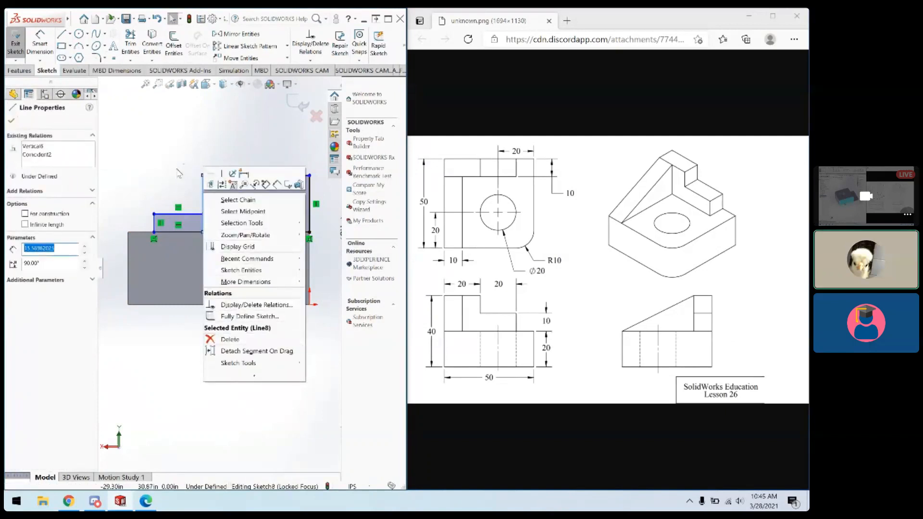
left_click(210, 167)
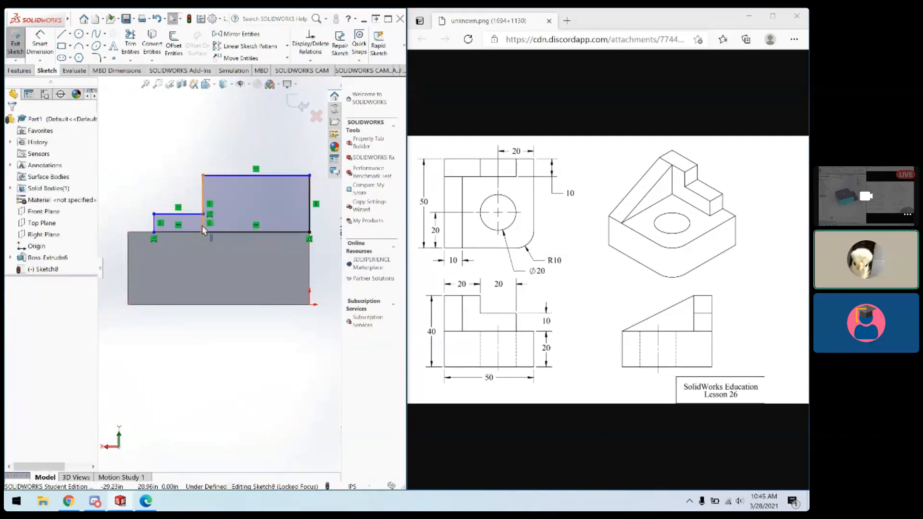
left_click(131, 46)
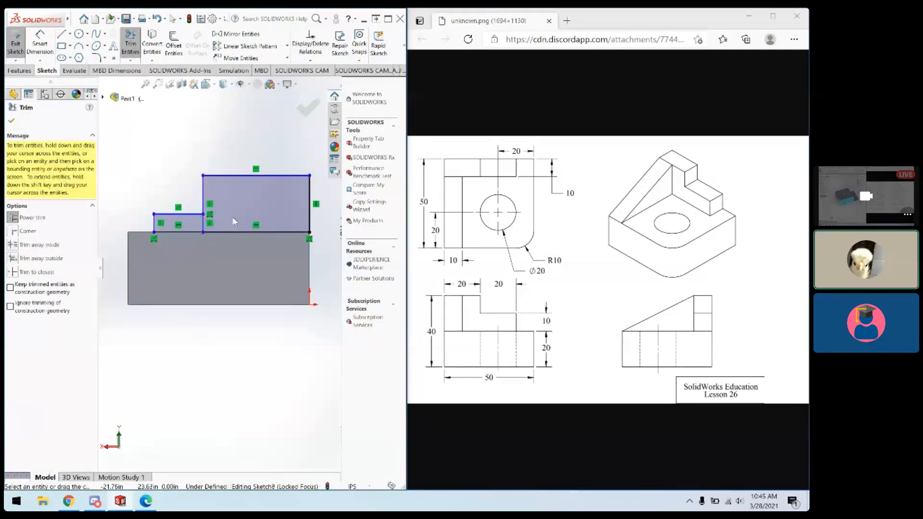
mouse_move(184, 145)
left_mouse_down()
mouse_move(245, 140)
mouse_move(180, 136)
mouse_move(161, 157)
left_mouse_up()
mouse_move(179, 162)
left_mouse_down()
mouse_move(210, 155)
mouse_move(220, 178)
mouse_move(243, 186)
mouse_move(235, 200)
left_mouse_up()
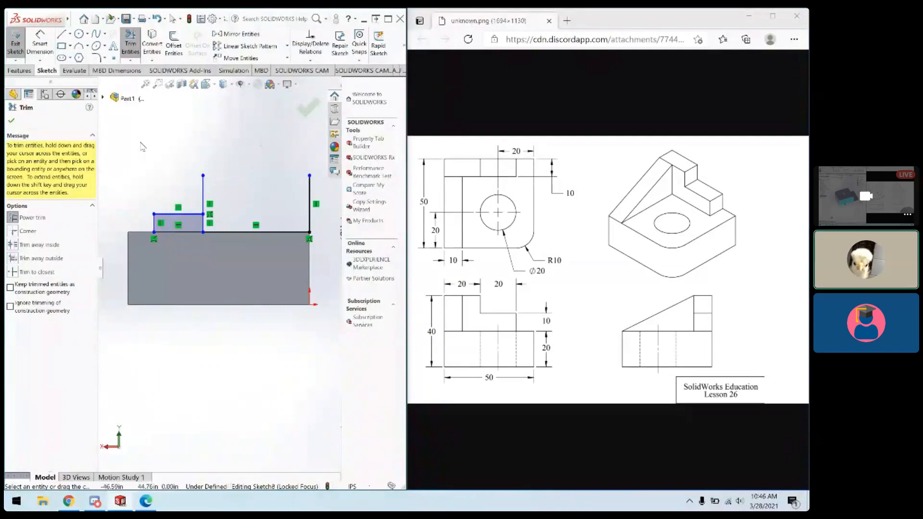
key("Escape")
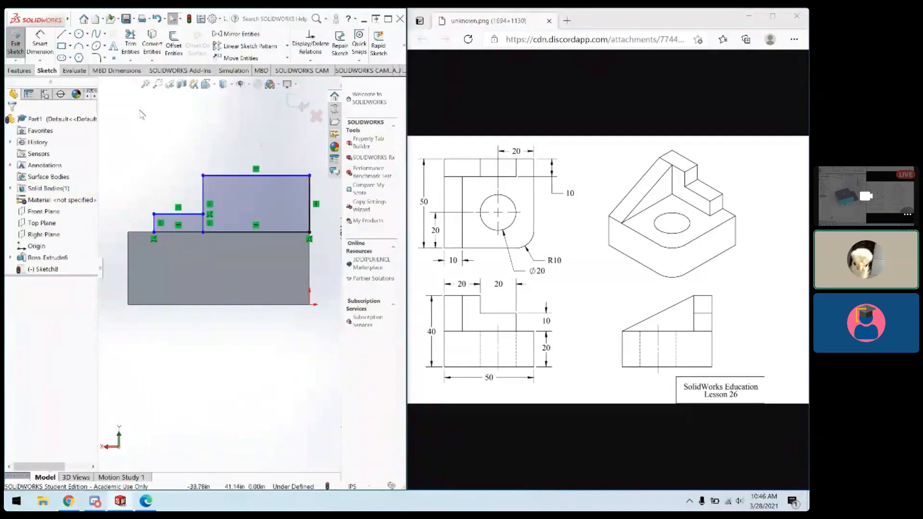
Step: Trim away the vertical segment between the two rectangles so they form one stepped profile
left_click(130, 42)
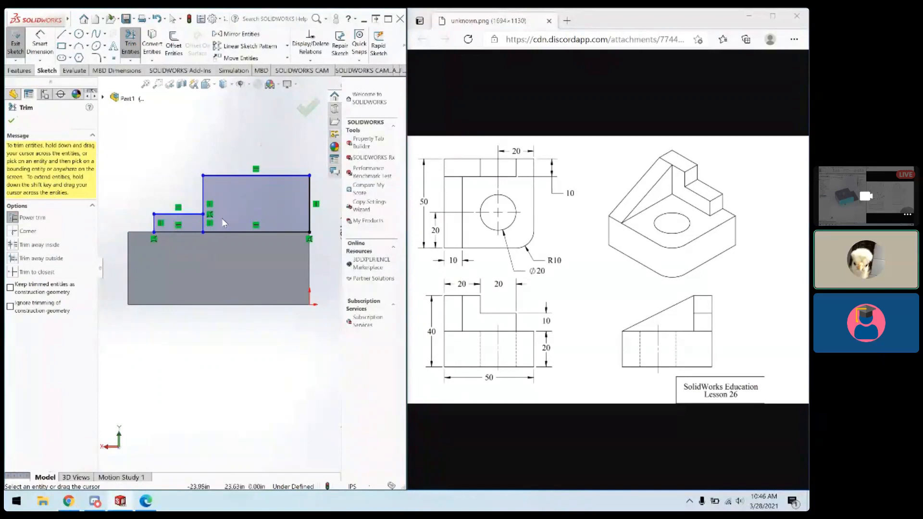
left_click_drag(215, 219, 203, 226)
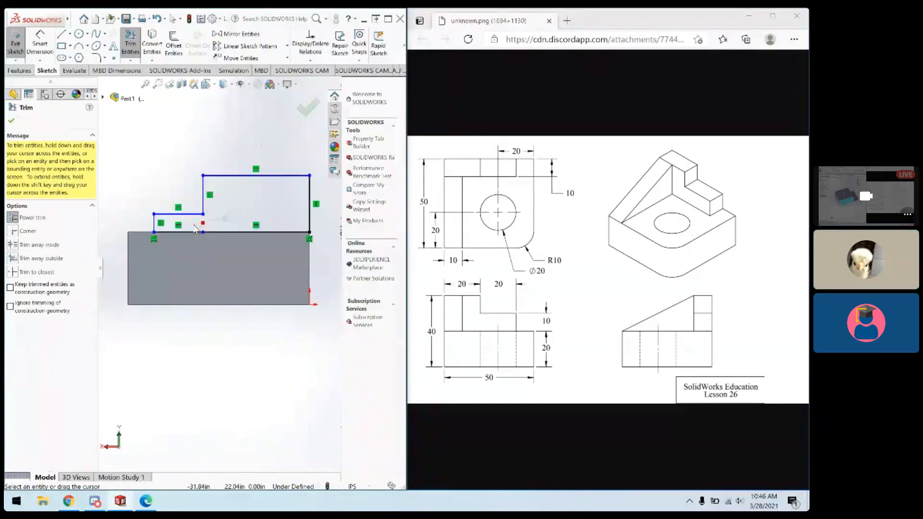
left_click_drag(193, 224, 192, 226)
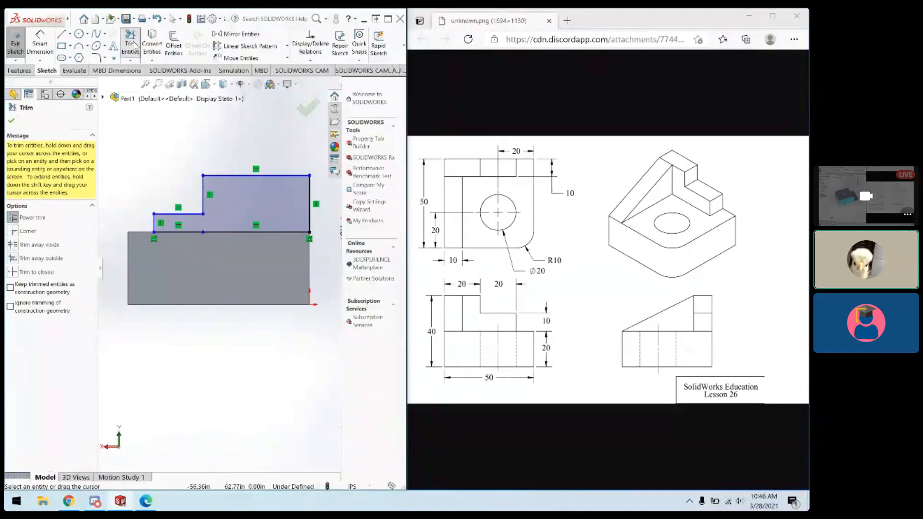
left_click(132, 46)
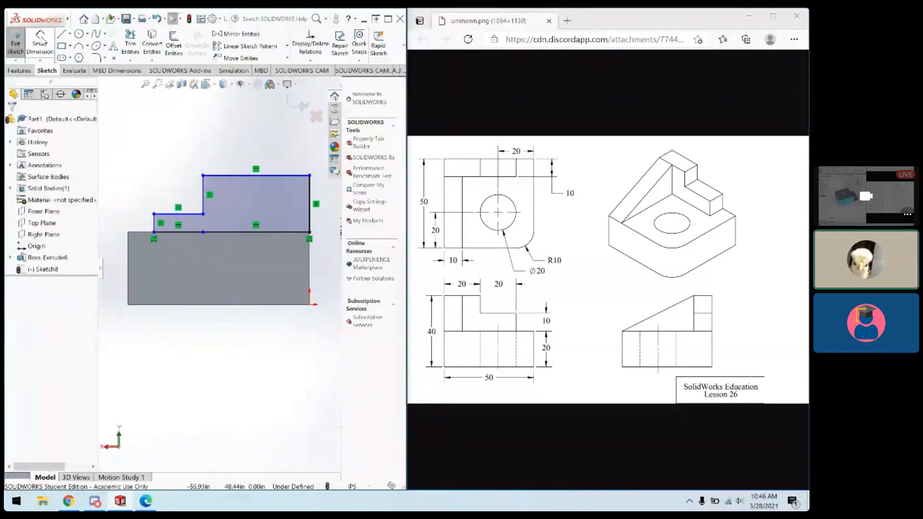
Step: Dimension the top edge of the stepped profile's taller section to 20 in
left_click(40, 43)
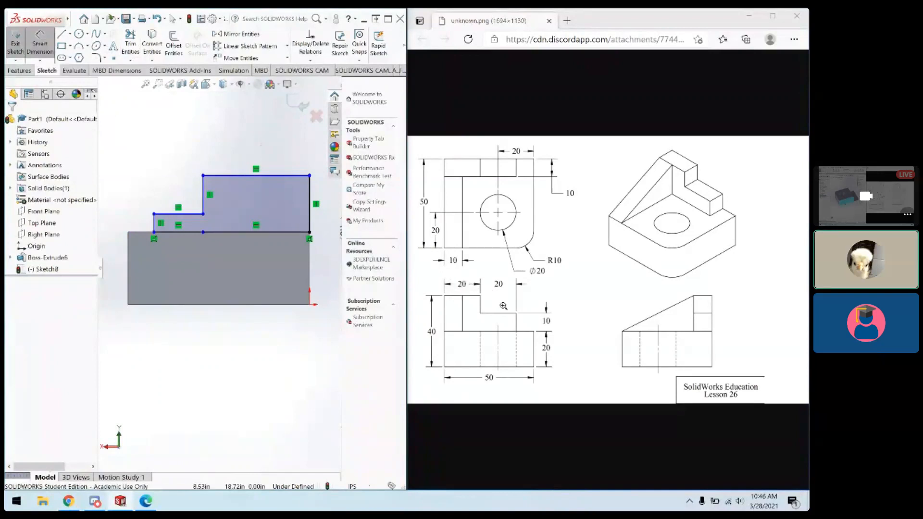
left_click(256, 176)
left_click(249, 140)
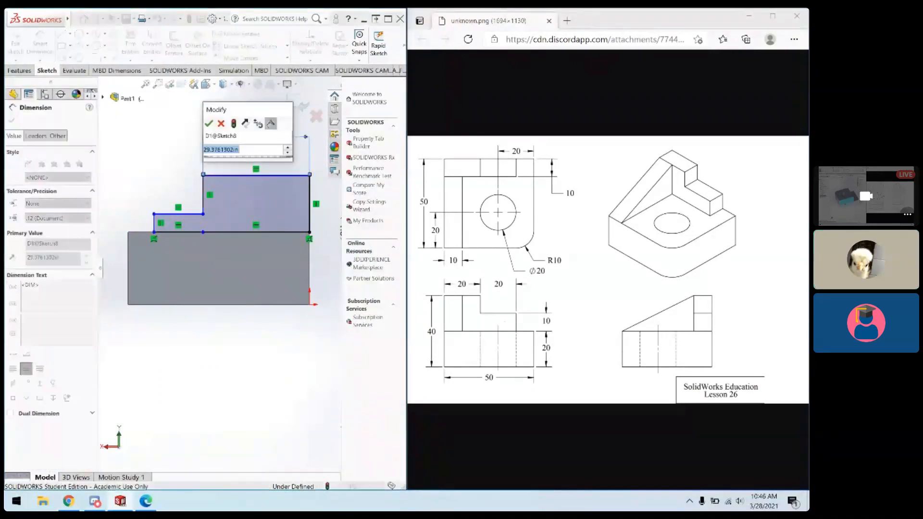
type("20")
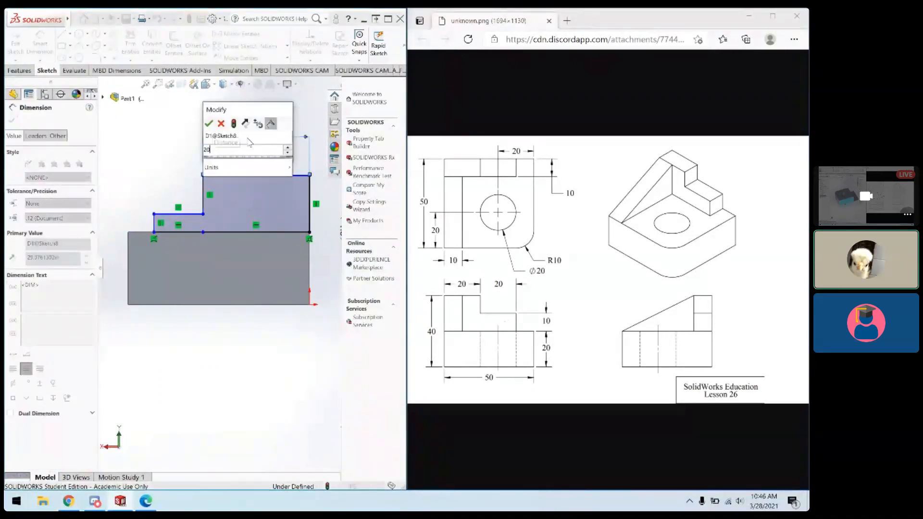
key("Return")
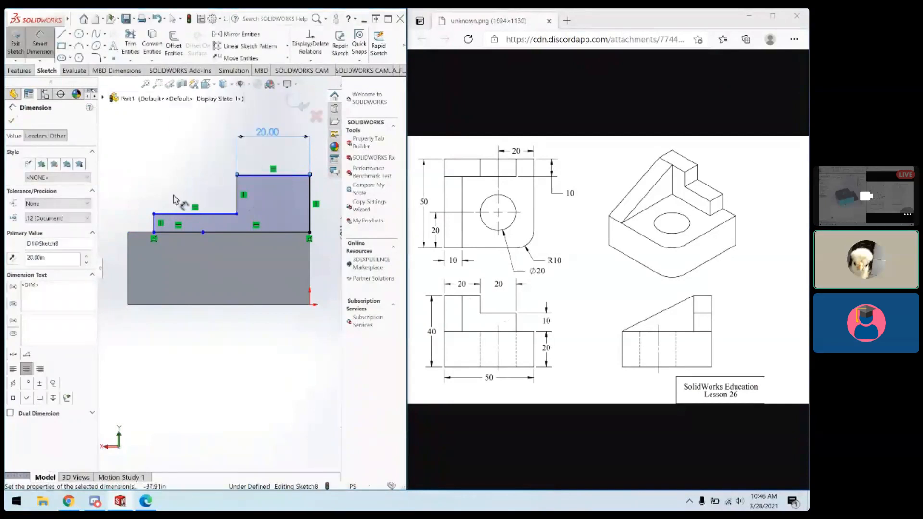
Step: Dimension the top edge of the profile's lower step to 20 in
left_click(182, 207)
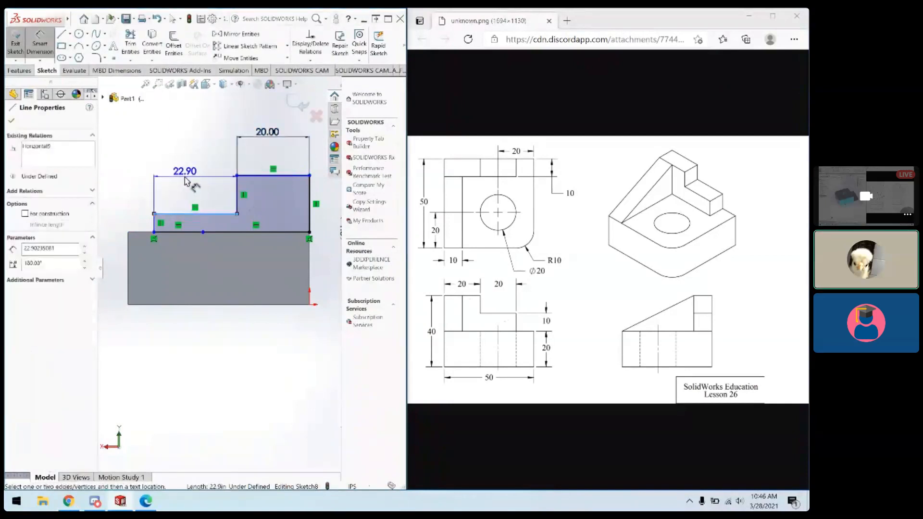
left_click(190, 182)
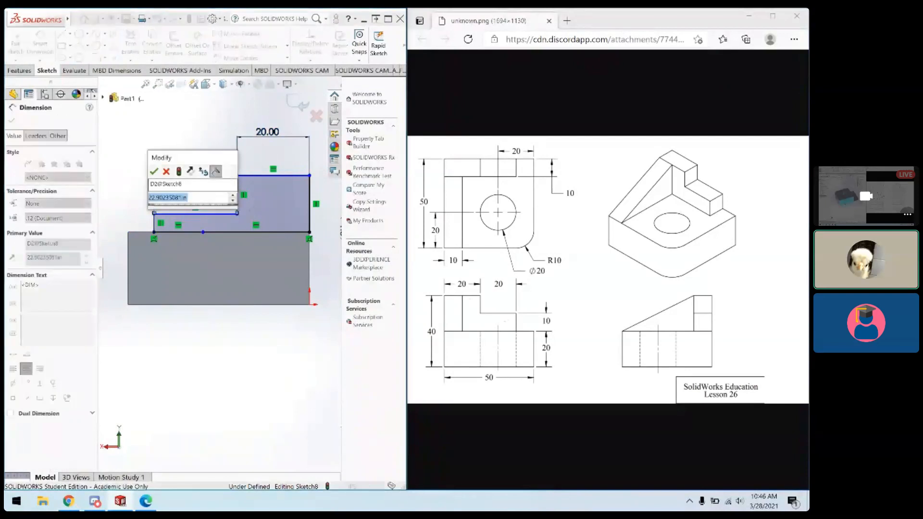
type("20")
key("Return")
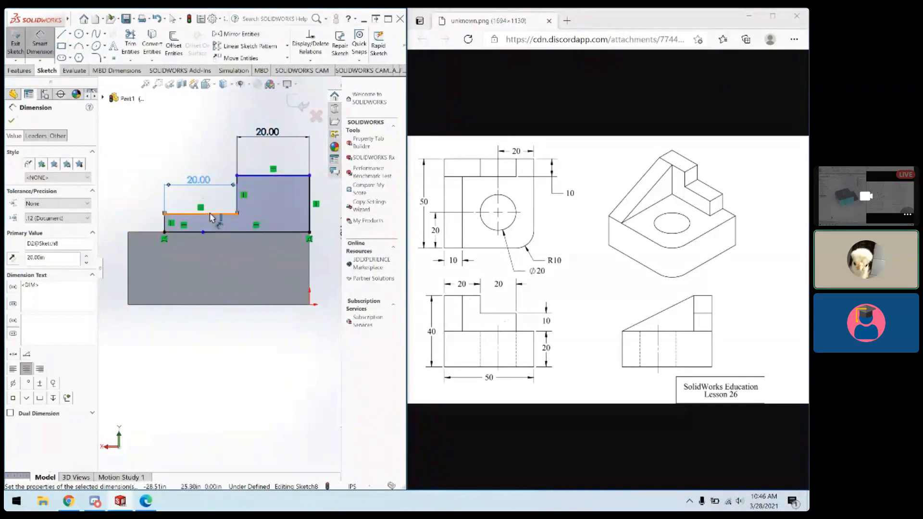
Step: Dimension the overall height from the origin corner to the top corner of the taller section as 40 in
left_click(277, 176)
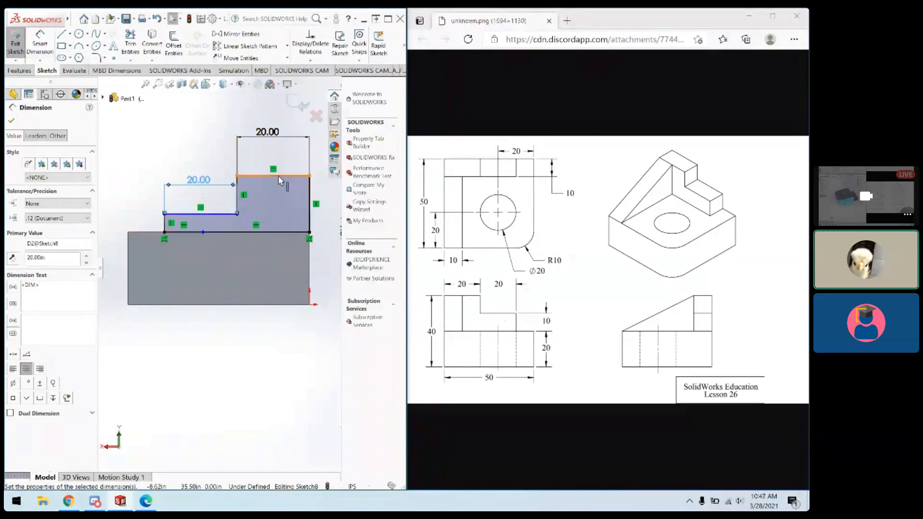
mouse_move(278, 175)
left_mouse_down()
mouse_move(279, 200)
mouse_move(278, 174)
left_mouse_up()
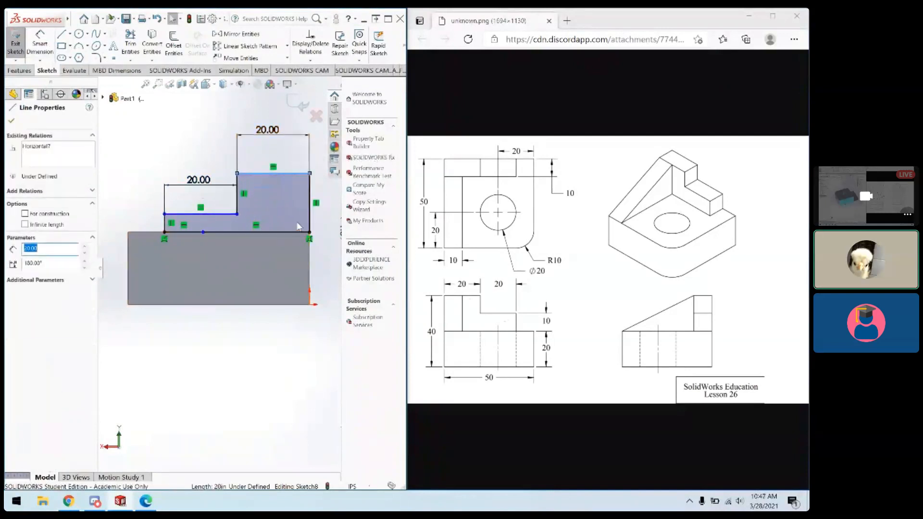
left_click(41, 52)
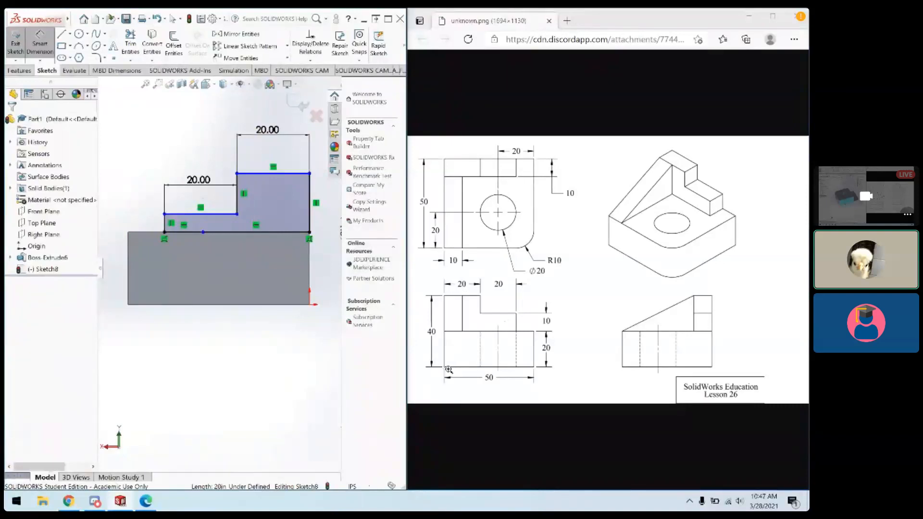
left_click(310, 174)
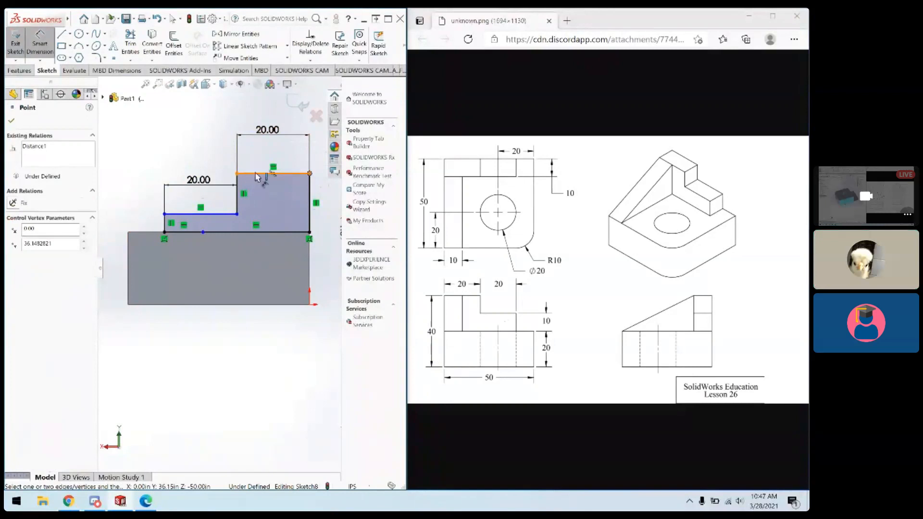
left_click(309, 305)
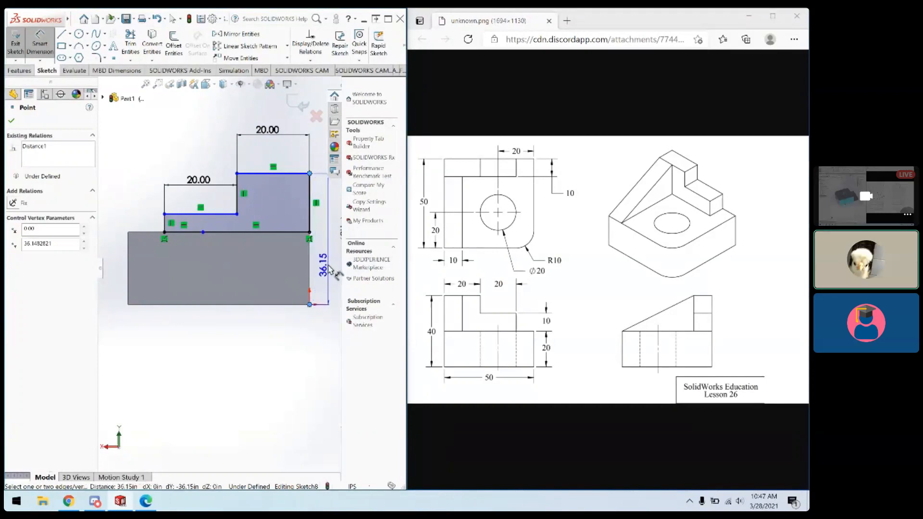
left_click(325, 265)
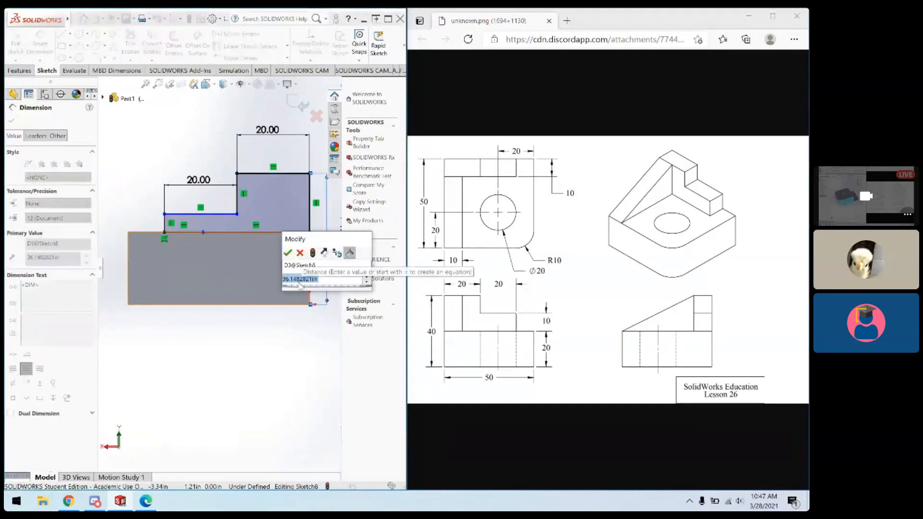
type("40")
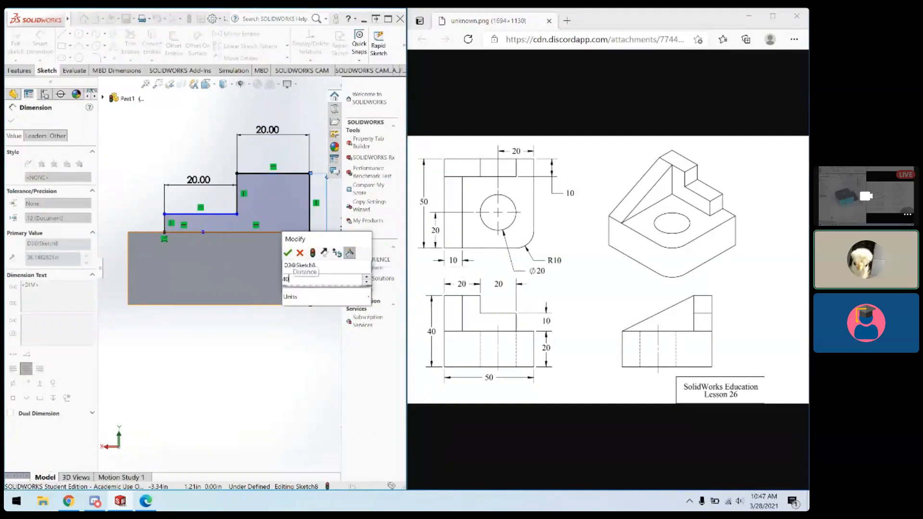
key("Return")
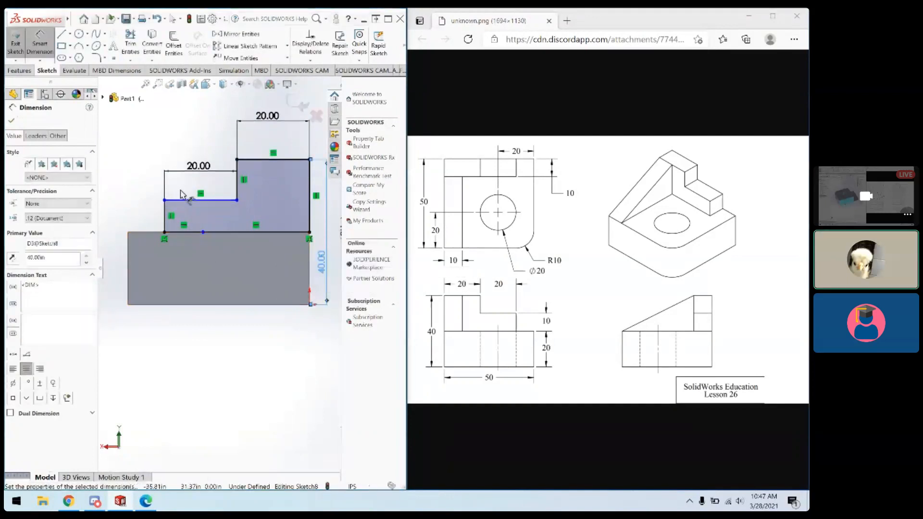
Step: Dimension the height of the stepped profile's lower step as 10 in and finish dimensioning
left_click(205, 200)
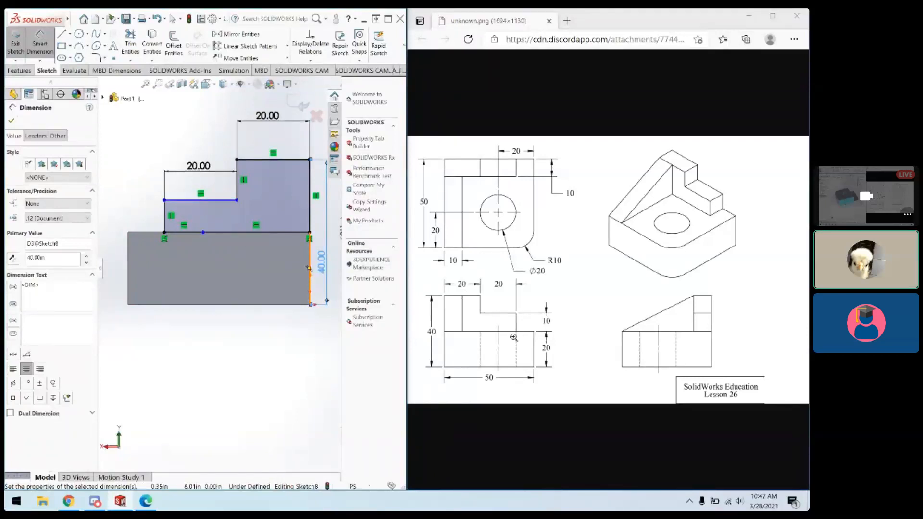
left_click(166, 216)
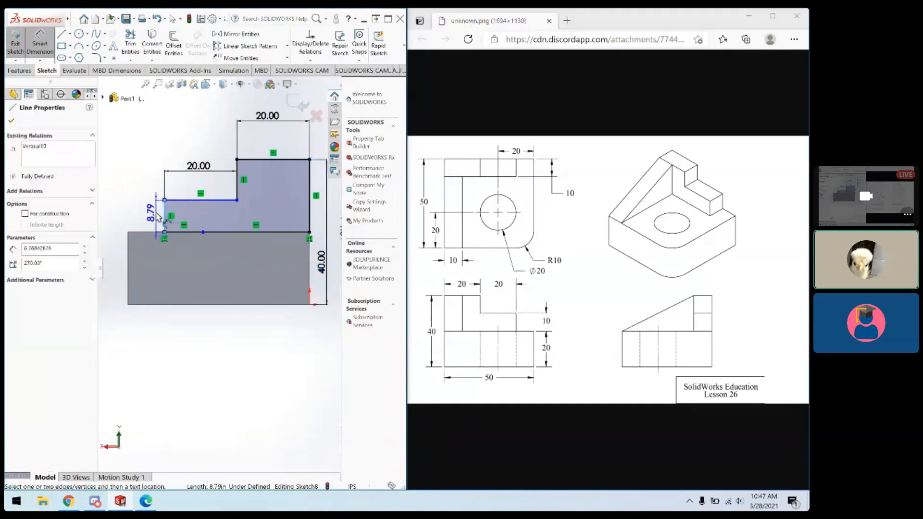
left_click(143, 219)
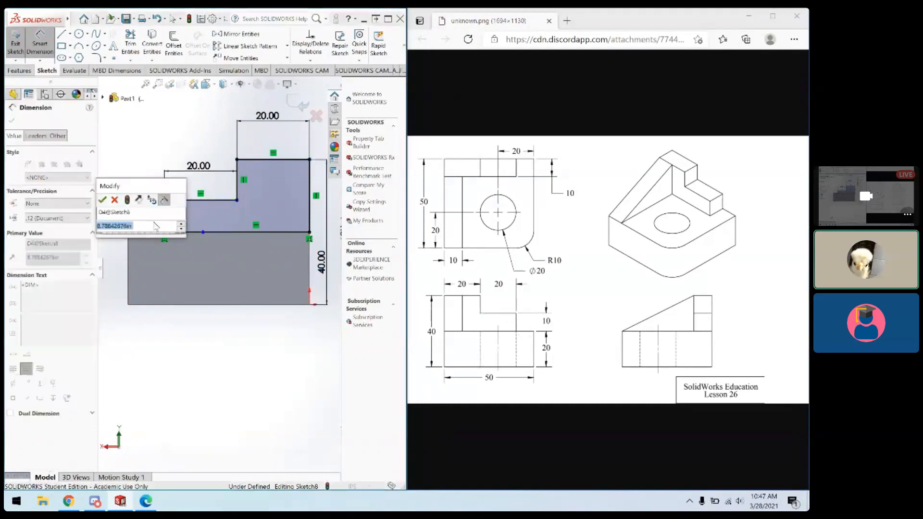
type("10")
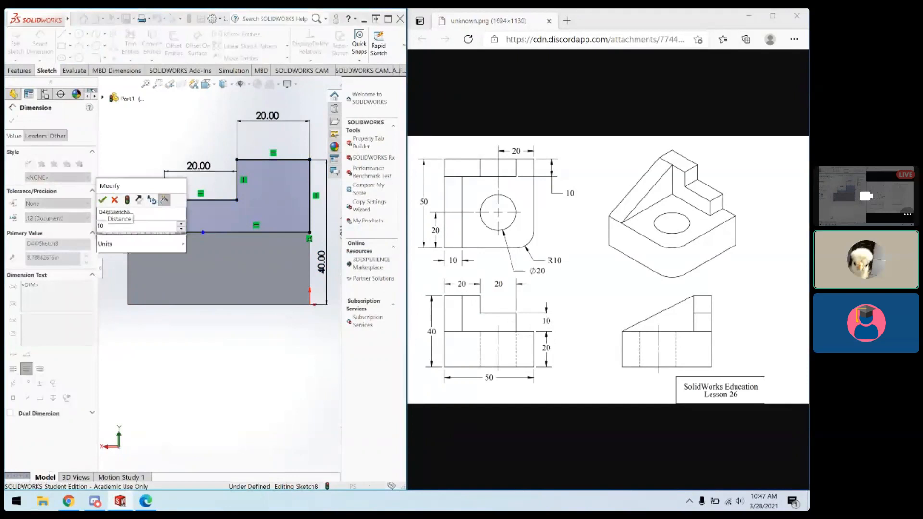
key("Return")
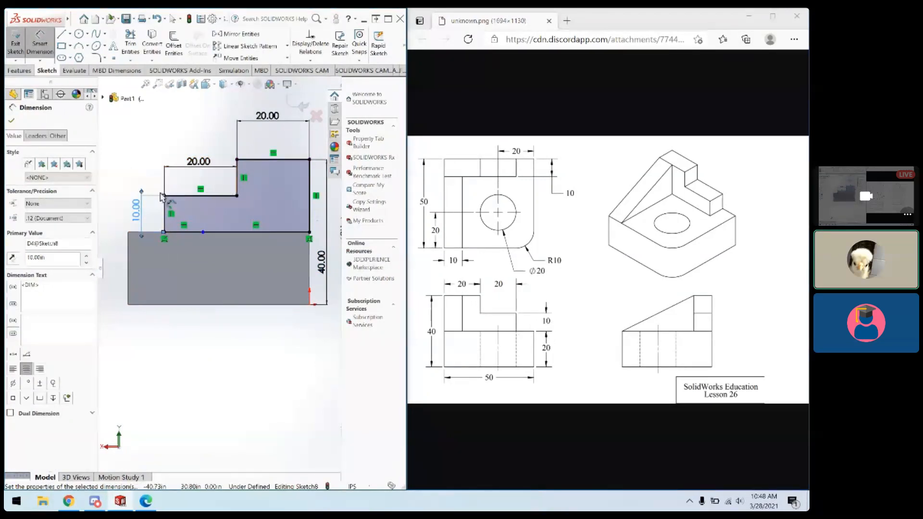
left_click(40, 43)
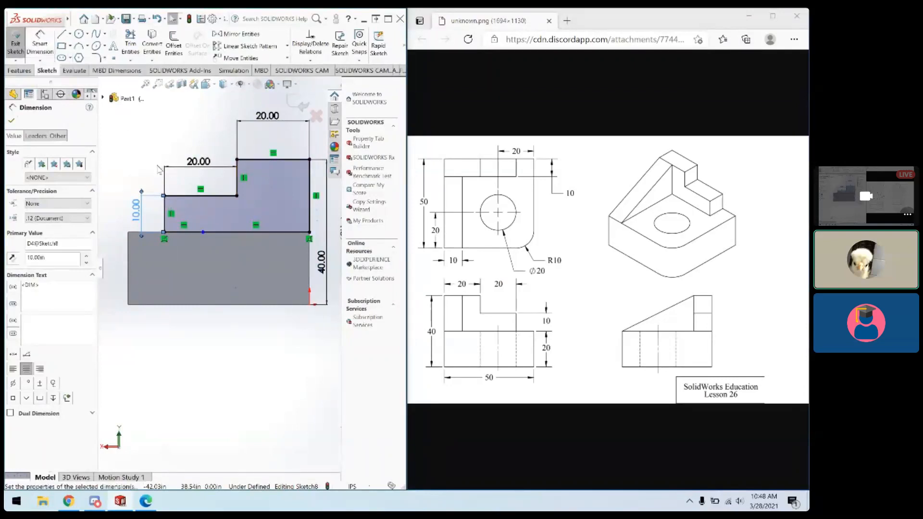
Step: Start a boss extrude of the stepped profile and reverse its direction so it runs over the base
mouse_move(173, 284)
middle_mouse_down()
mouse_move(241, 300)
mouse_move(349, 301)
mouse_move(195, 328)
middle_mouse_up()
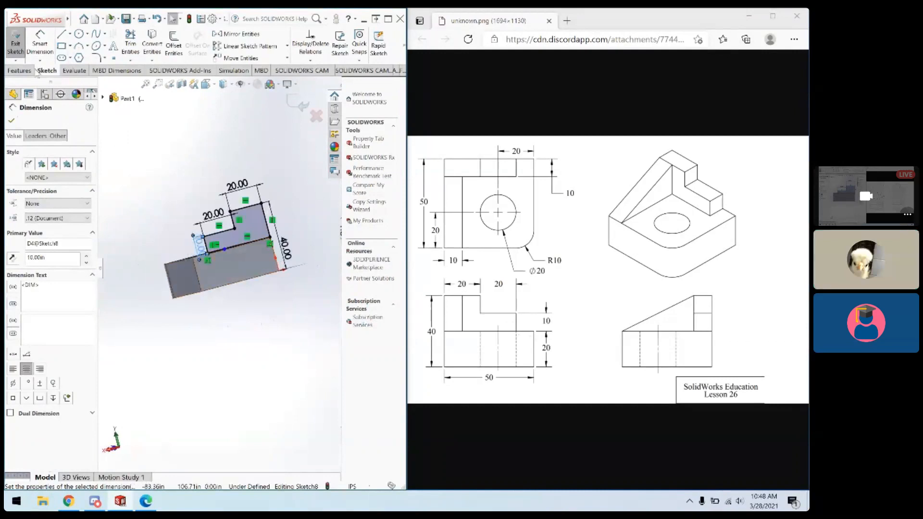
left_click(20, 70)
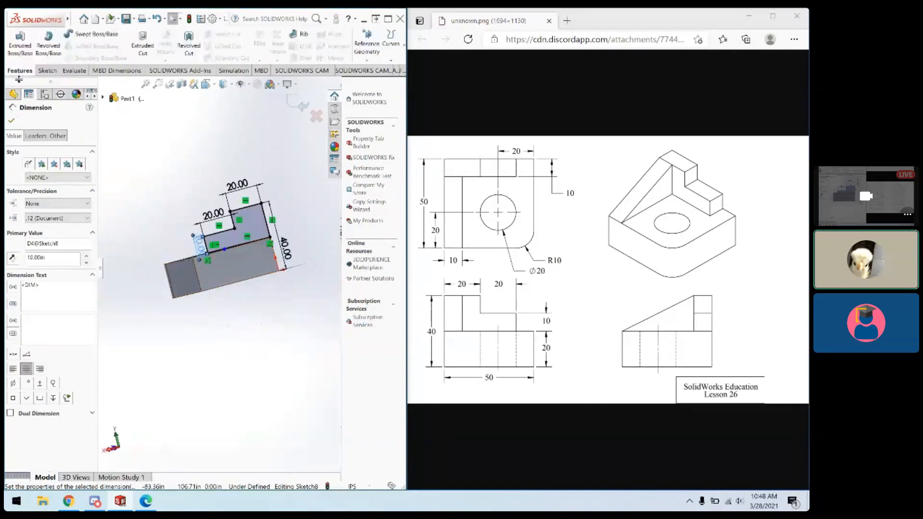
left_click(22, 51)
middle_click_drag(200, 321, 262, 312)
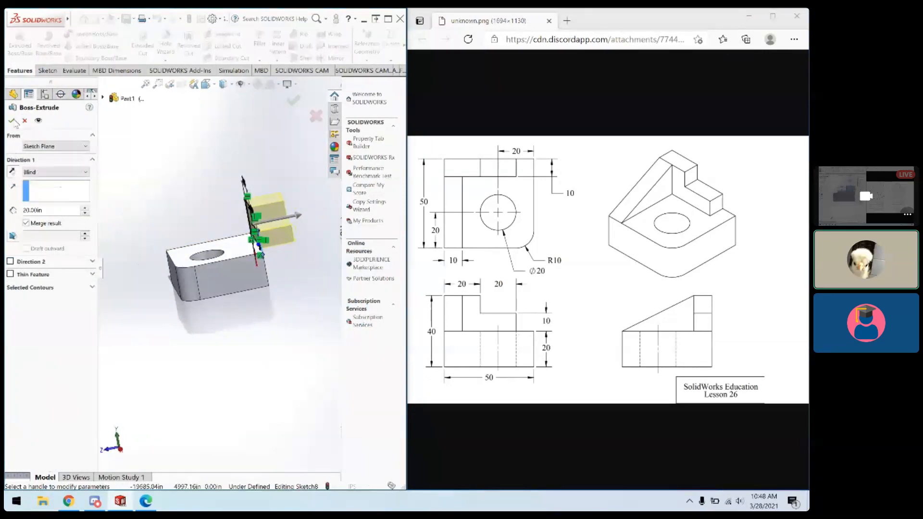
left_click(13, 172)
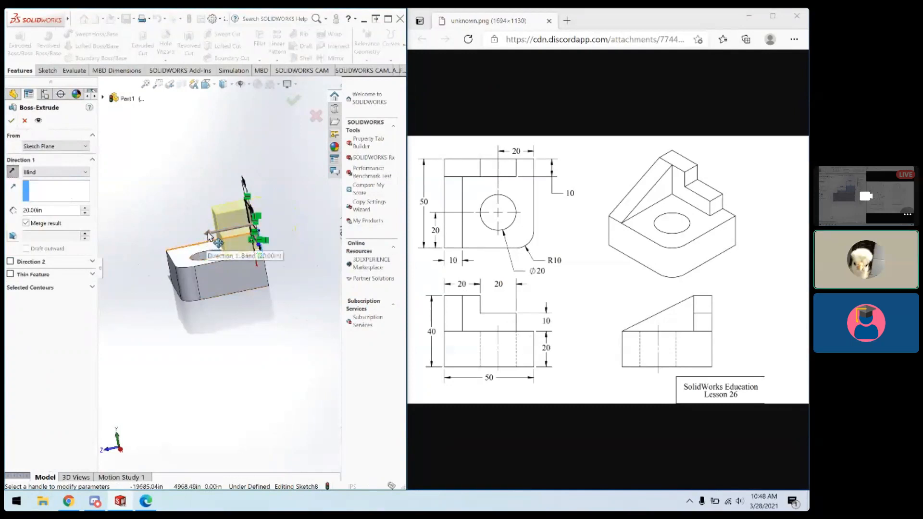
scroll(208, 236, "down", 3)
mouse_move(215, 236)
left_mouse_down()
mouse_move(329, 228)
mouse_move(233, 248)
mouse_move(288, 226)
mouse_move(247, 235)
left_mouse_up()
left_click(13, 173)
left_click(14, 173)
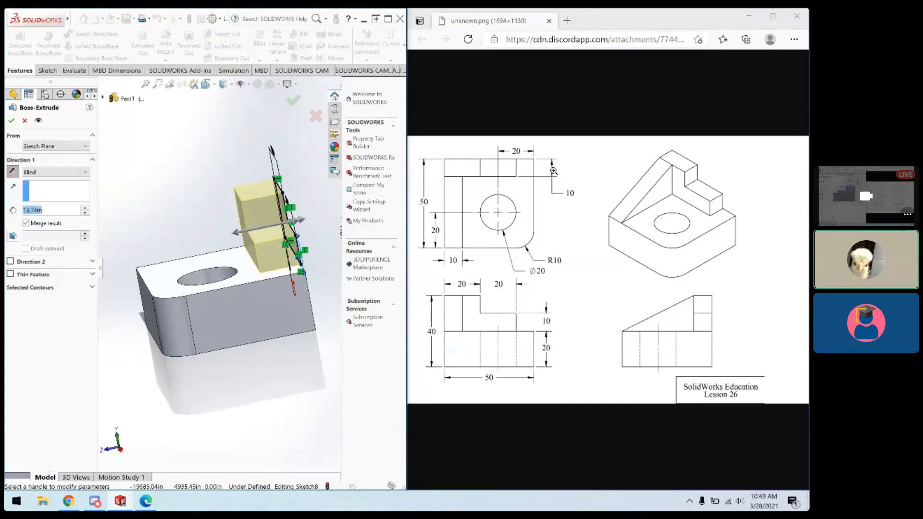
Step: Set the stepped upright's extrusion depth to 10 in and accept the feature
middle_click_drag(234, 337, 331, 255)
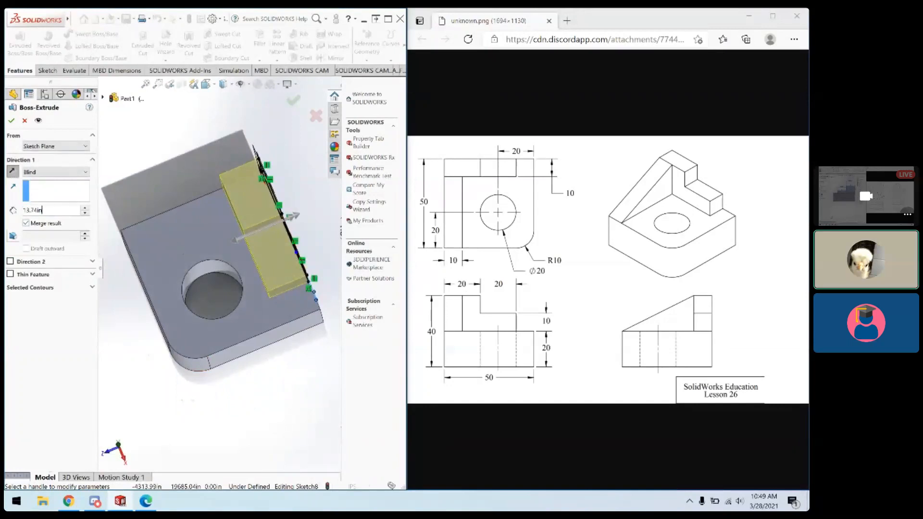
left_click_drag(38, 210, 24, 210)
type("10")
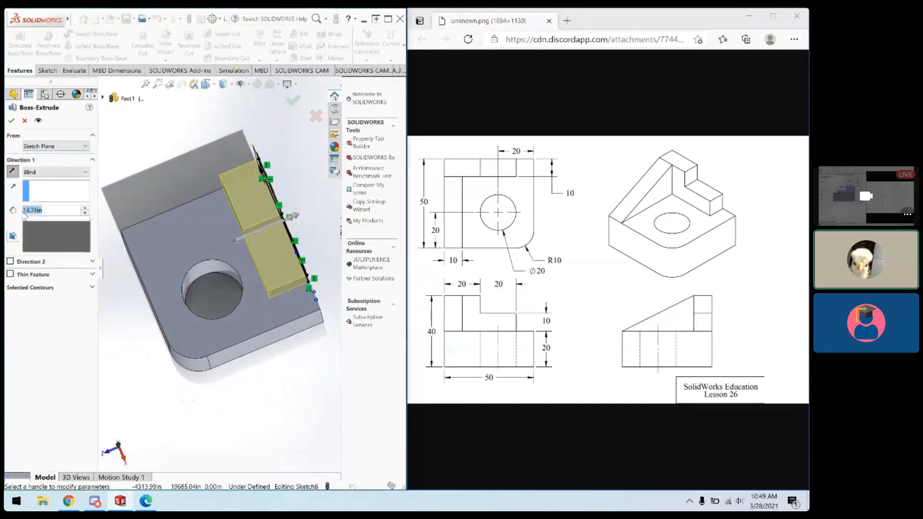
key("Return")
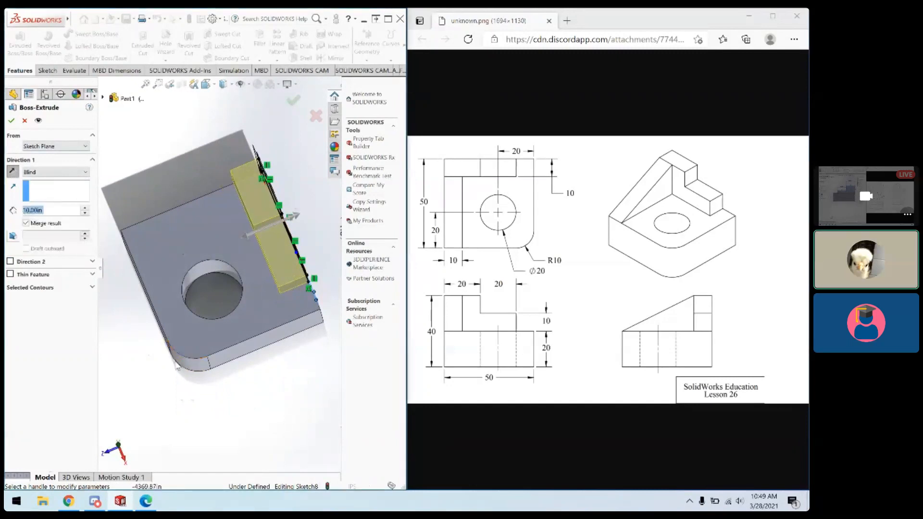
mouse_move(177, 360)
middle_mouse_down()
mouse_move(208, 364)
mouse_move(191, 349)
middle_mouse_up()
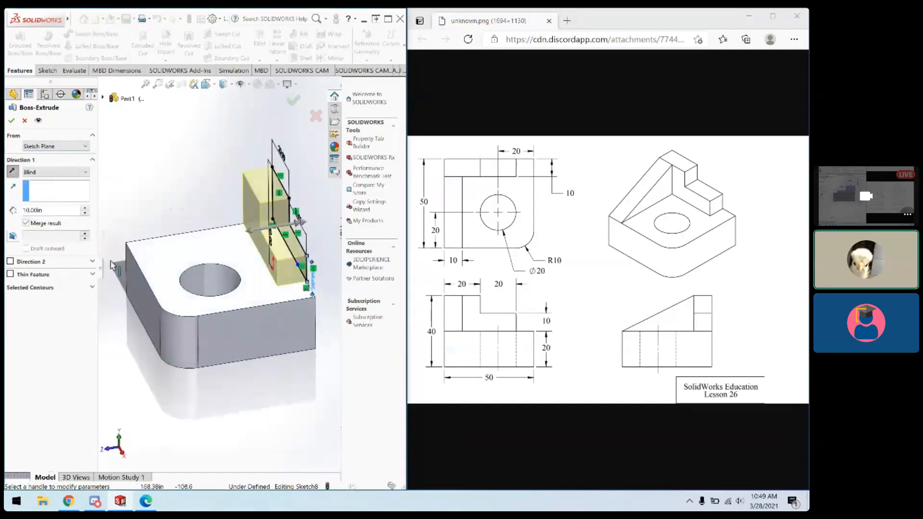
left_click(11, 123)
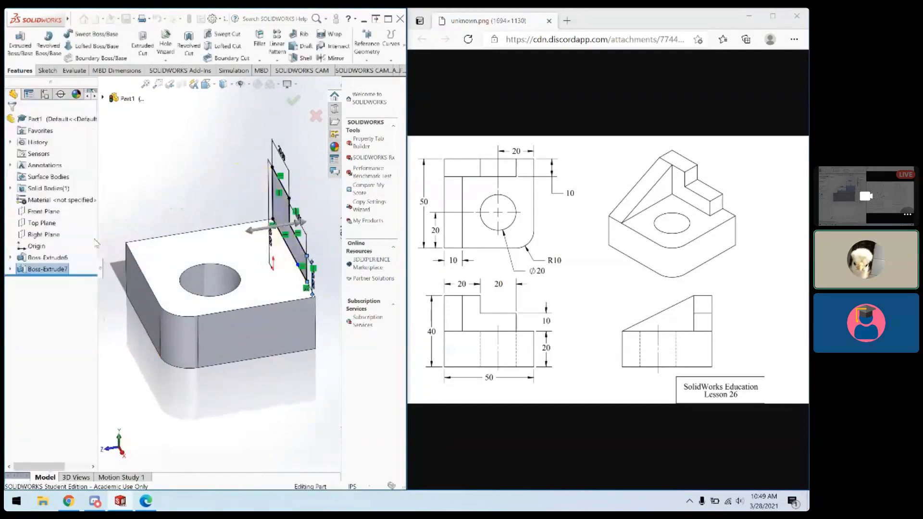
Step: Create a sketch on the flat L-shaped side face beside the upright's taller section and view it face-on
middle_click_drag(172, 358, 200, 343)
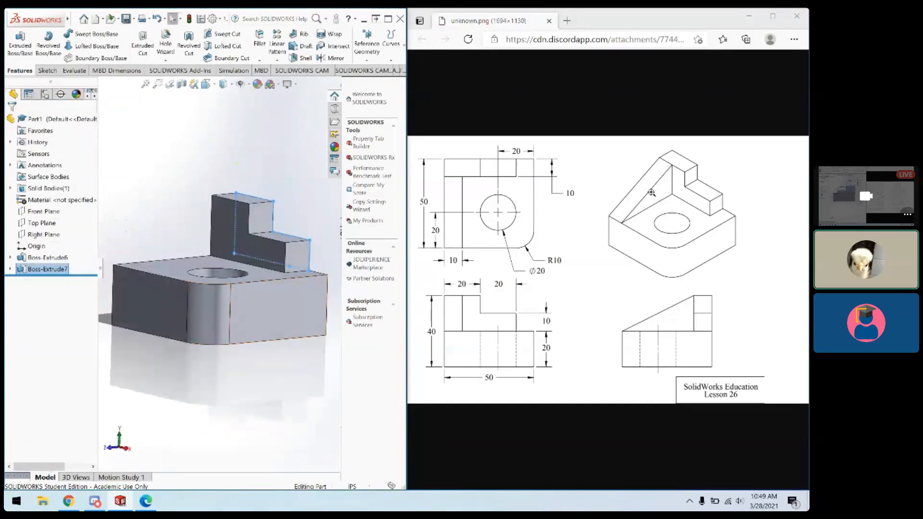
middle_click_drag(142, 358, 276, 372)
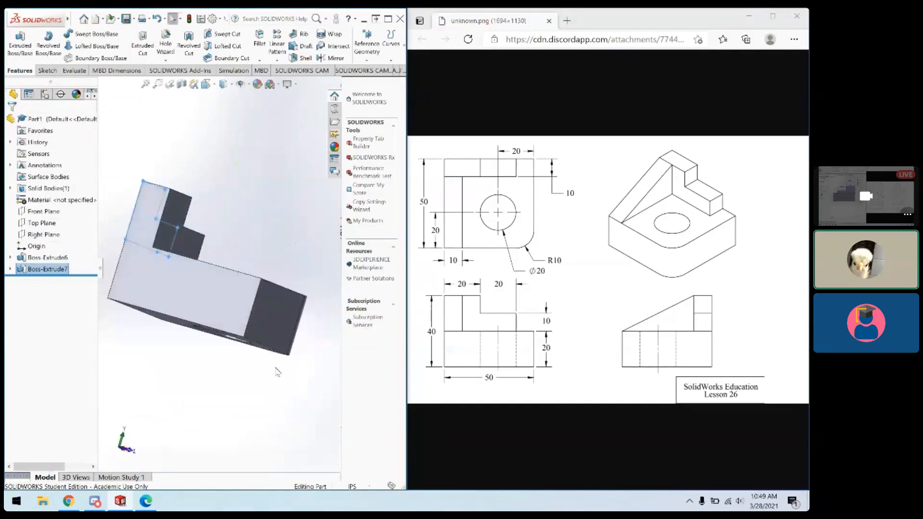
left_click(187, 304)
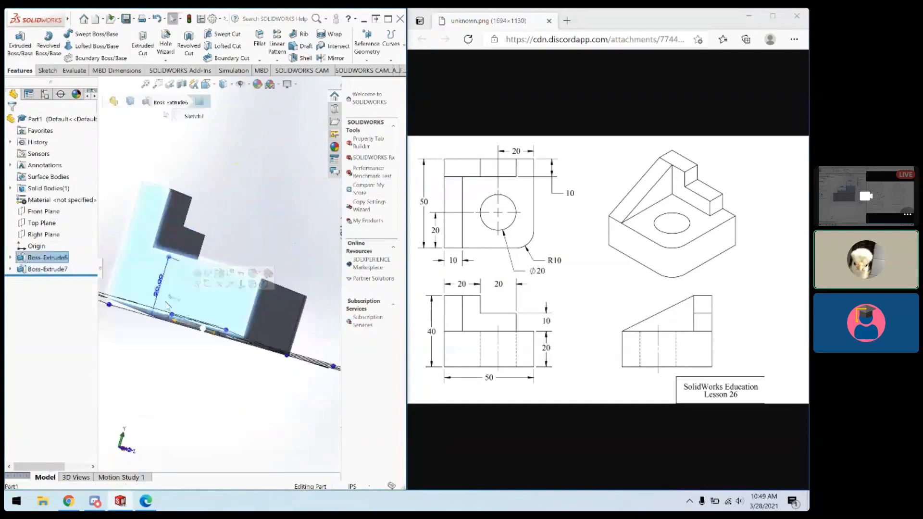
left_click(52, 72)
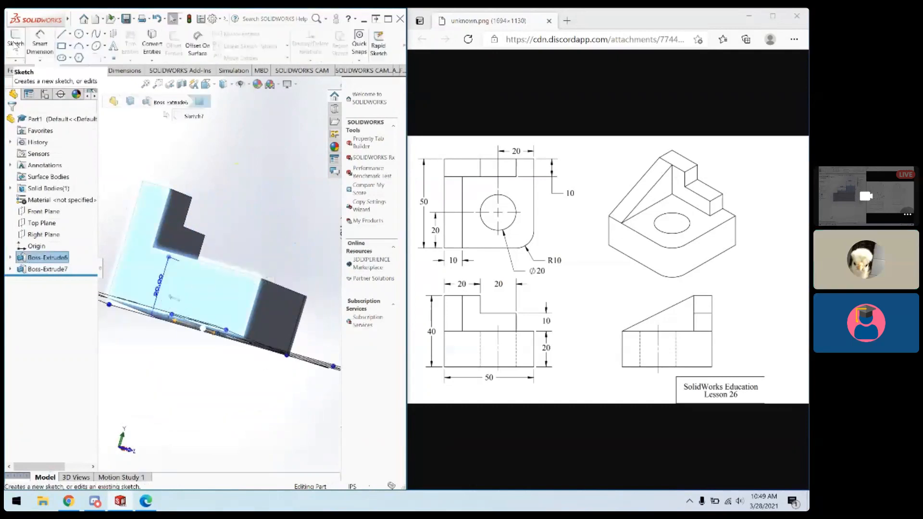
left_click(15, 47)
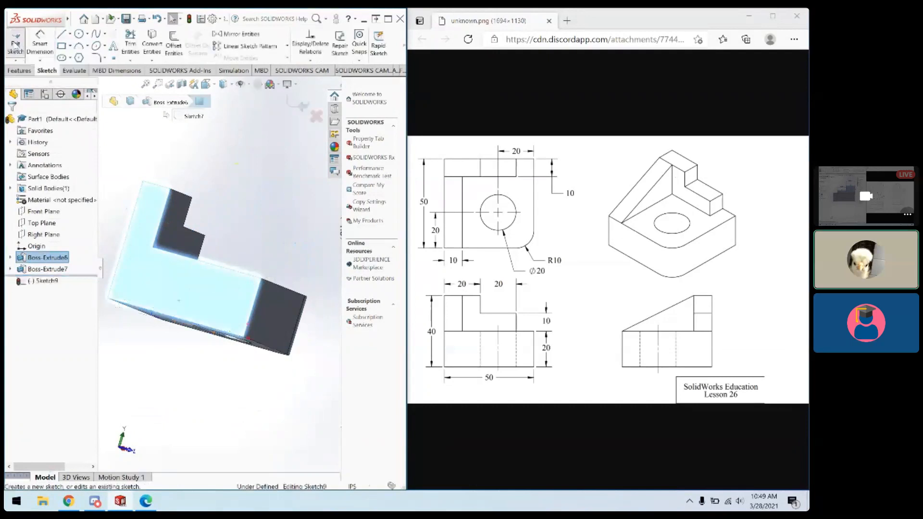
right_click(53, 281)
left_click(61, 272)
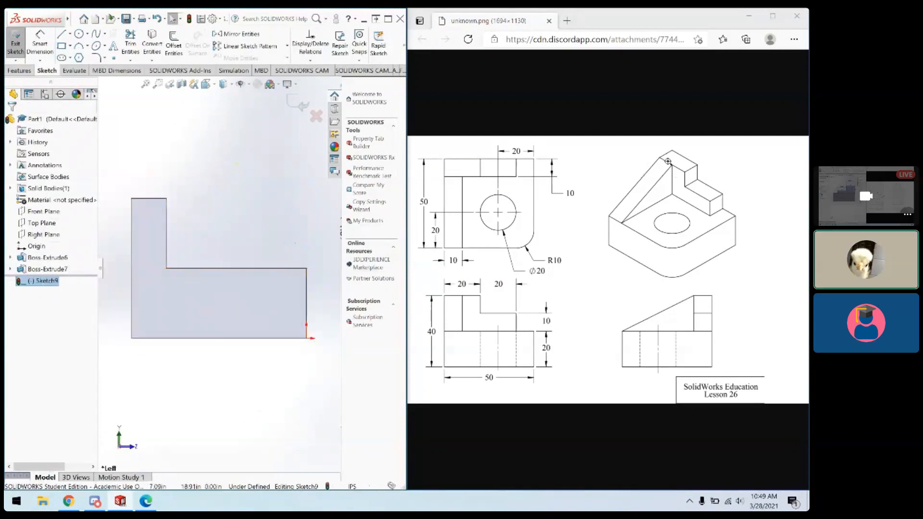
Step: Draw a sloped line from the upright's top front corner to the base's top front corner
left_click(62, 34)
left_click(167, 198)
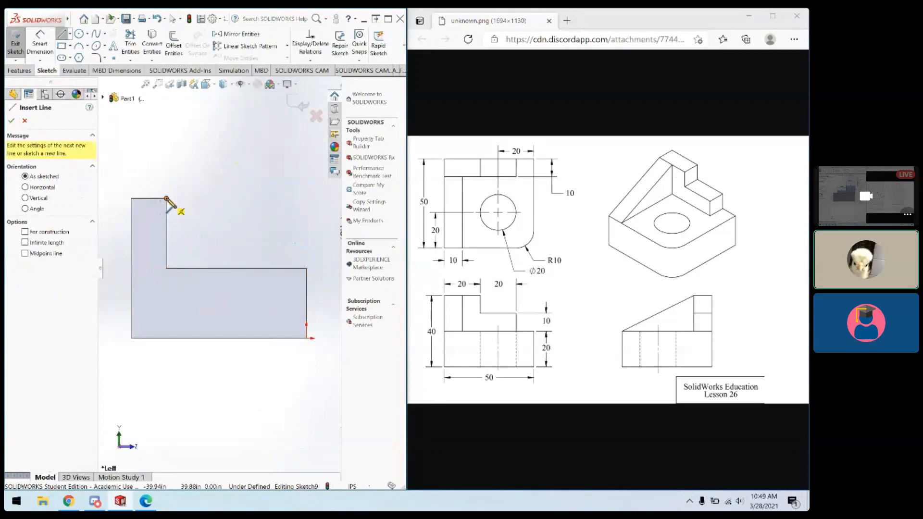
left_click_drag(166, 198, 307, 269)
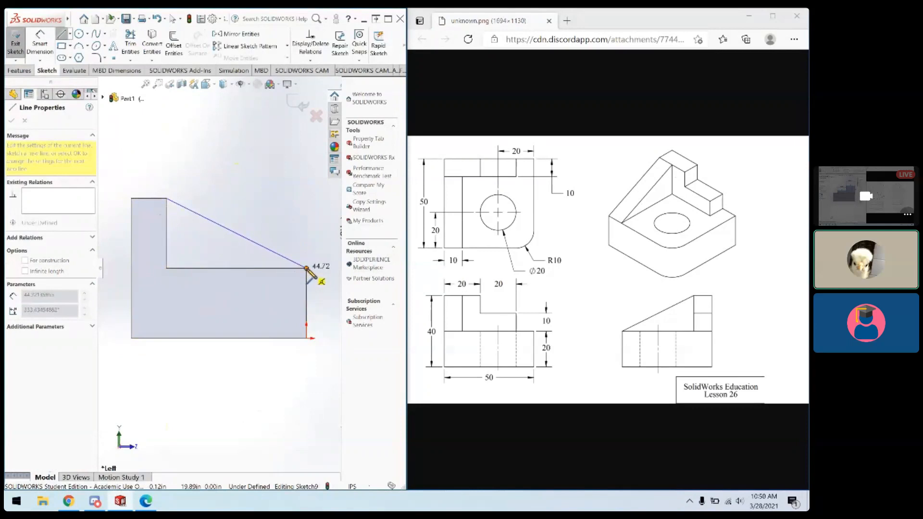
left_click(306, 268)
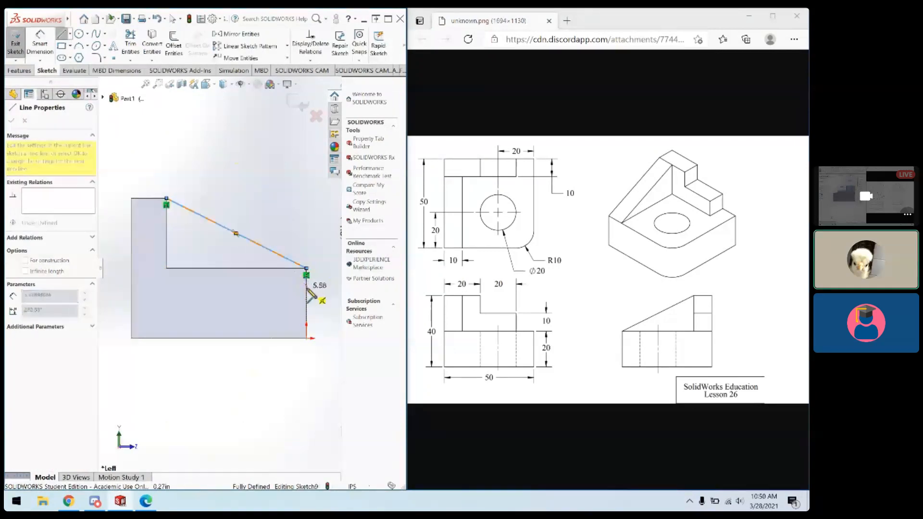
key("Escape")
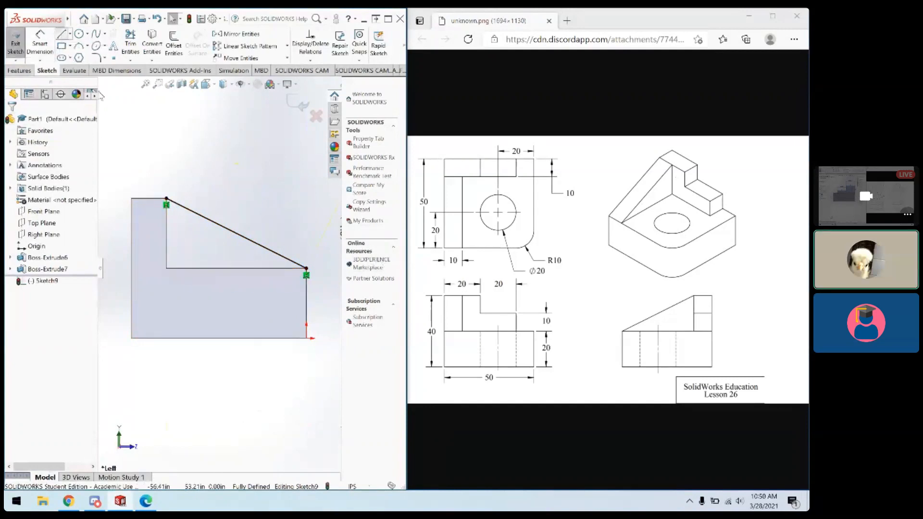
left_click(62, 34)
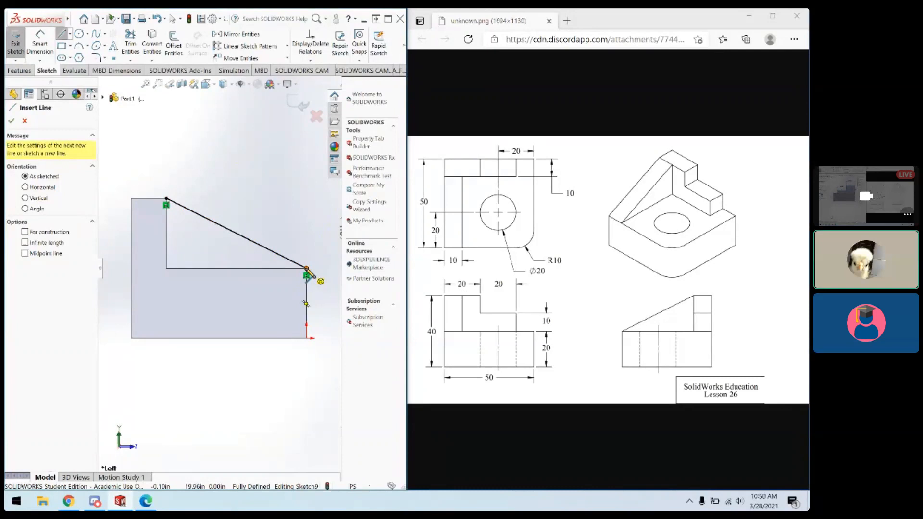
left_click(306, 268)
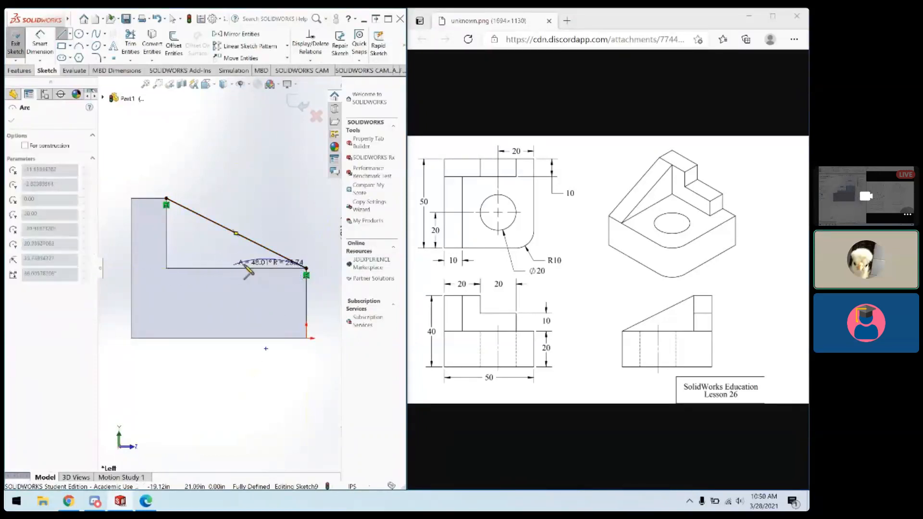
key("Escape")
Step: Close the triangle with a horizontal line along the base's top edge and a vertical line up the upright's front edge
left_click(62, 36)
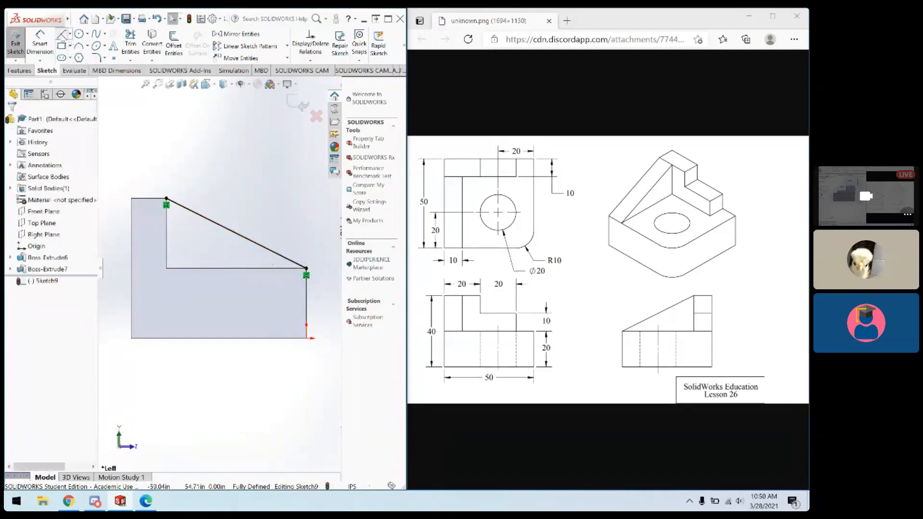
left_click(306, 268)
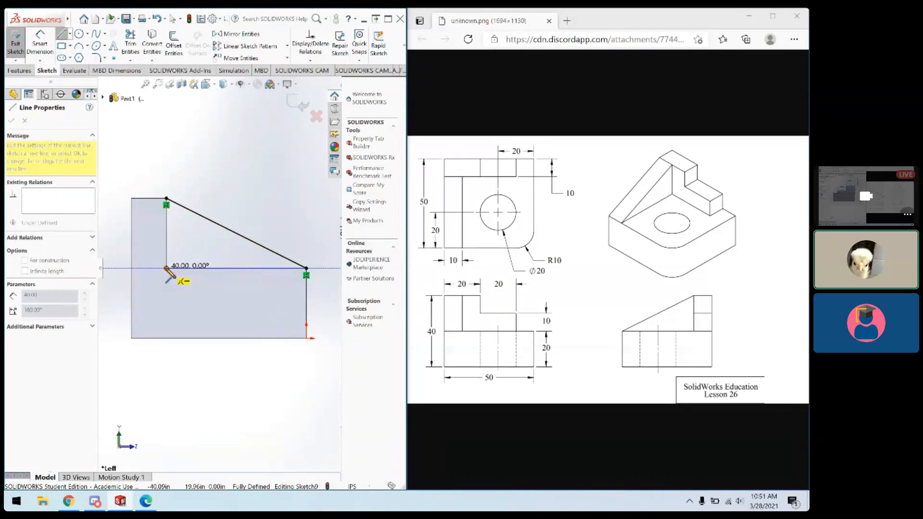
left_click(166, 268)
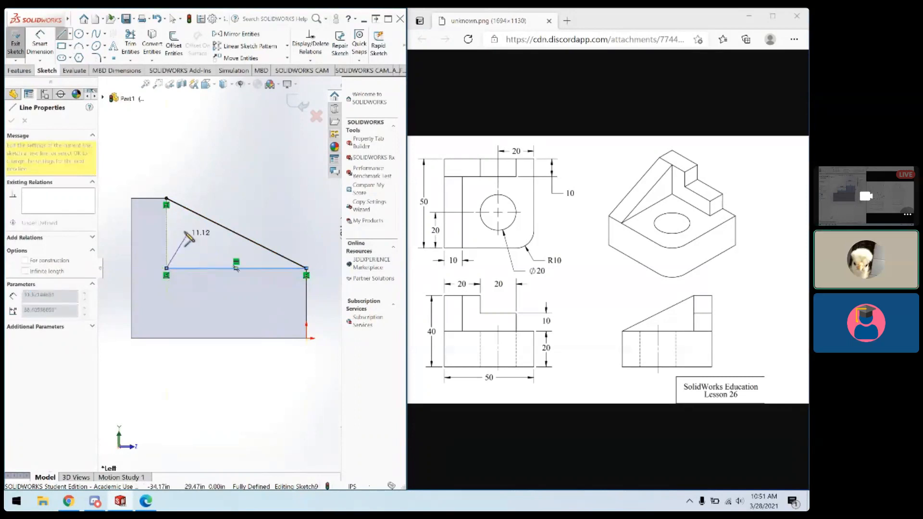
left_click(166, 198)
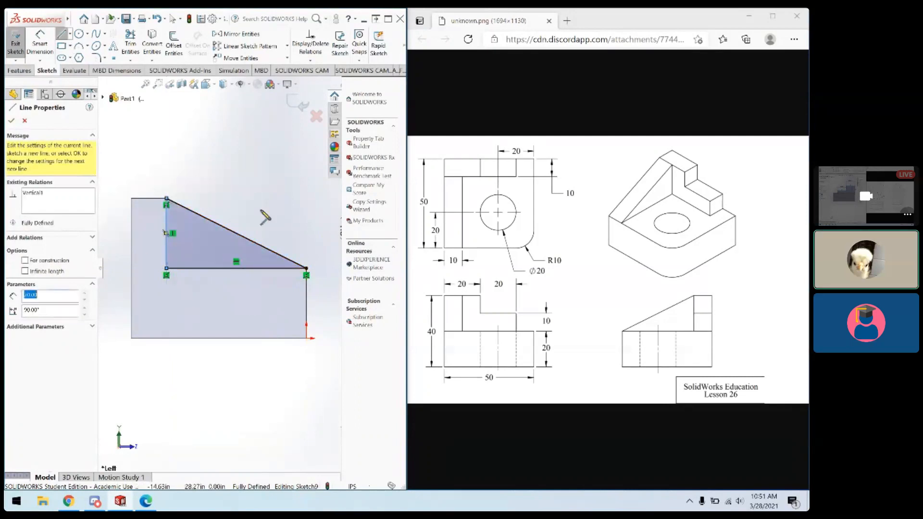
left_click(12, 121)
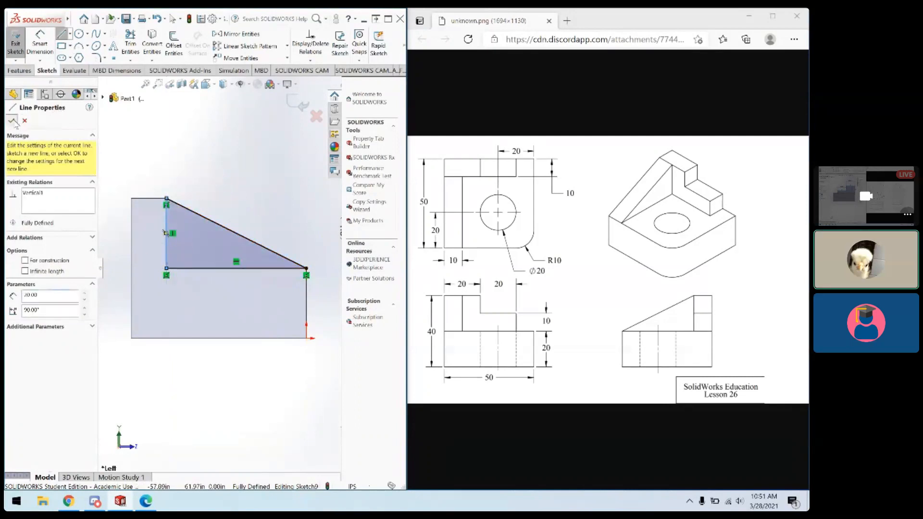
left_click(12, 121)
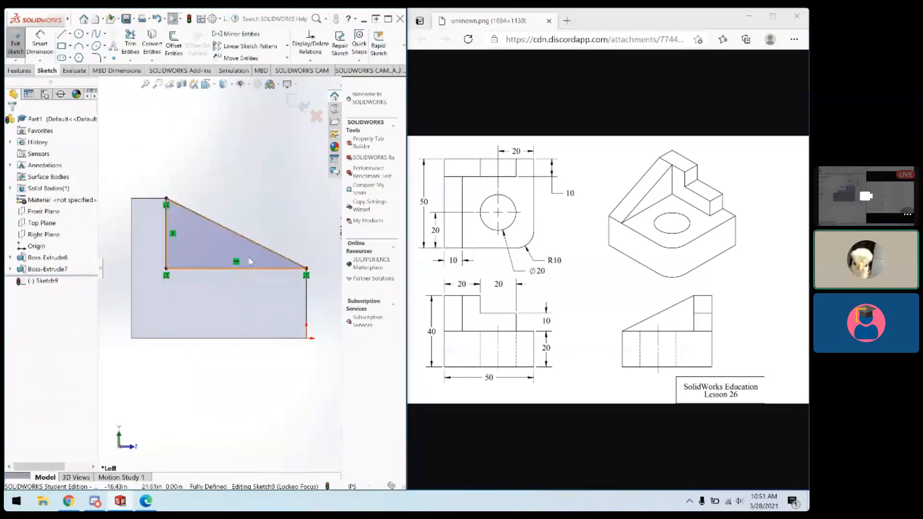
Step: Extrude the triangular side sketch as a 10 in thick rib, reversing its direction so it sits on the base, and accept it
left_click(29, 72)
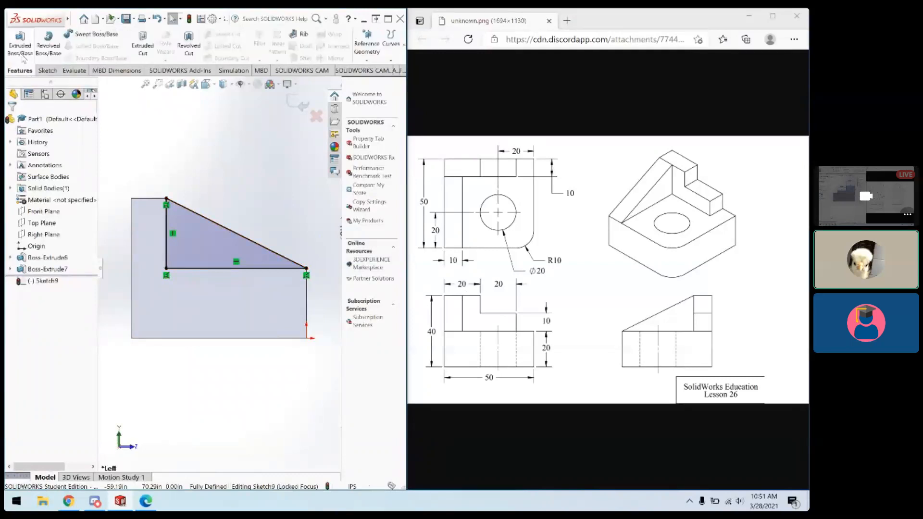
left_click(22, 55)
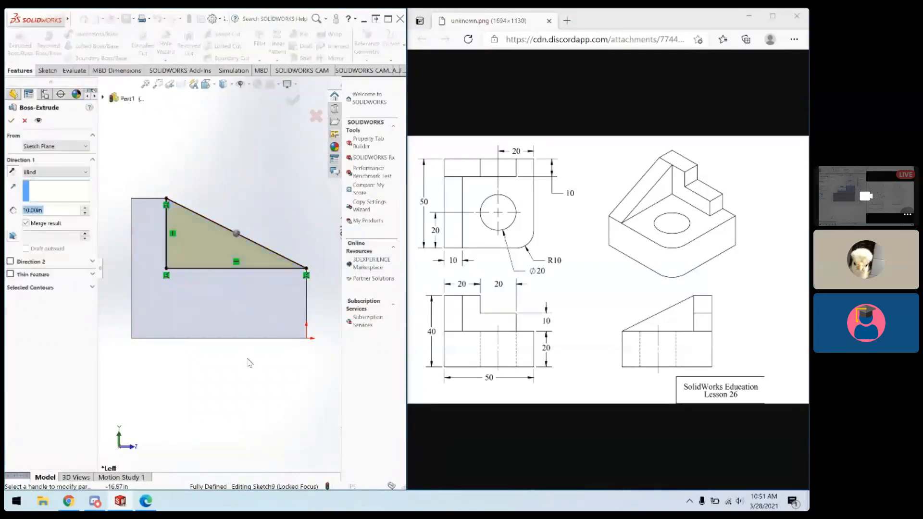
mouse_move(267, 351)
middle_mouse_down()
mouse_move(220, 340)
mouse_move(144, 346)
mouse_move(206, 342)
mouse_move(173, 347)
mouse_move(235, 368)
mouse_move(226, 374)
middle_mouse_up()
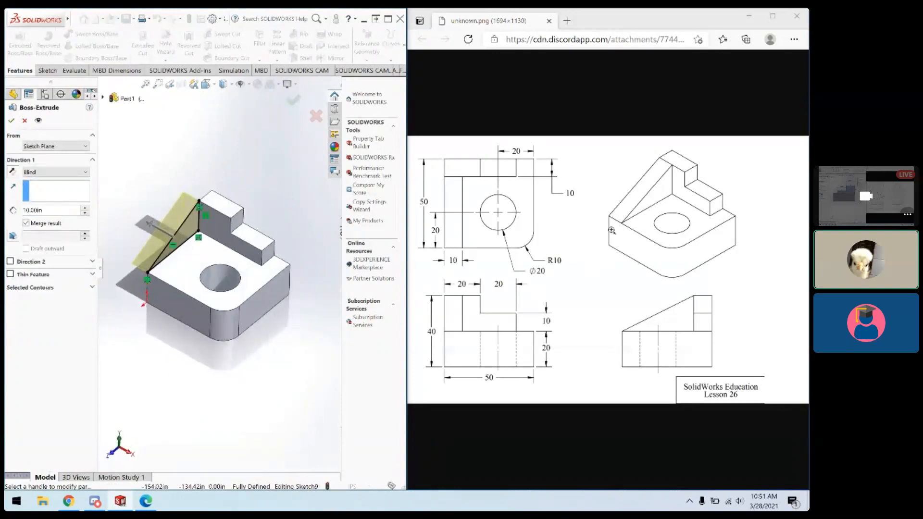
left_click(12, 173)
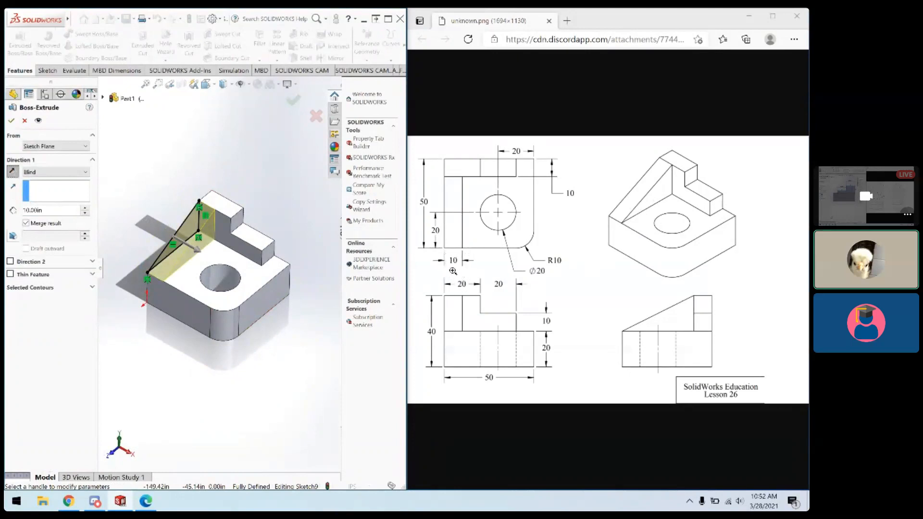
left_click_drag(53, 211, 8, 210)
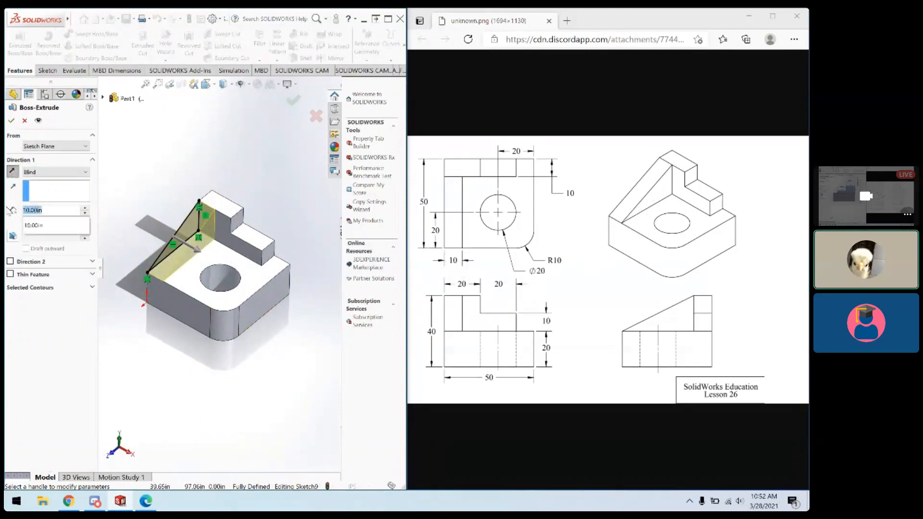
left_click(11, 121)
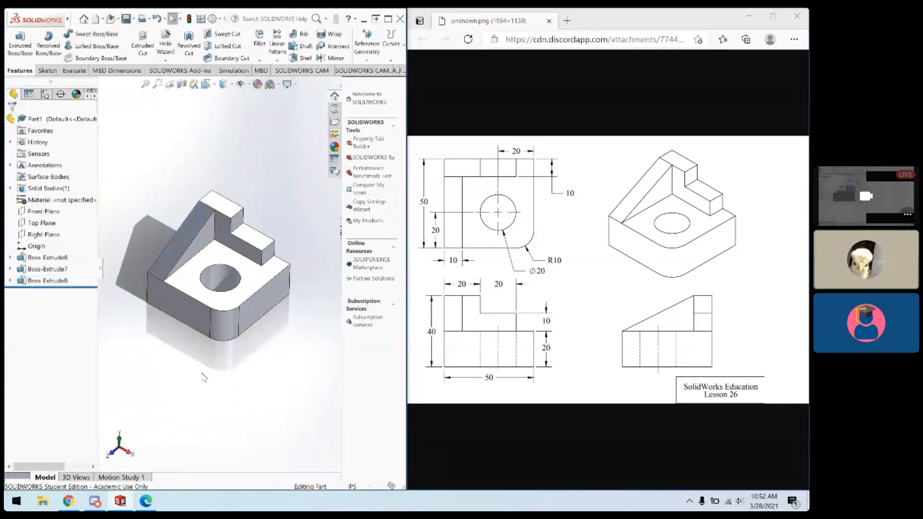
middle_click_drag(205, 379, 239, 357)
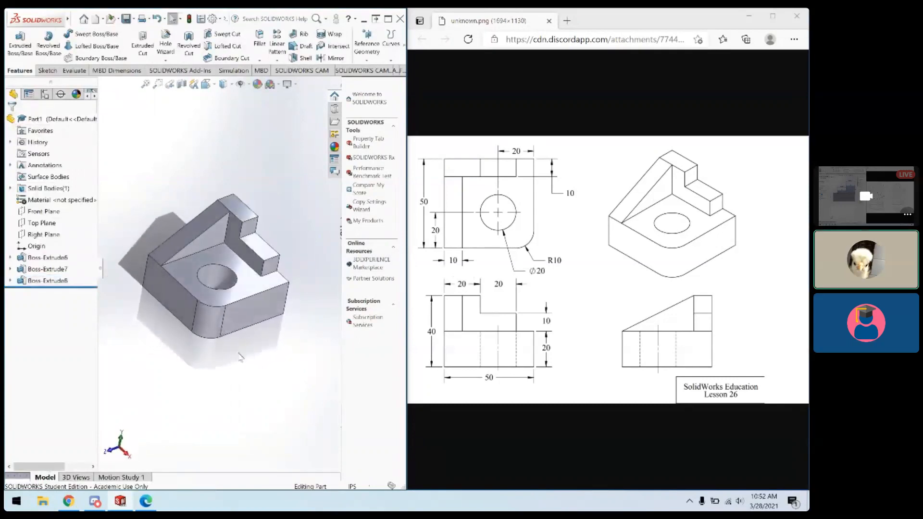
mouse_move(300, 338)
middle_mouse_down()
mouse_move(279, 337)
mouse_move(330, 280)
mouse_move(259, 303)
mouse_move(294, 337)
middle_mouse_up()
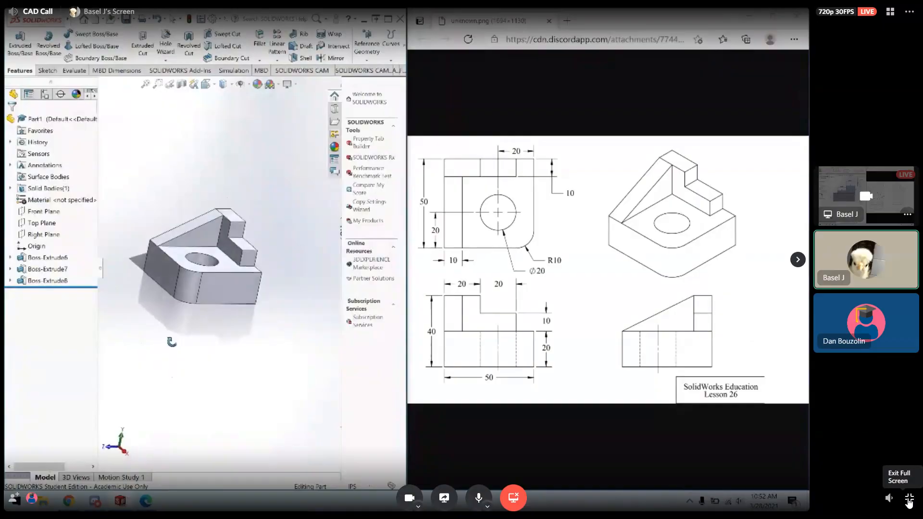
Step: Take the shared-screen stream out of full screen and reposition the Discord call window with its participant tiles hidden
left_click(909, 500)
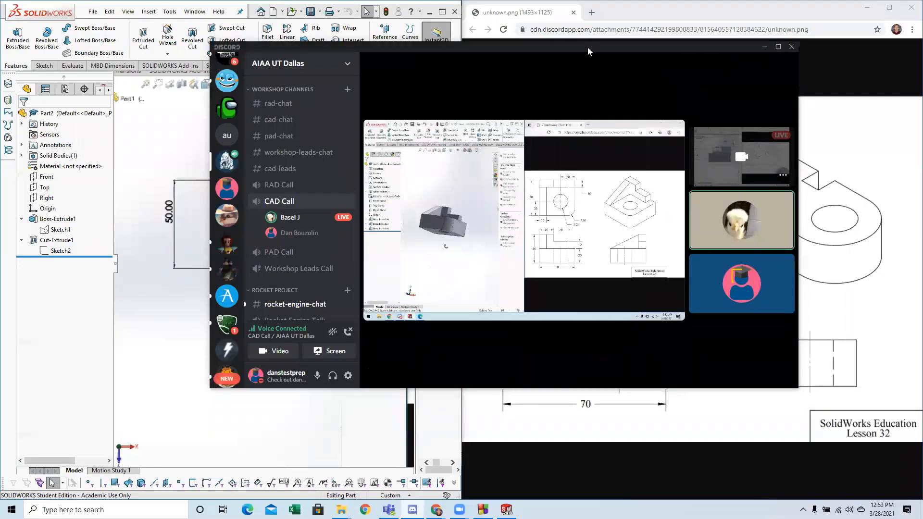
left_click_drag(587, 47, 513, 93)
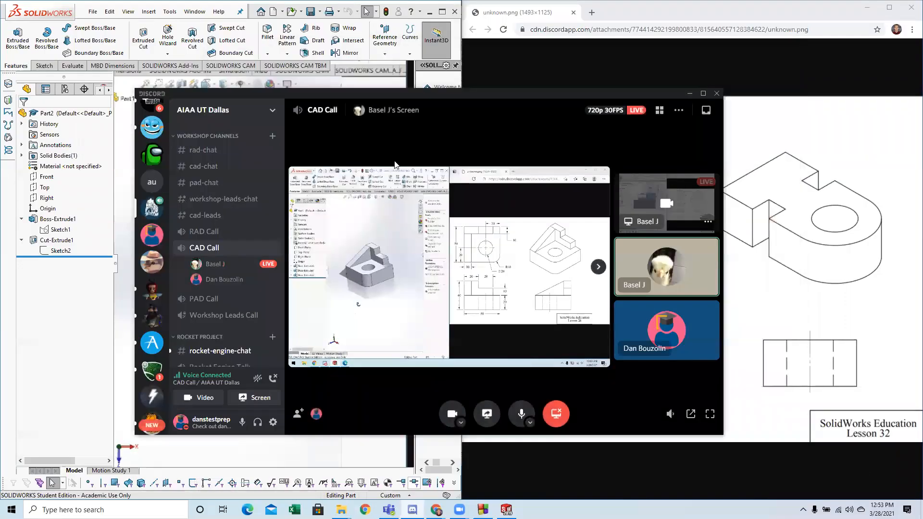
left_click(598, 267)
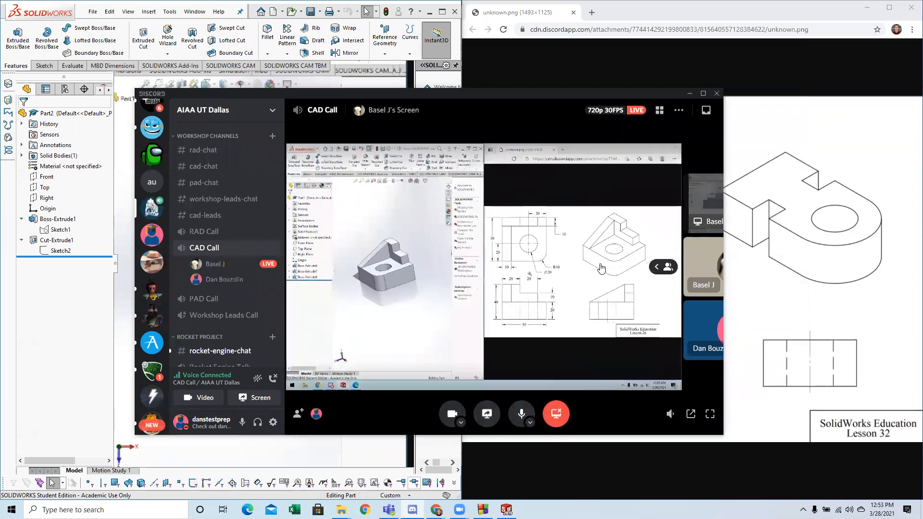